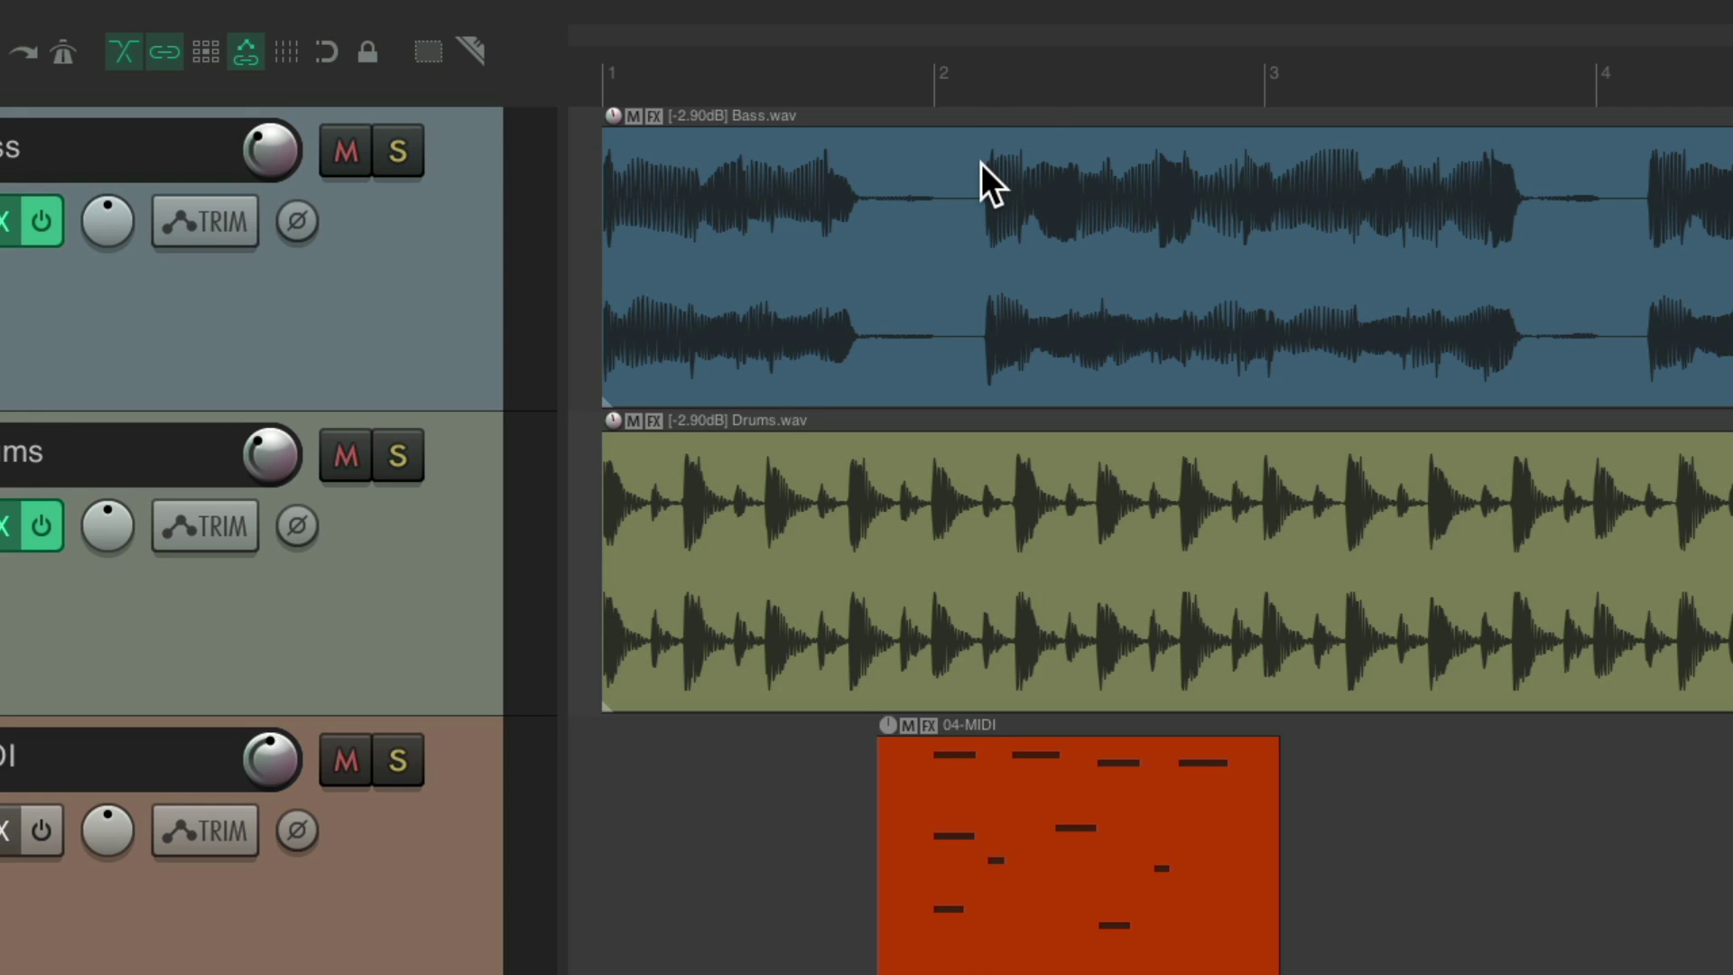
Select the Bass item and the MIDI item from both their upper and lower halves near bar 2, and clear the selection.
click(943, 164)
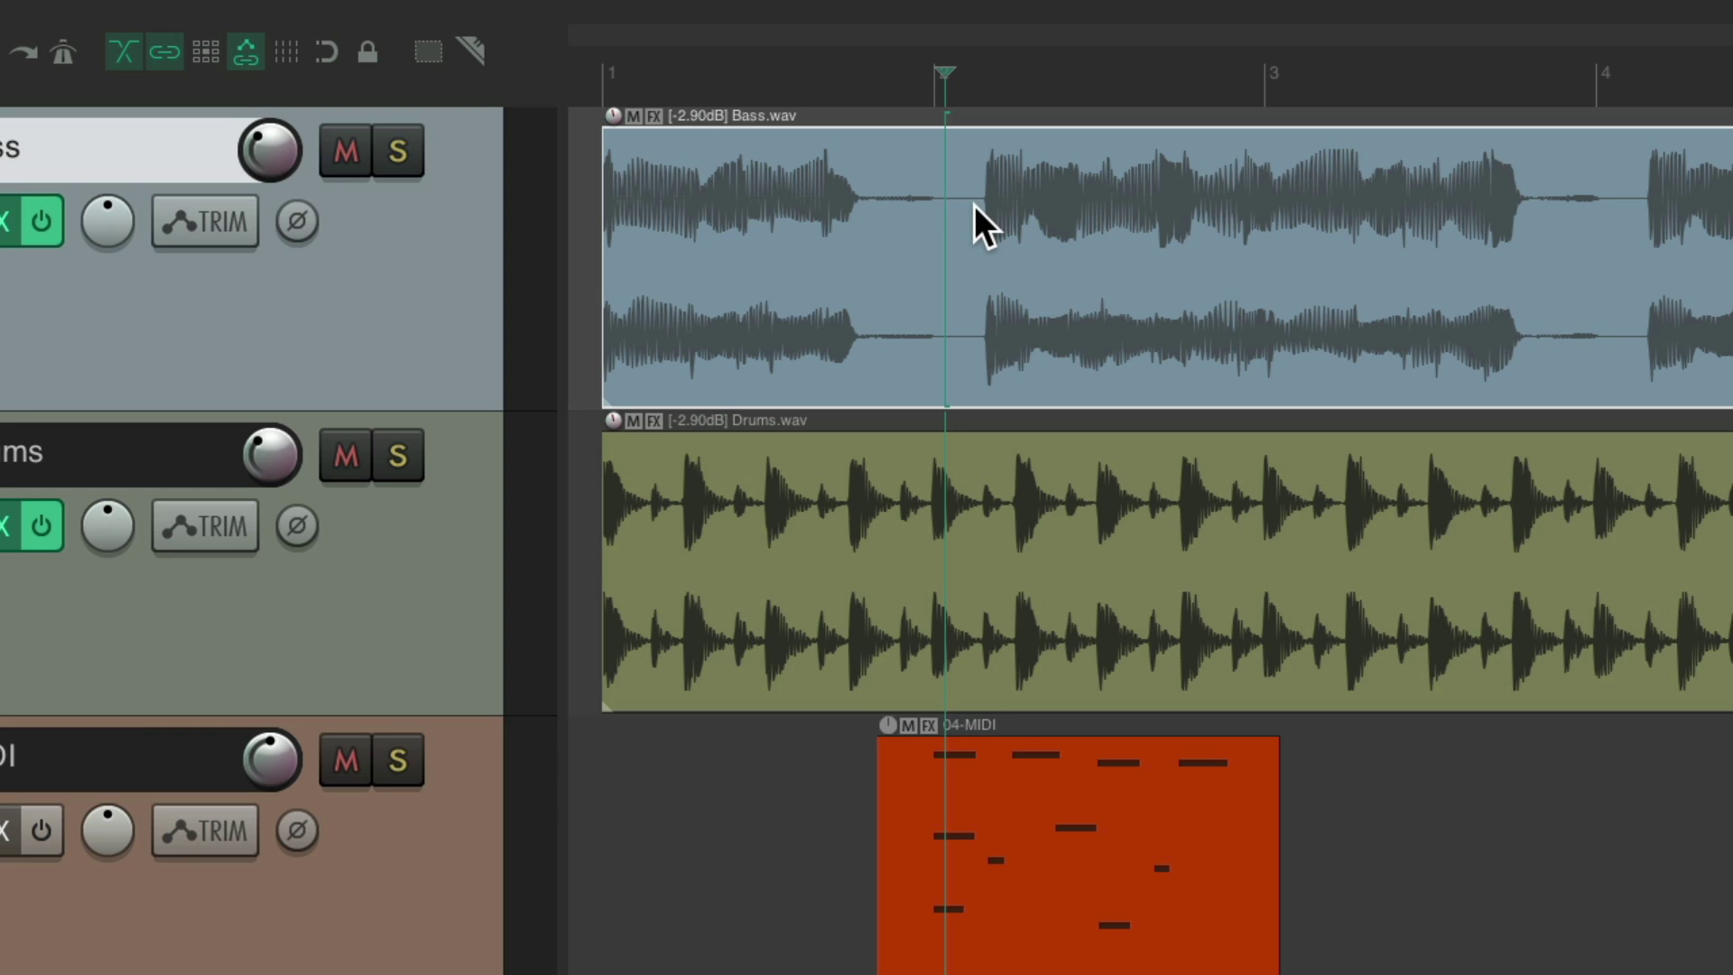
key(ctrl+z)
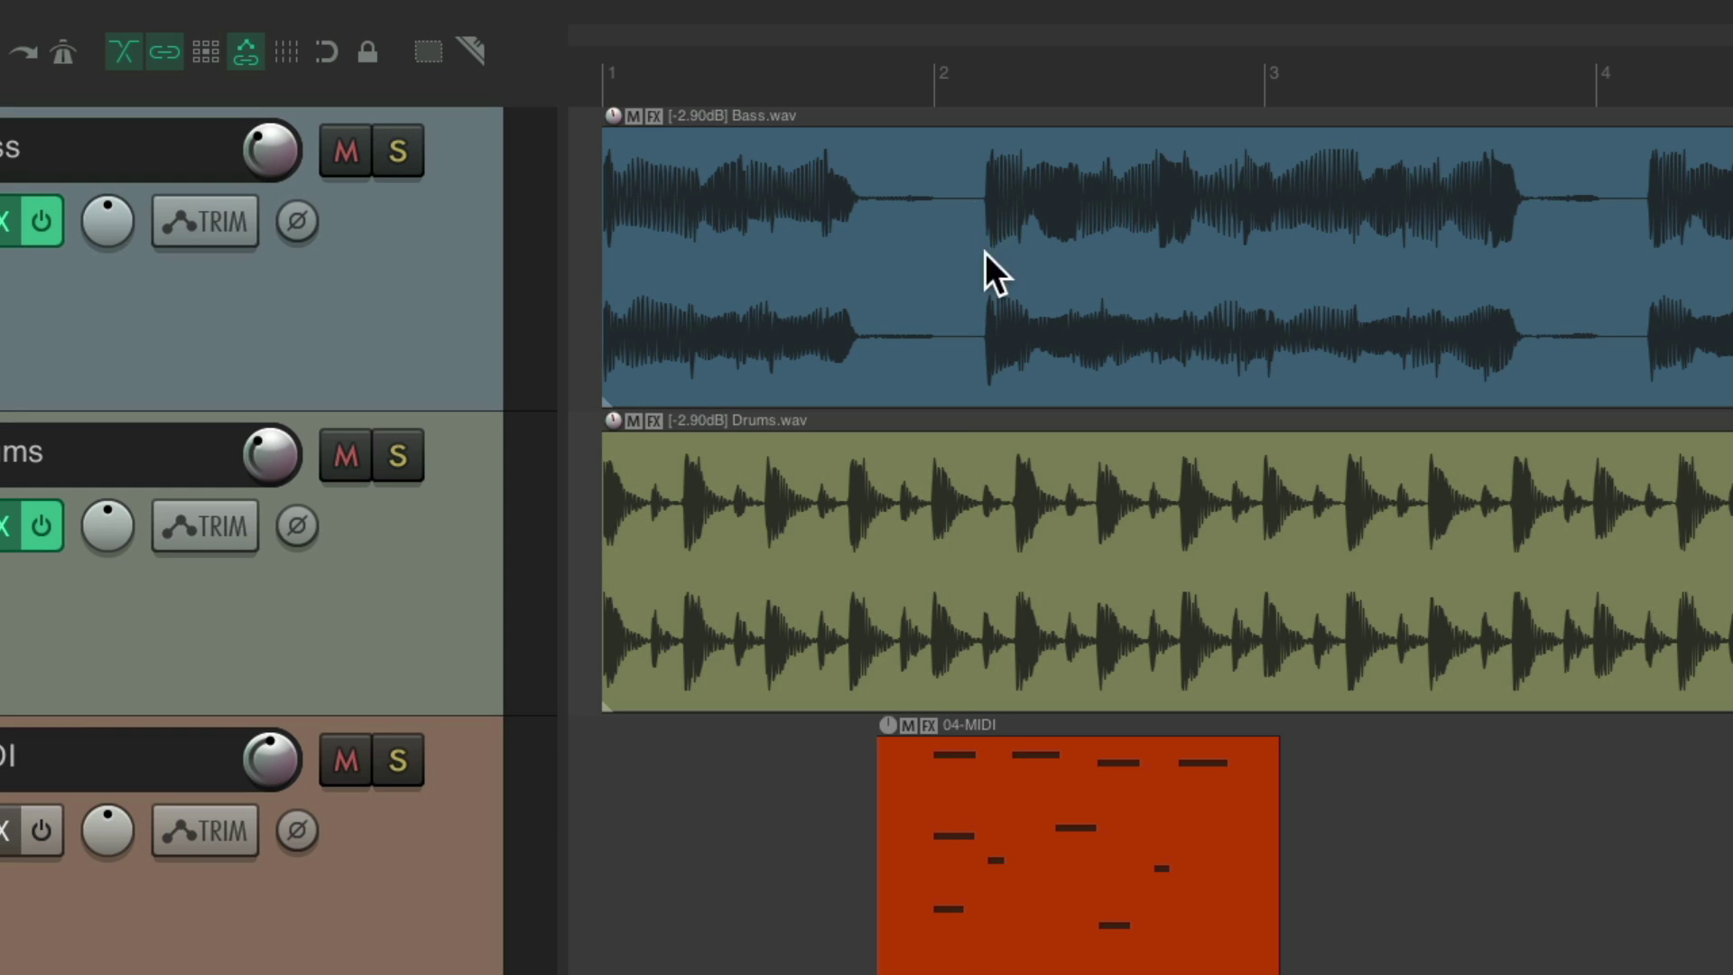
click(949, 346)
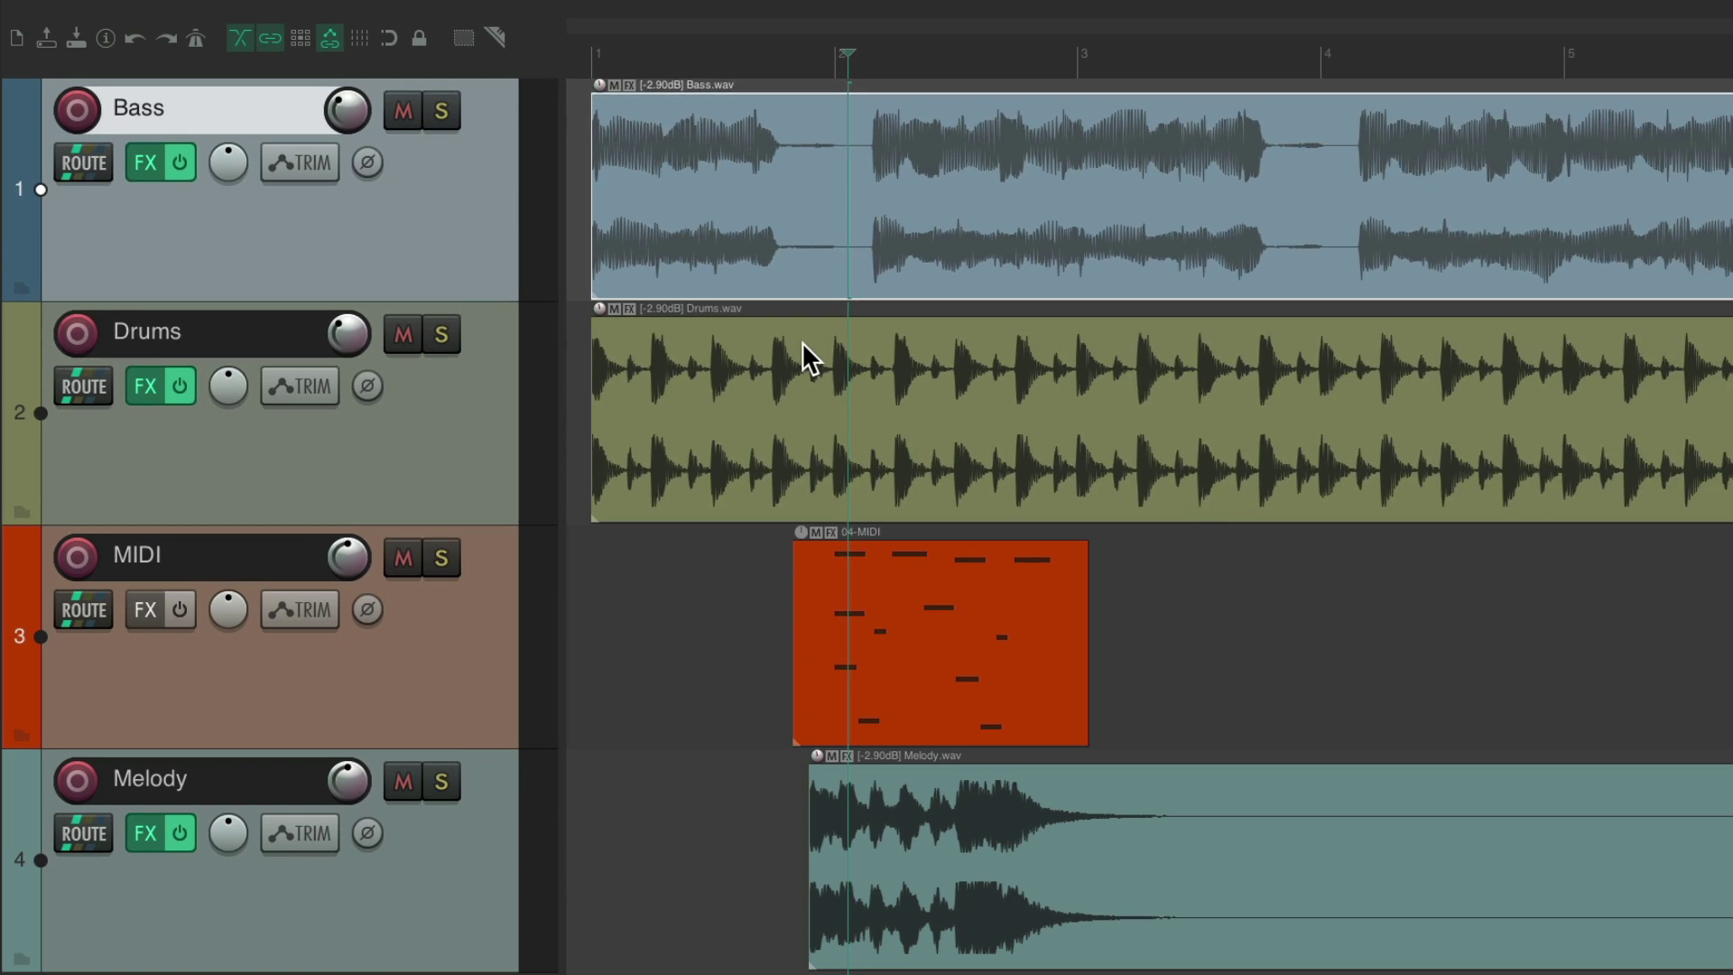
click(955, 632)
click(867, 552)
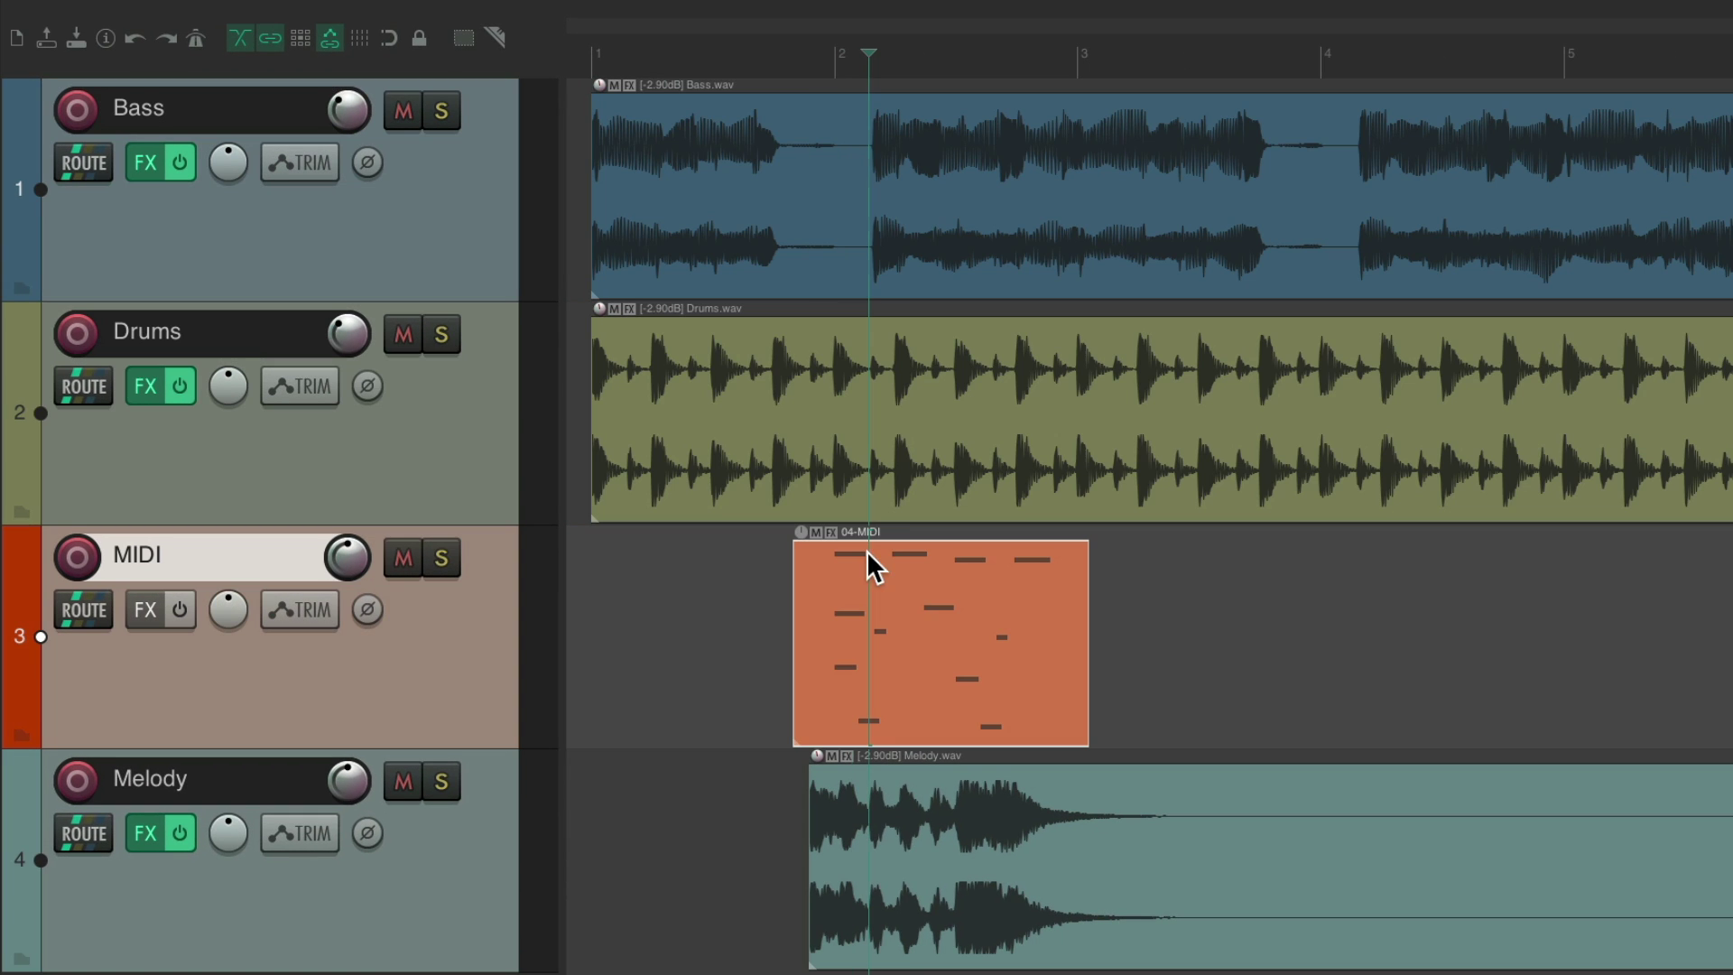
click(906, 703)
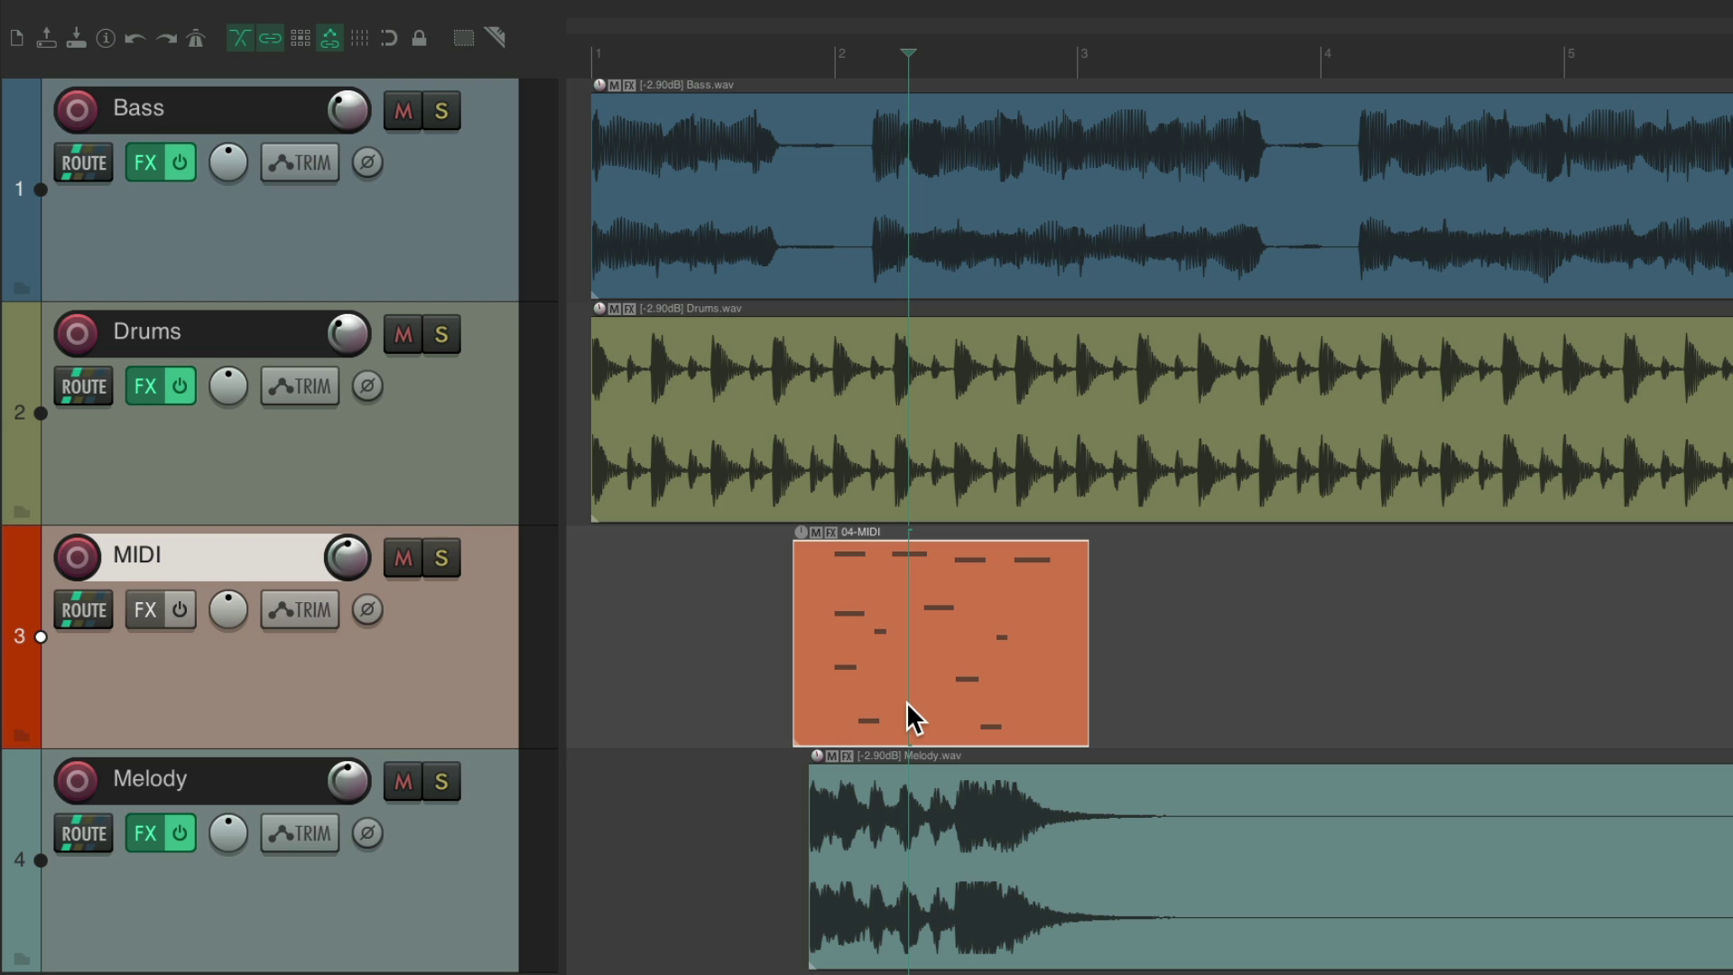
key(Escape)
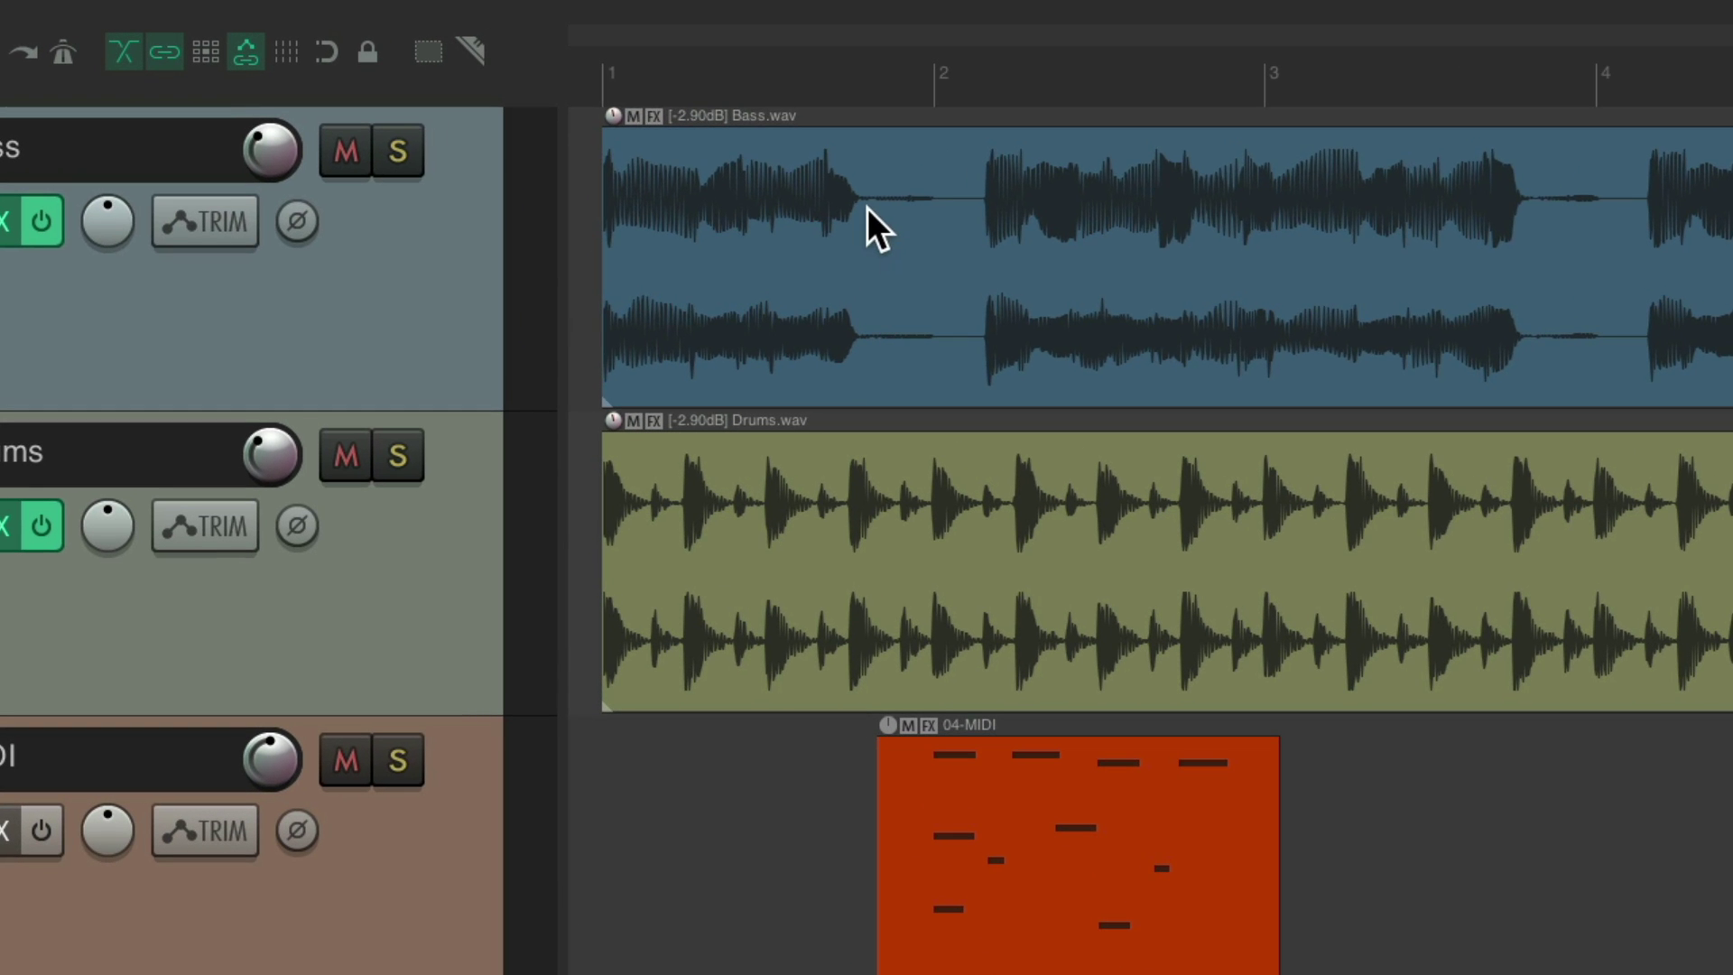
Try moving the Bass item along the timeline and slipping its contents, from both its upper and lower halves, reversing each change.
drag(866, 210, 1030, 225)
key(ctrl+z)
drag(981, 332, 1081, 320)
key(ctrl+z)
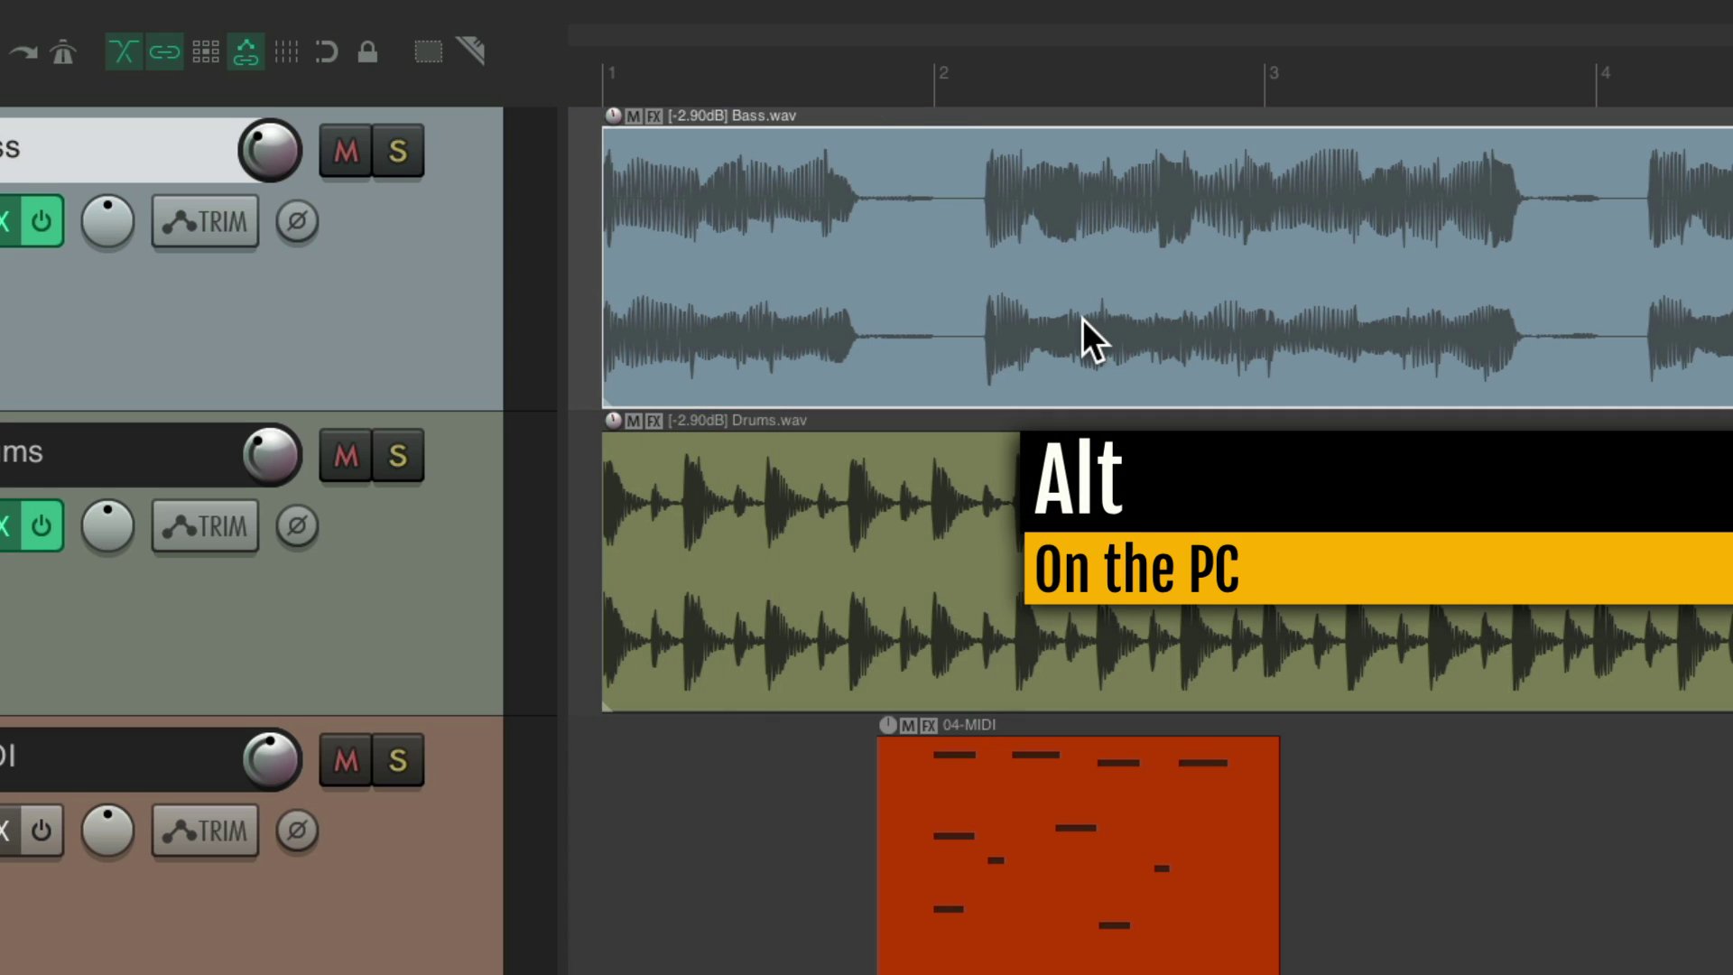
drag(984, 182, 1043, 191)
drag(1064, 347, 1022, 343)
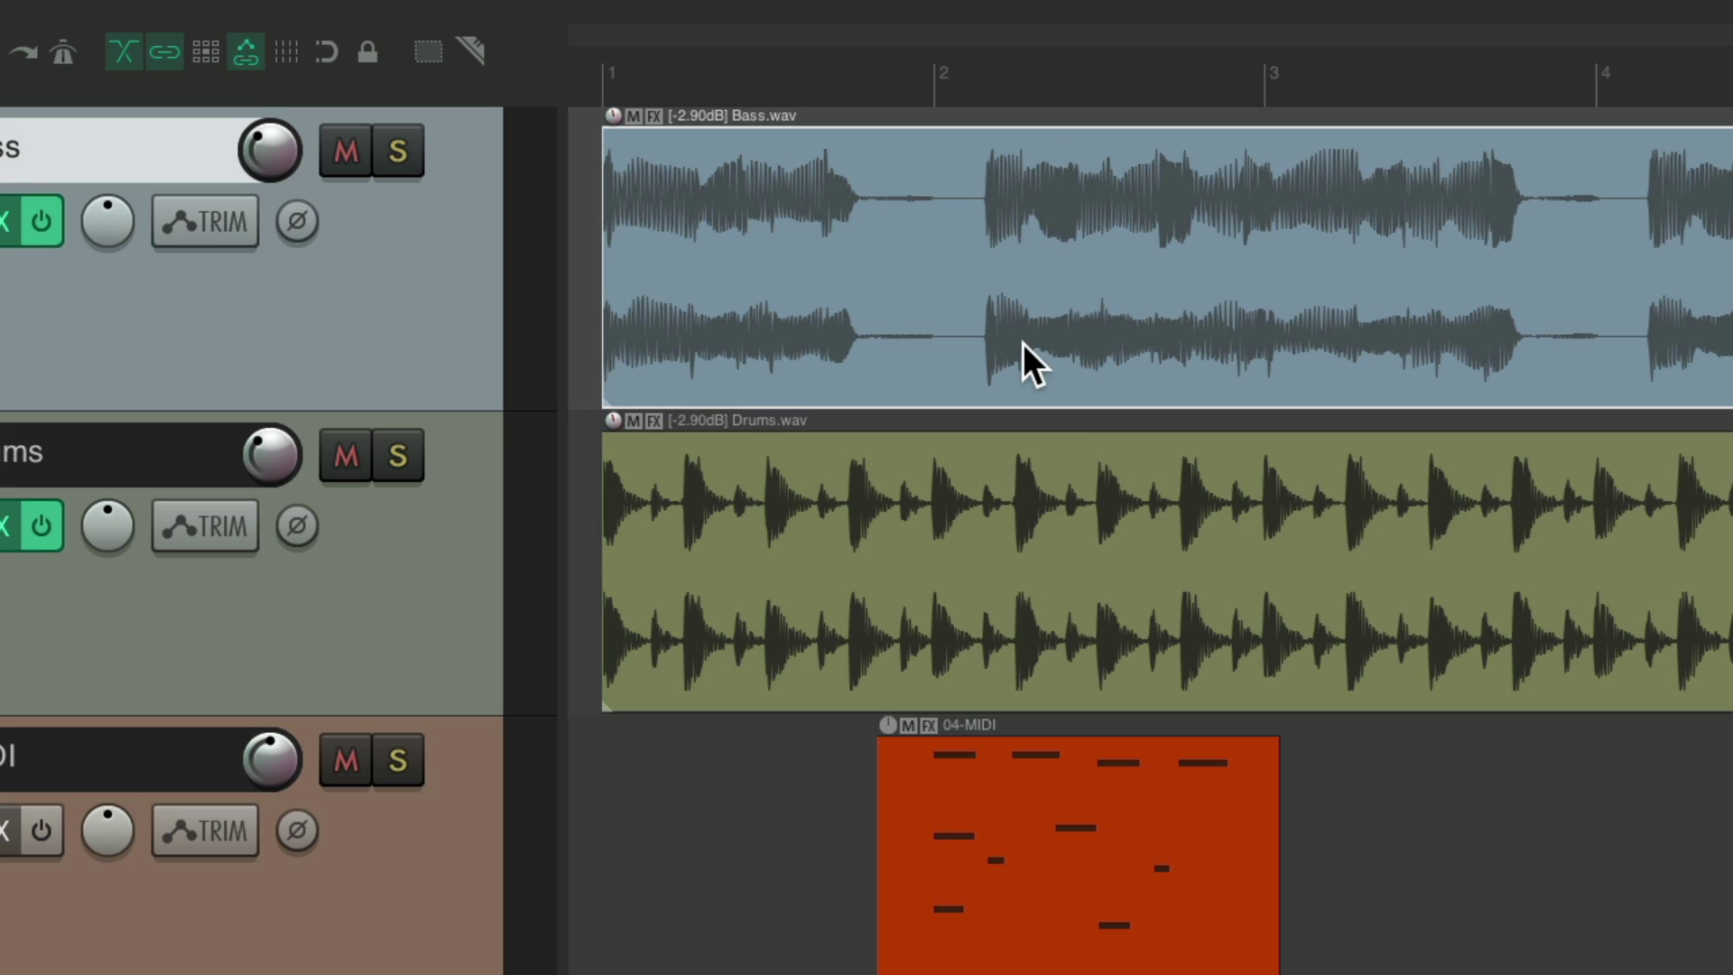
View the Bass item's media item properties, opening them from both its upper and its lower half.
double_click(831, 180)
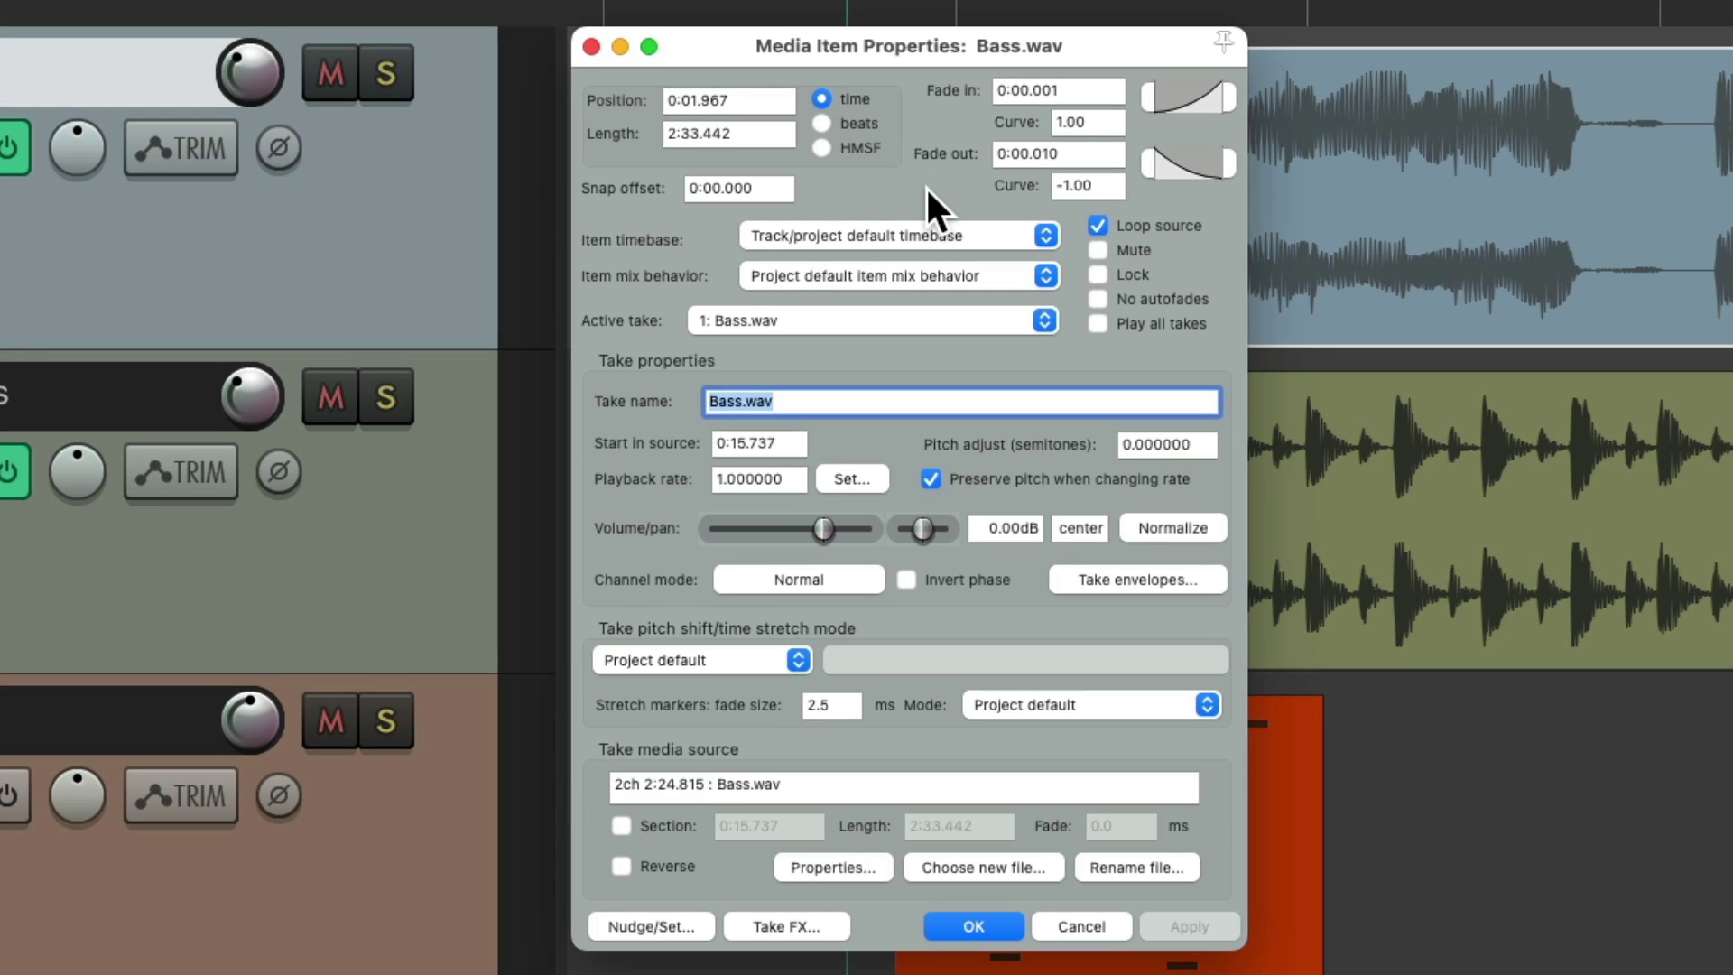
key(Return)
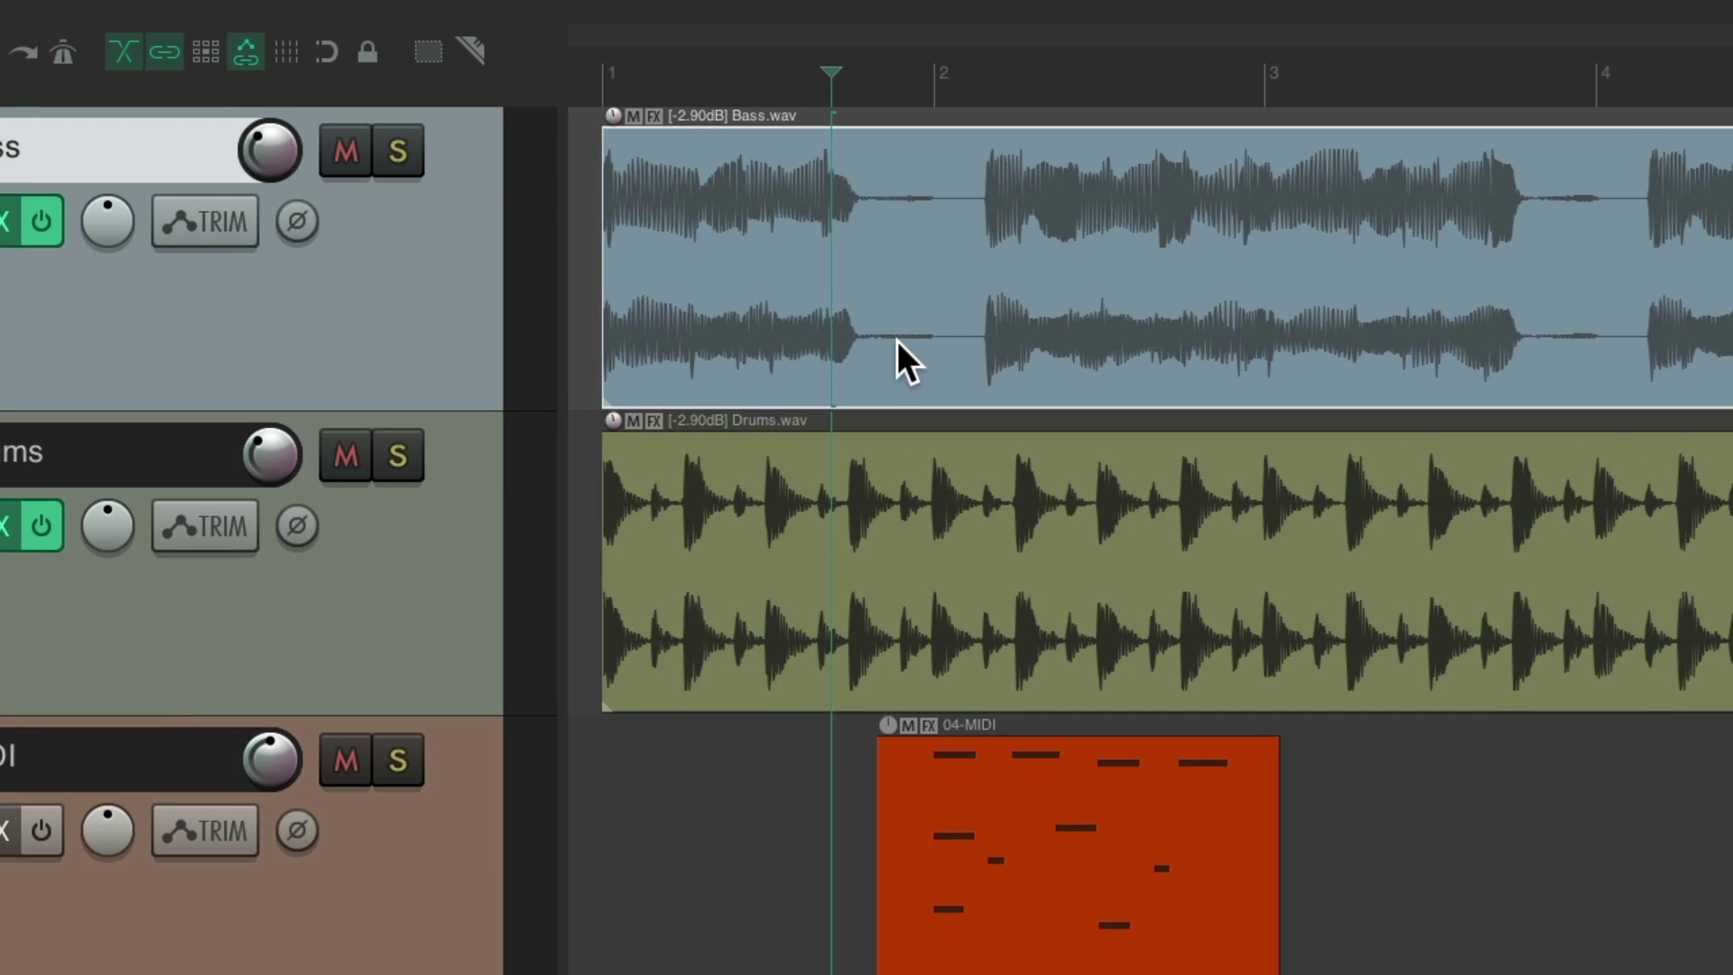
double_click(871, 346)
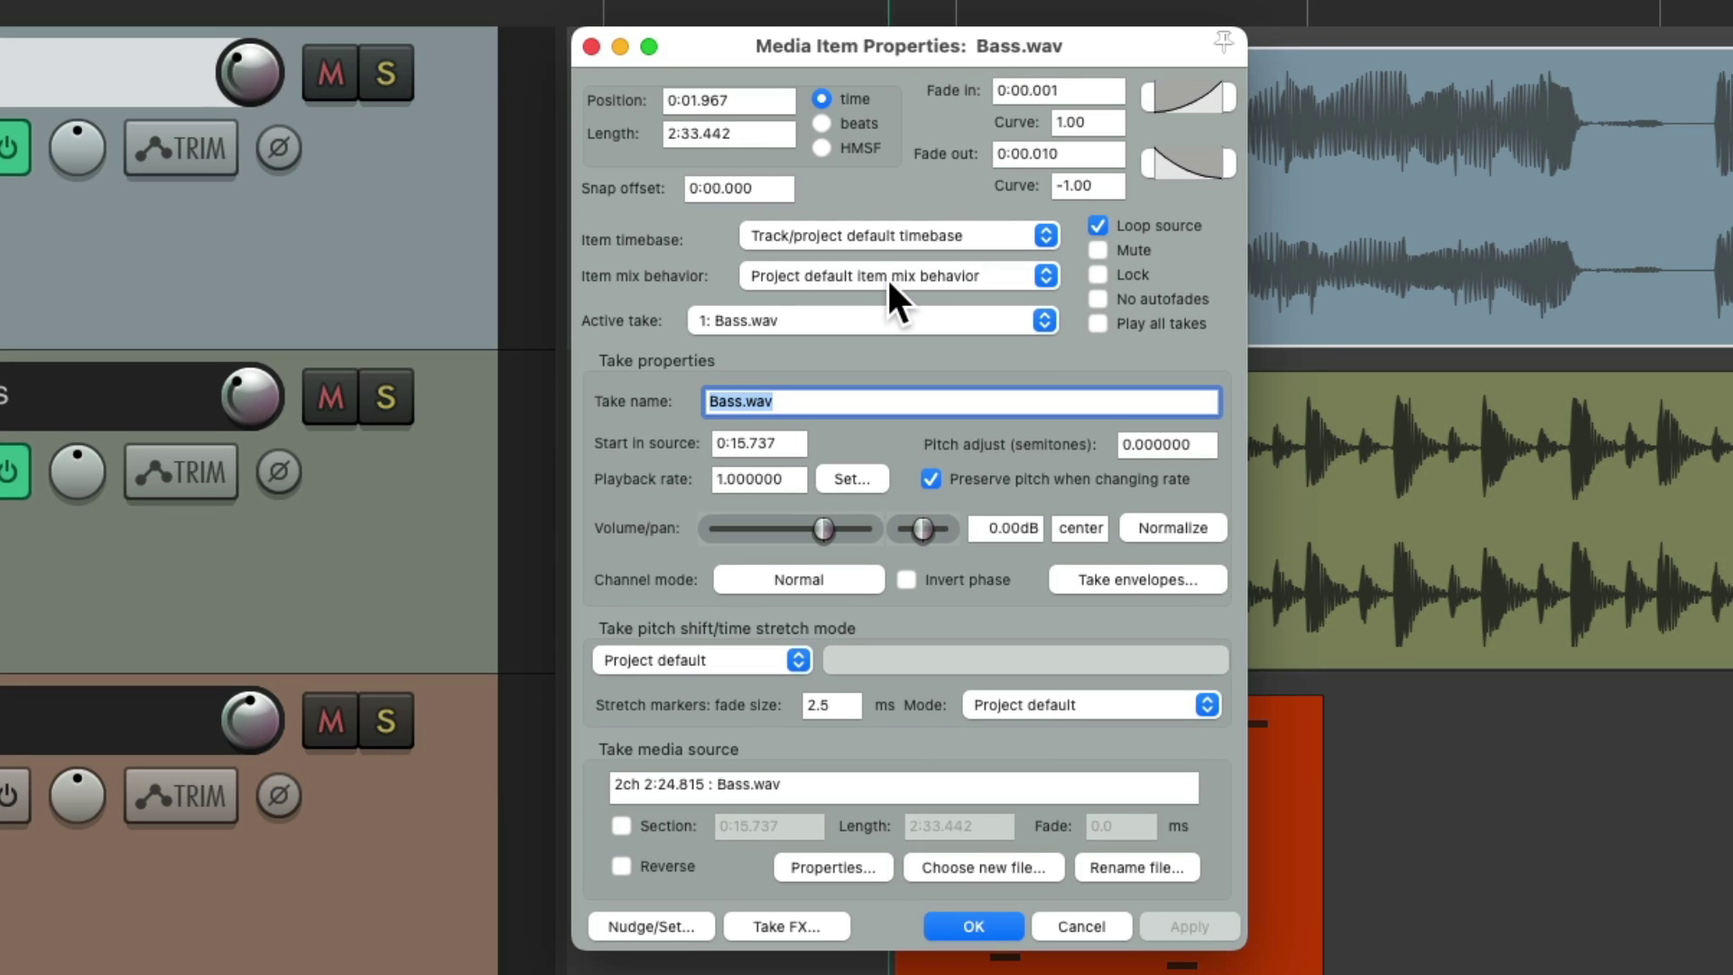
key(Return)
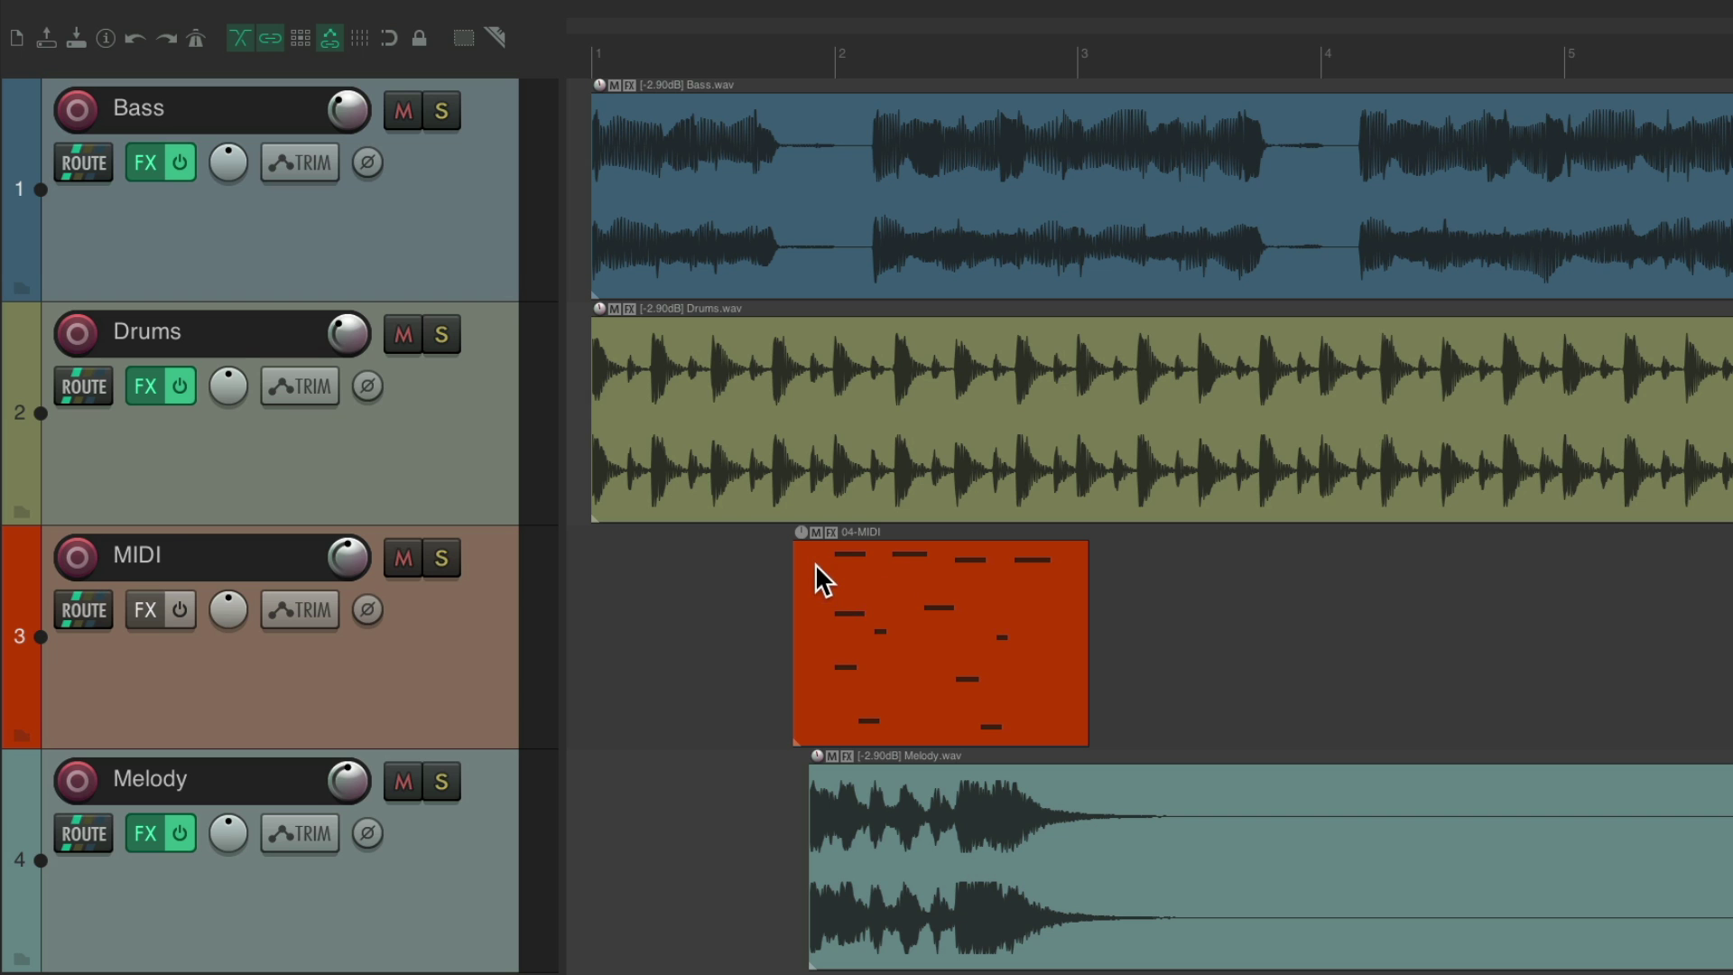
View the 04-MIDI item in the MIDI editor, opening it from both its upper and its lower half.
double_click(818, 564)
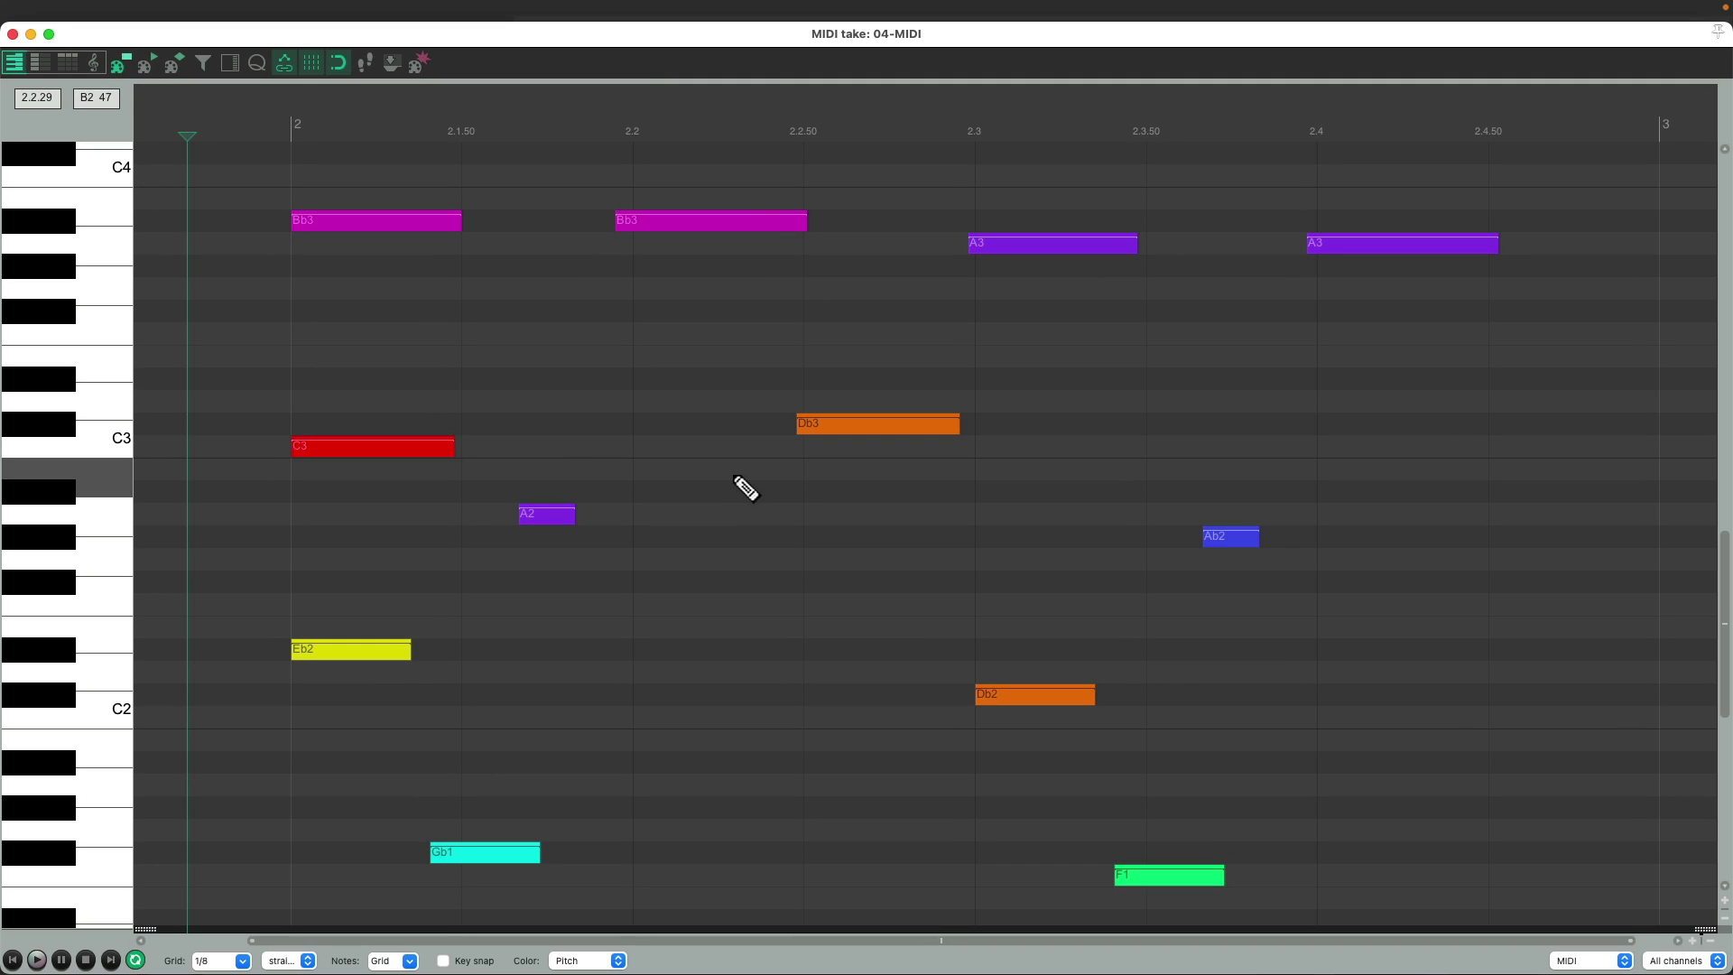
key(Escape)
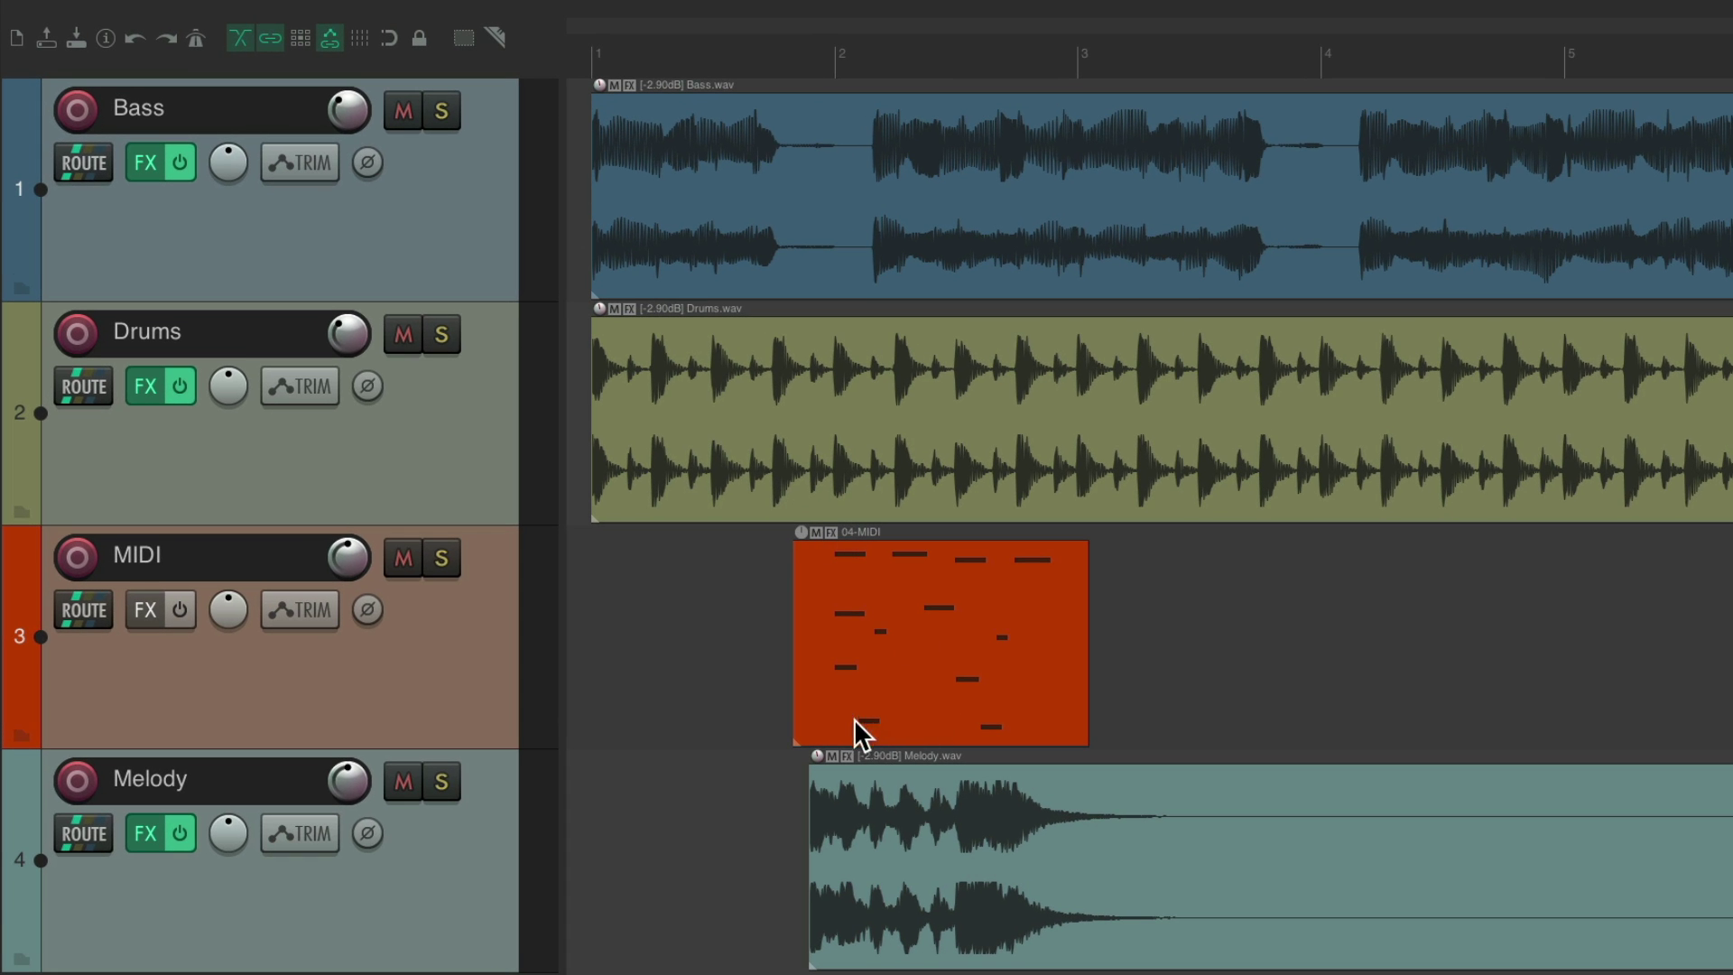
double_click(823, 706)
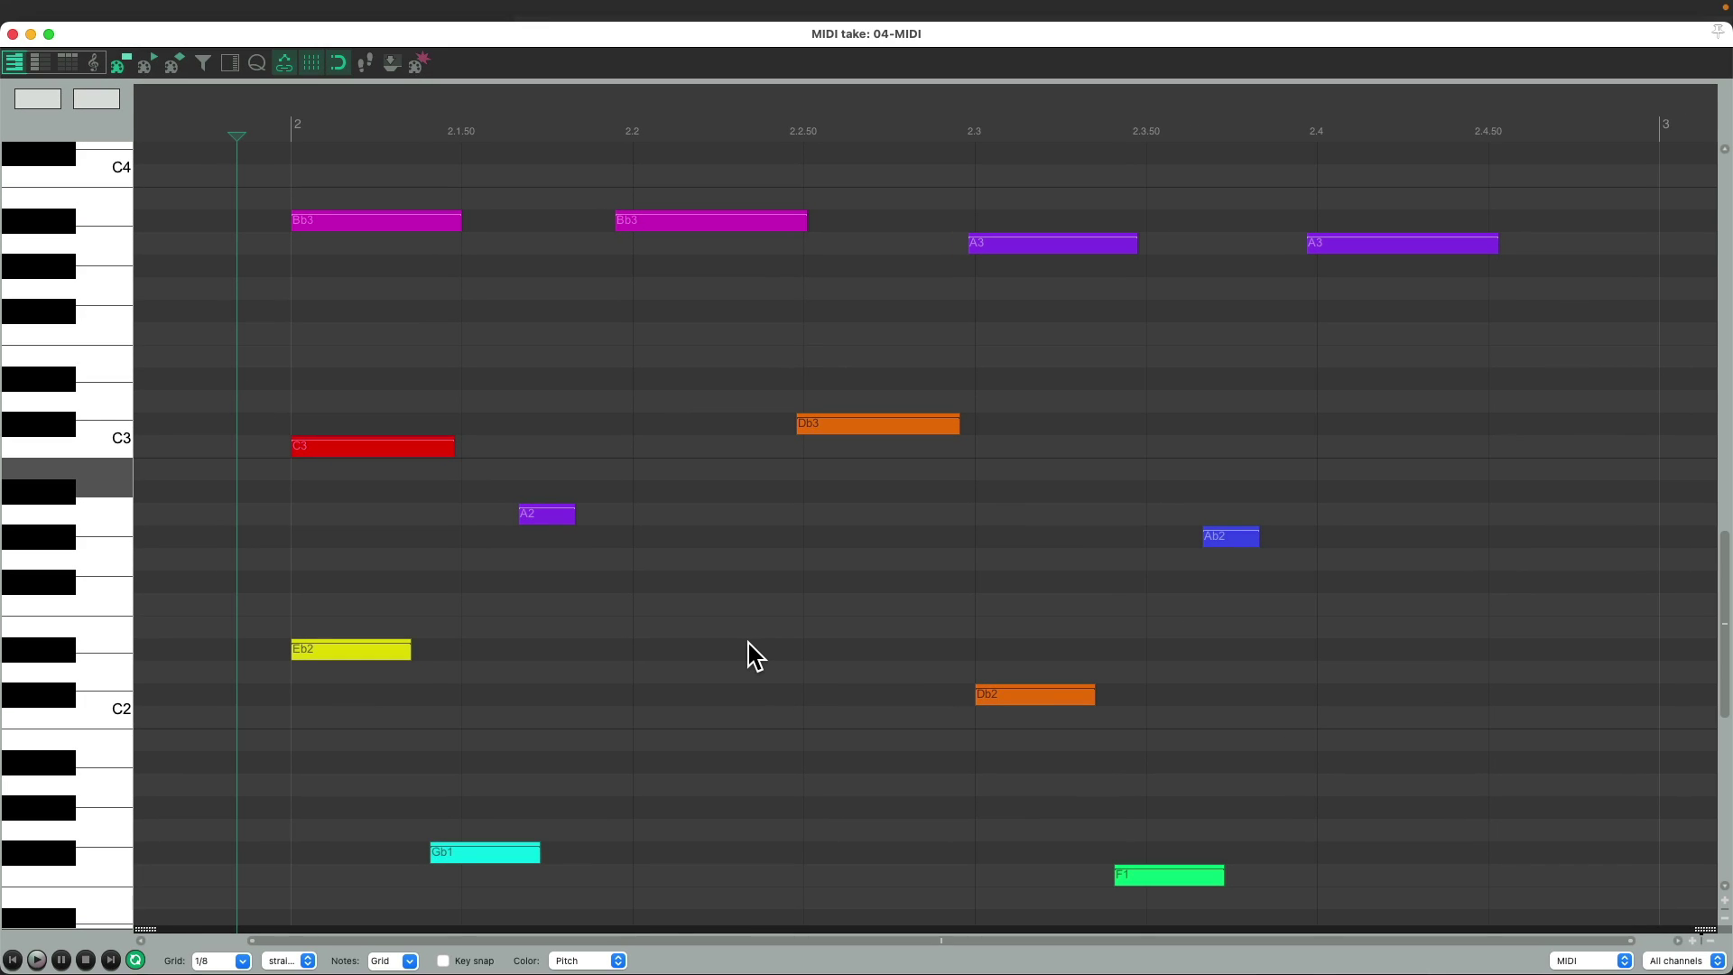
key(Escape)
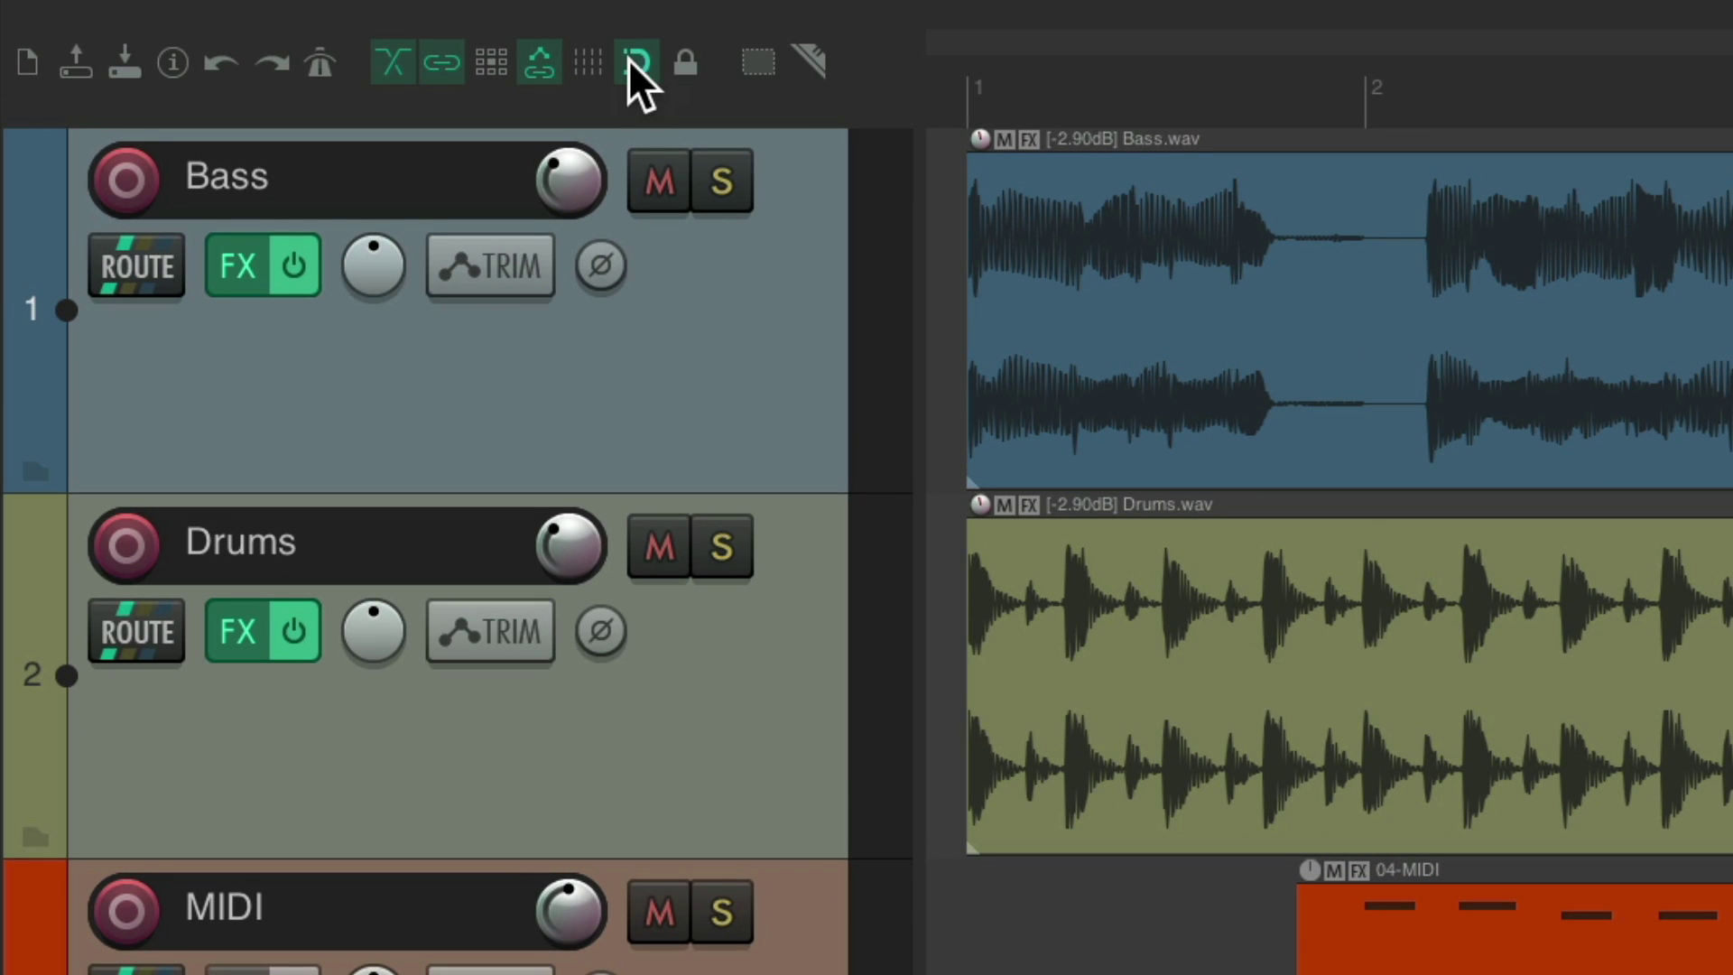
Show the grid lines and move the 04-MIDI item with snapping so that it starts exactly at bar 2.
click(588, 61)
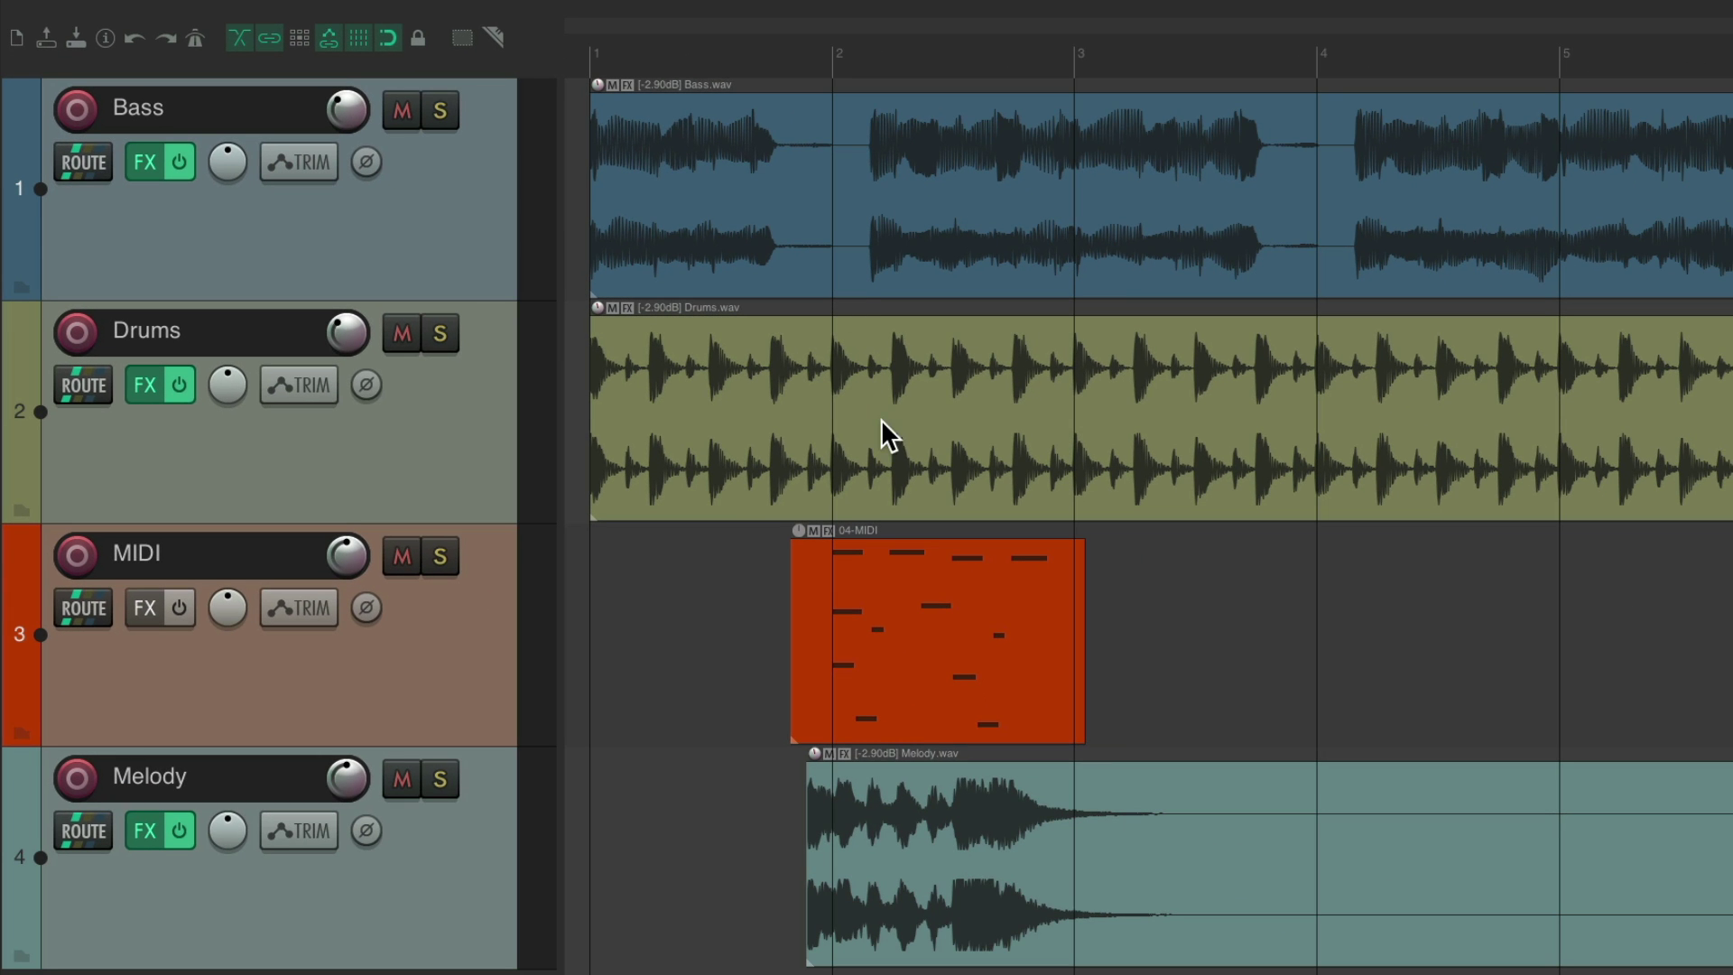
mouse_move(904, 592)
mouse_down()
mouse_move(1129, 573)
mouse_move(742, 605)
mouse_move(882, 602)
mouse_up()
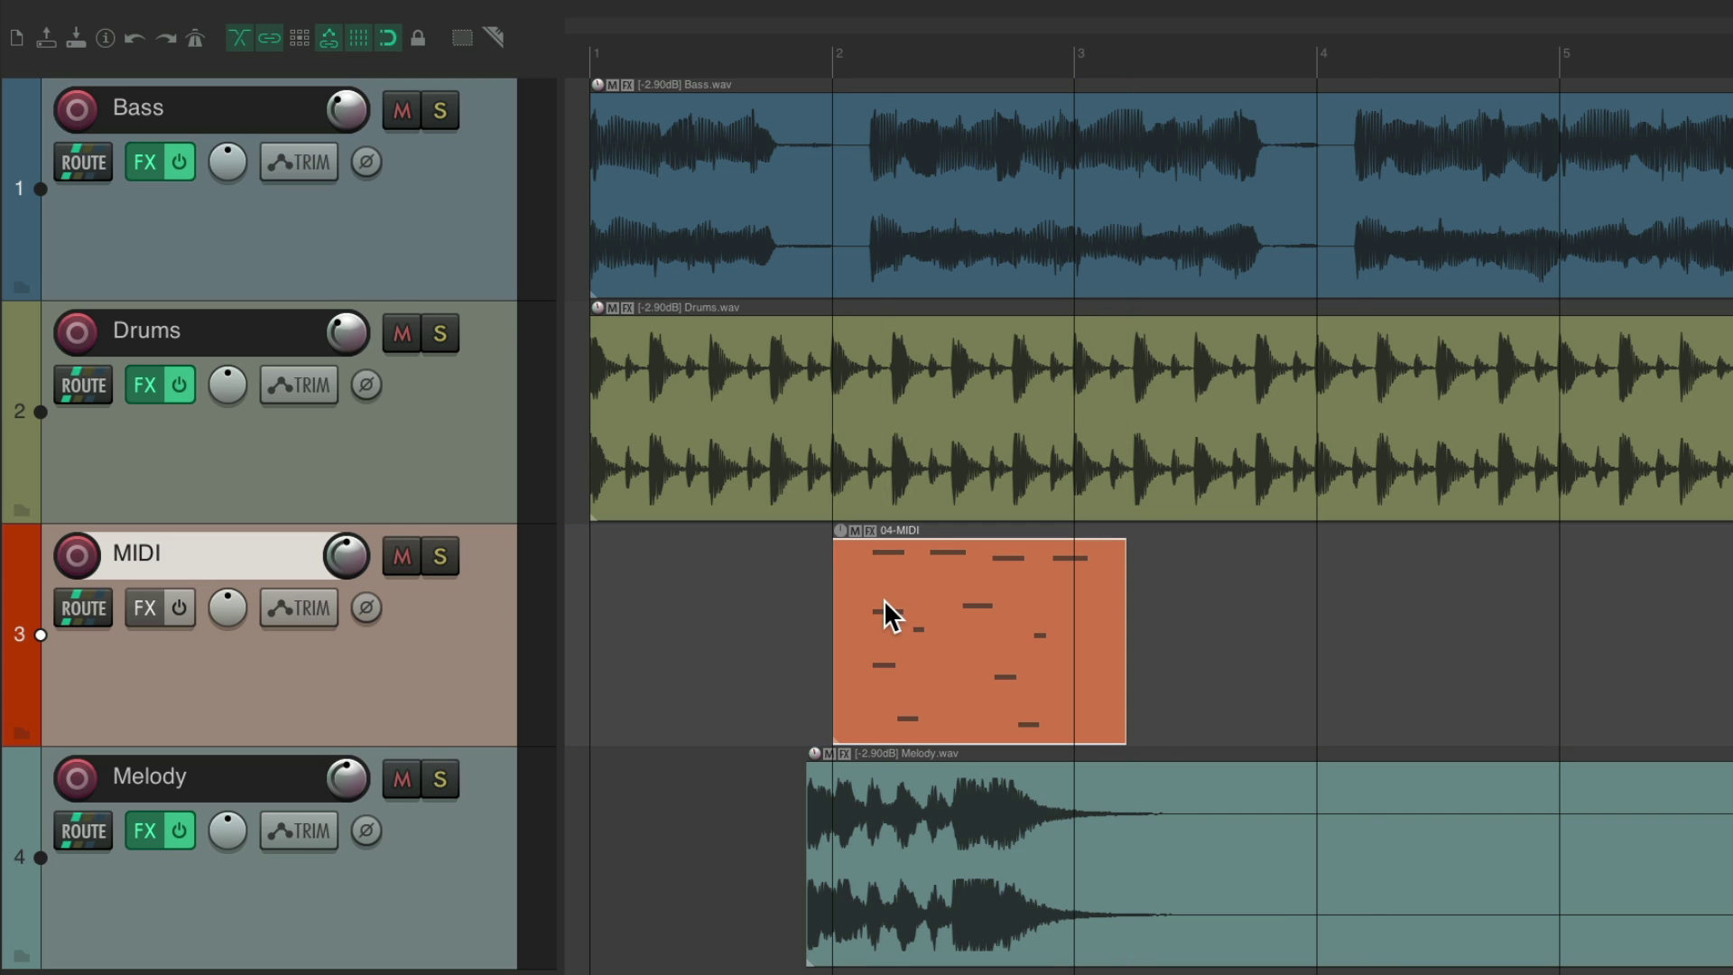
drag(921, 700, 974, 703)
mouse_move(895, 581)
mouse_down()
mouse_move(731, 581)
mouse_move(922, 586)
mouse_up()
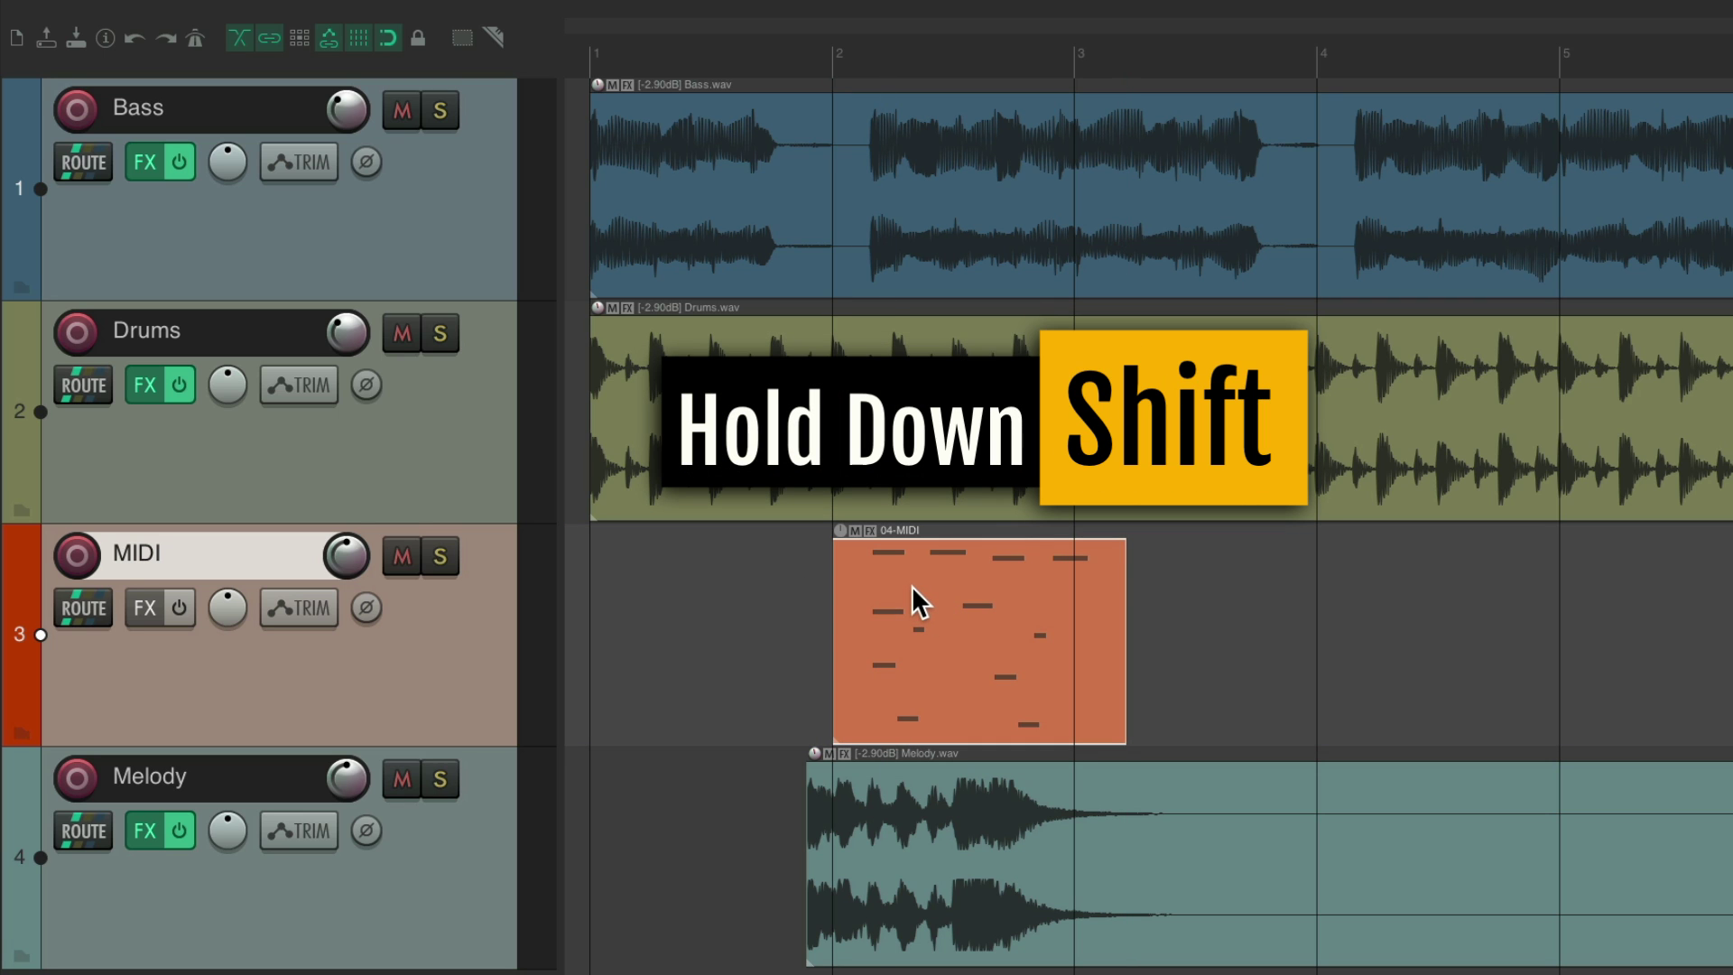
Move the 04-MIDI item back to start slightly before bar 2, ignoring snap.
drag(912, 584, 861, 588)
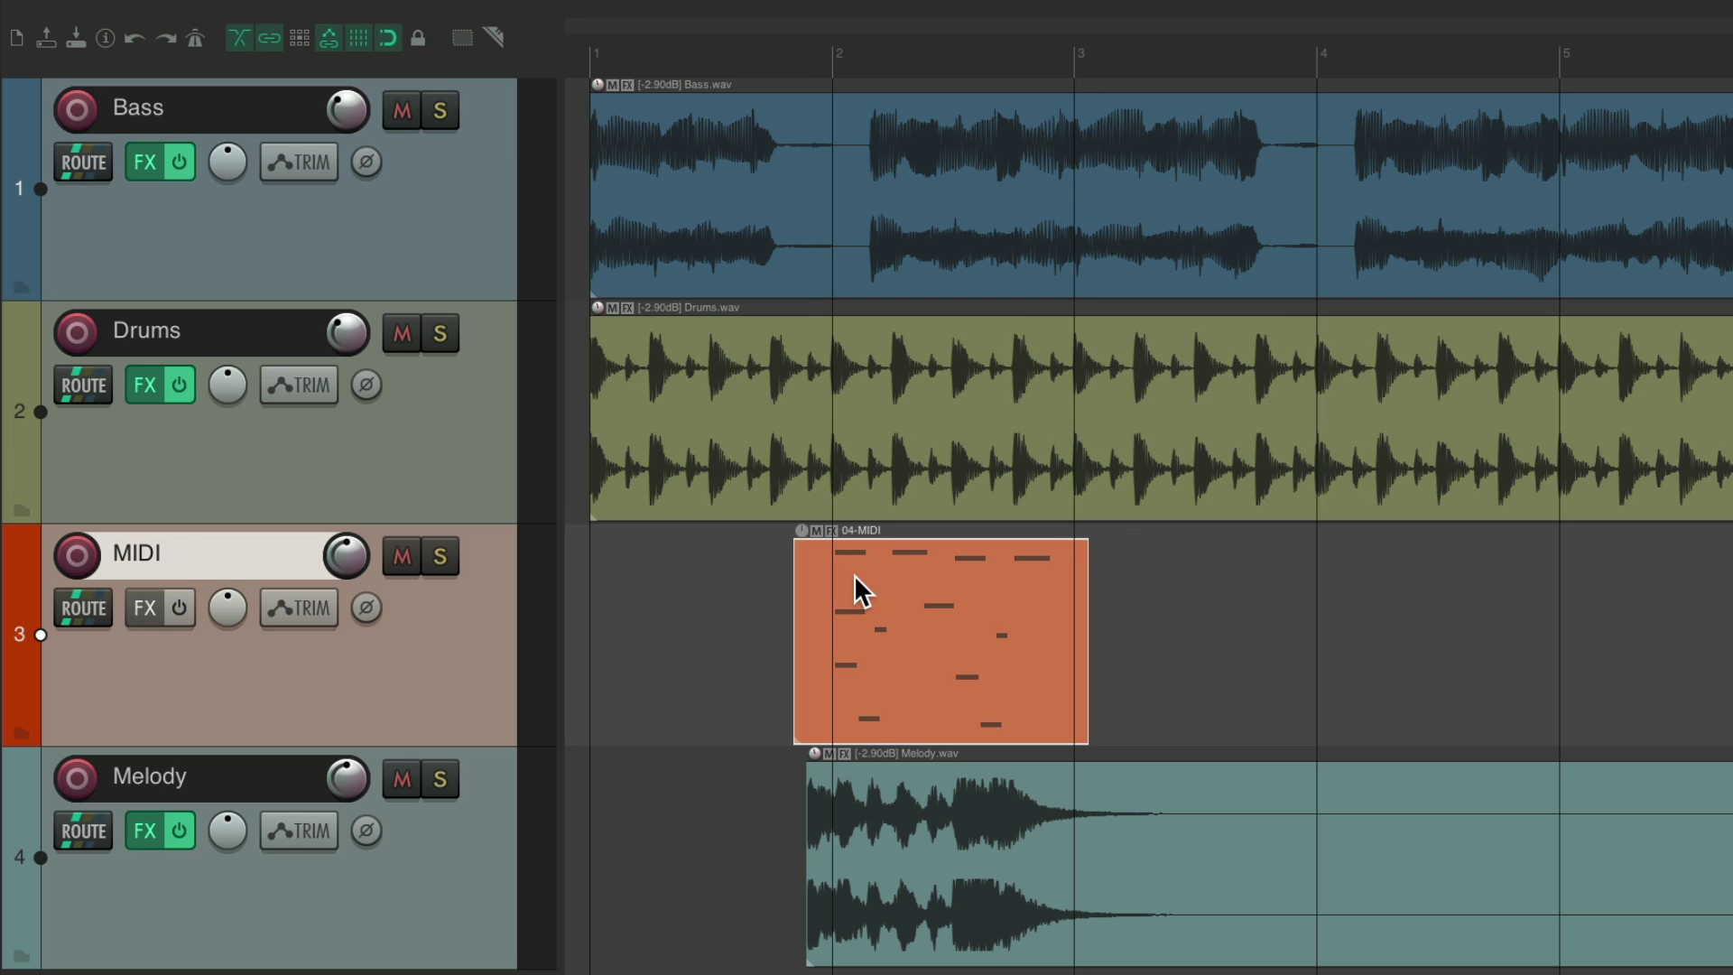
mouse_move(878, 671)
mouse_down()
mouse_move(932, 681)
mouse_move(885, 682)
mouse_up()
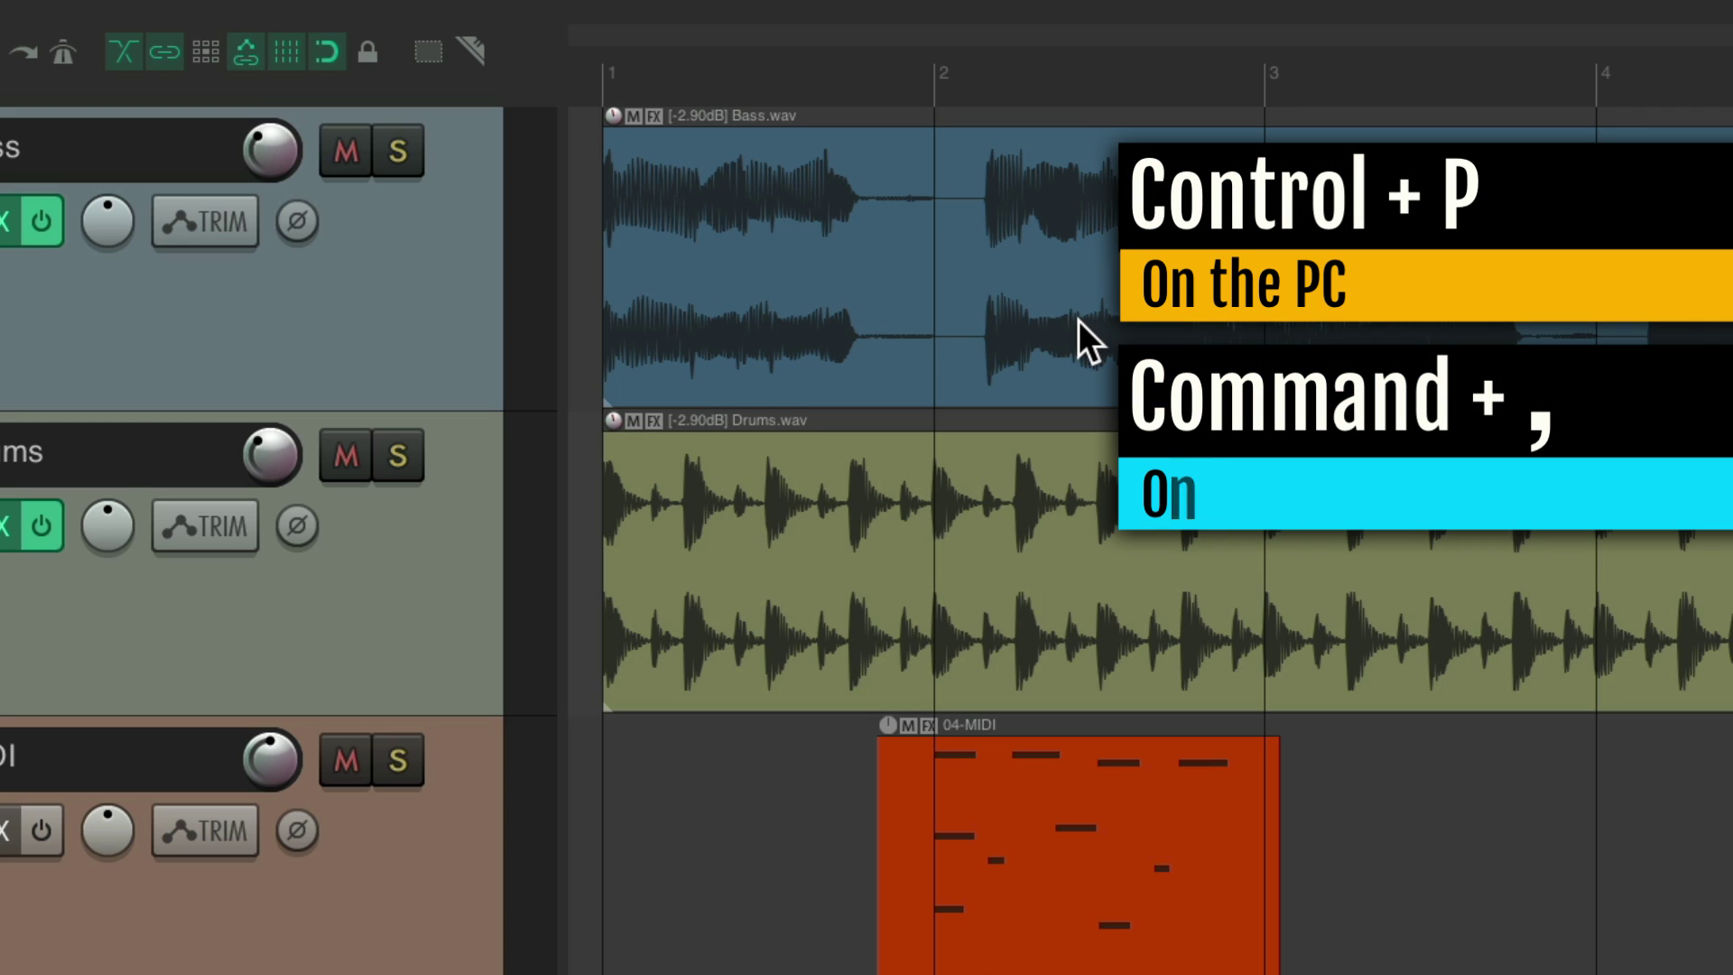
In the mouse modifier preferences, set the default left-click action for the Media item bottom half context to Just select.
key(super+comma)
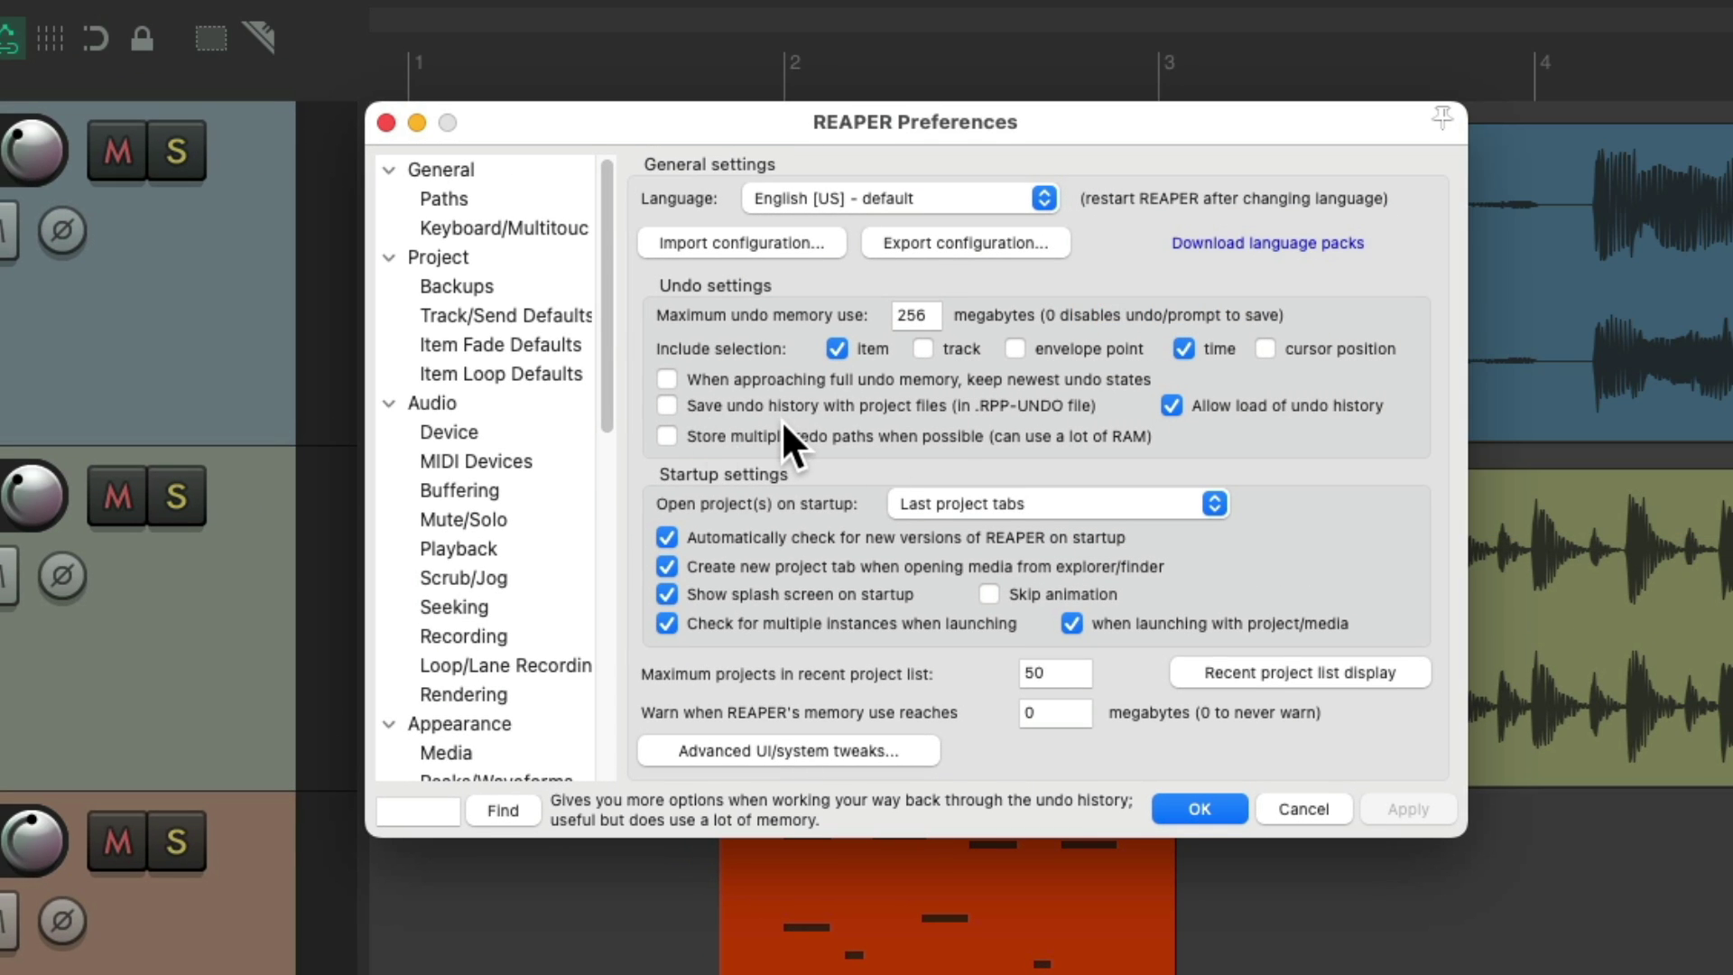
scroll(552, 451, down, 5)
scroll(551, 450, down, 4)
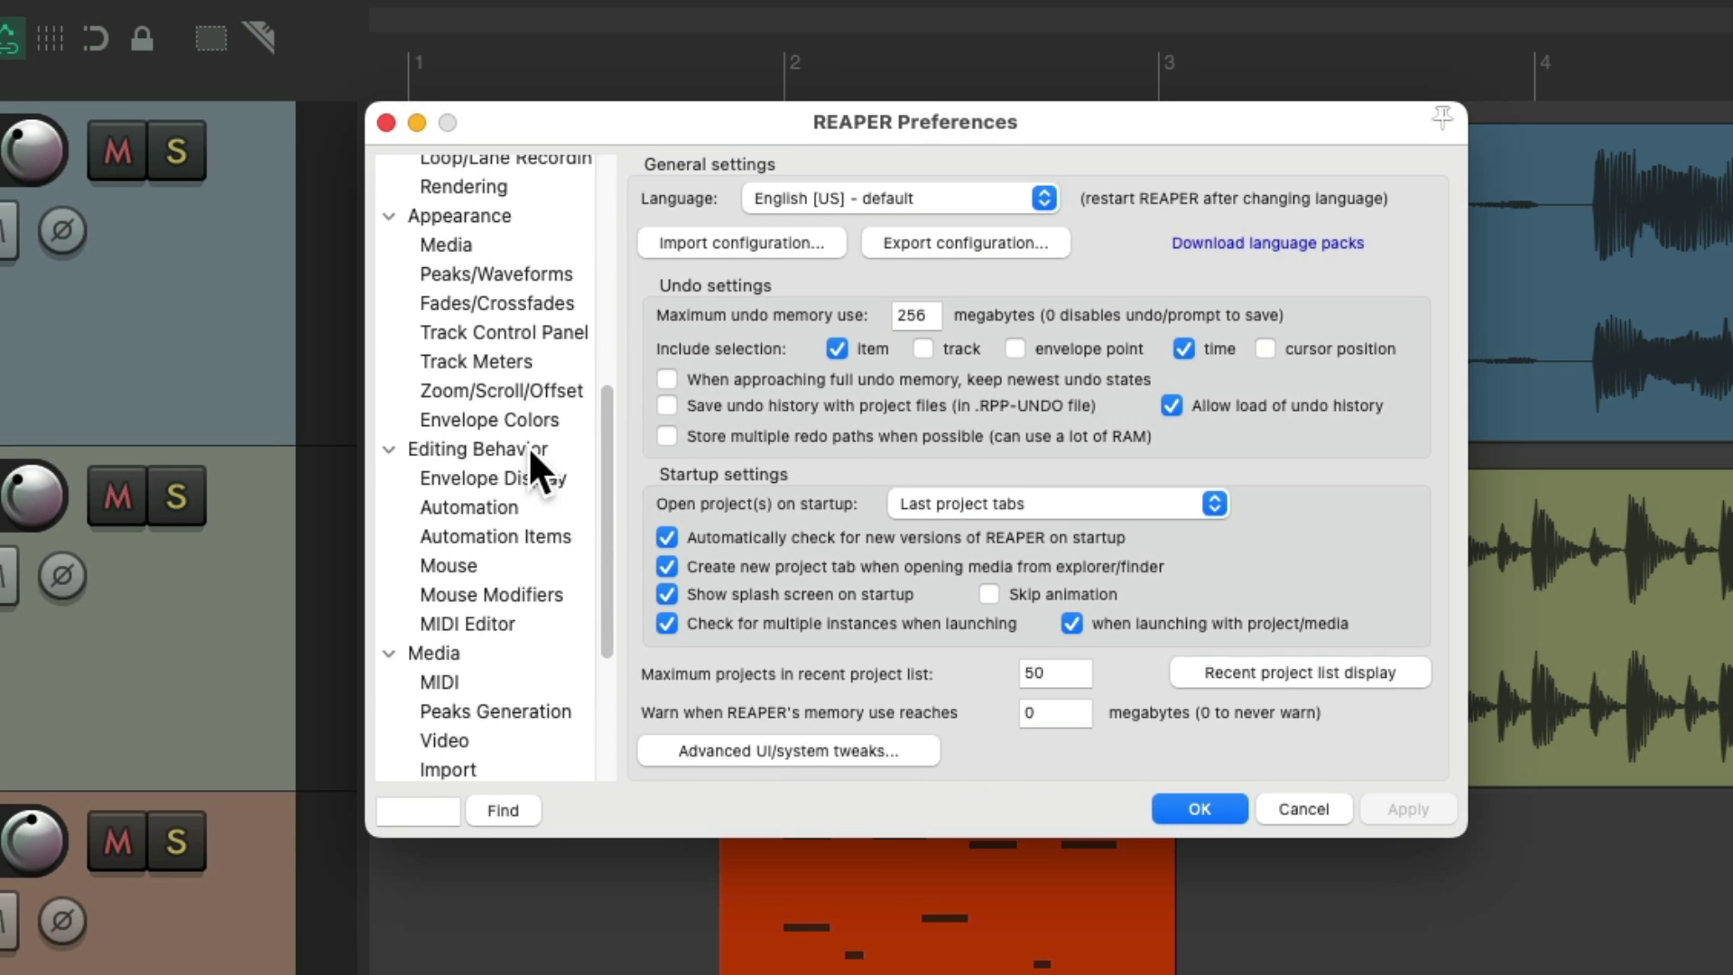
click(551, 595)
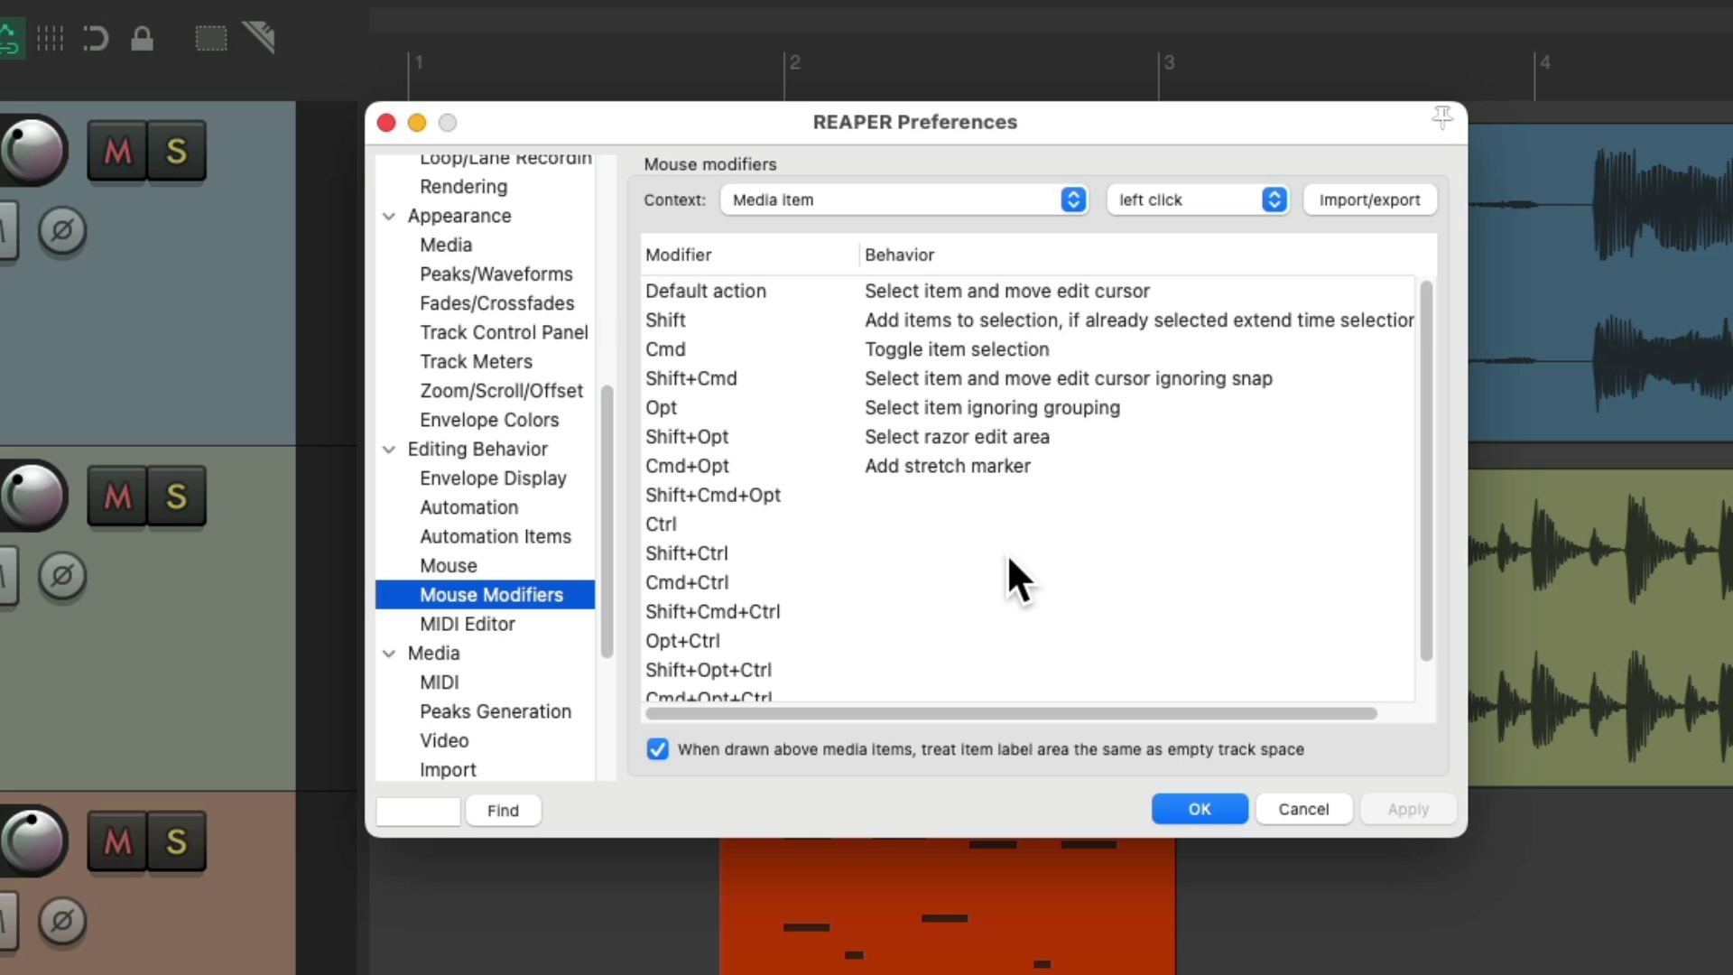
click(931, 201)
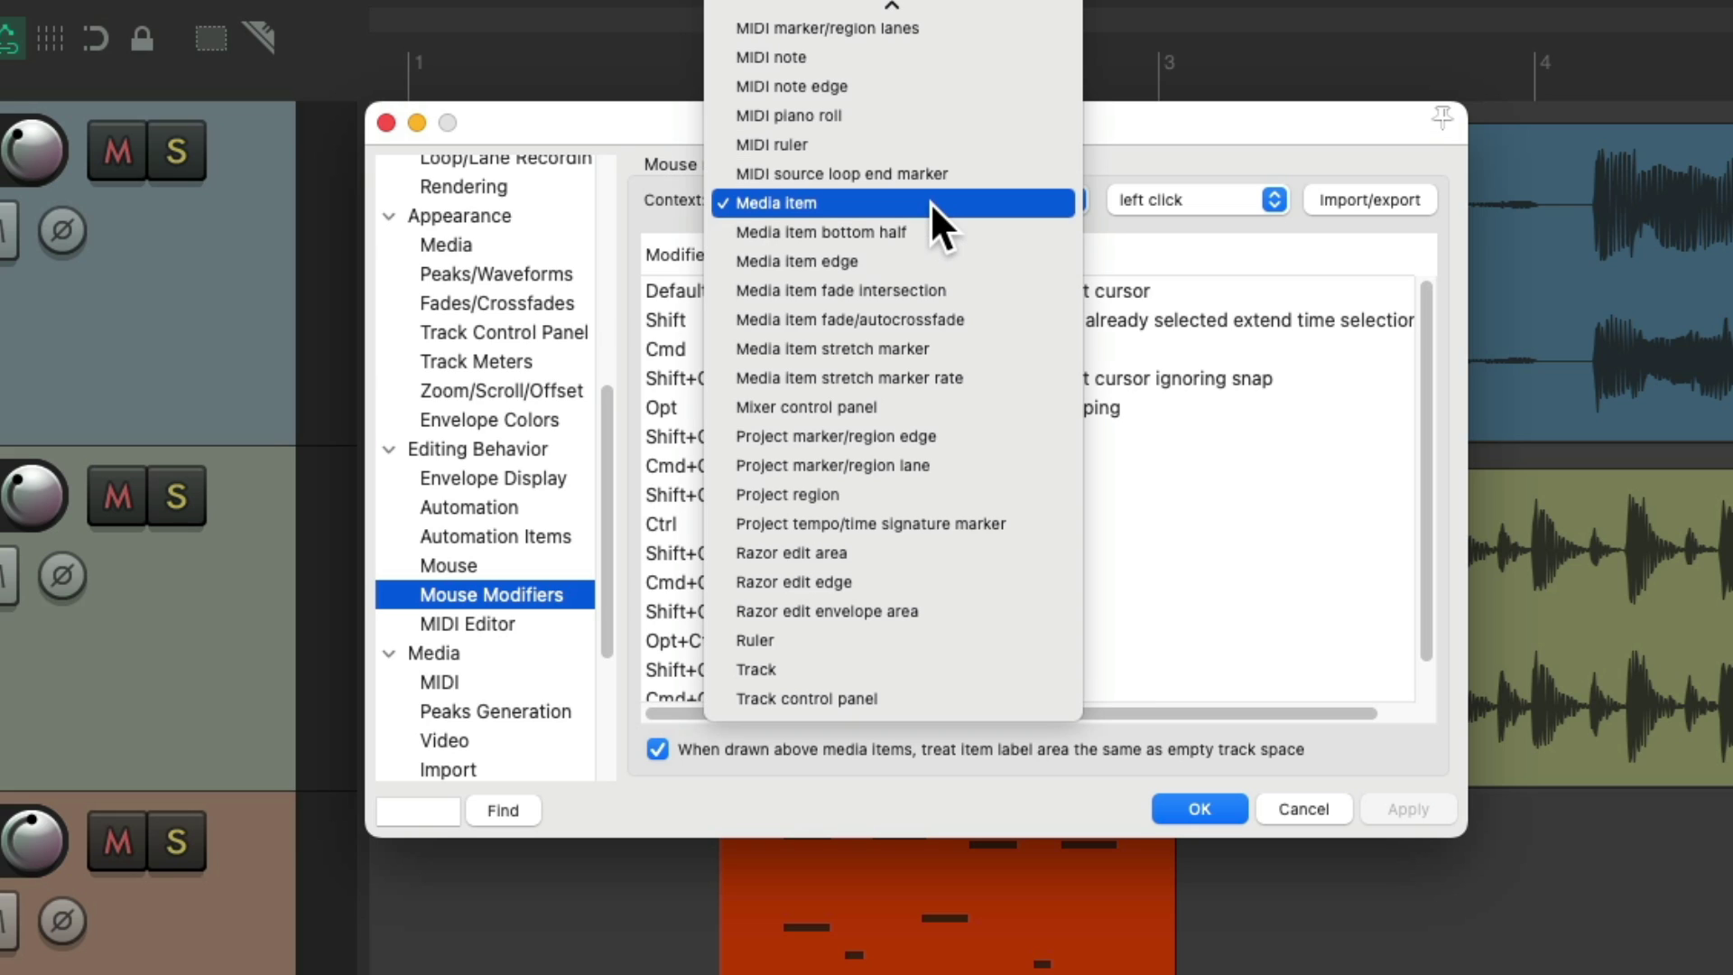
click(945, 231)
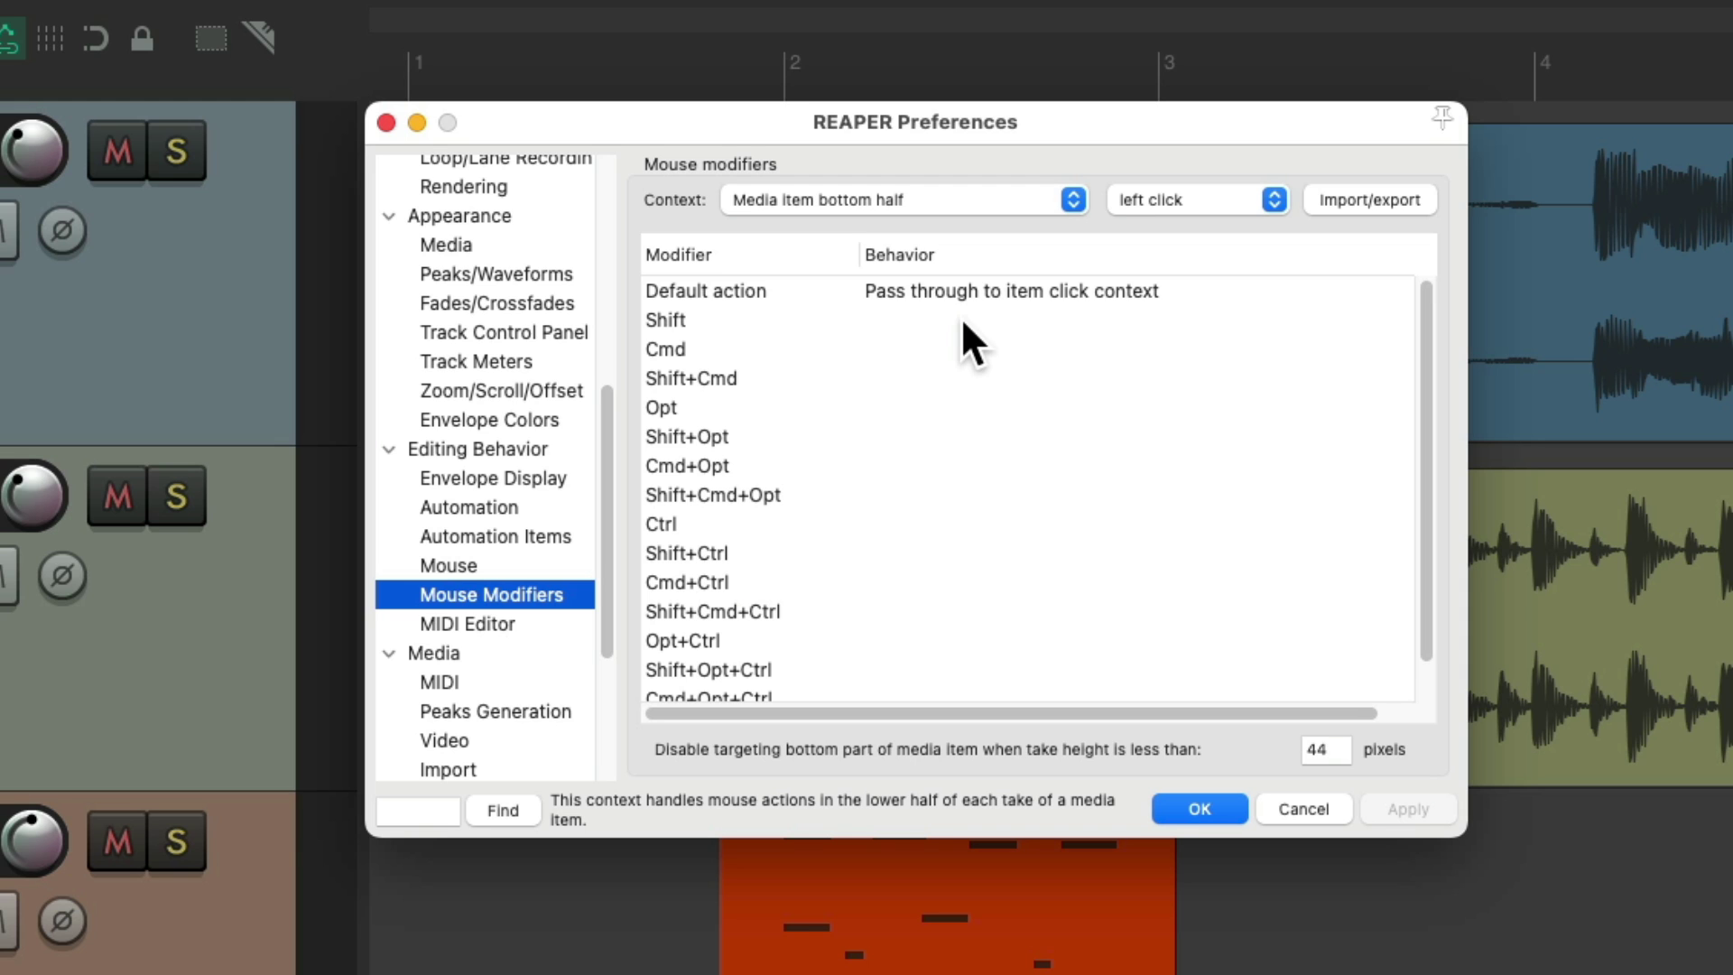
double_click(952, 292)
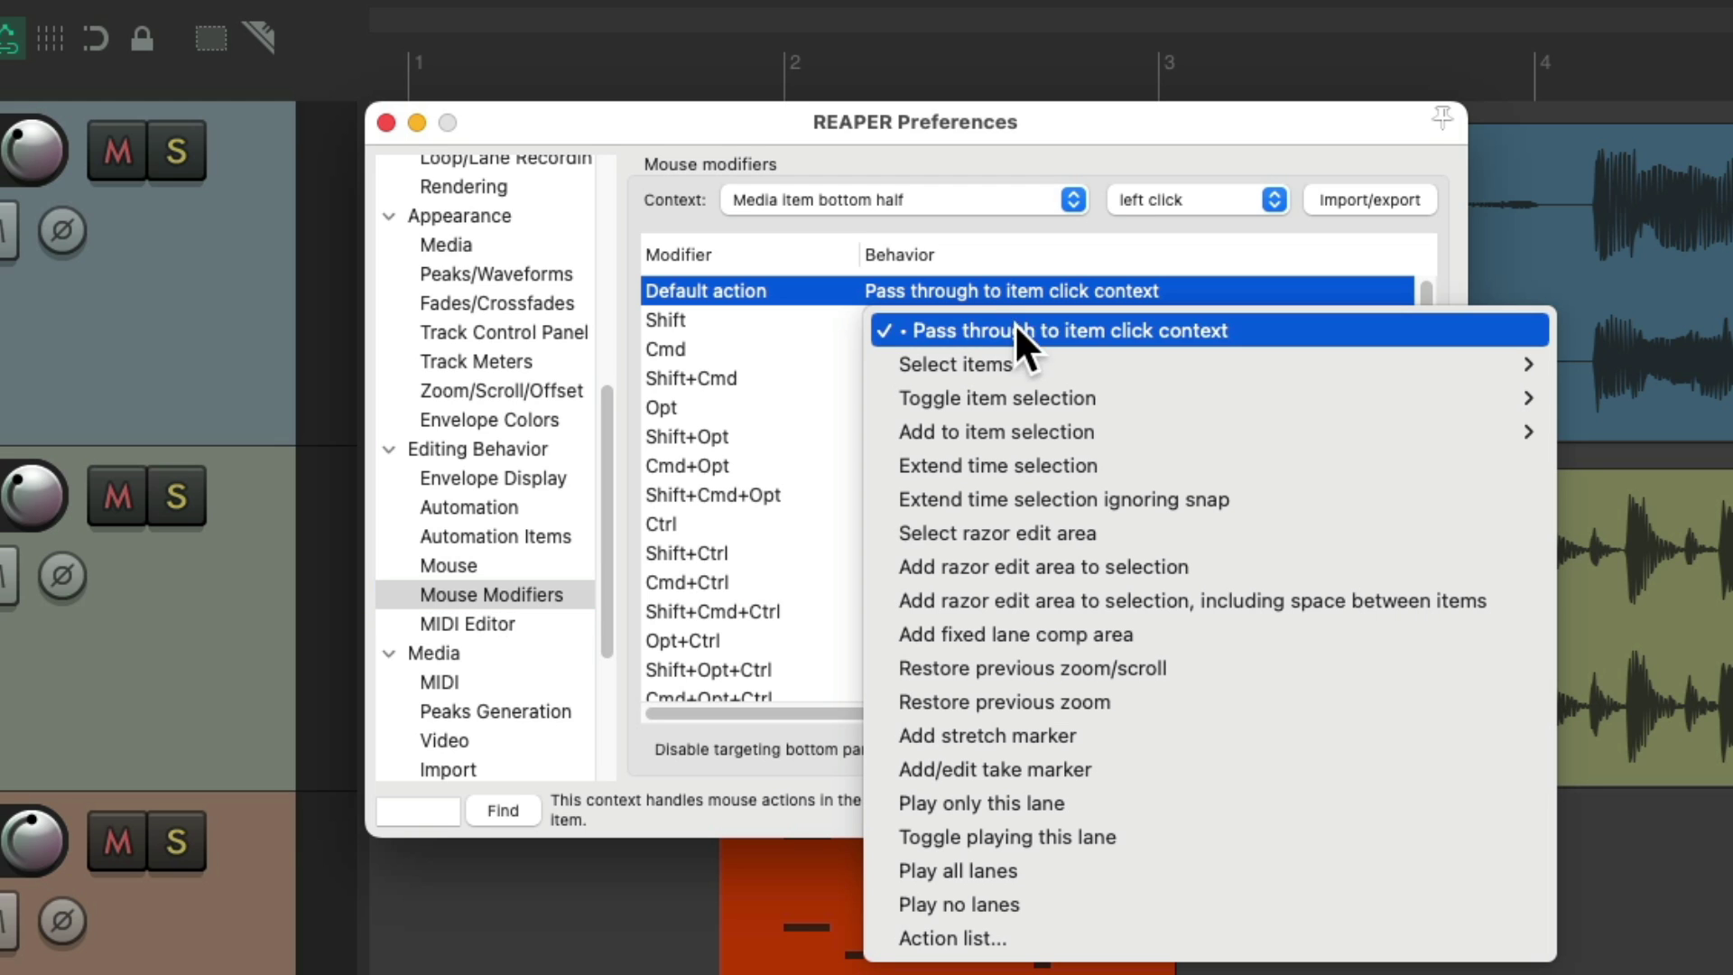
mouse_move(1012, 359)
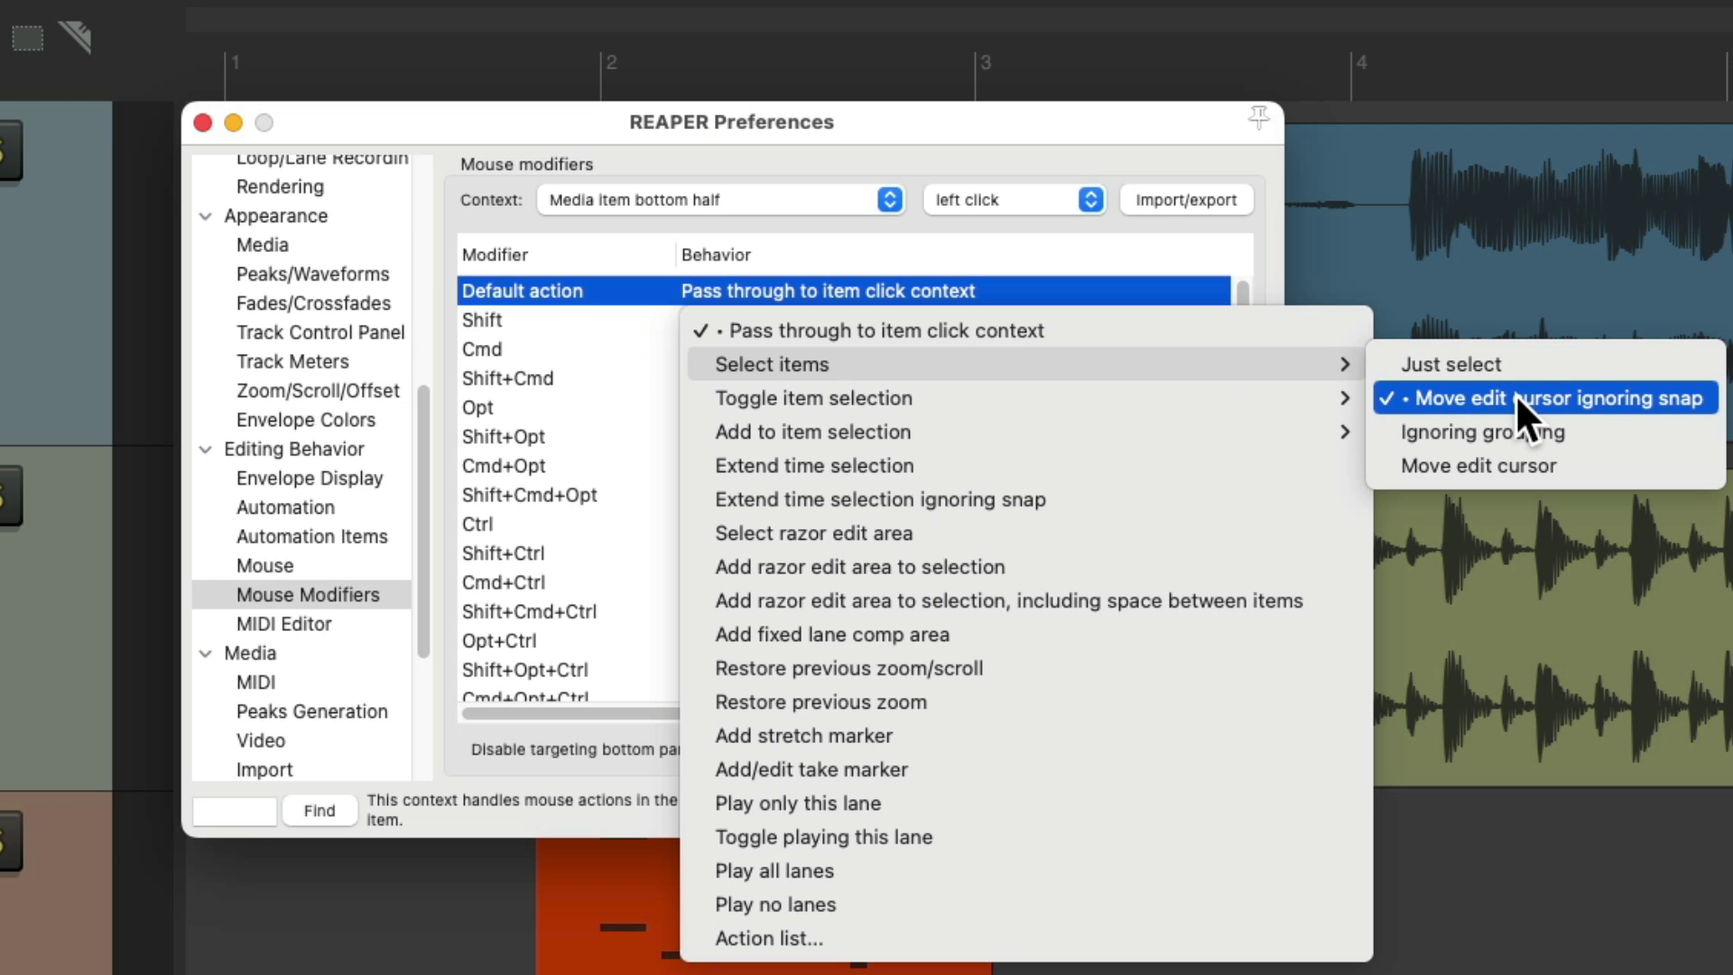
click(1520, 364)
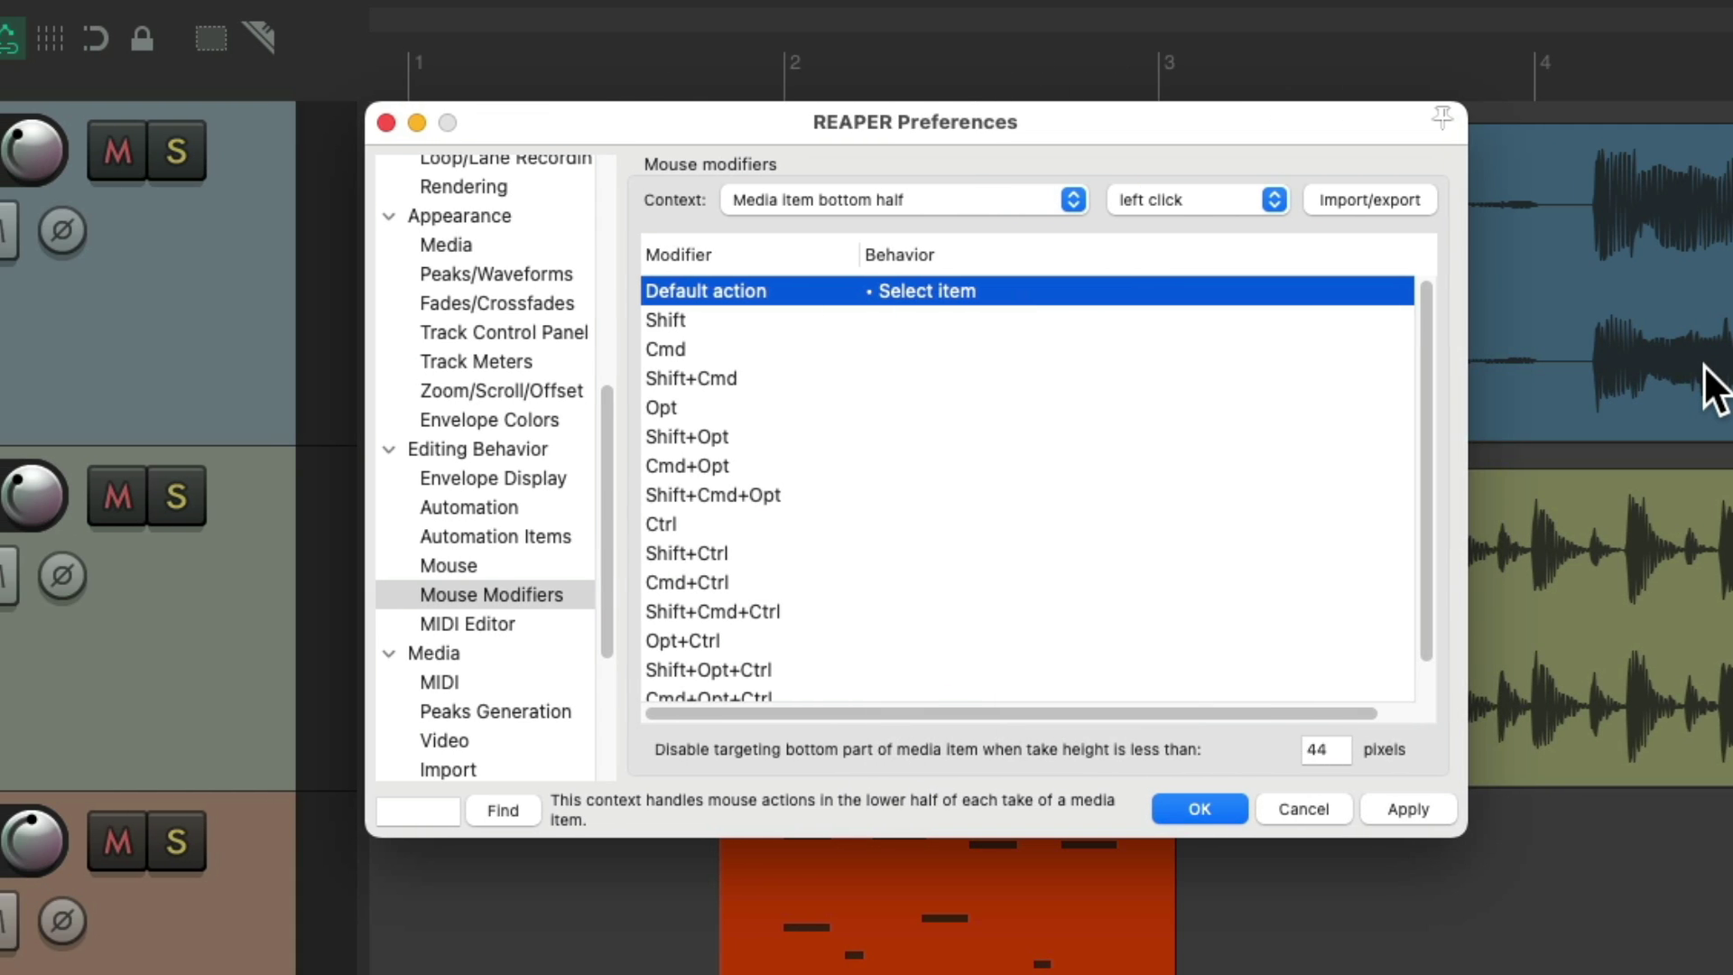
key(Return)
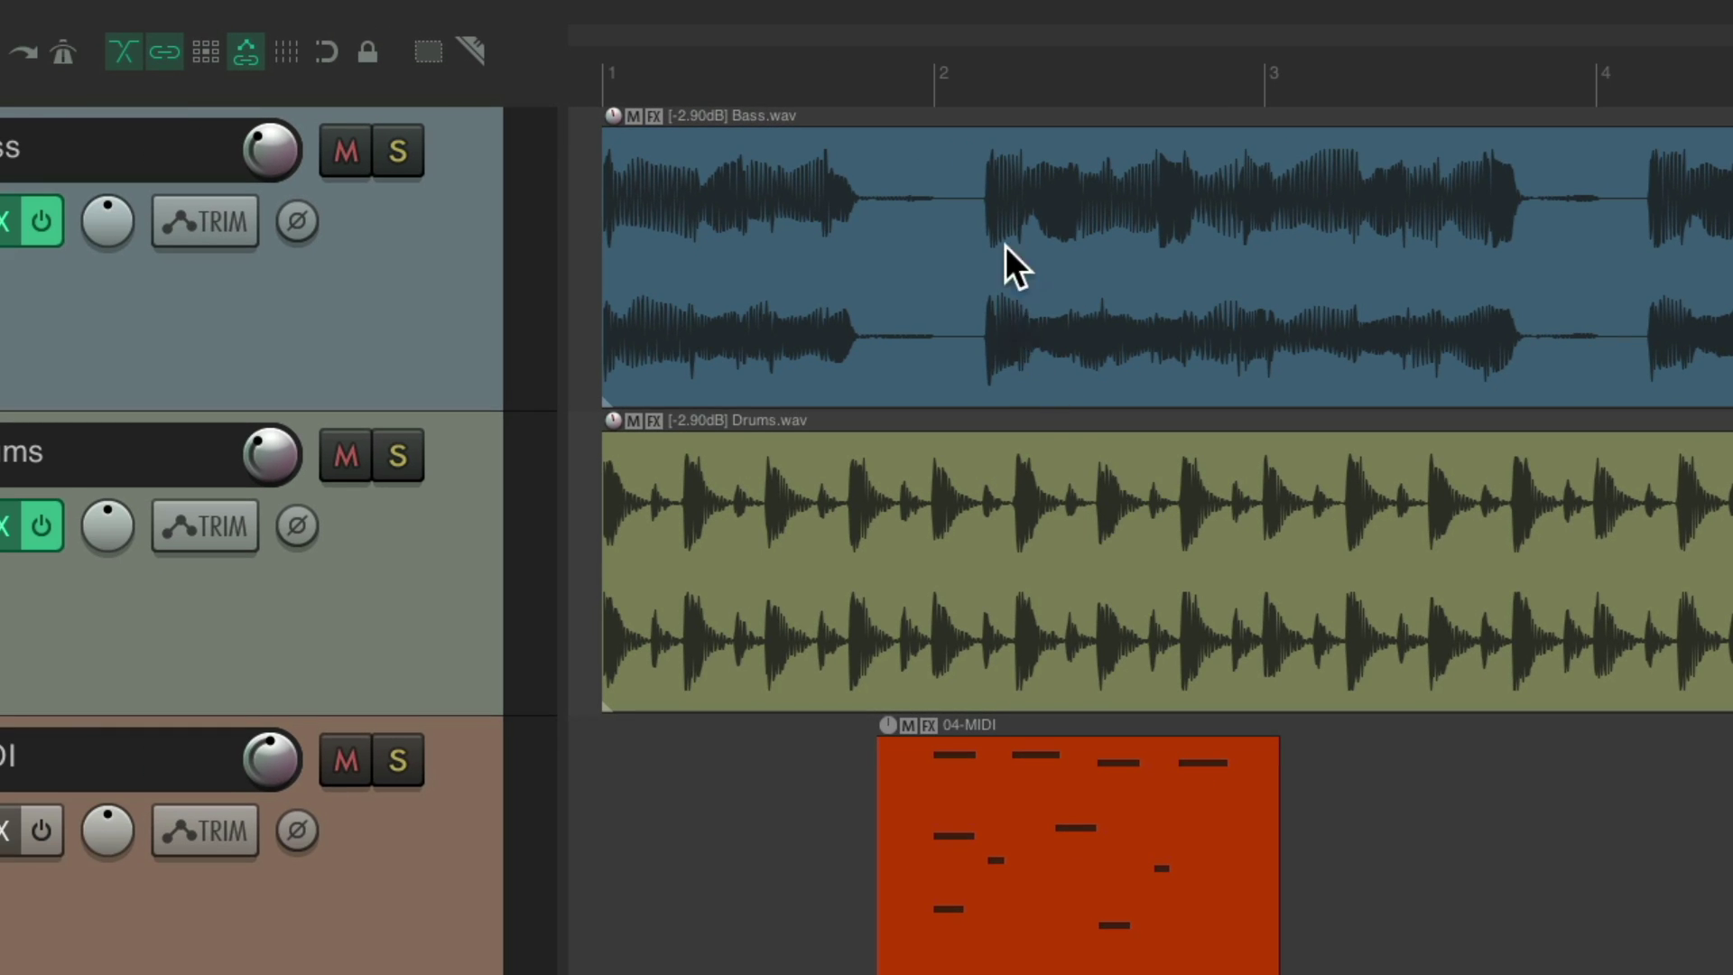
Place the edit cursor just after and just before bar 2 from the Bass item's upper half, and clear the selection.
click(965, 197)
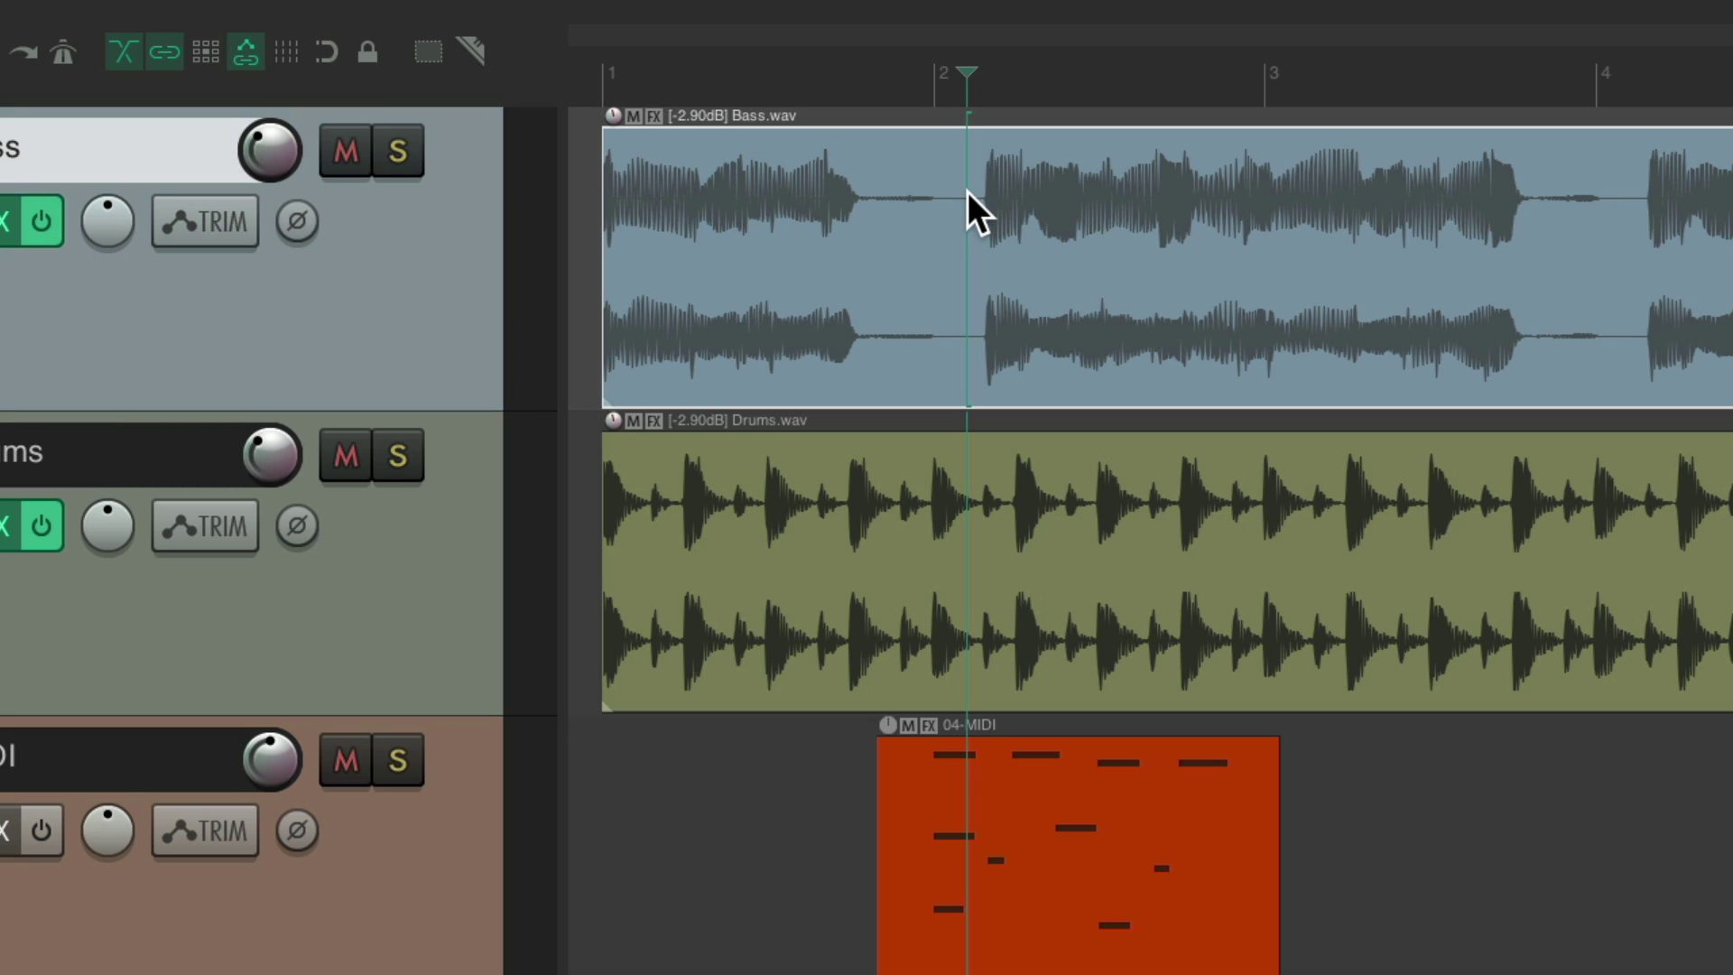
click(859, 169)
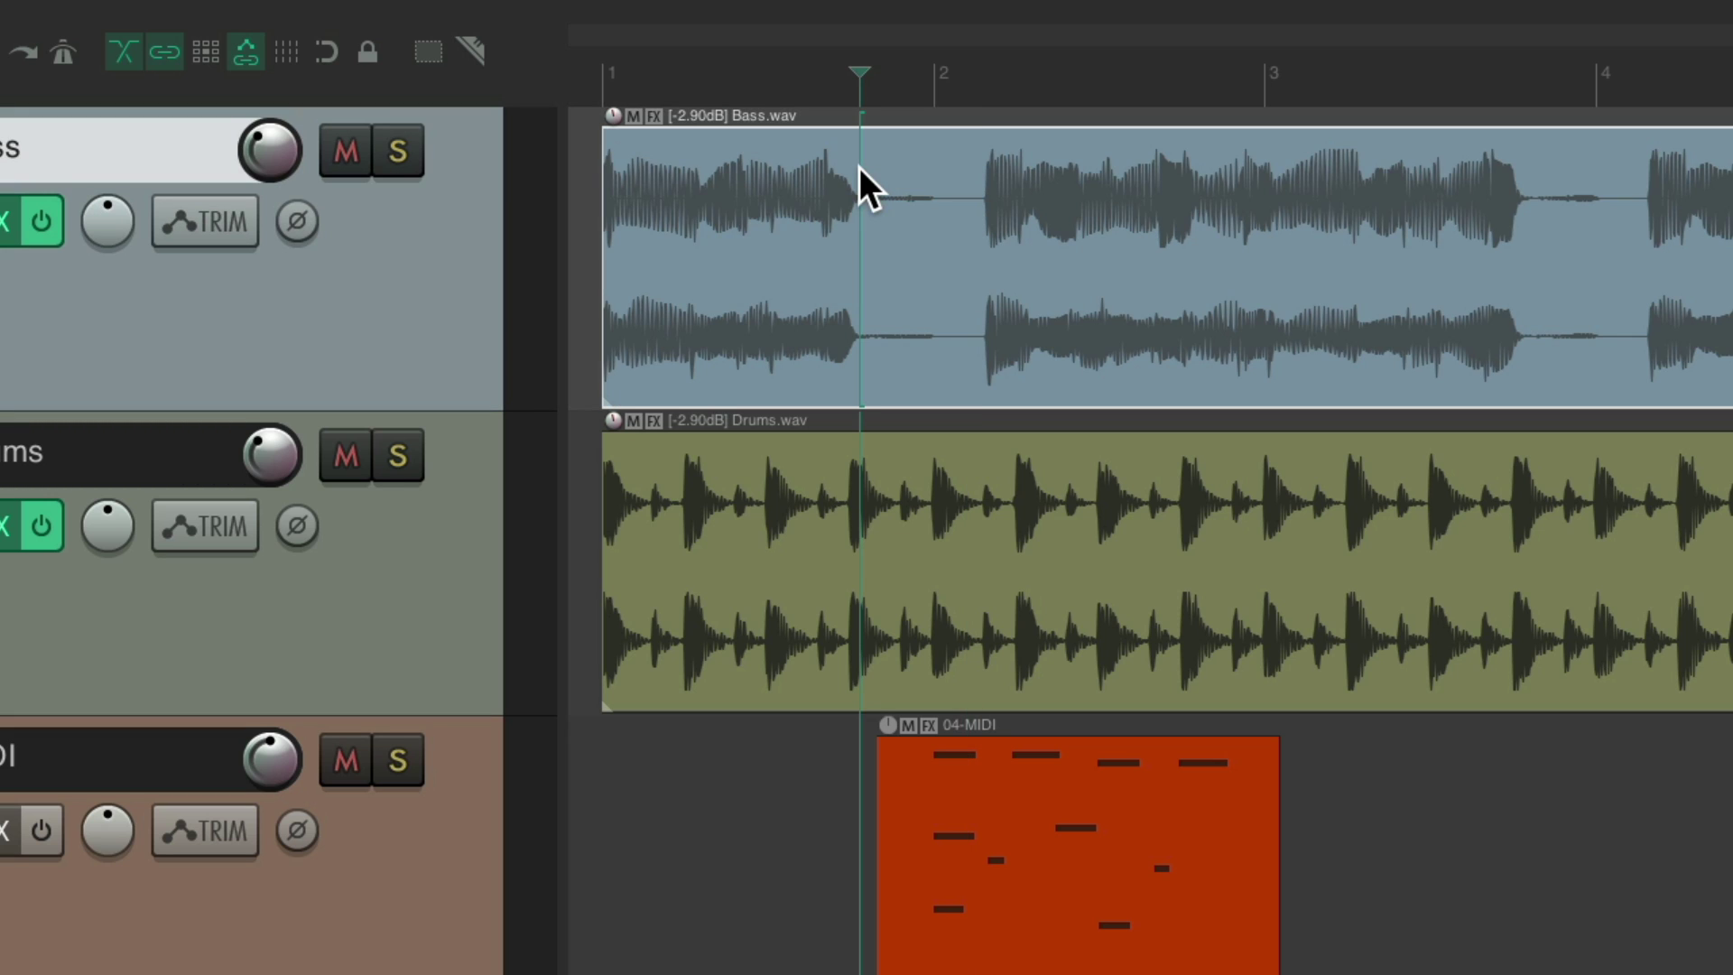
key(Escape)
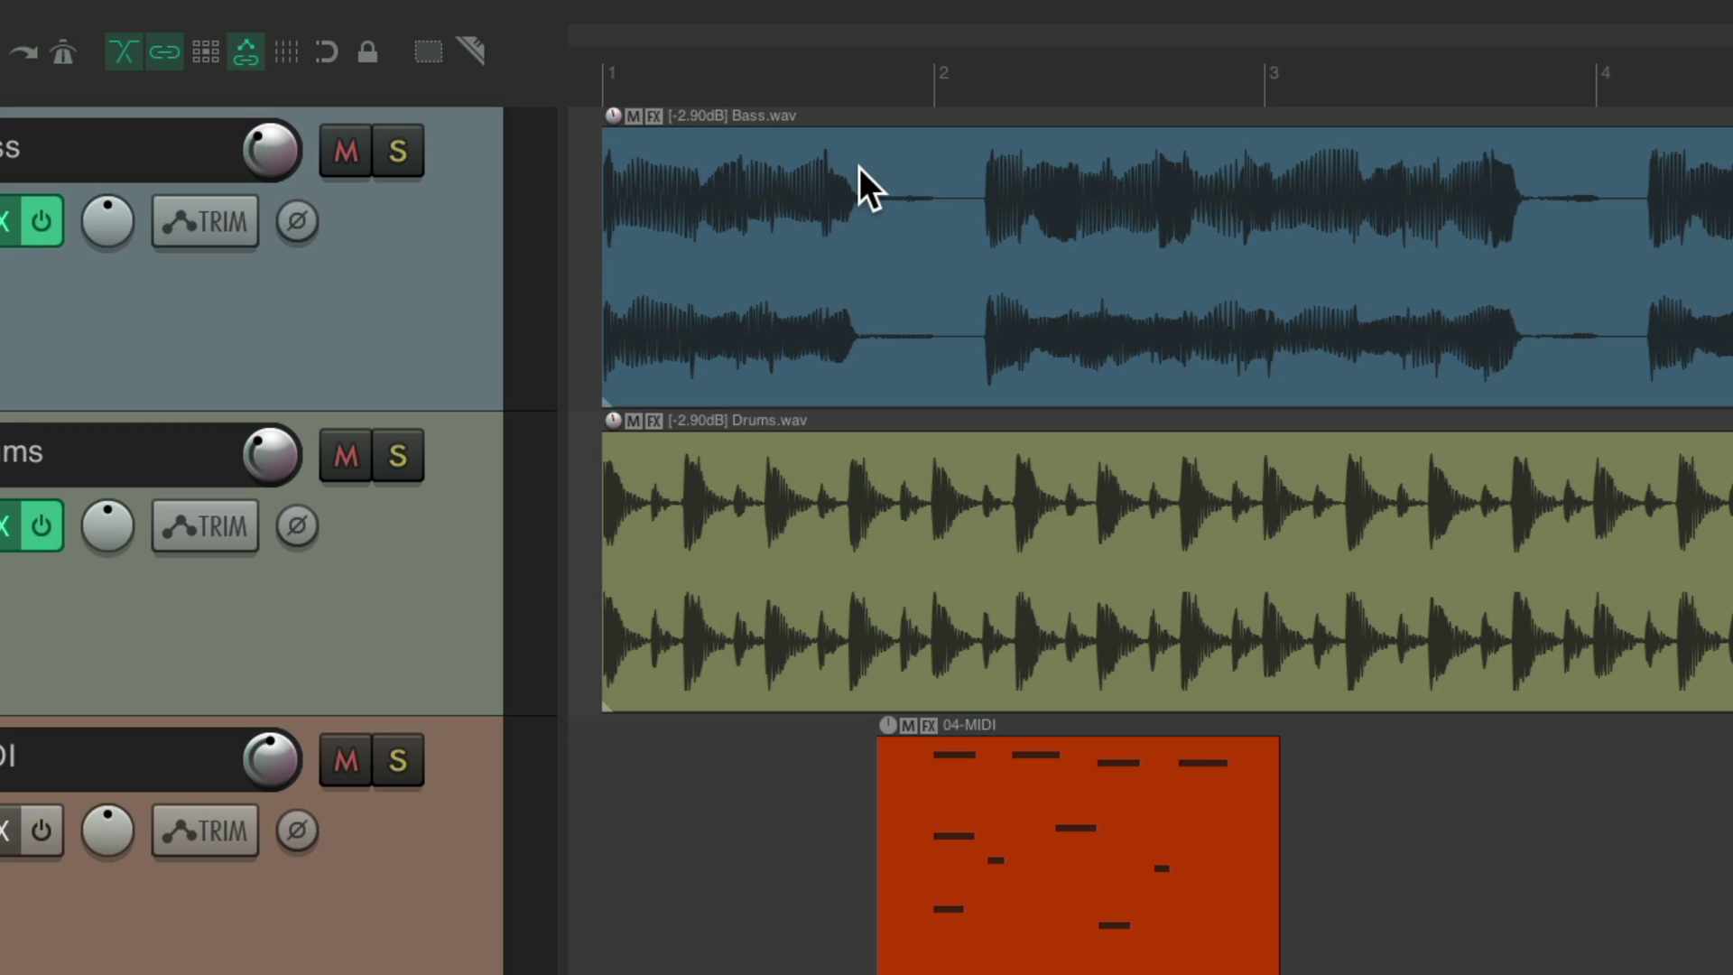
Select the Bass item and then the 04-MIDI item from their lower halves.
click(971, 348)
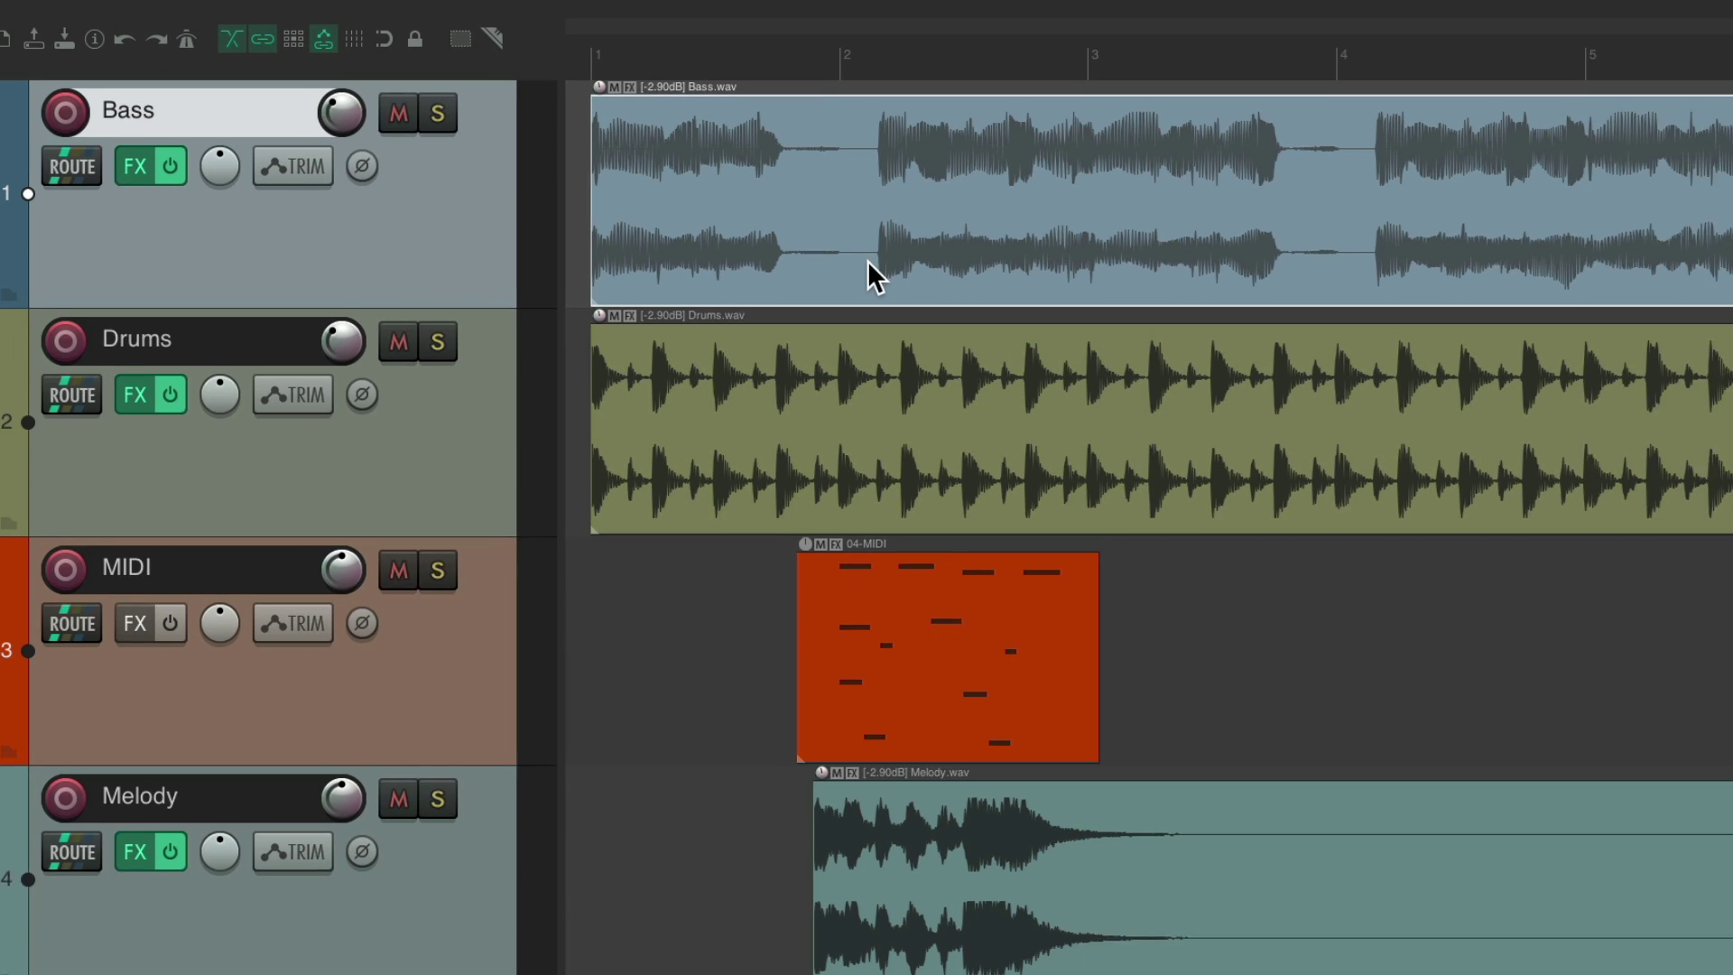
click(991, 635)
click(929, 645)
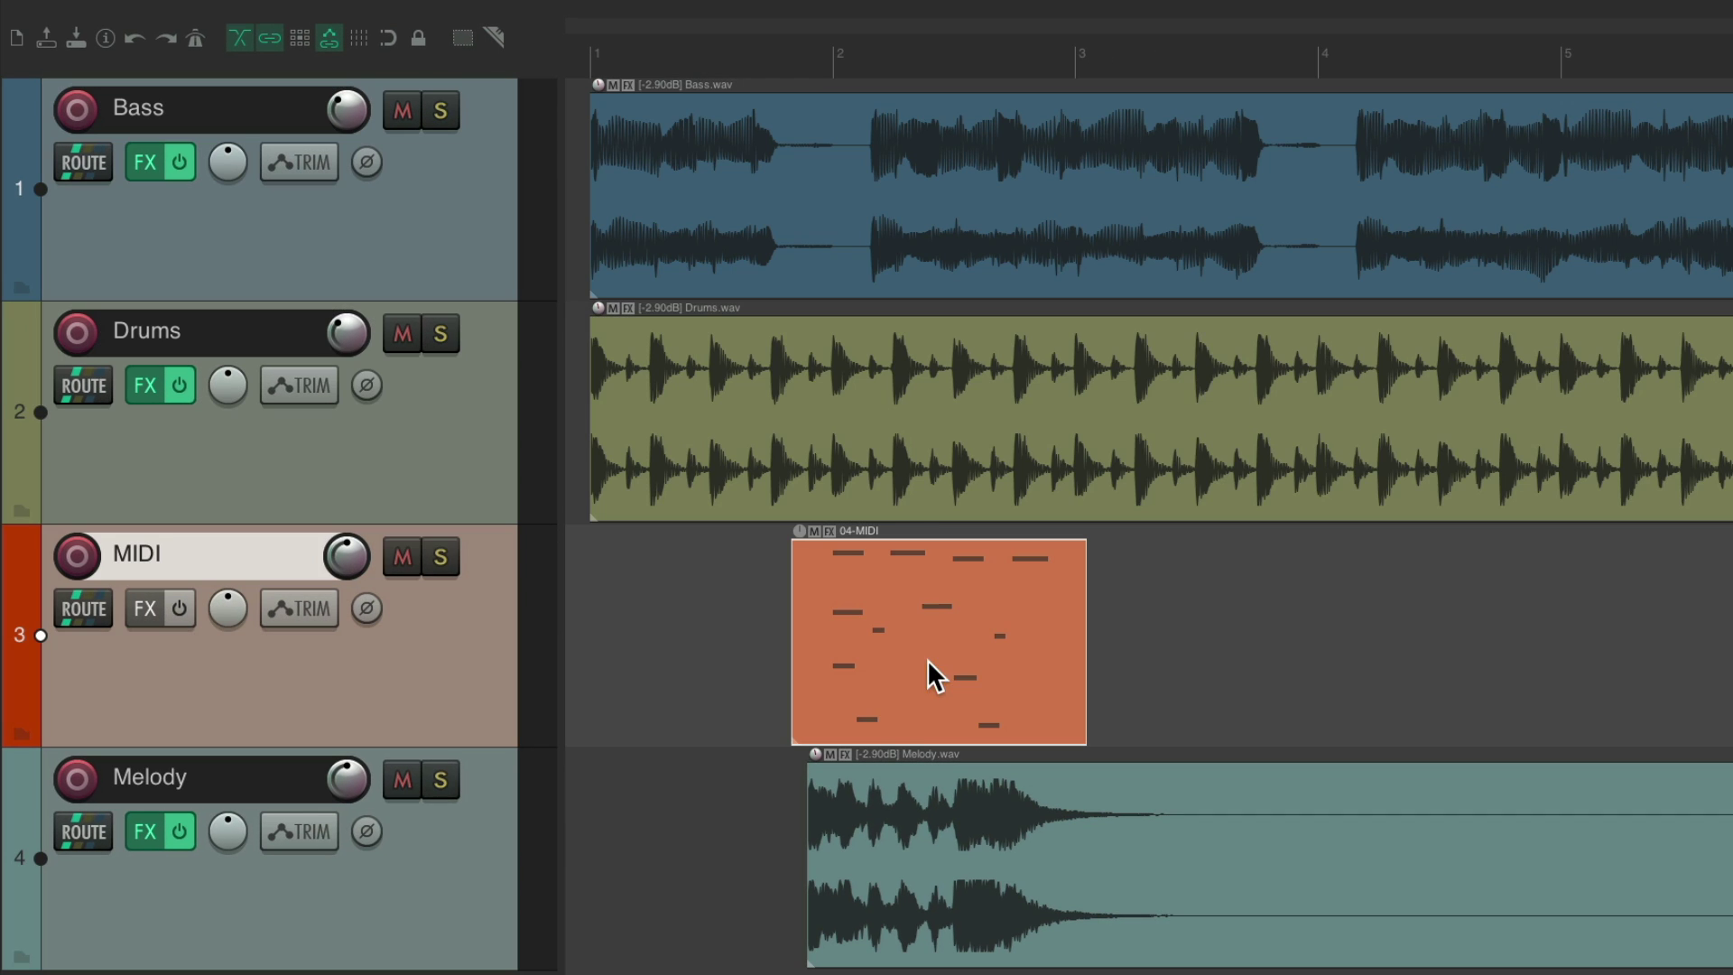
Select the Drums and Bass items from their lower halves, and place the edit cursor just after bar 2 from the Bass item's upper half.
click(862, 464)
click(865, 282)
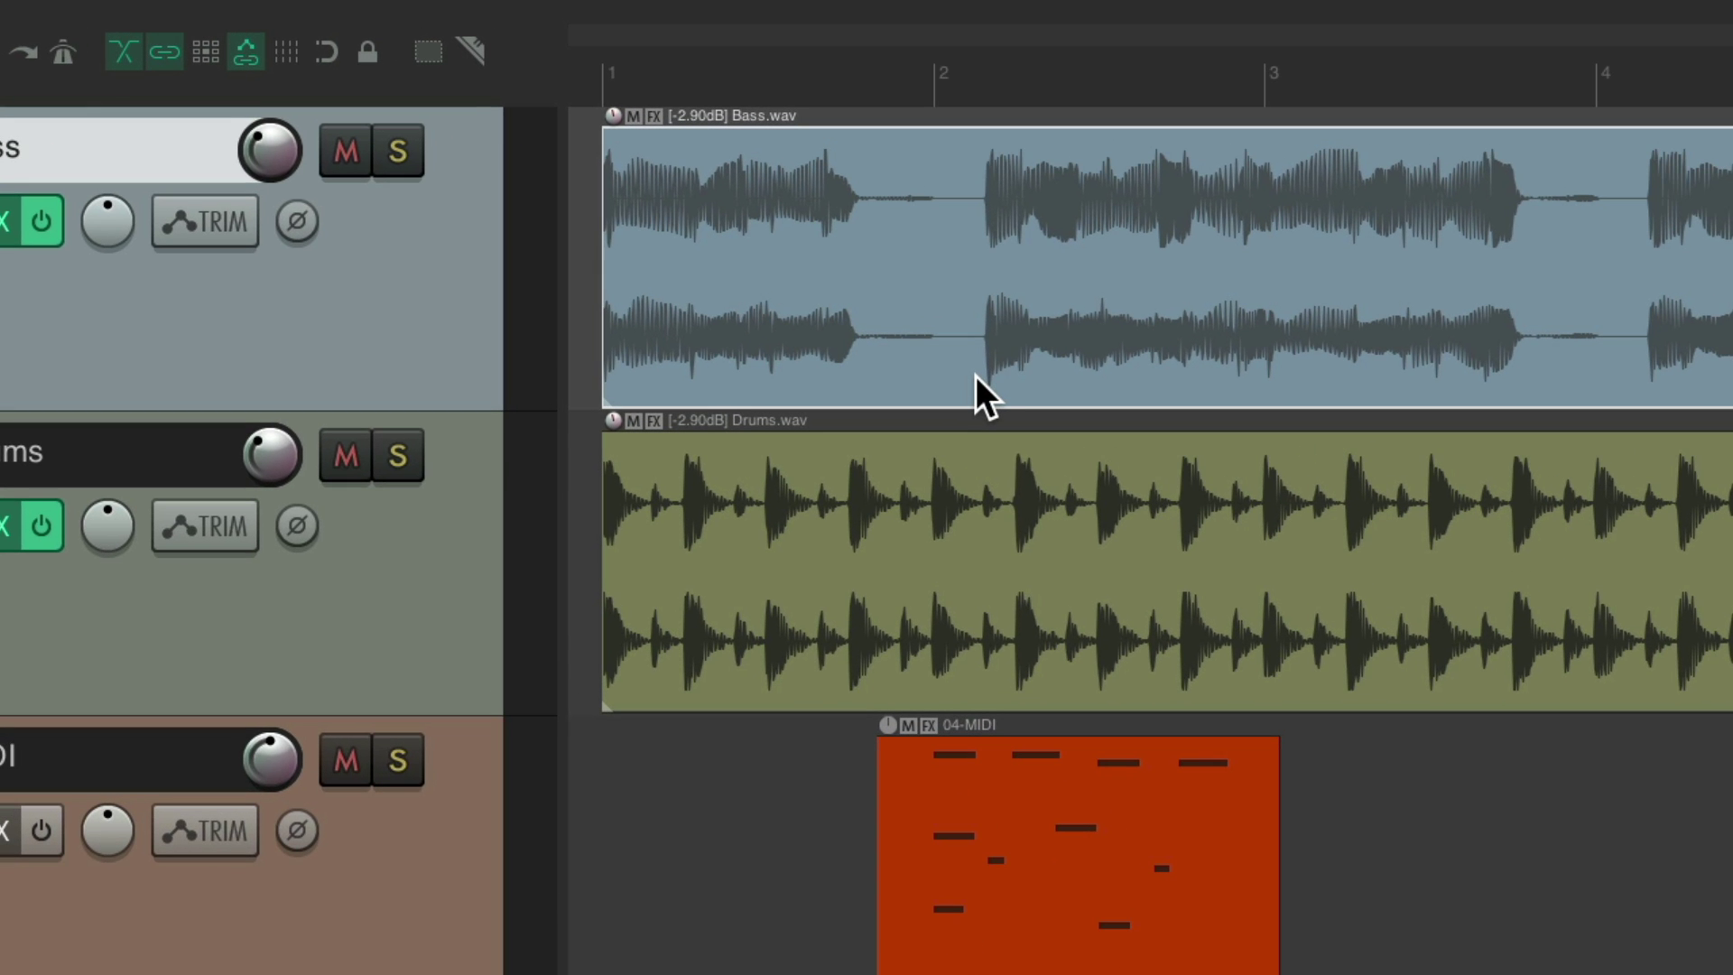
click(968, 179)
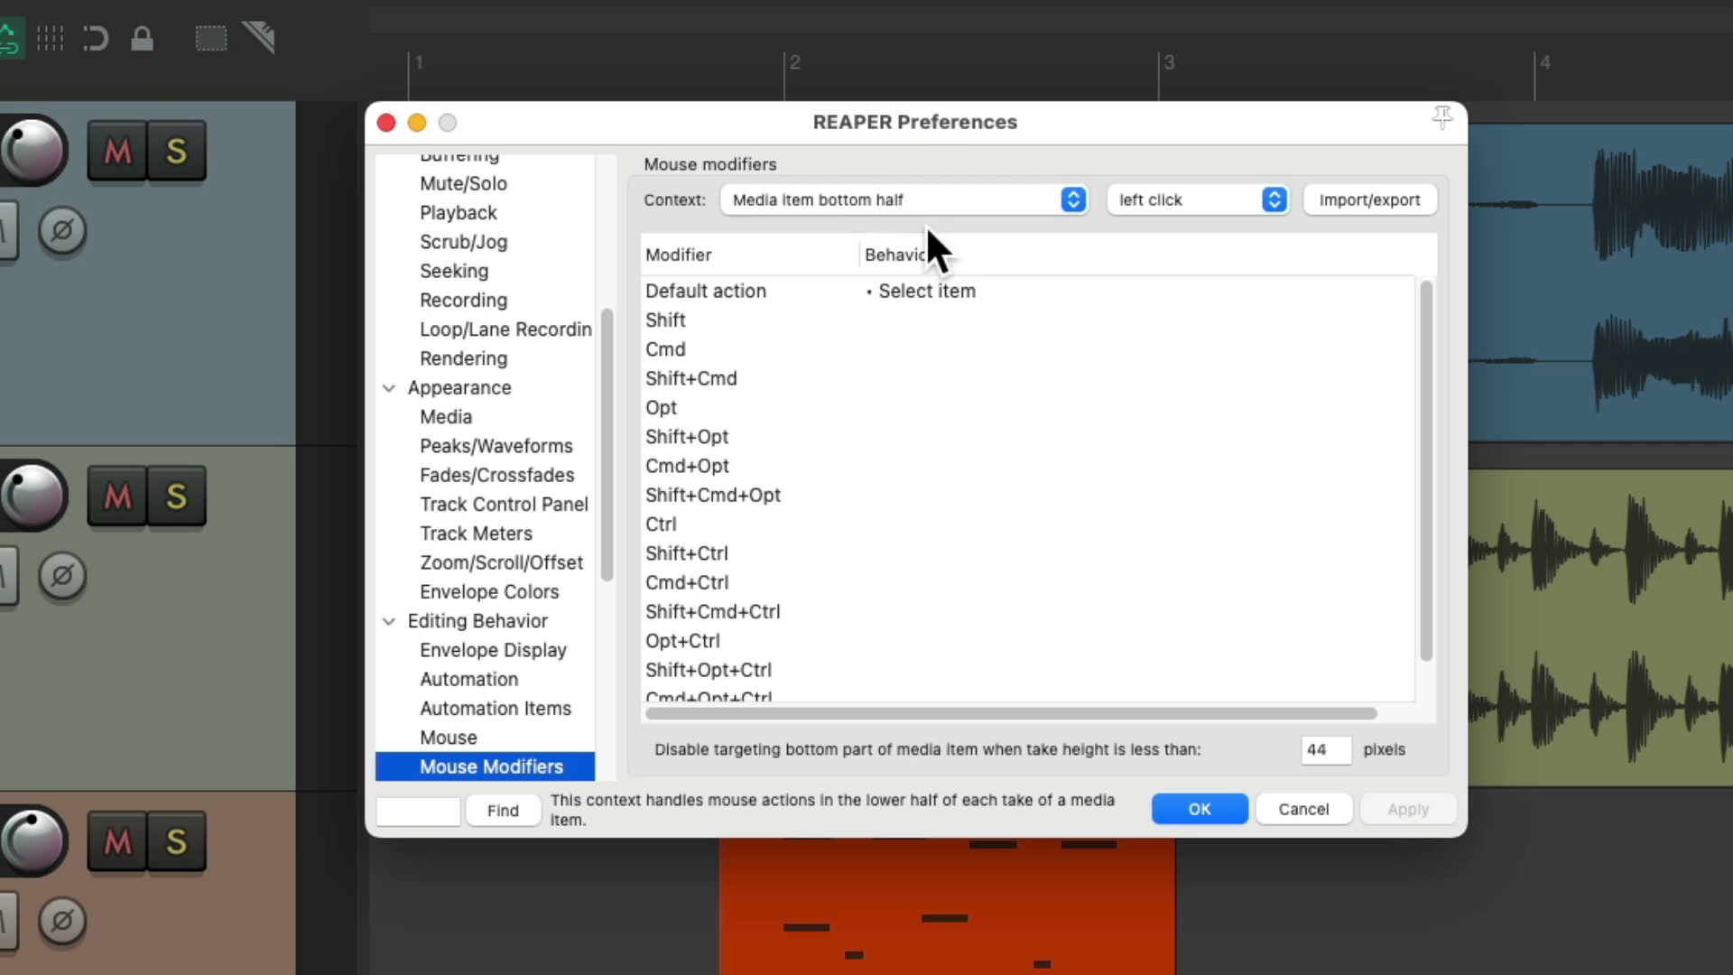
In the mouse modifier preferences, set the default left-click action for the Media item bottom half context to Add stretch marker.
double_click(956, 288)
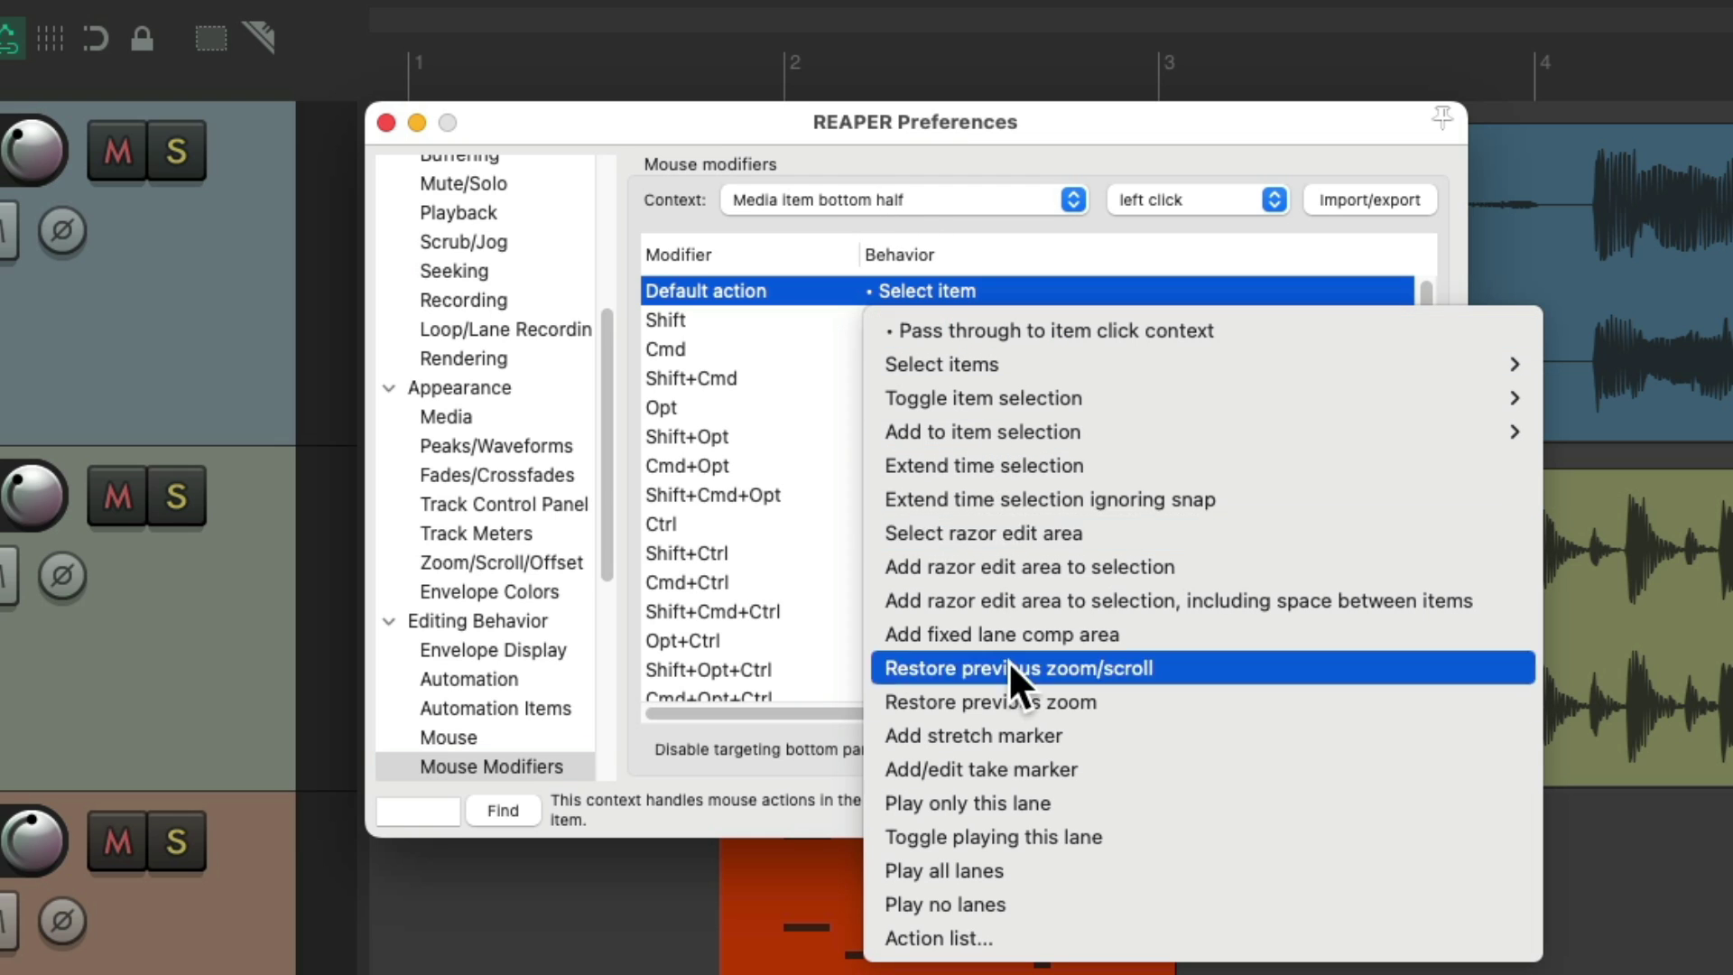
click(1085, 737)
key(Return)
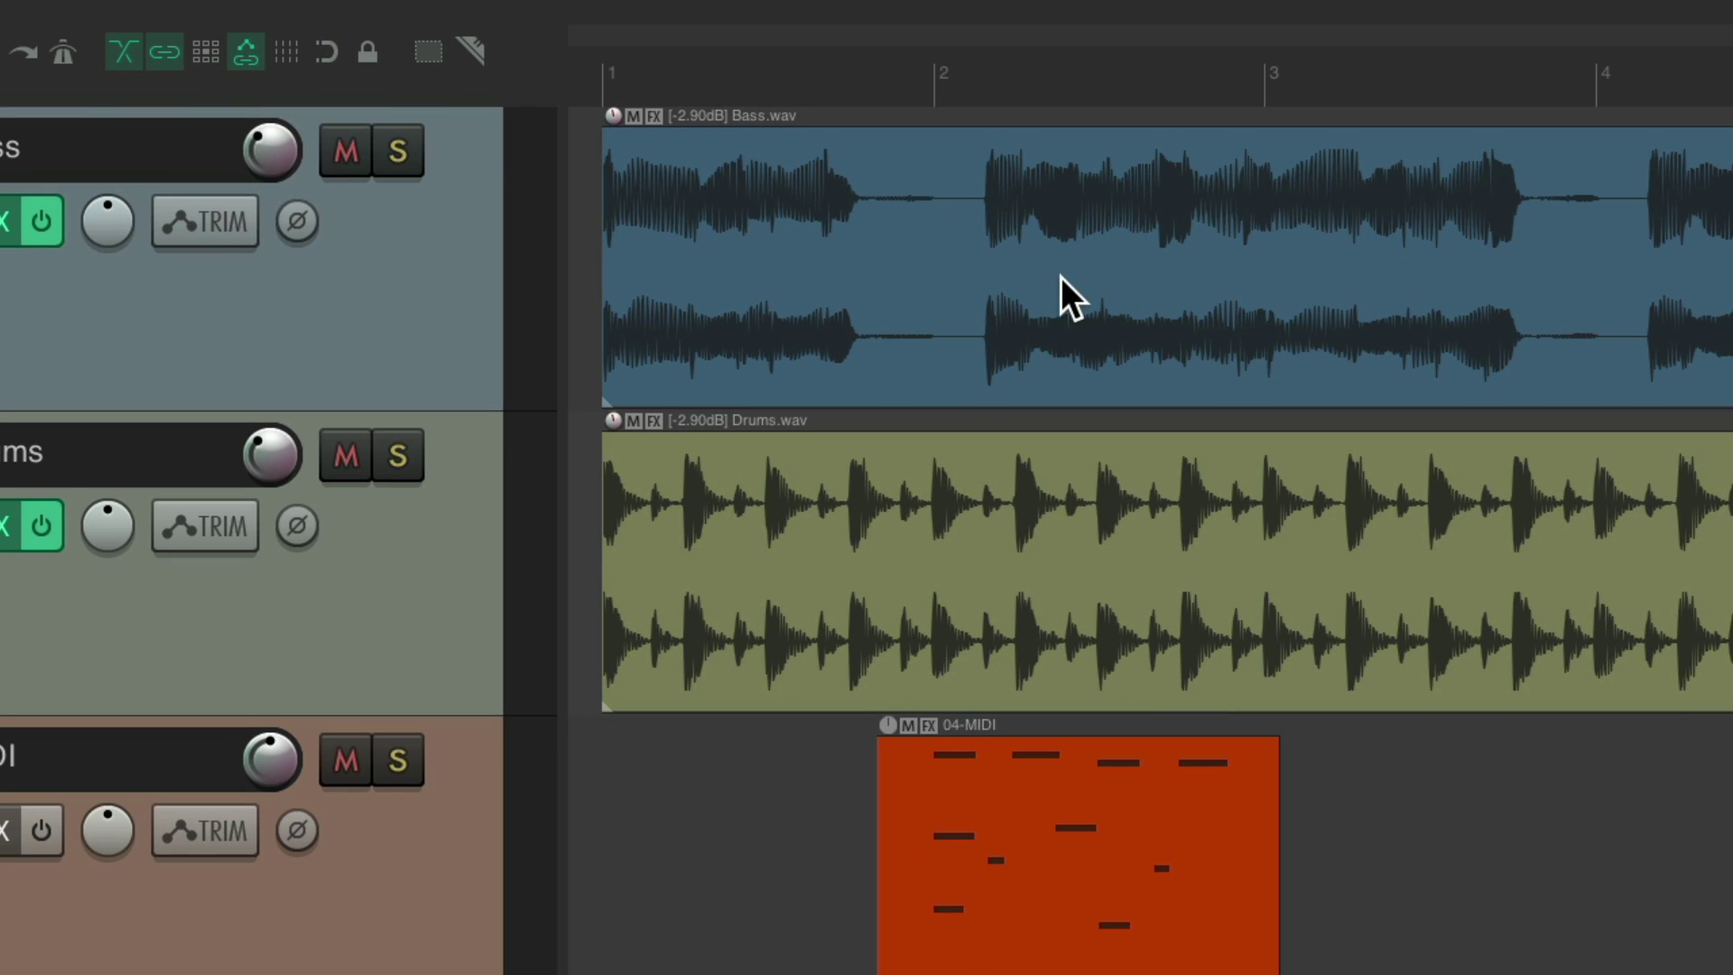
Place the edit cursor just after bar 2 from the Bass item's upper half, and undo it.
click(960, 173)
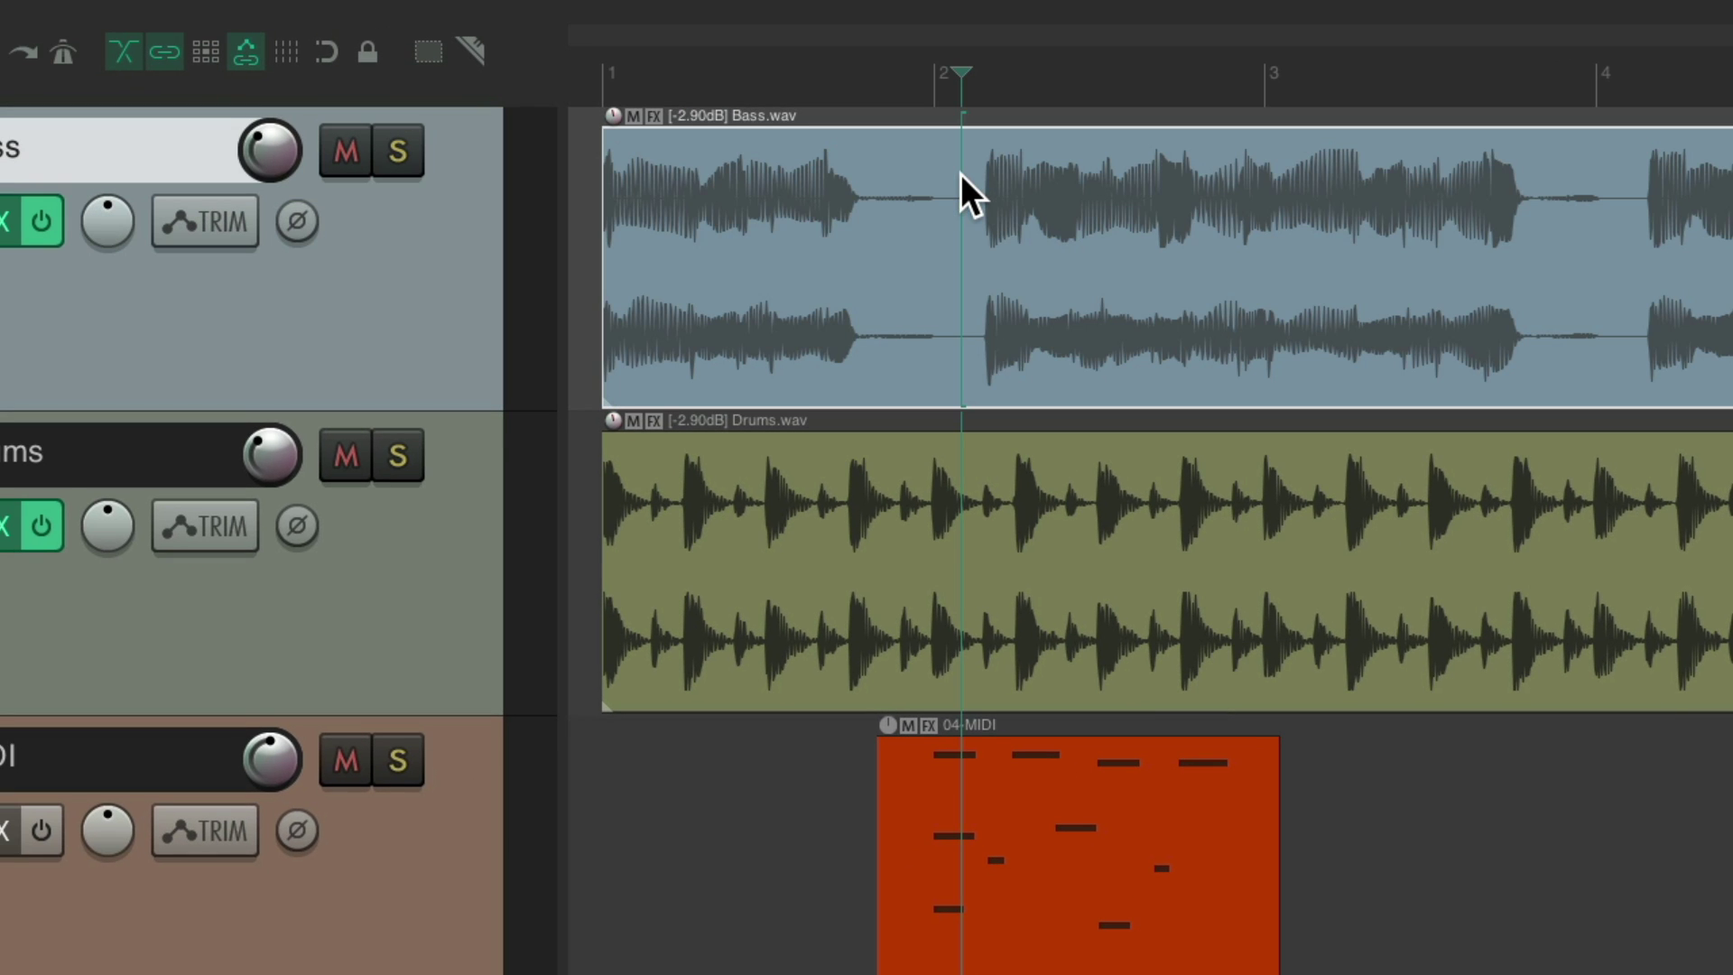
key(ctrl+z)
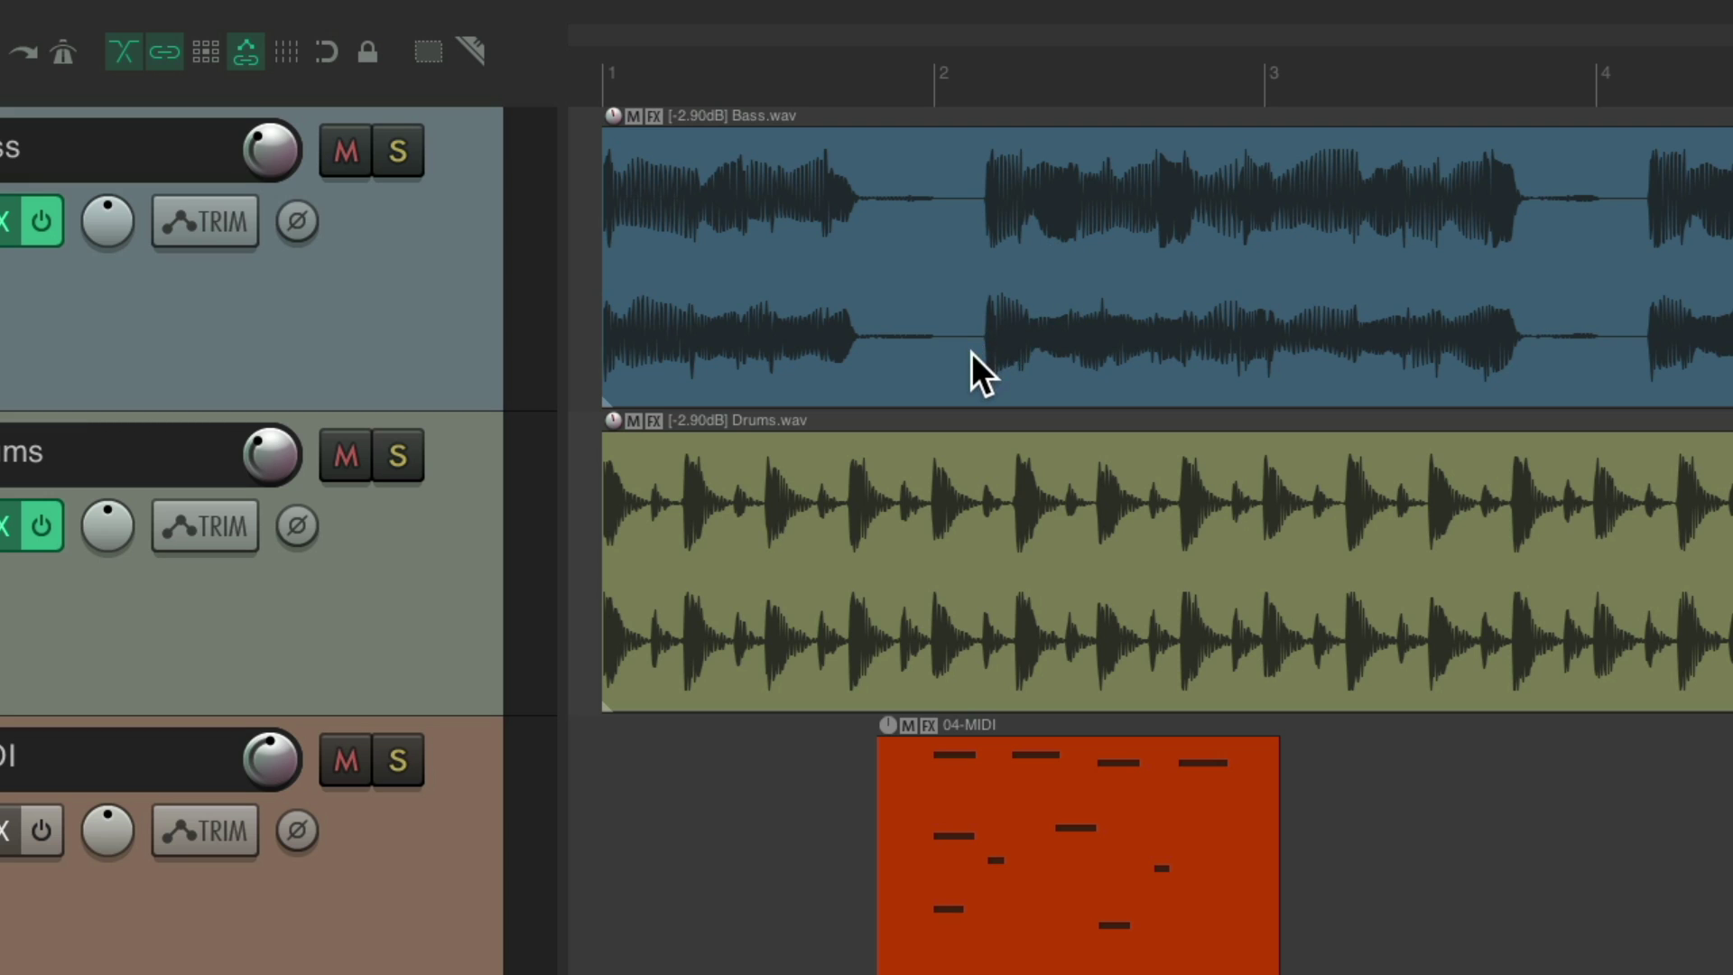
Add stretch markers to the Bass item between bars 2 and 4, move the two inner ones apart, and add another just before bar 2.
double_click(971, 353)
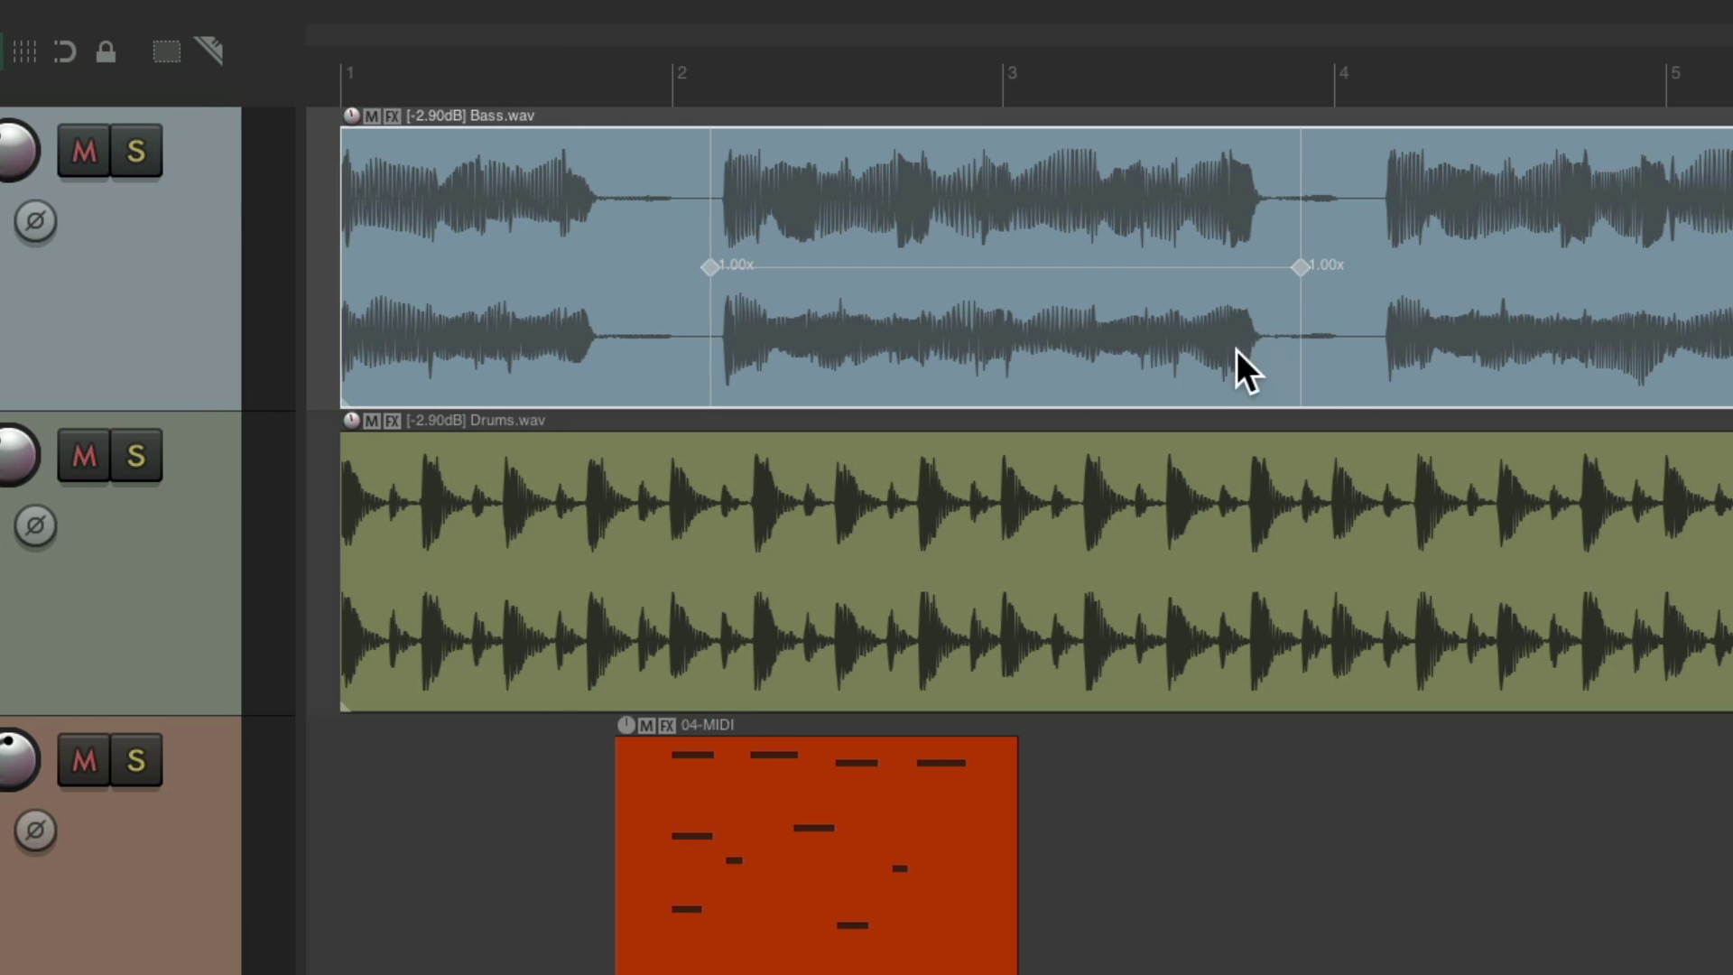
key(shift+w)
key(shift+w)
mouse_move(885, 268)
mouse_down()
mouse_move(825, 272)
mouse_move(871, 266)
mouse_up()
drag(1070, 266, 1116, 270)
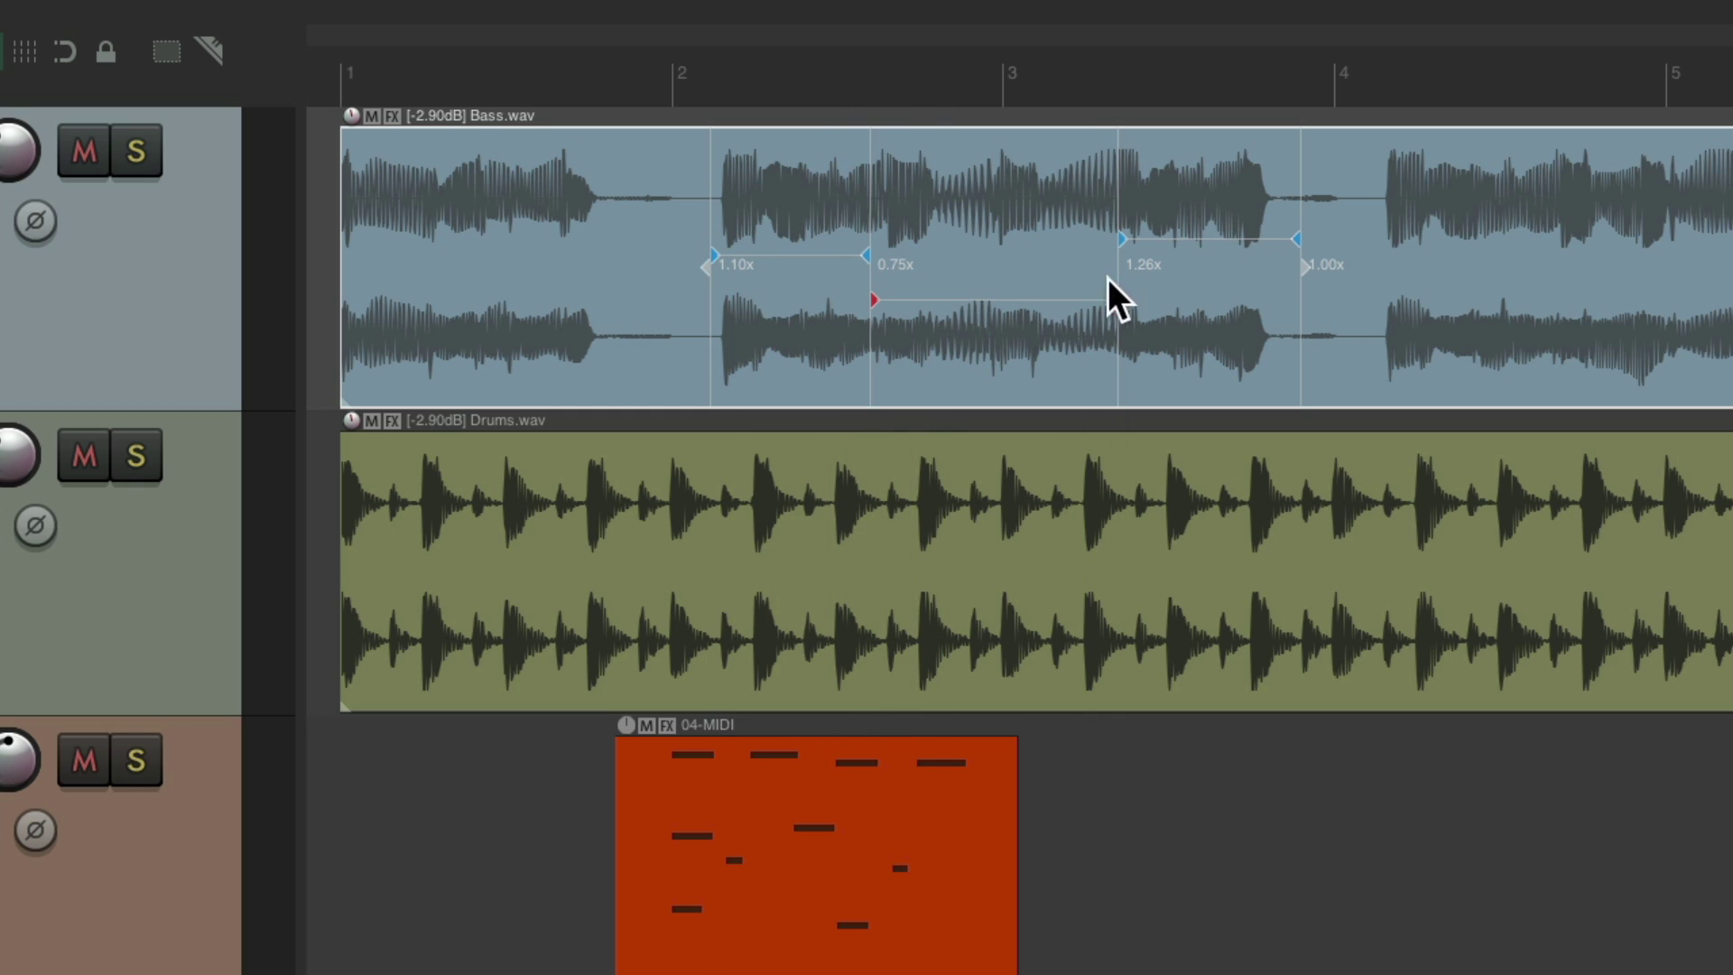
key(shift+w)
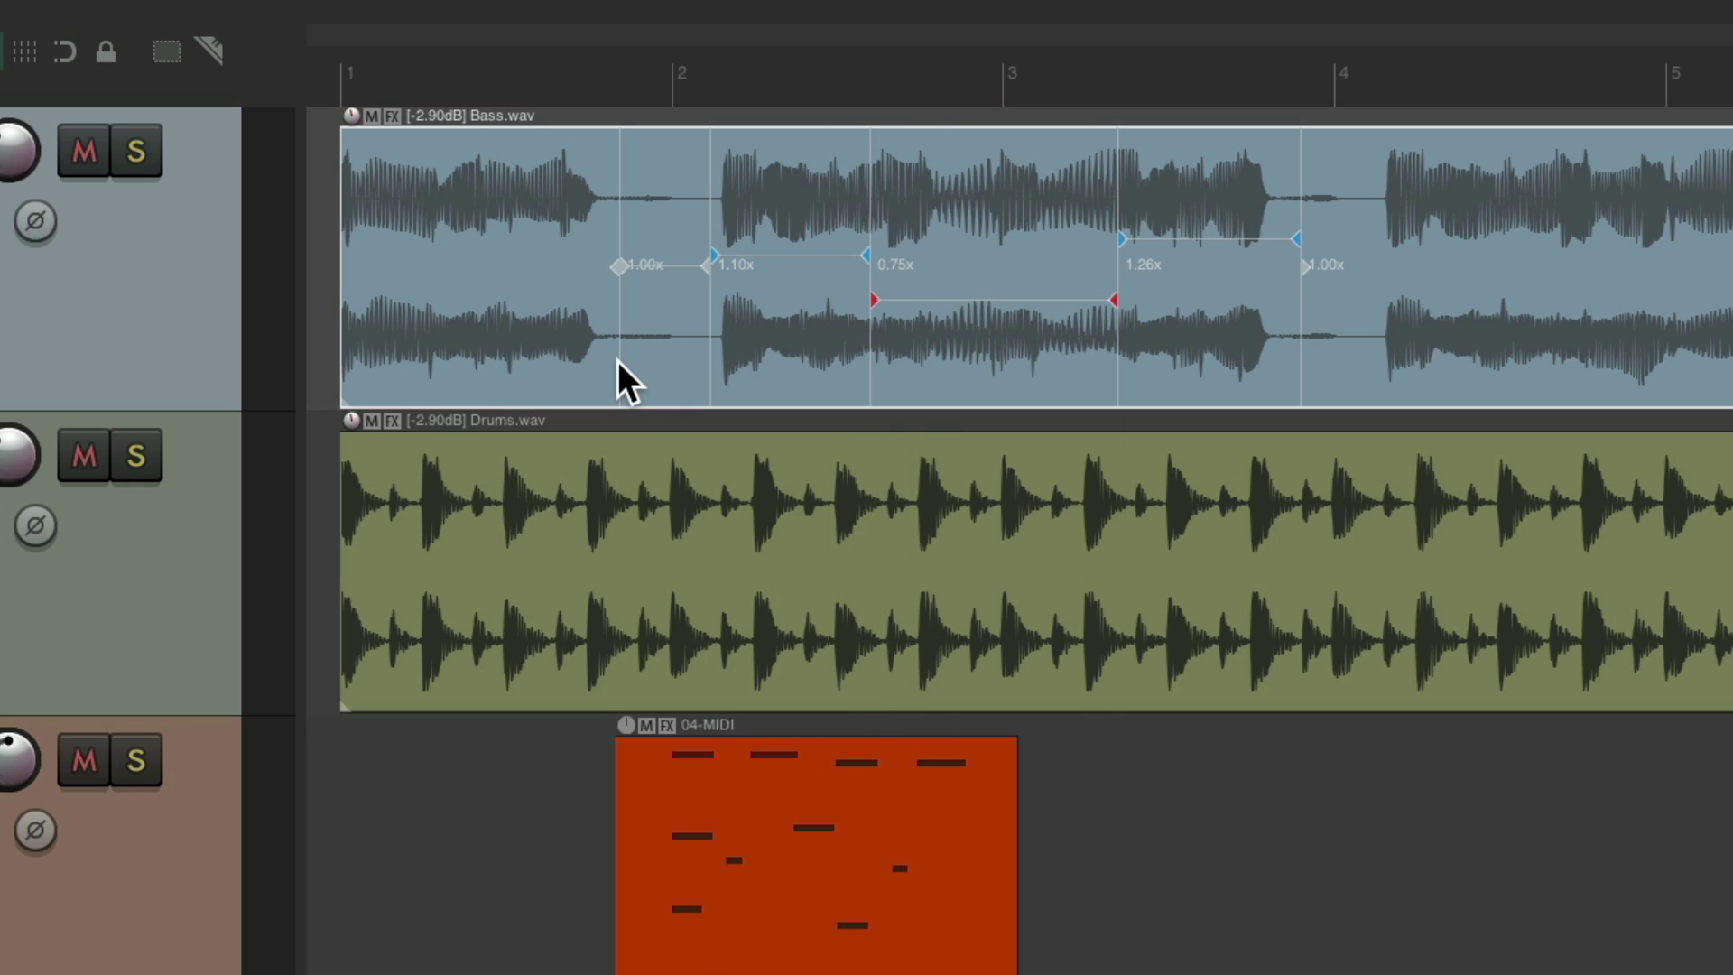
In the mouse modifier preferences, set the default left-click action for the Media item bottom half context to Add/edit take marker.
key(super+comma)
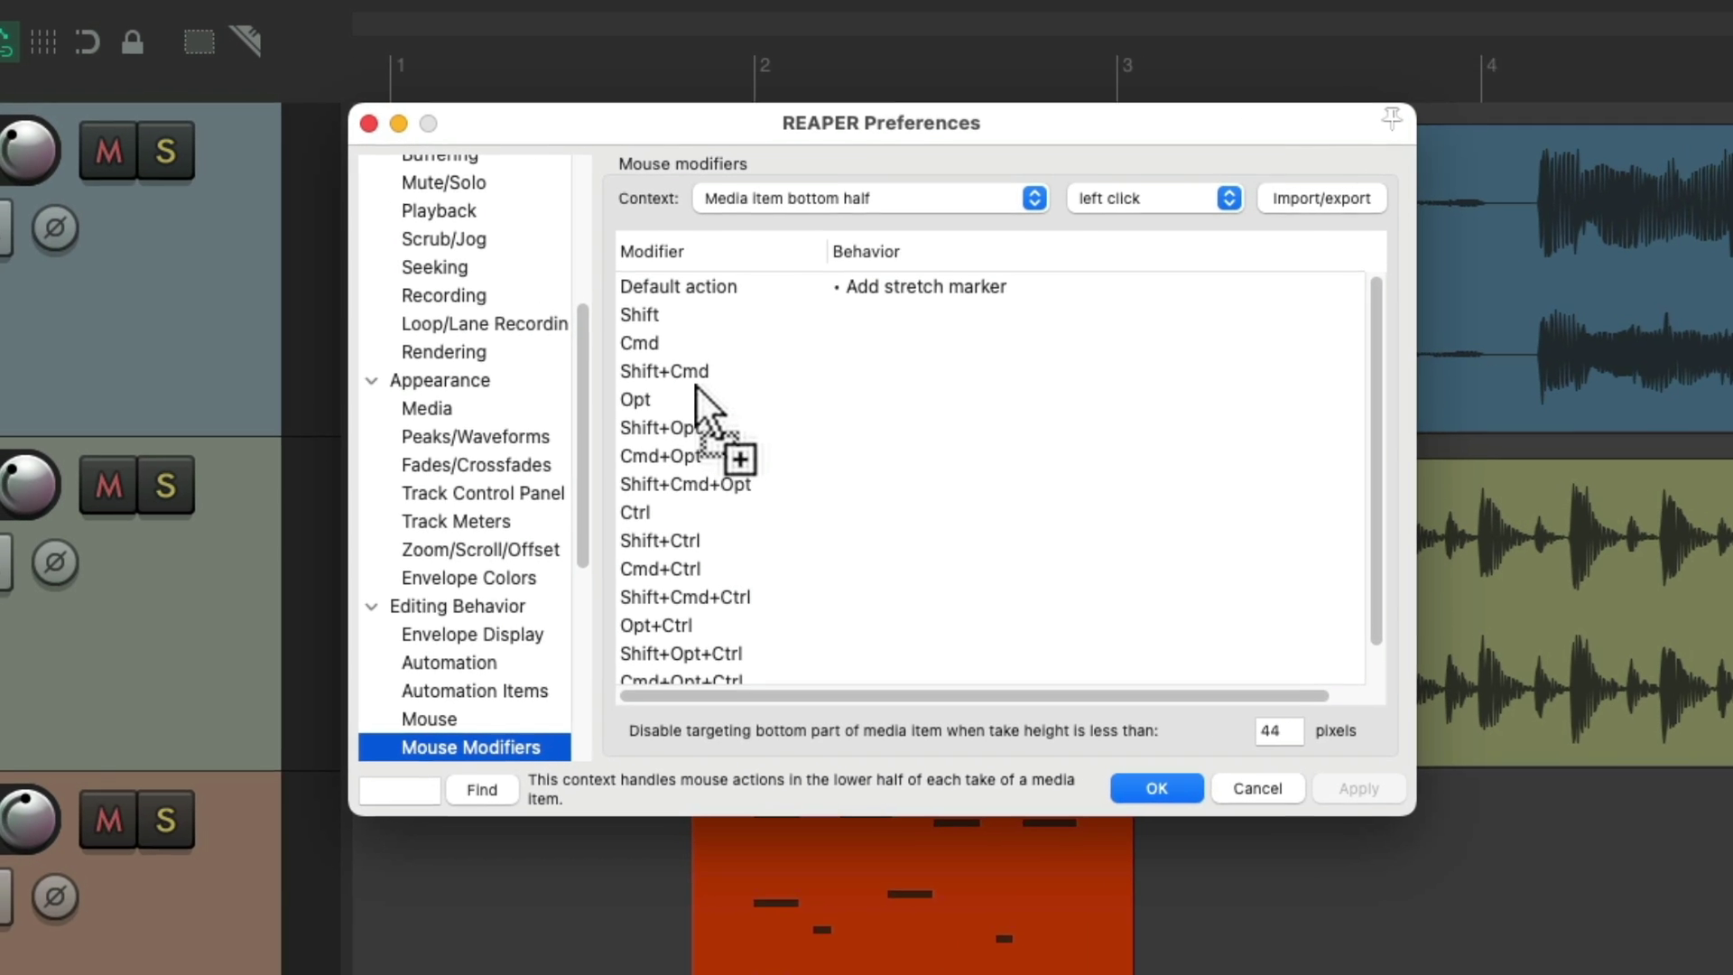
click(832, 271)
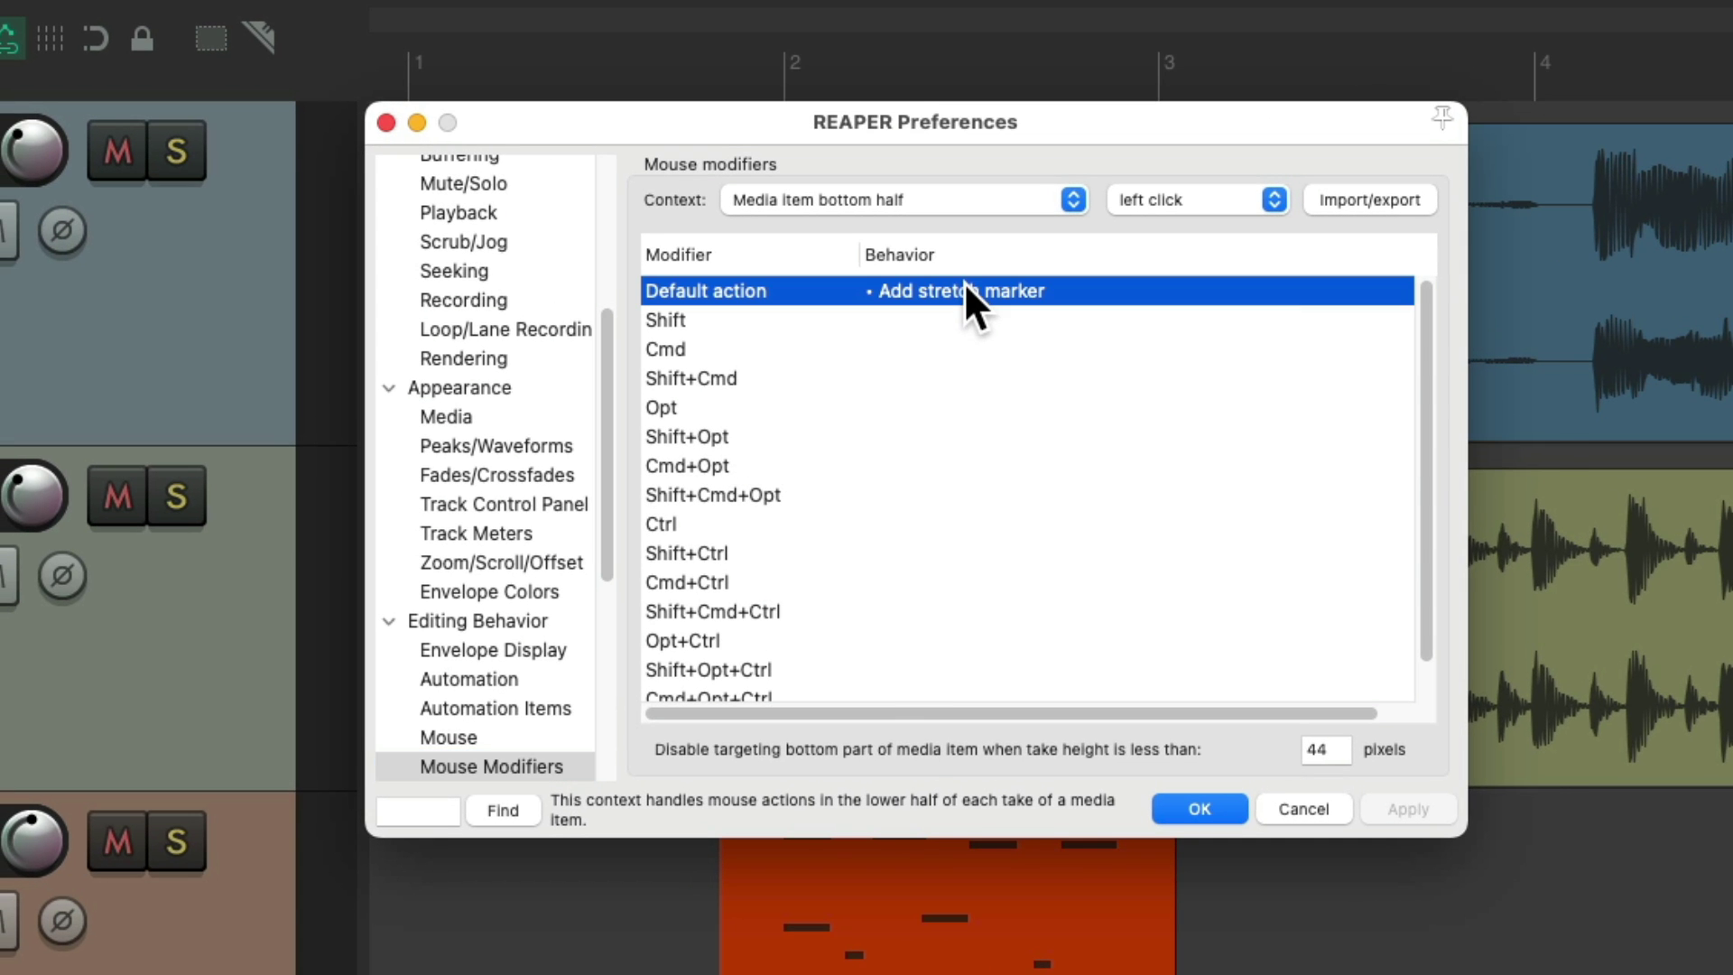
double_click(964, 282)
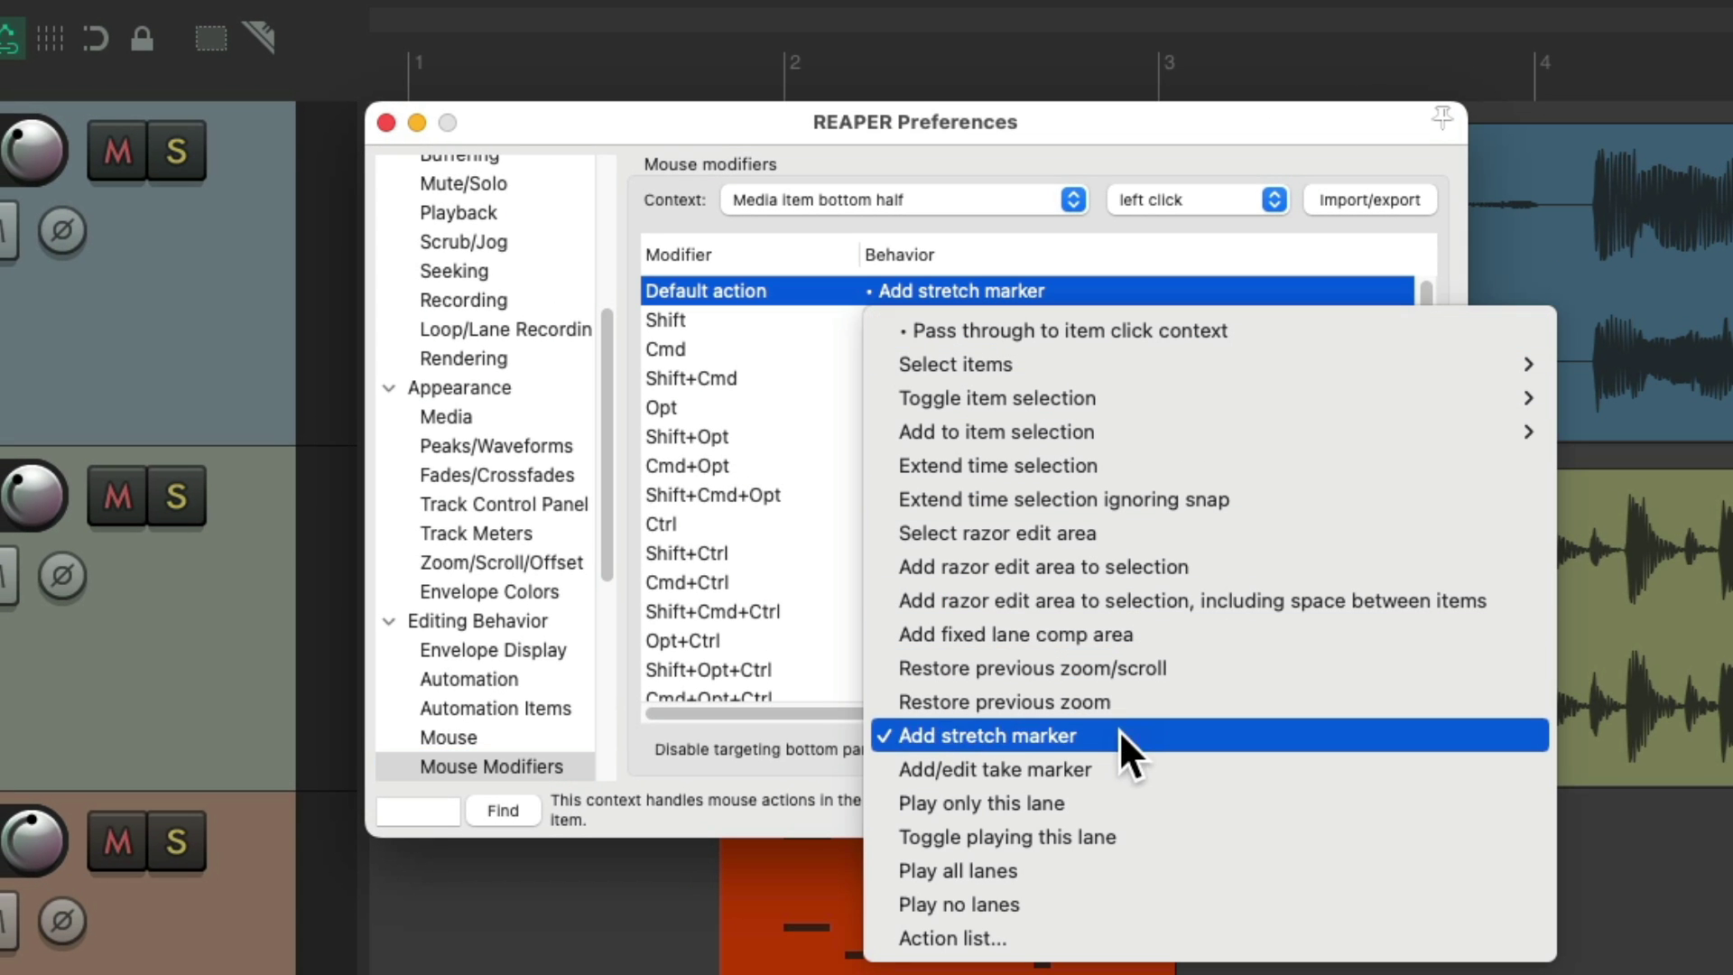
click(1111, 764)
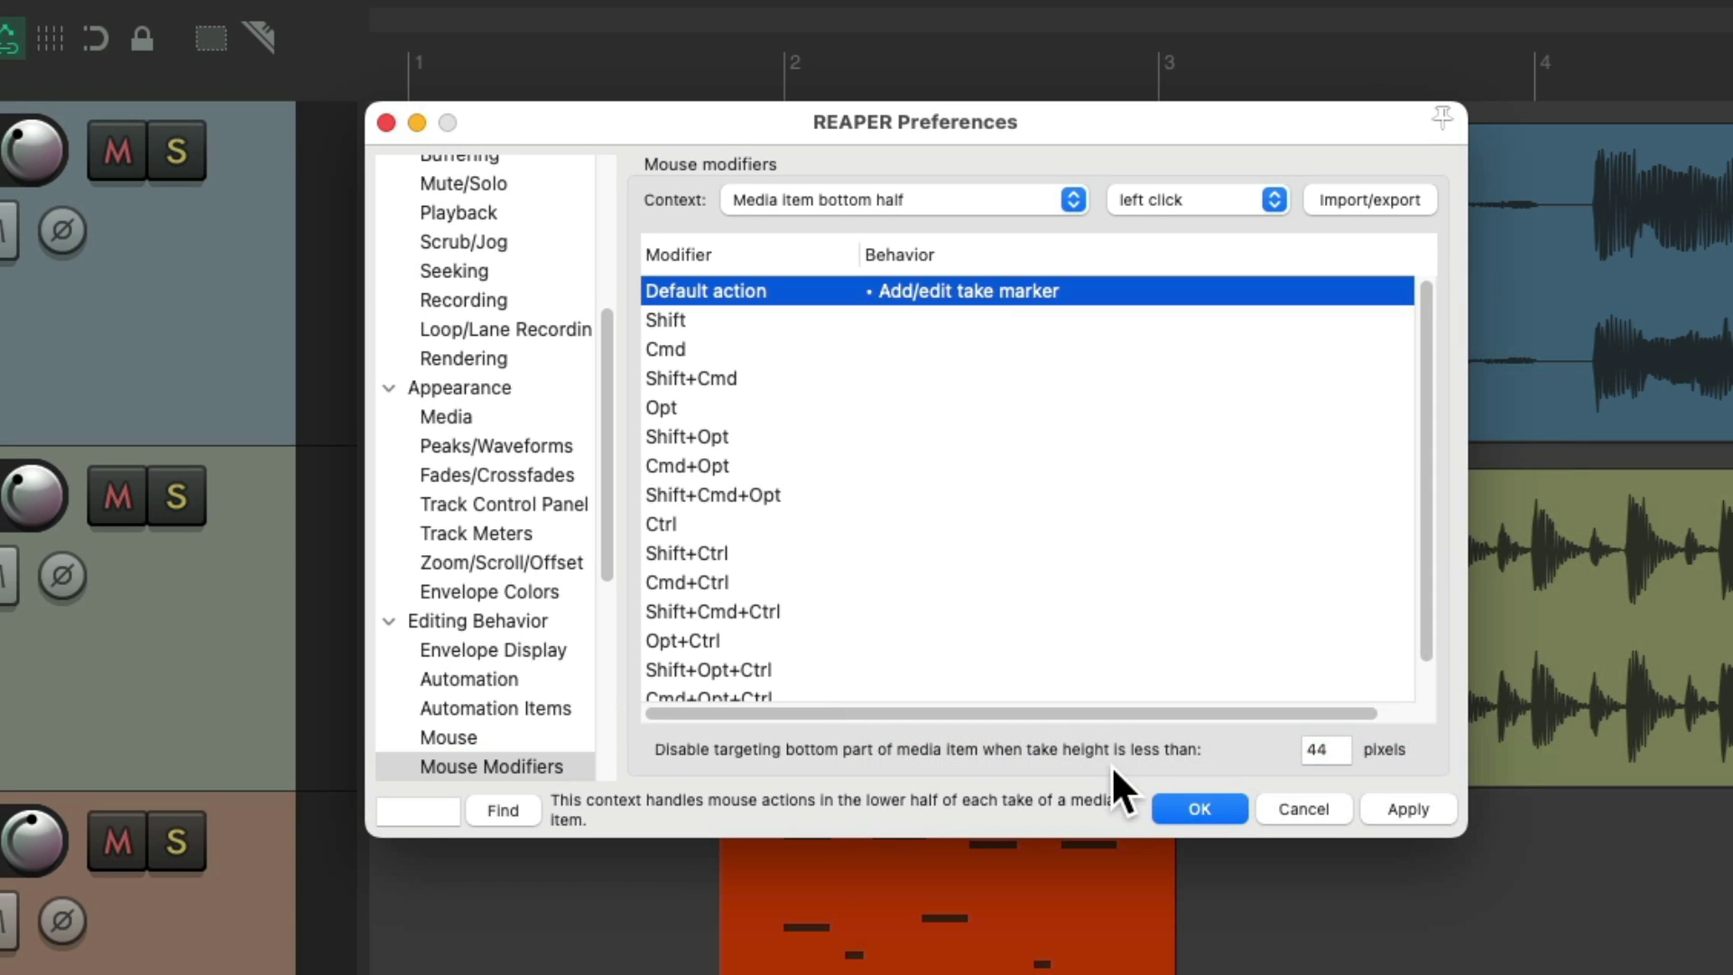
click(1196, 912)
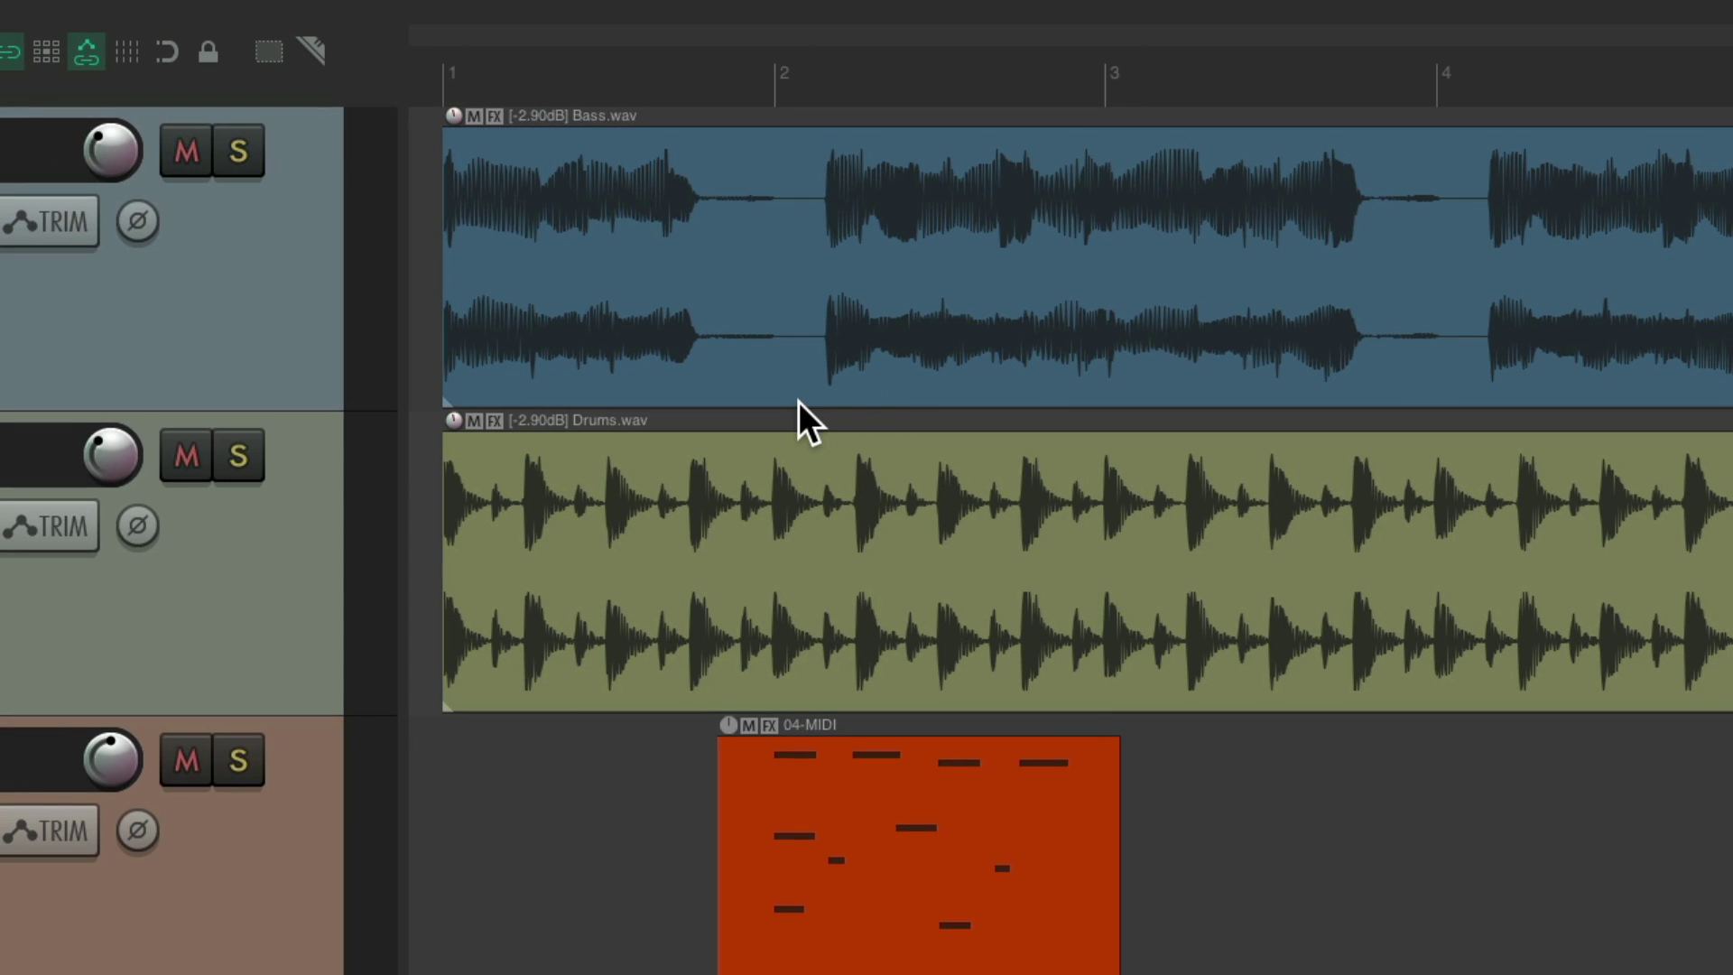
Add three take markers named jfjkfgj, jfjfj and kfgkfk from the Bass item's lower half between bars 2 and 4.
double_click(809, 375)
text(jfjkfgj)
key(Return)
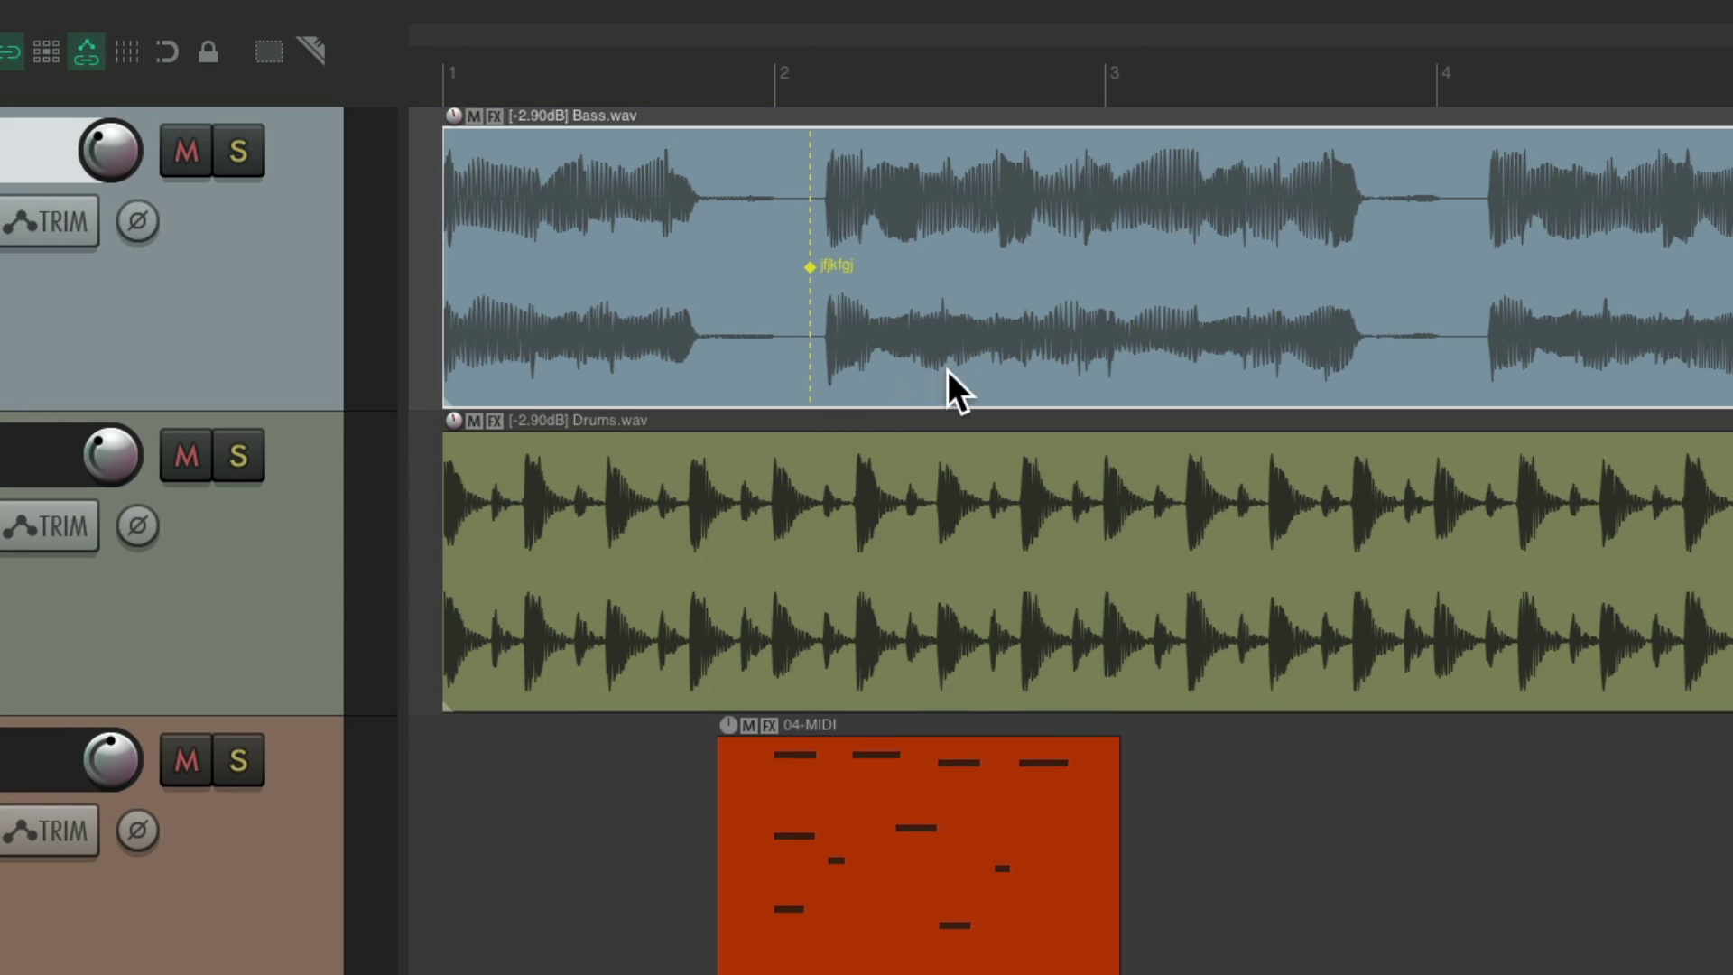
double_click(1044, 362)
text(jfjfj)
key(Return)
double_click(1253, 359)
text(kfgkfk)
key(Return)
In the mouse modifier preferences, set the bottom half's default left-click action to select items and move the edit cursor ignoring snap.
key(super+comma)
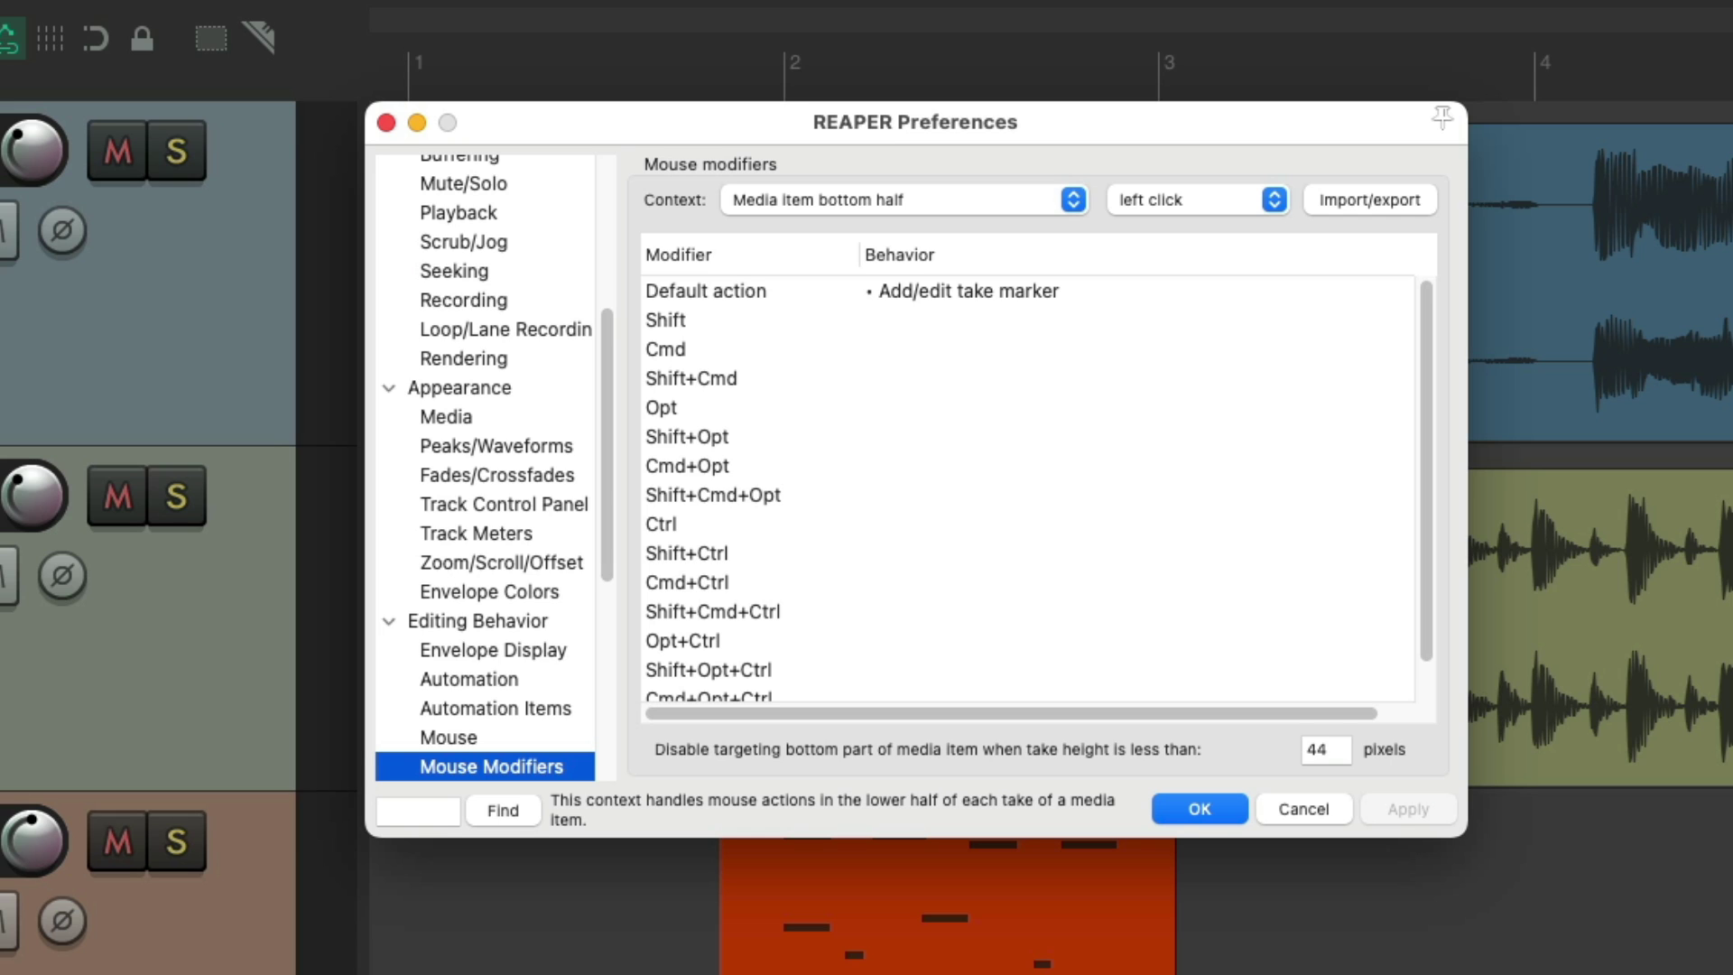
double_click(1008, 292)
mouse_move(1029, 364)
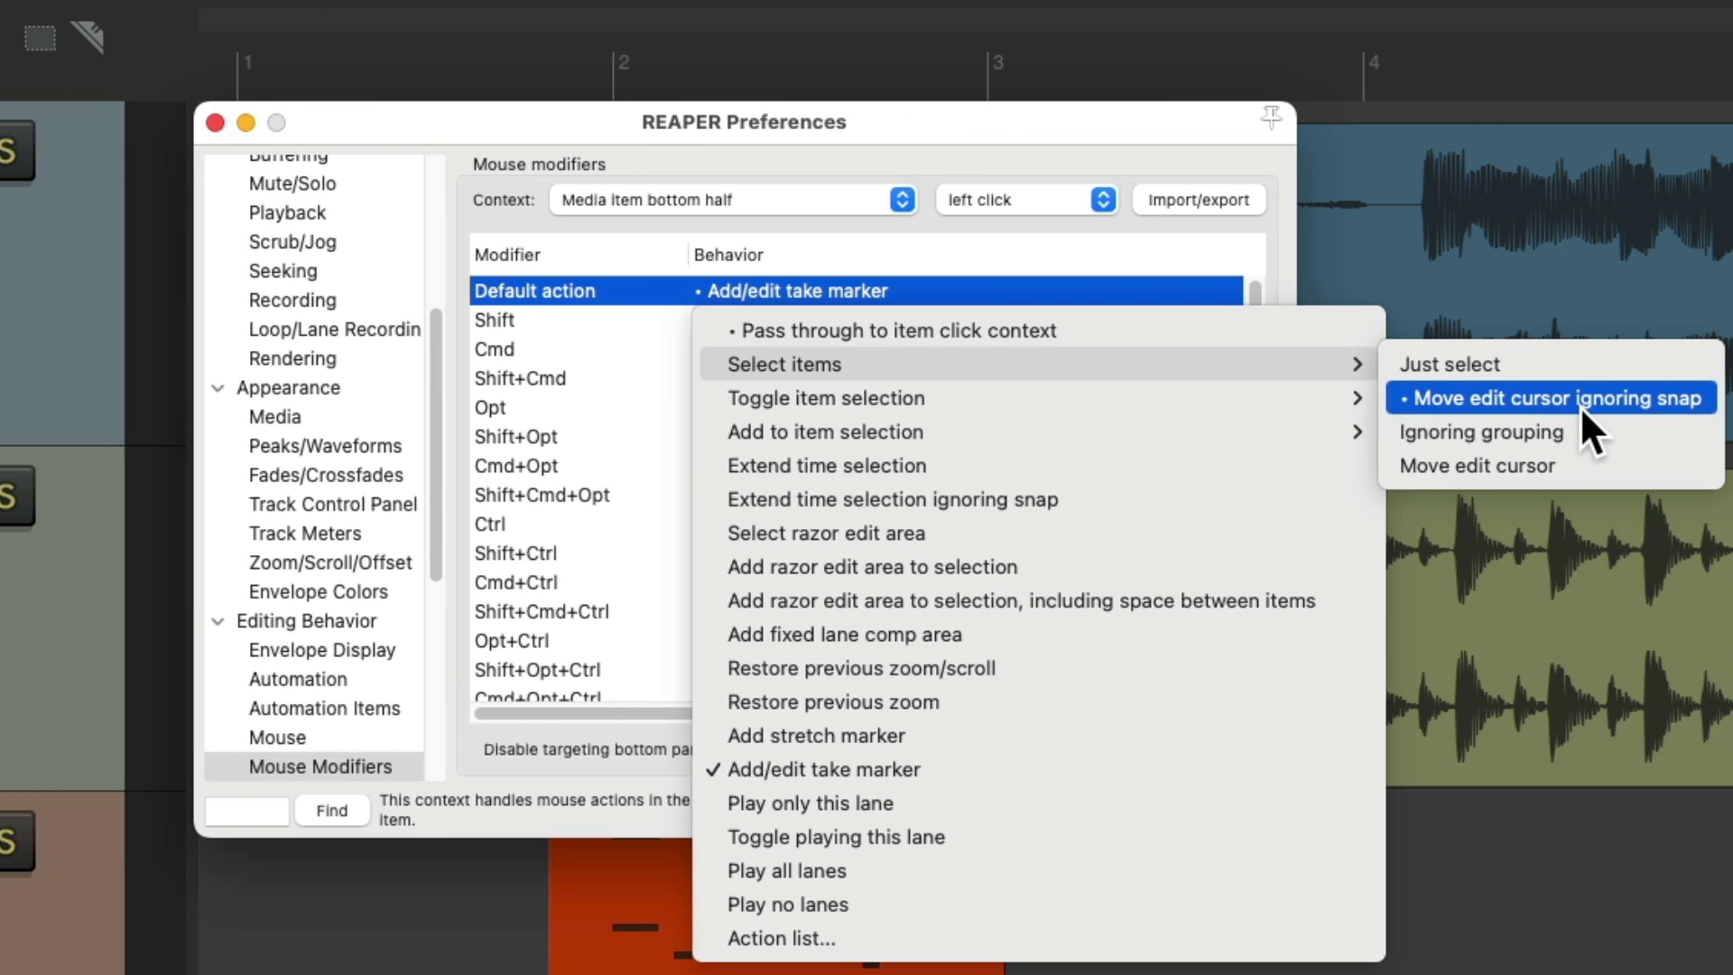
click(1581, 404)
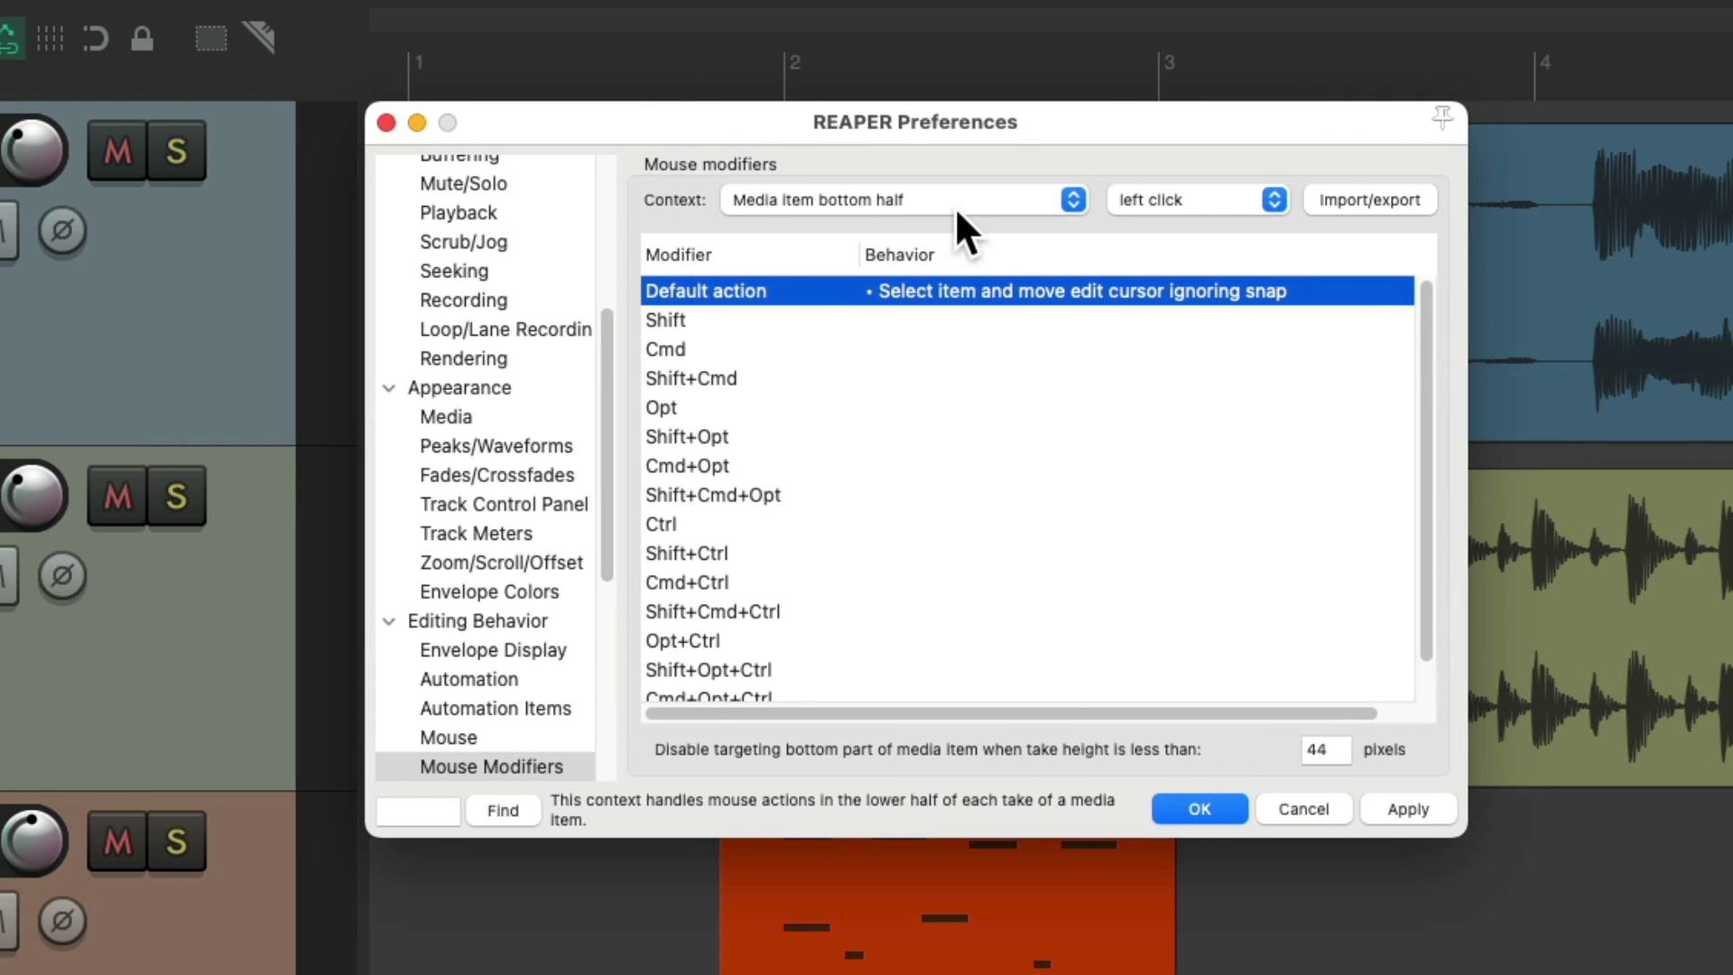
Set the default left-click action for the Media item context to Just select, and accept the preferences.
click(955, 207)
click(949, 180)
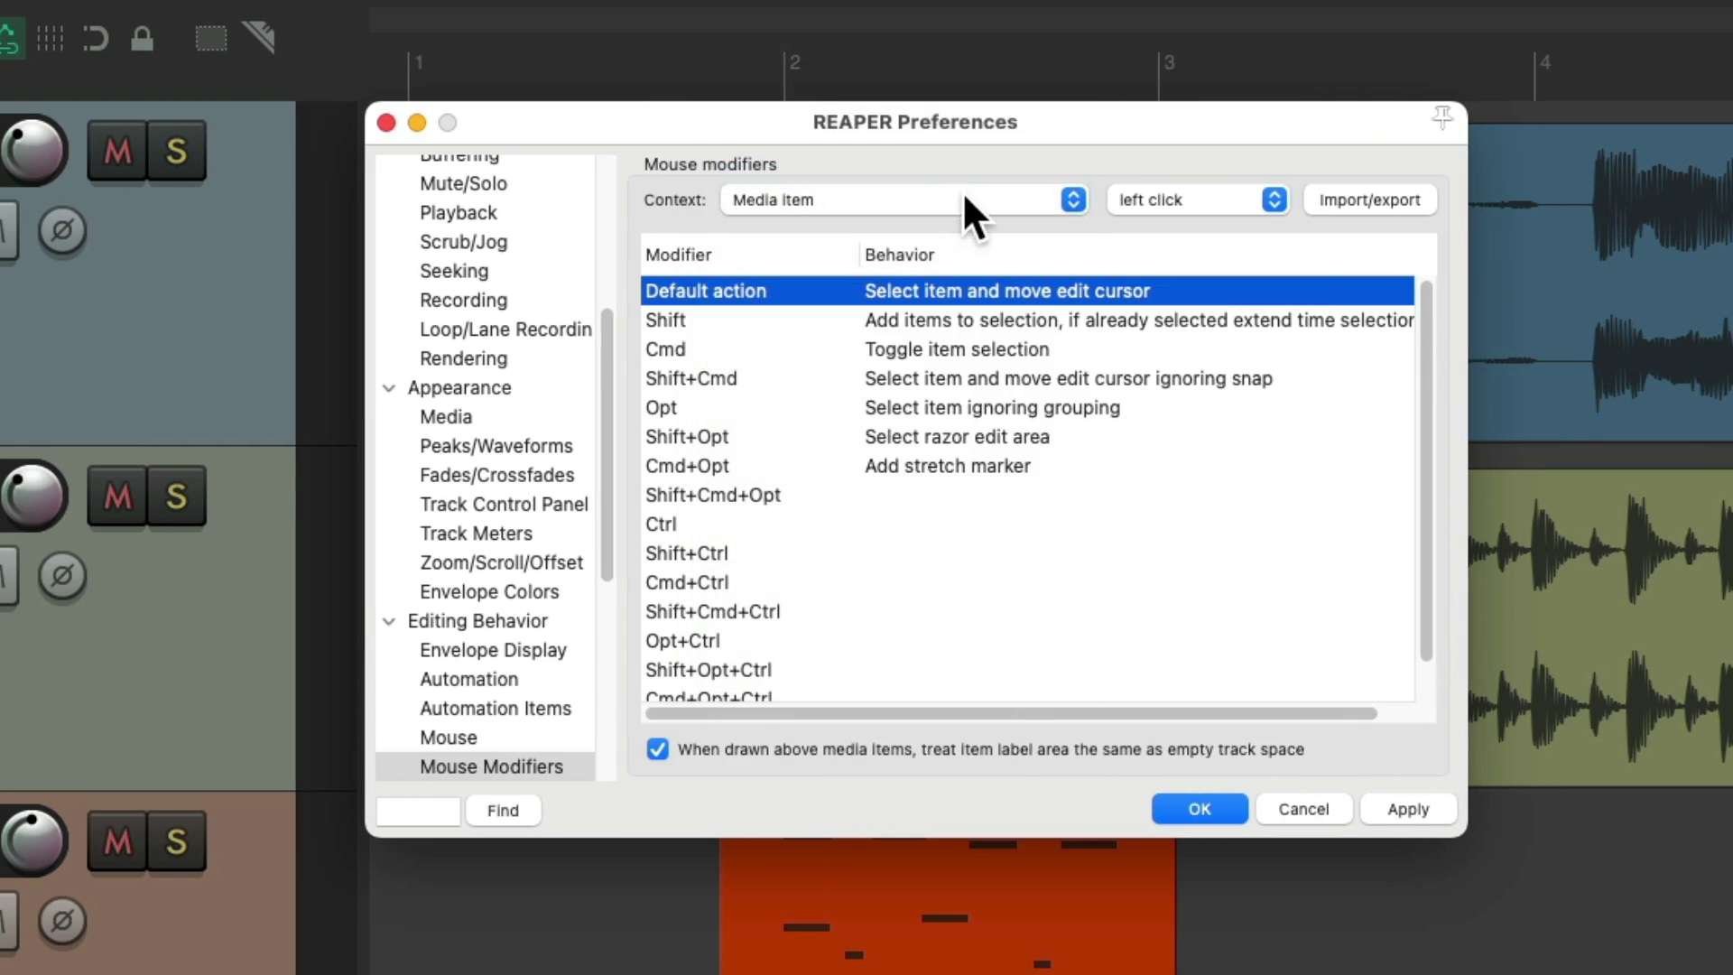
click(967, 292)
mouse_move(973, 325)
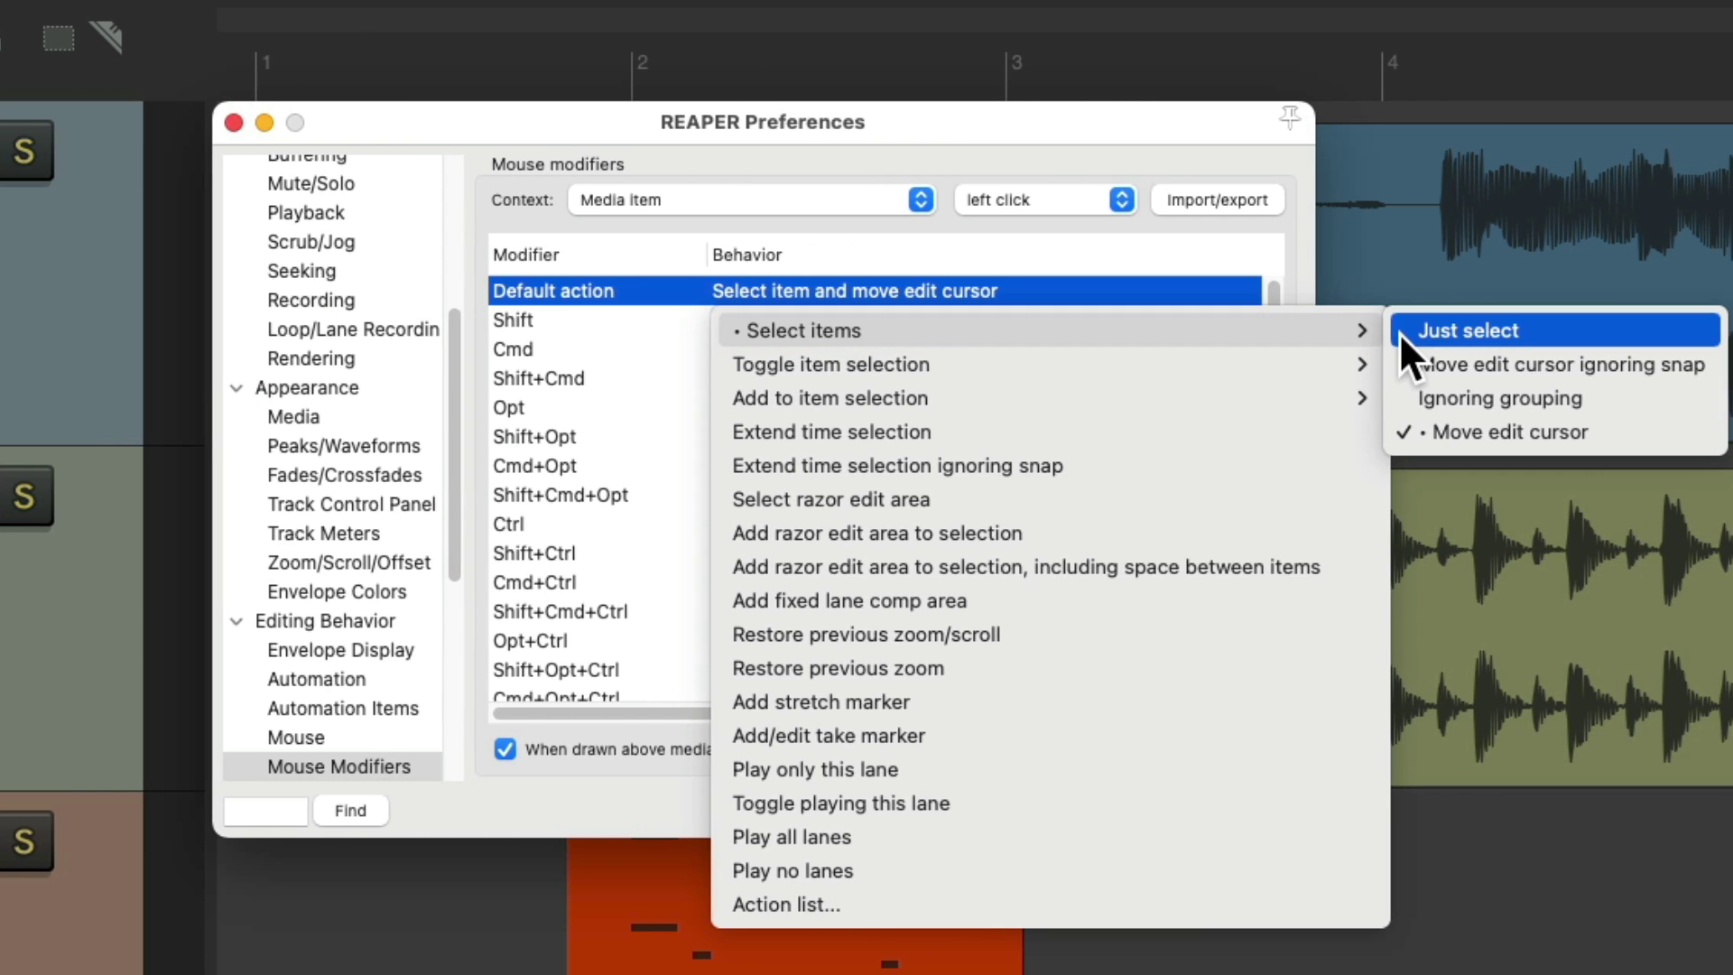
click(1399, 332)
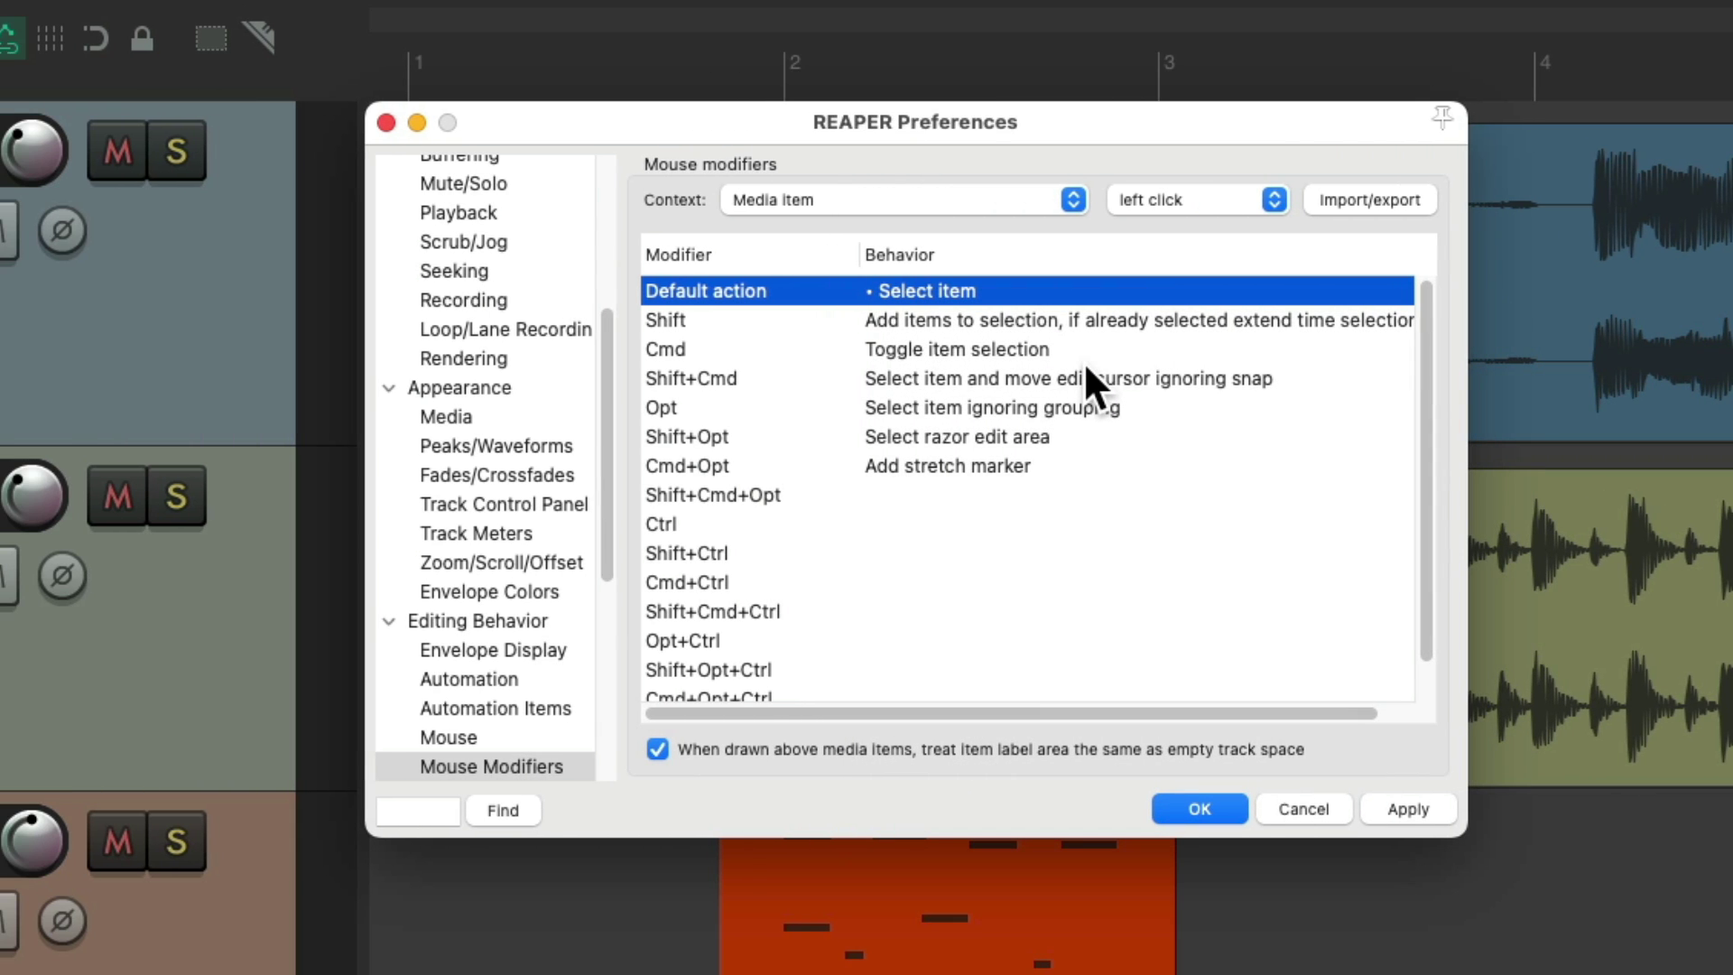
key(Return)
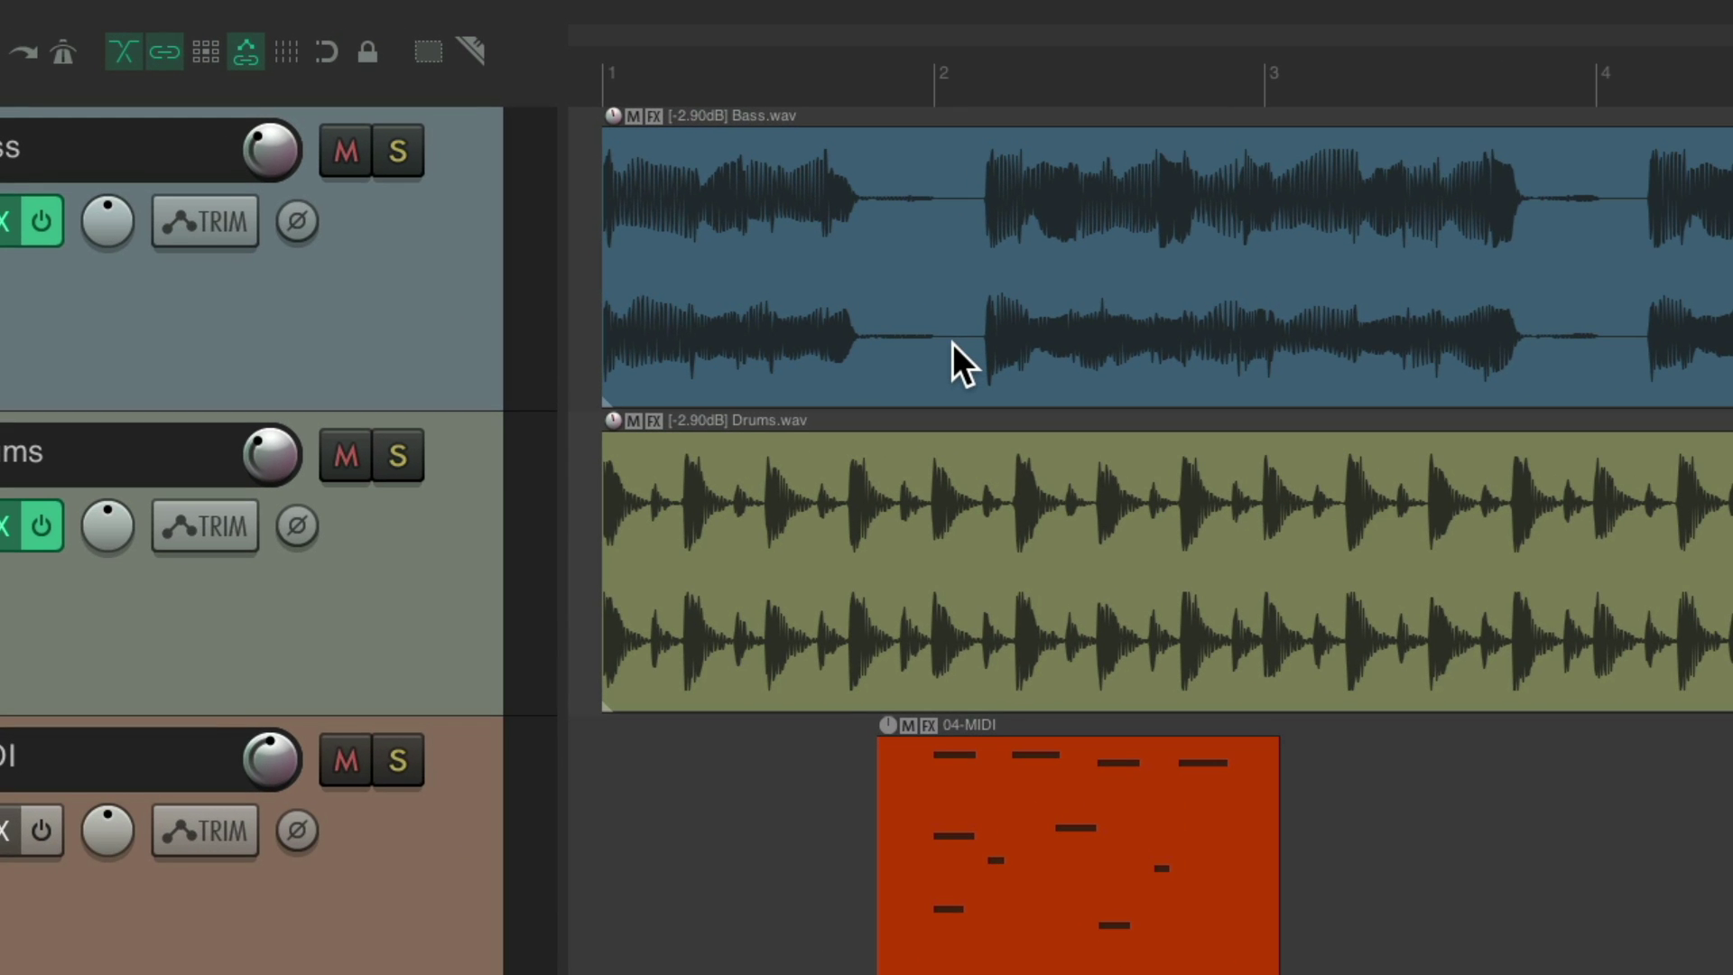
Place the edit cursor just before and just after bar 2 from the Bass item's lower half, and undo the selection.
click(951, 343)
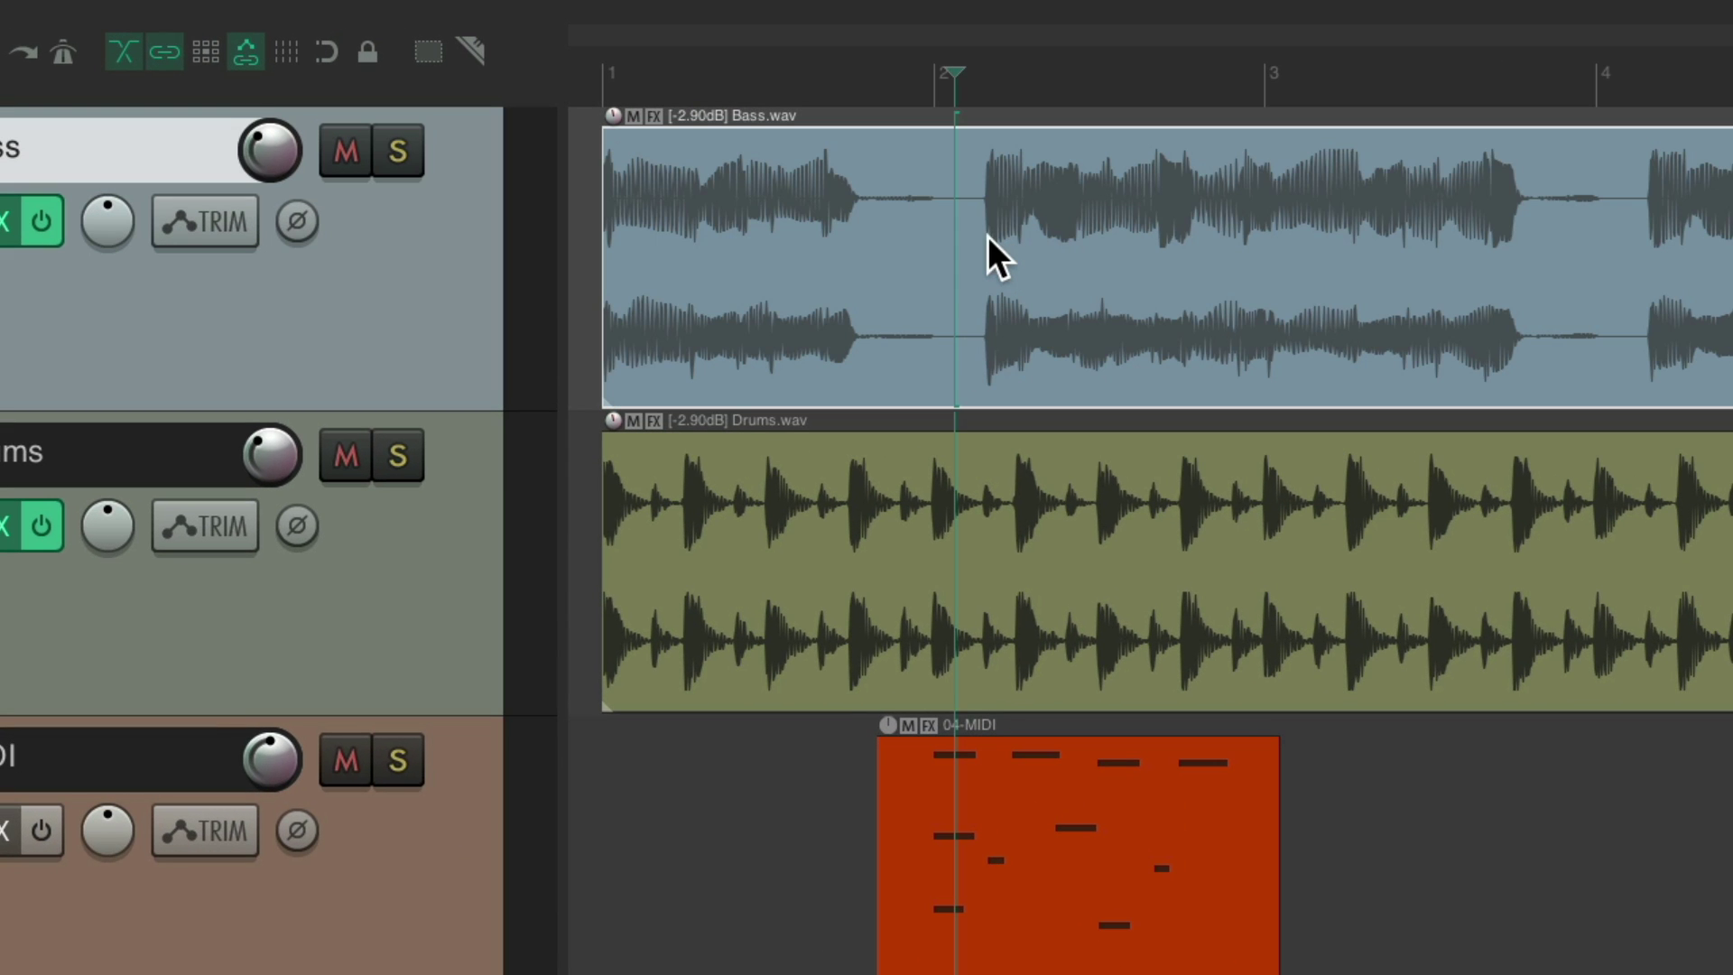
click(869, 350)
click(952, 362)
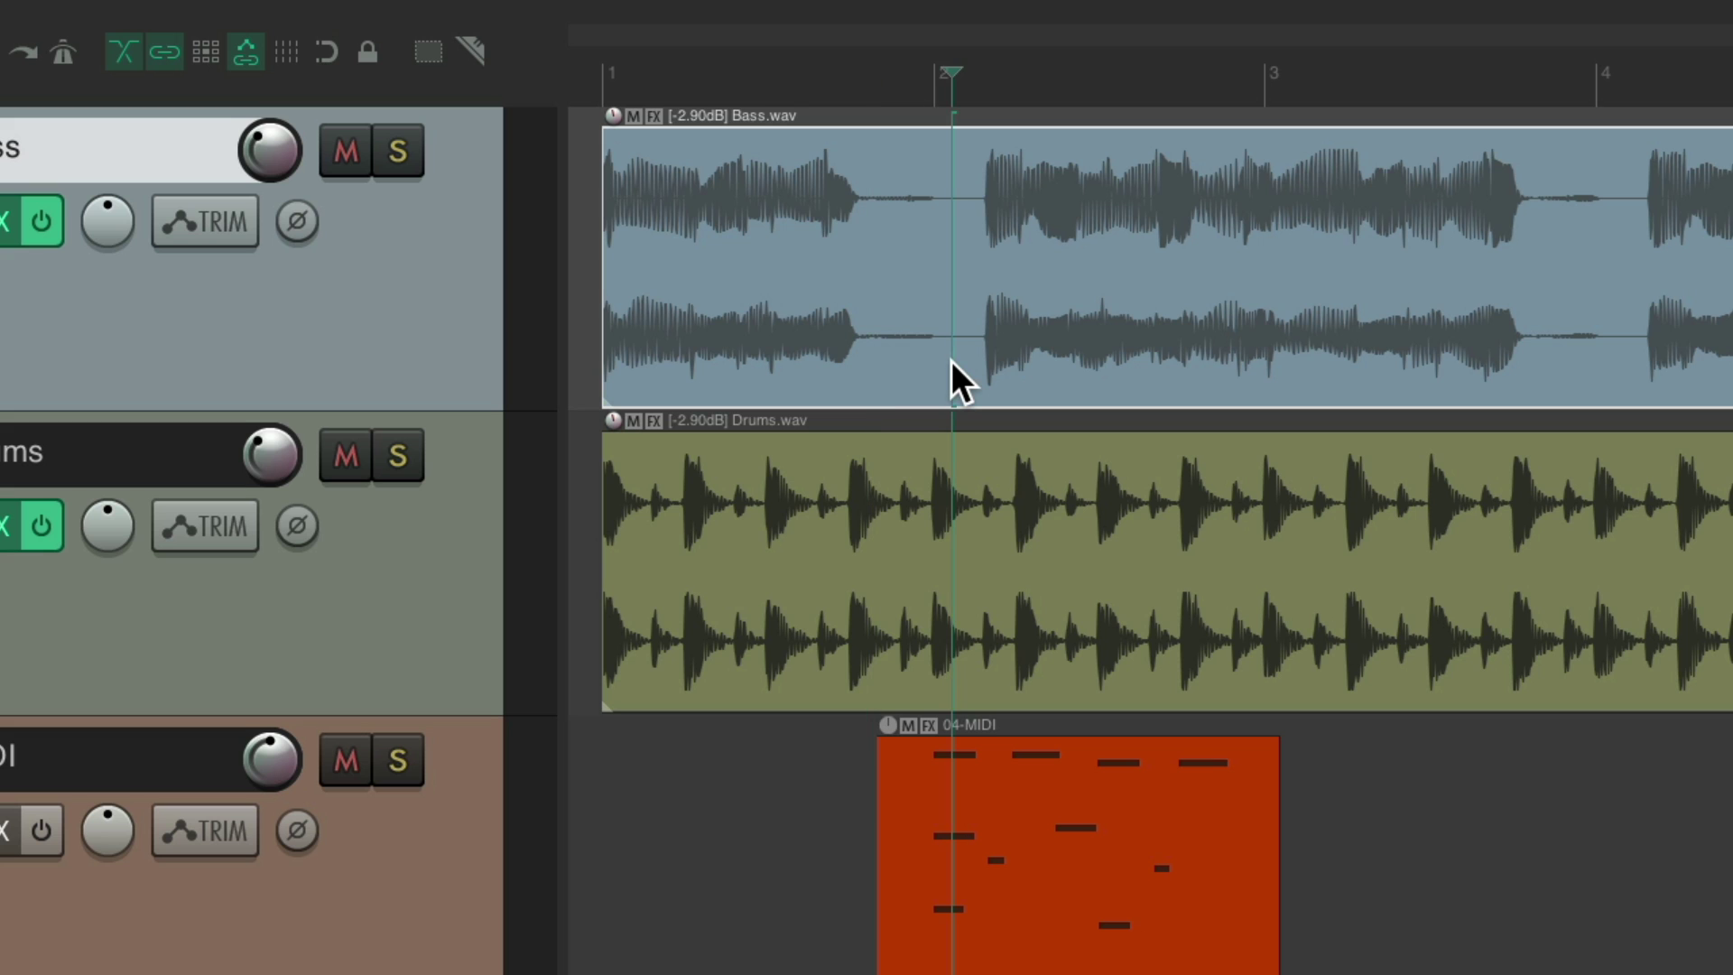
key(ctrl+z)
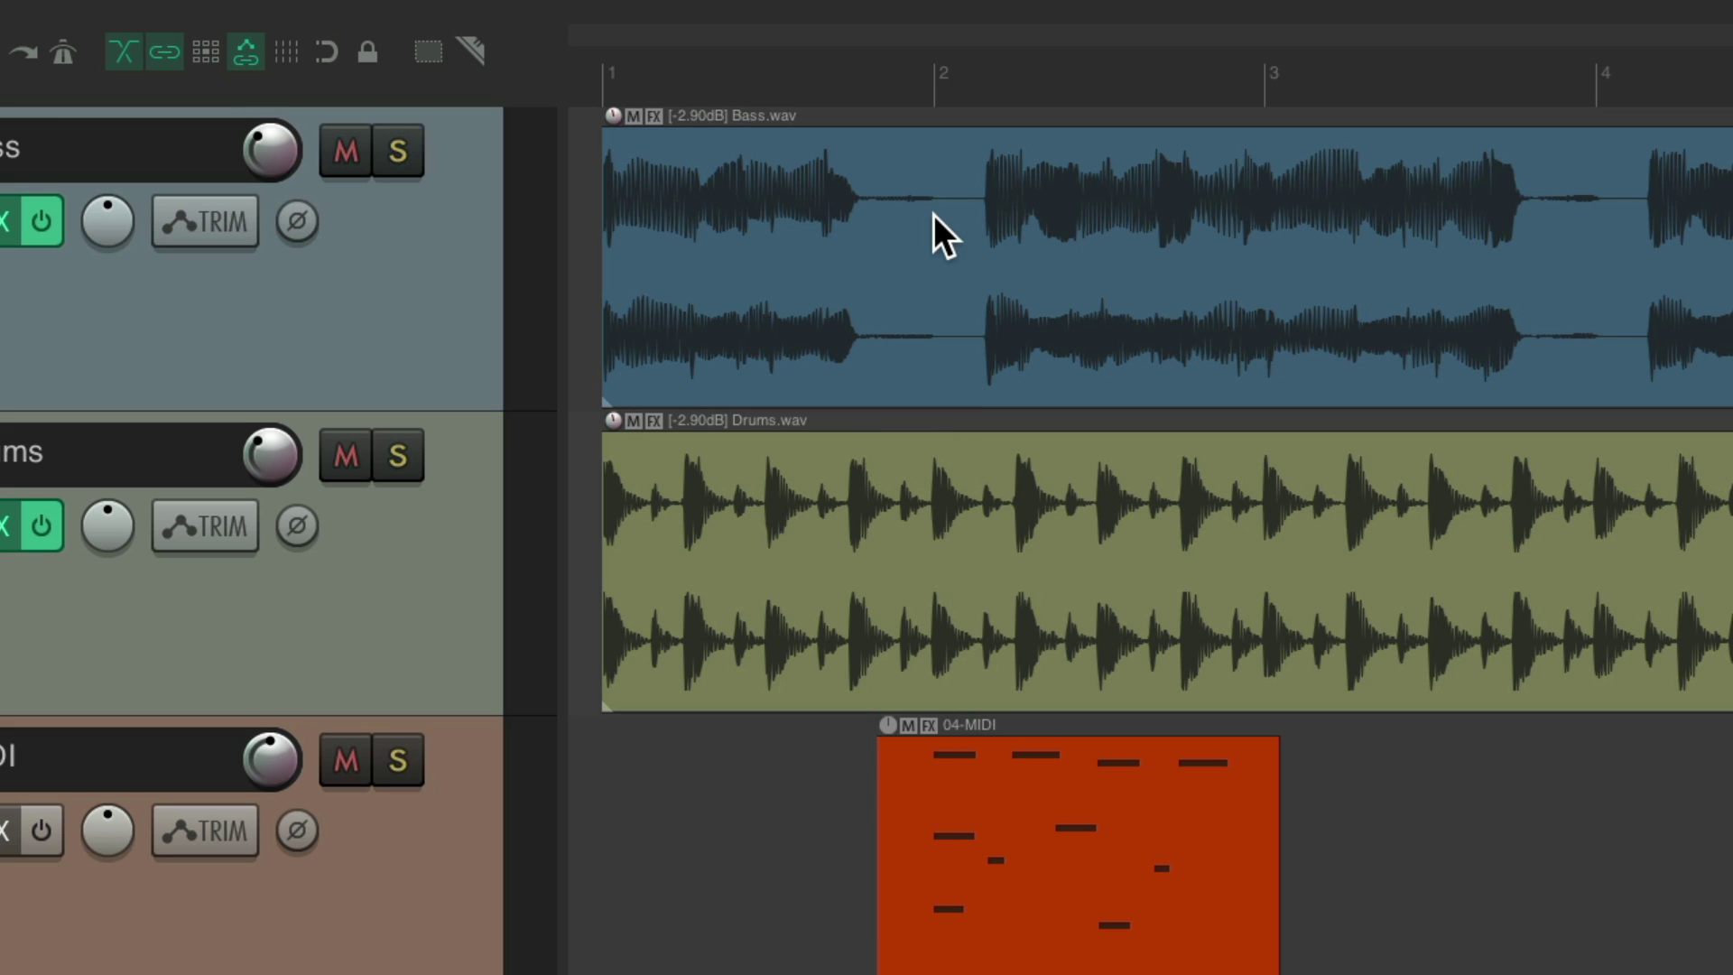
Select the Bass, Drums and 04-MIDI items in turn from their upper halves, and place the edit cursor from the Bass item's lower half.
click(949, 180)
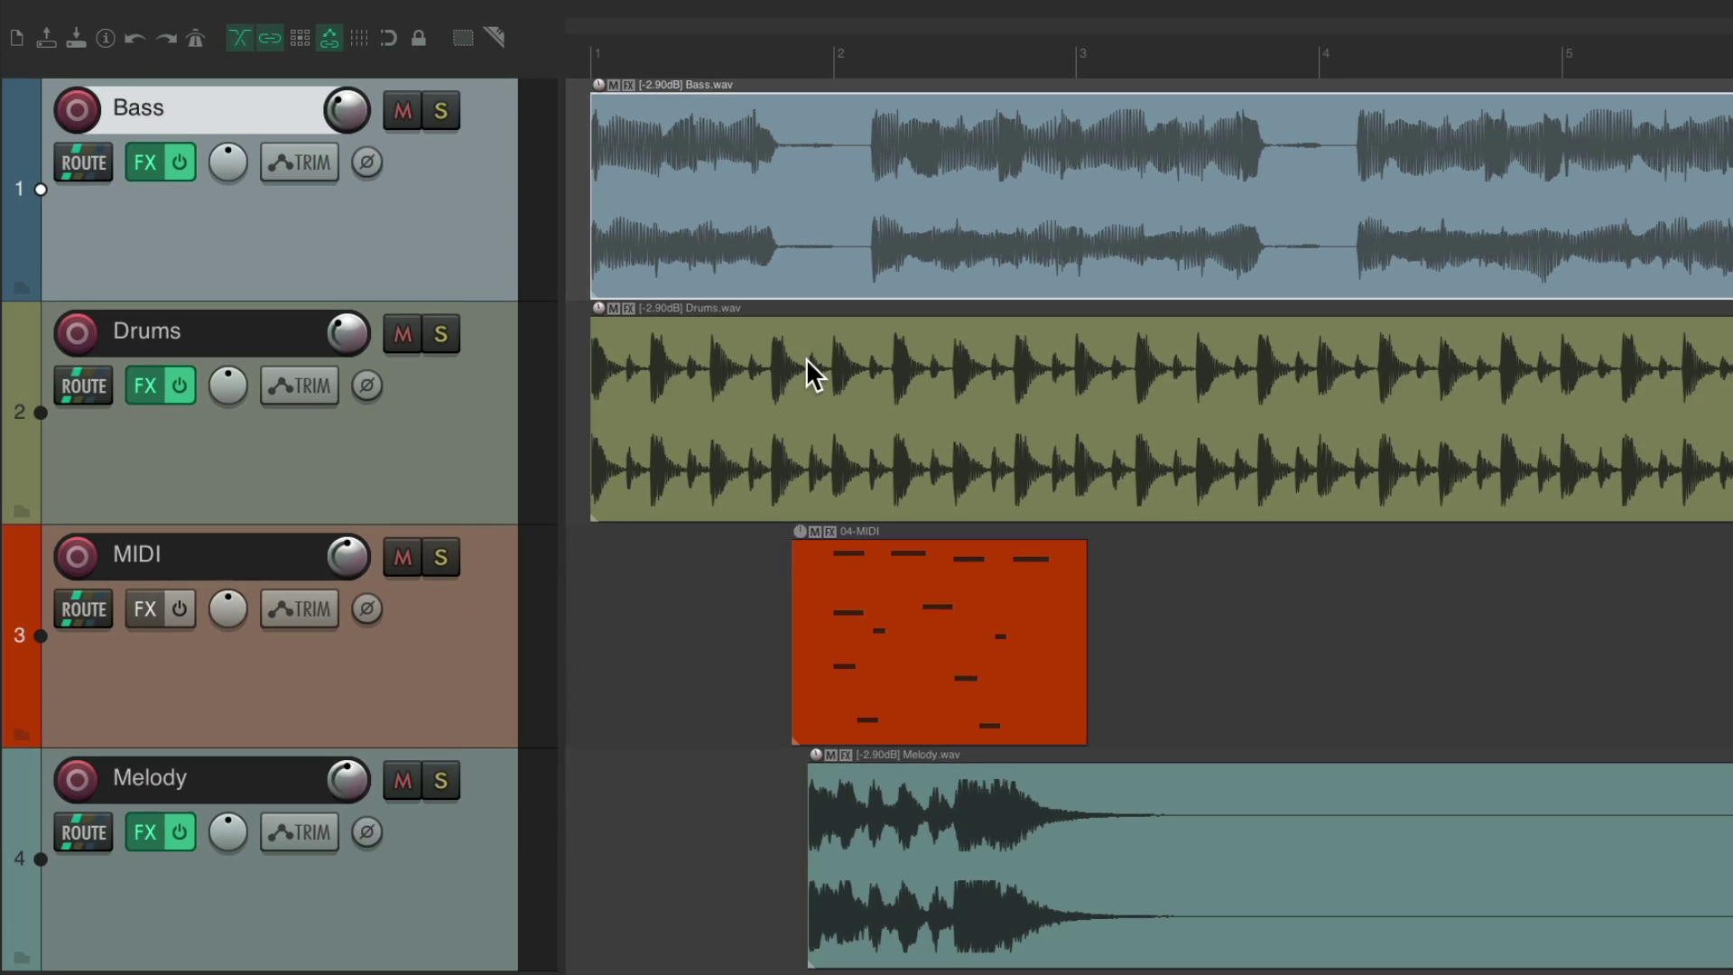
click(901, 506)
click(1009, 776)
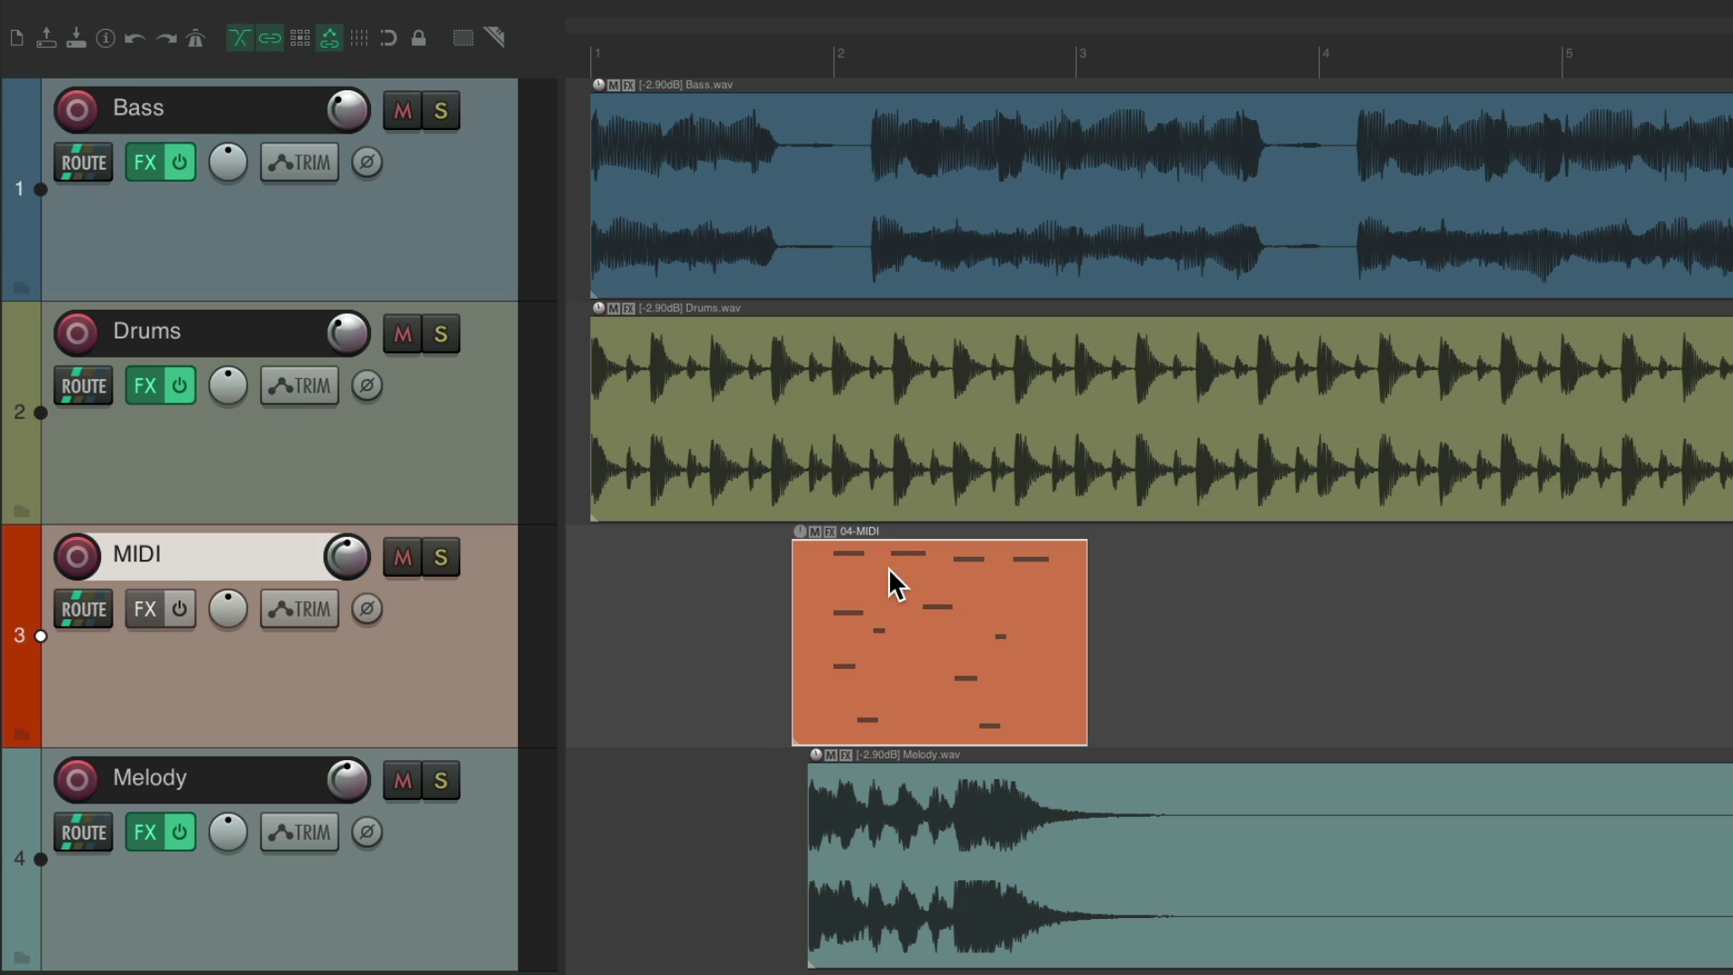
click(870, 396)
click(822, 154)
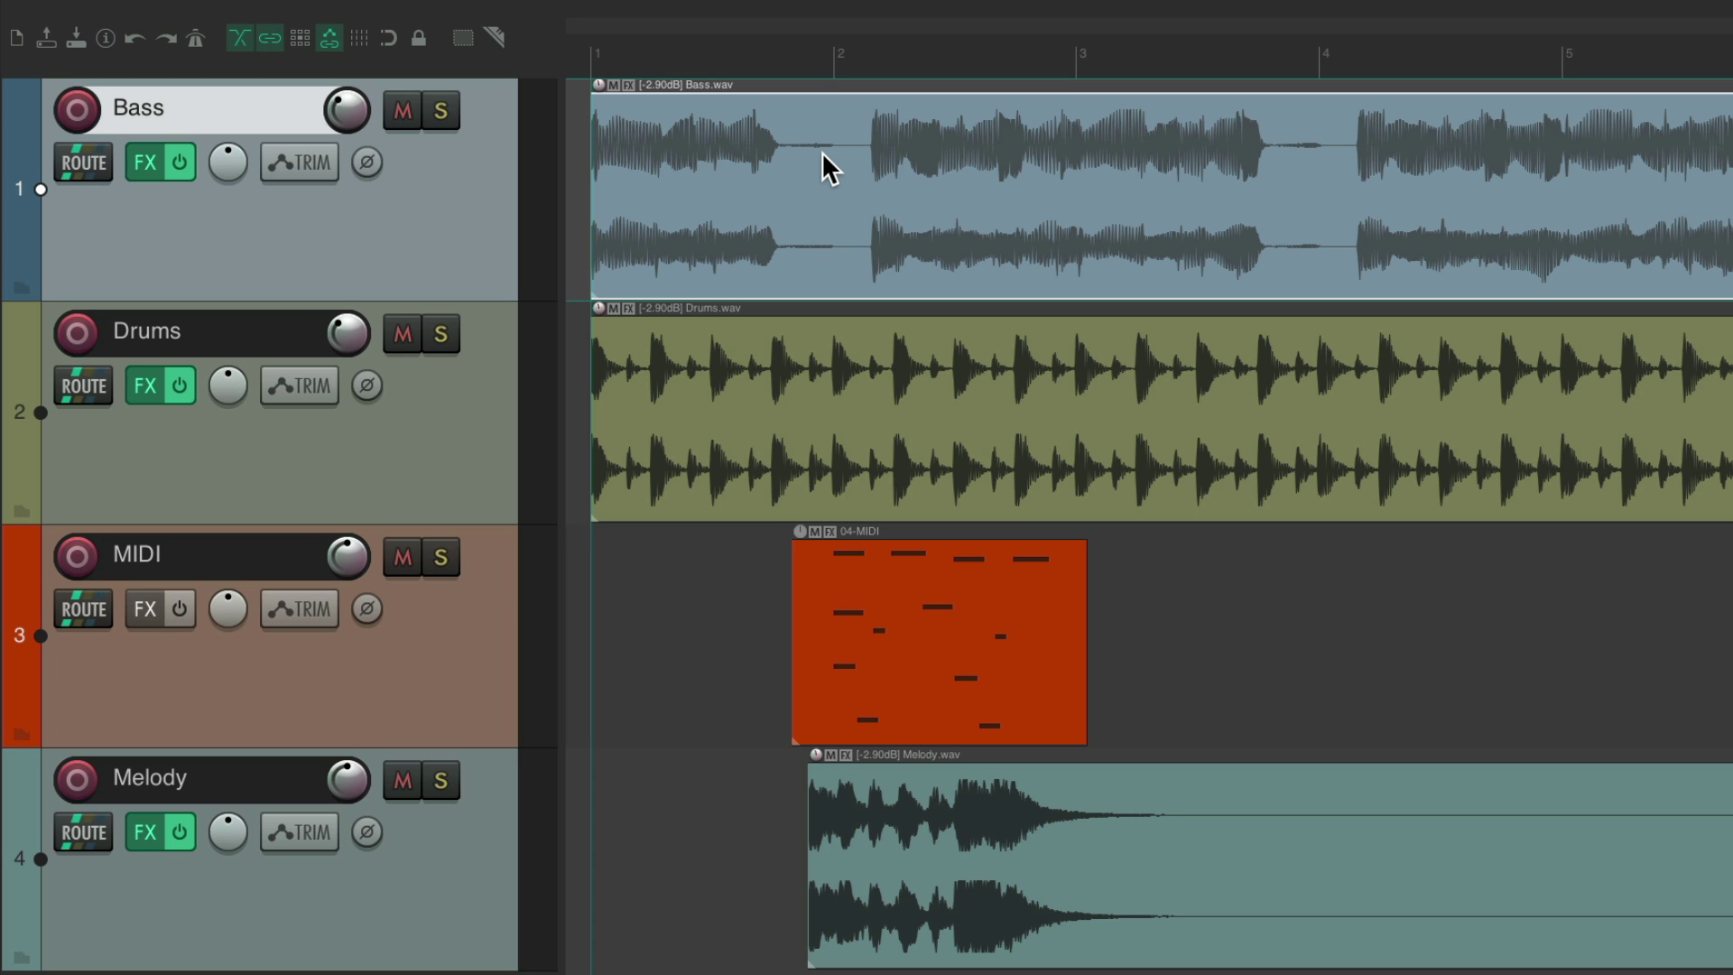
click(832, 348)
click(915, 559)
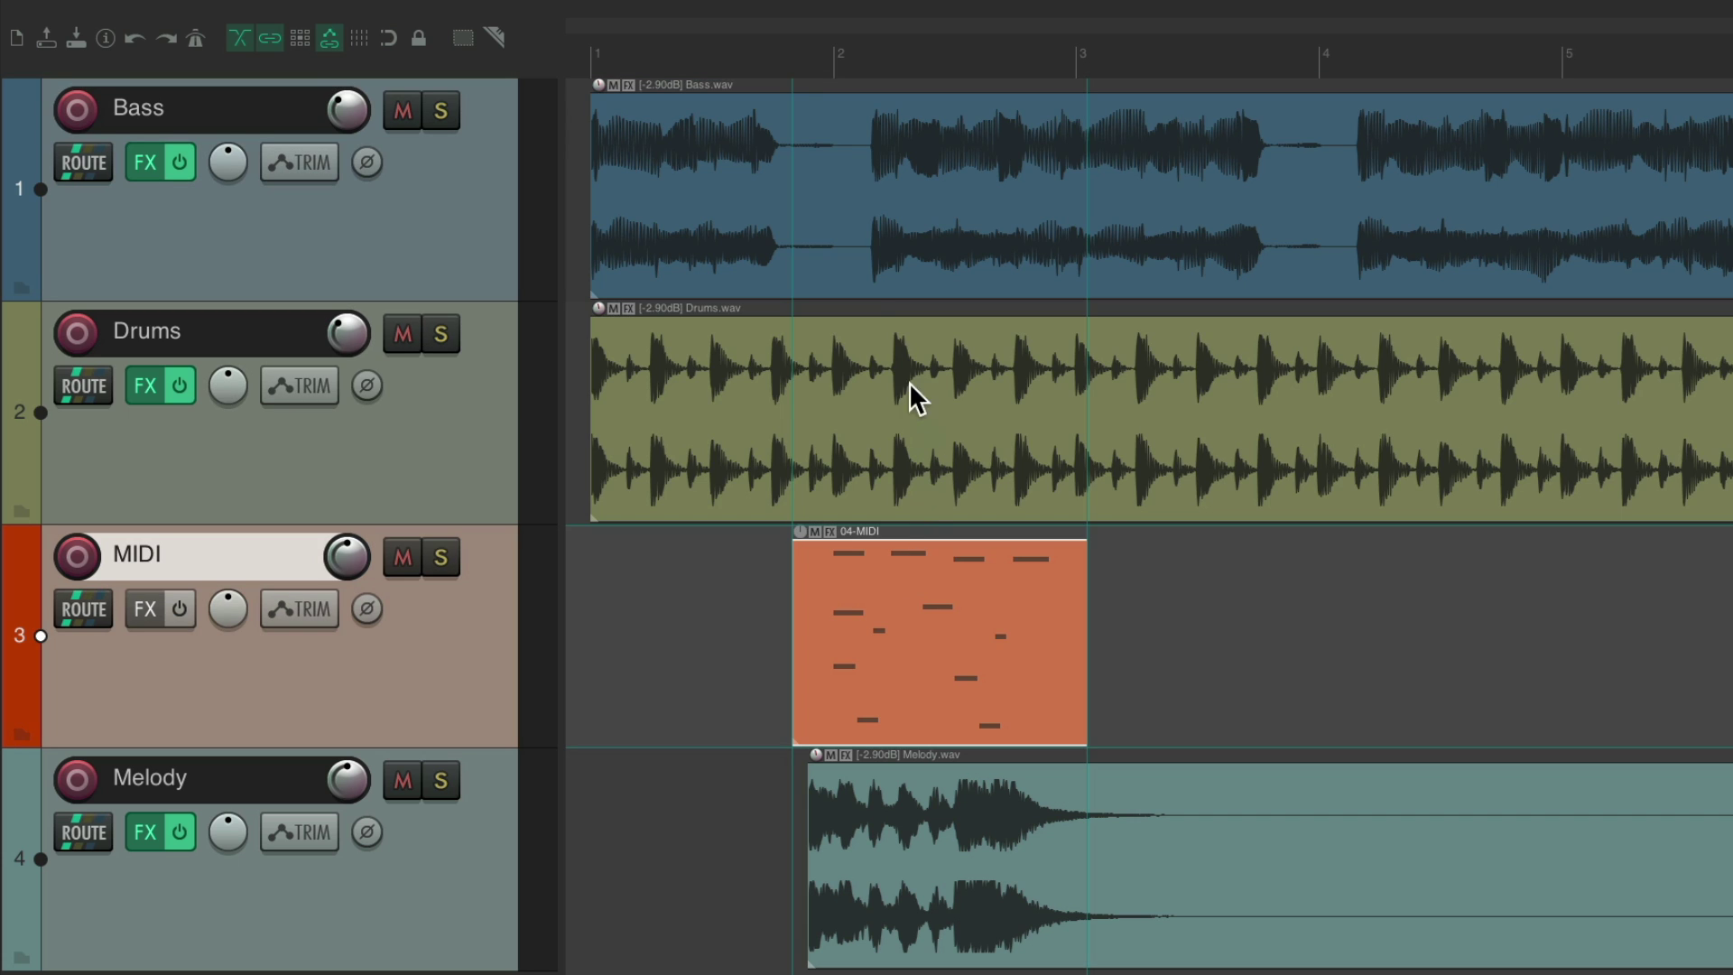
click(857, 359)
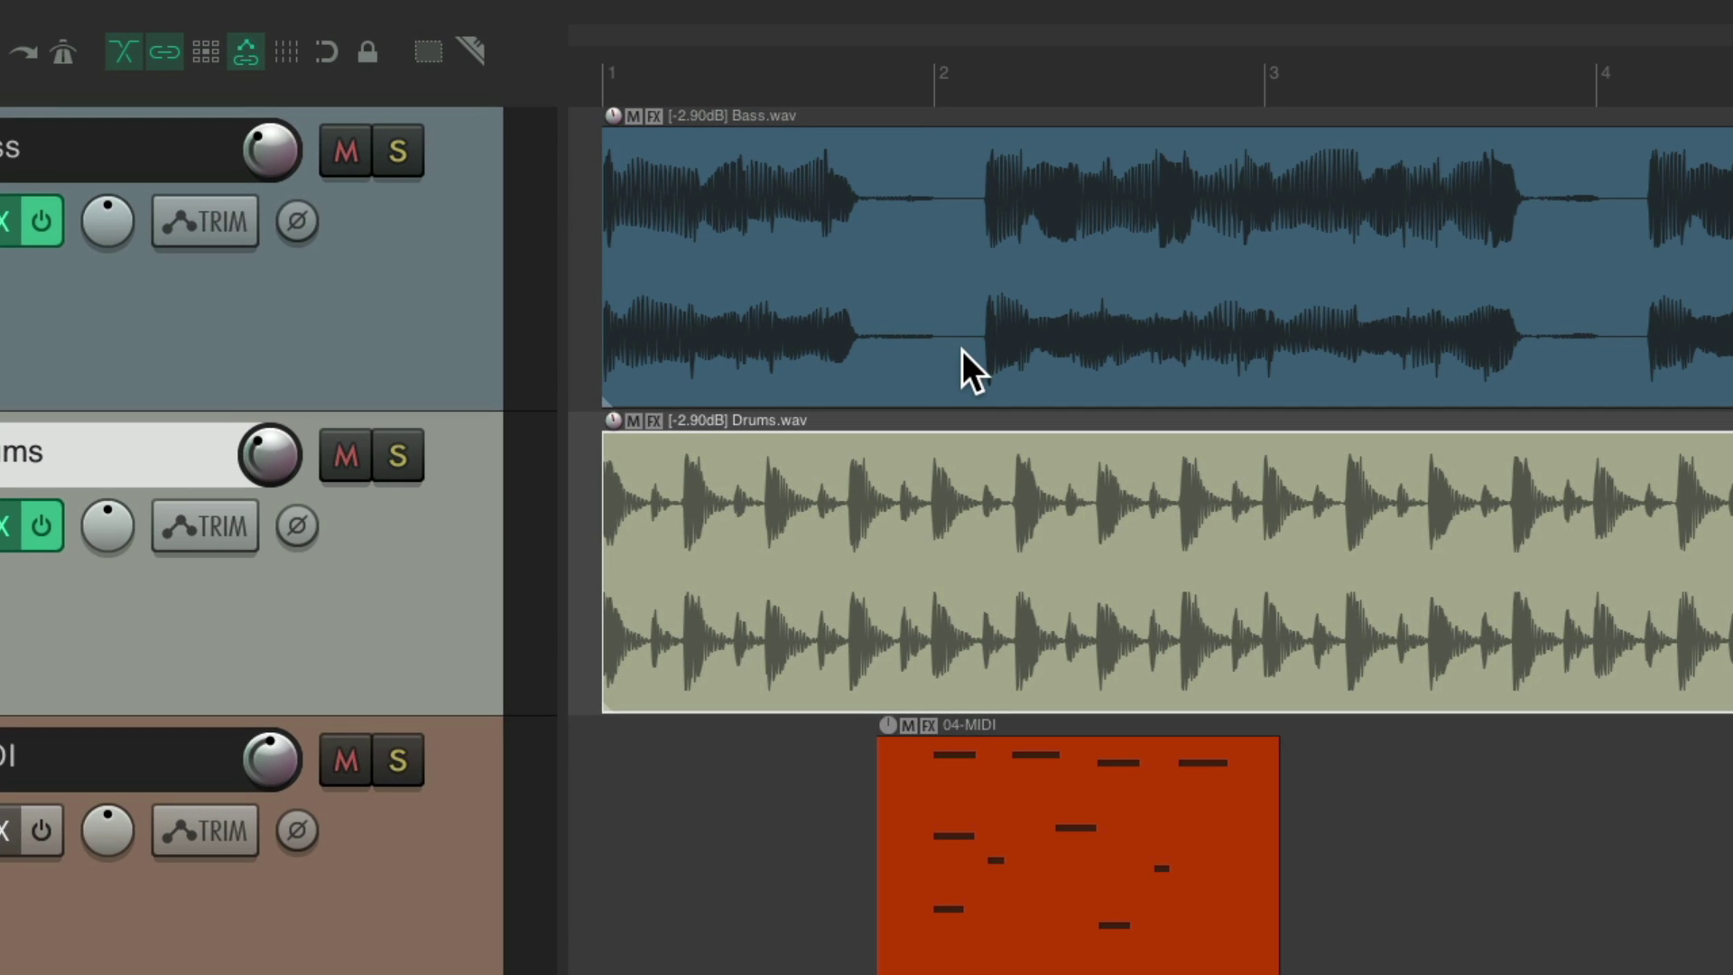
click(962, 350)
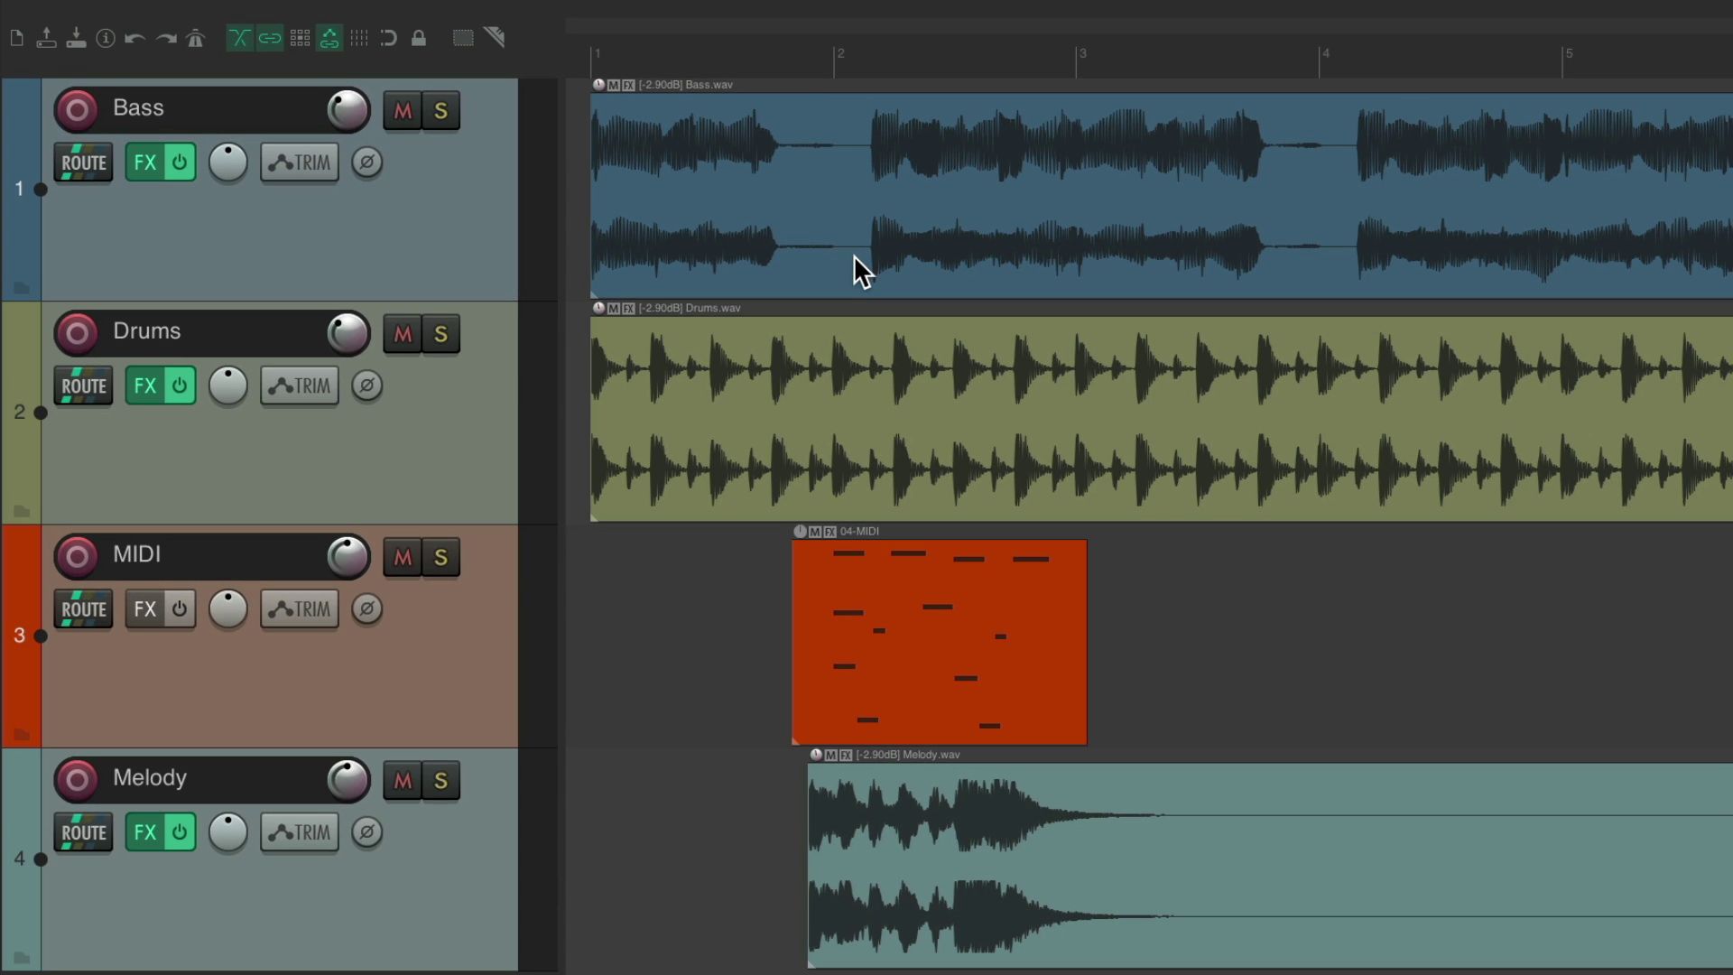
In the mouse modifier preferences, set the bottom half's default left-drag action to Move item contents, Just move, and accept the preferences.
key(super+comma)
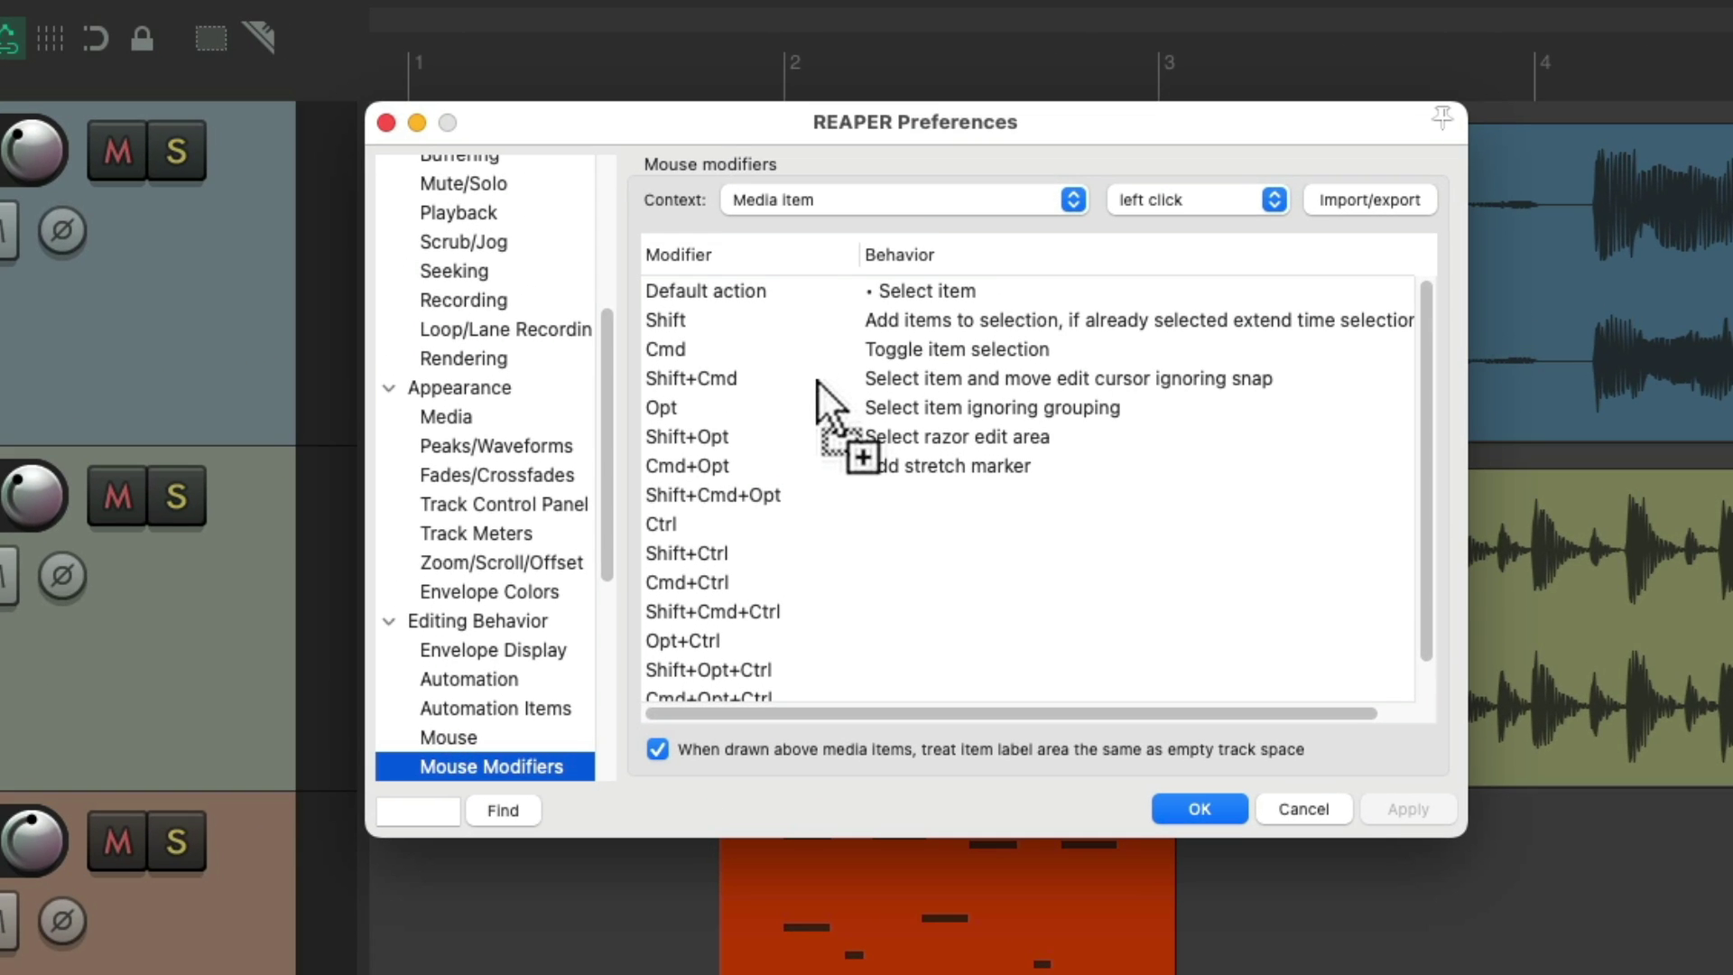
click(904, 202)
click(943, 228)
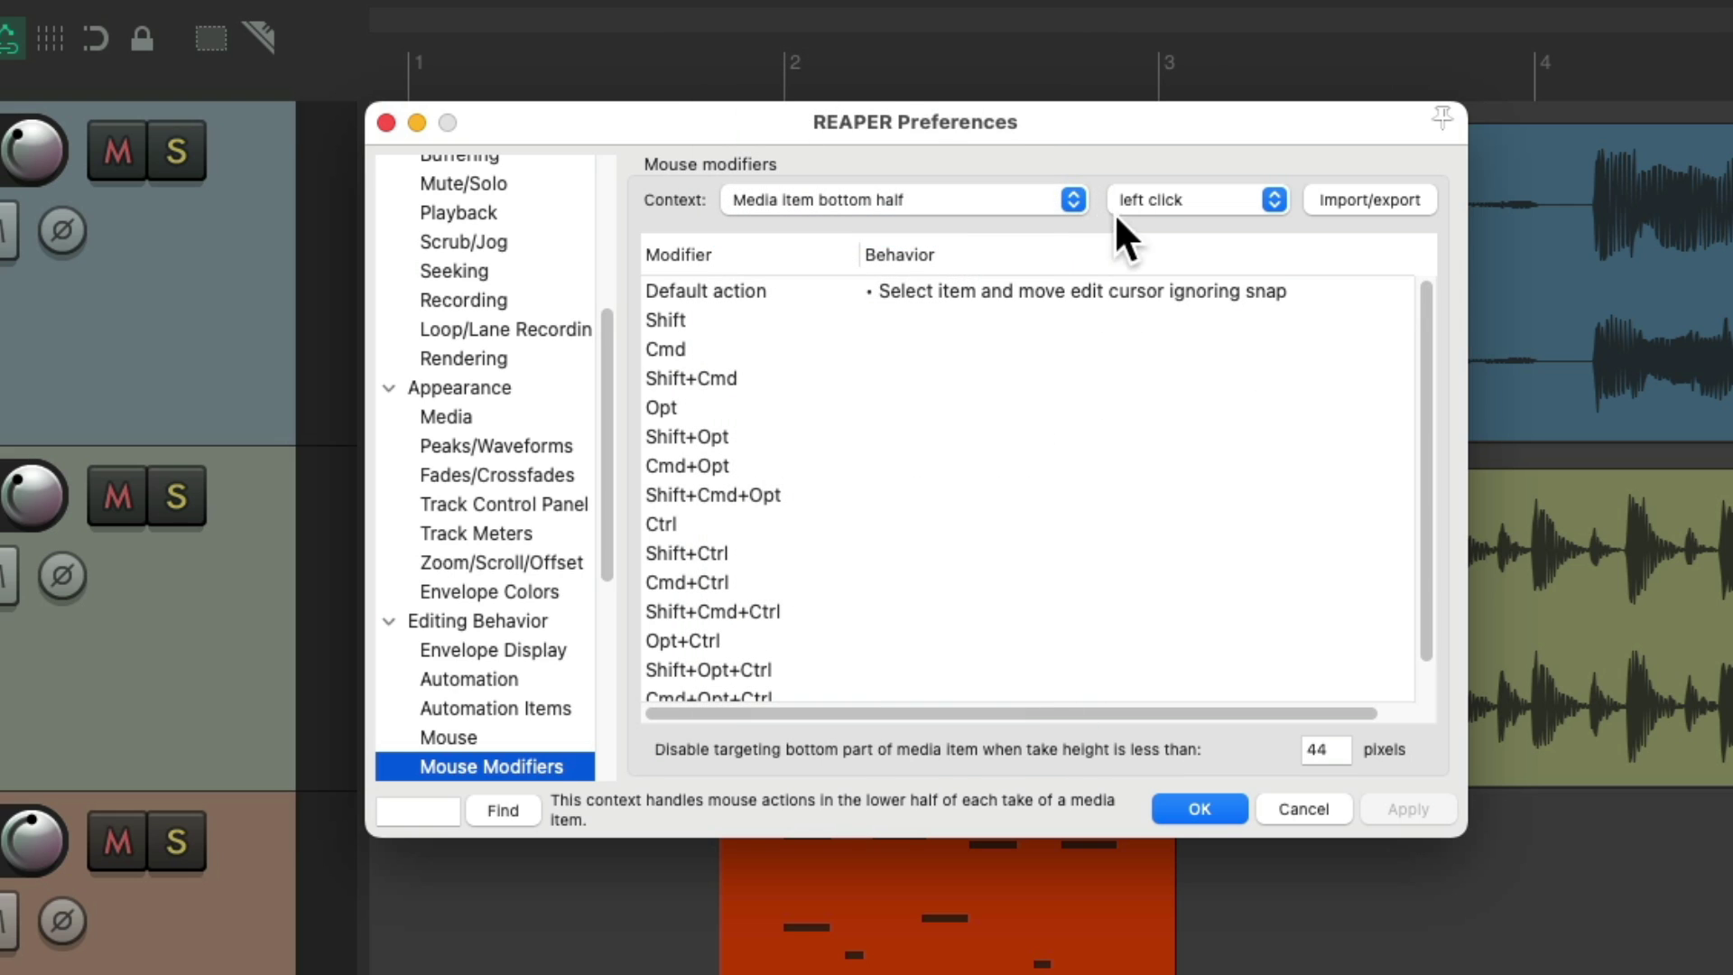
click(1194, 201)
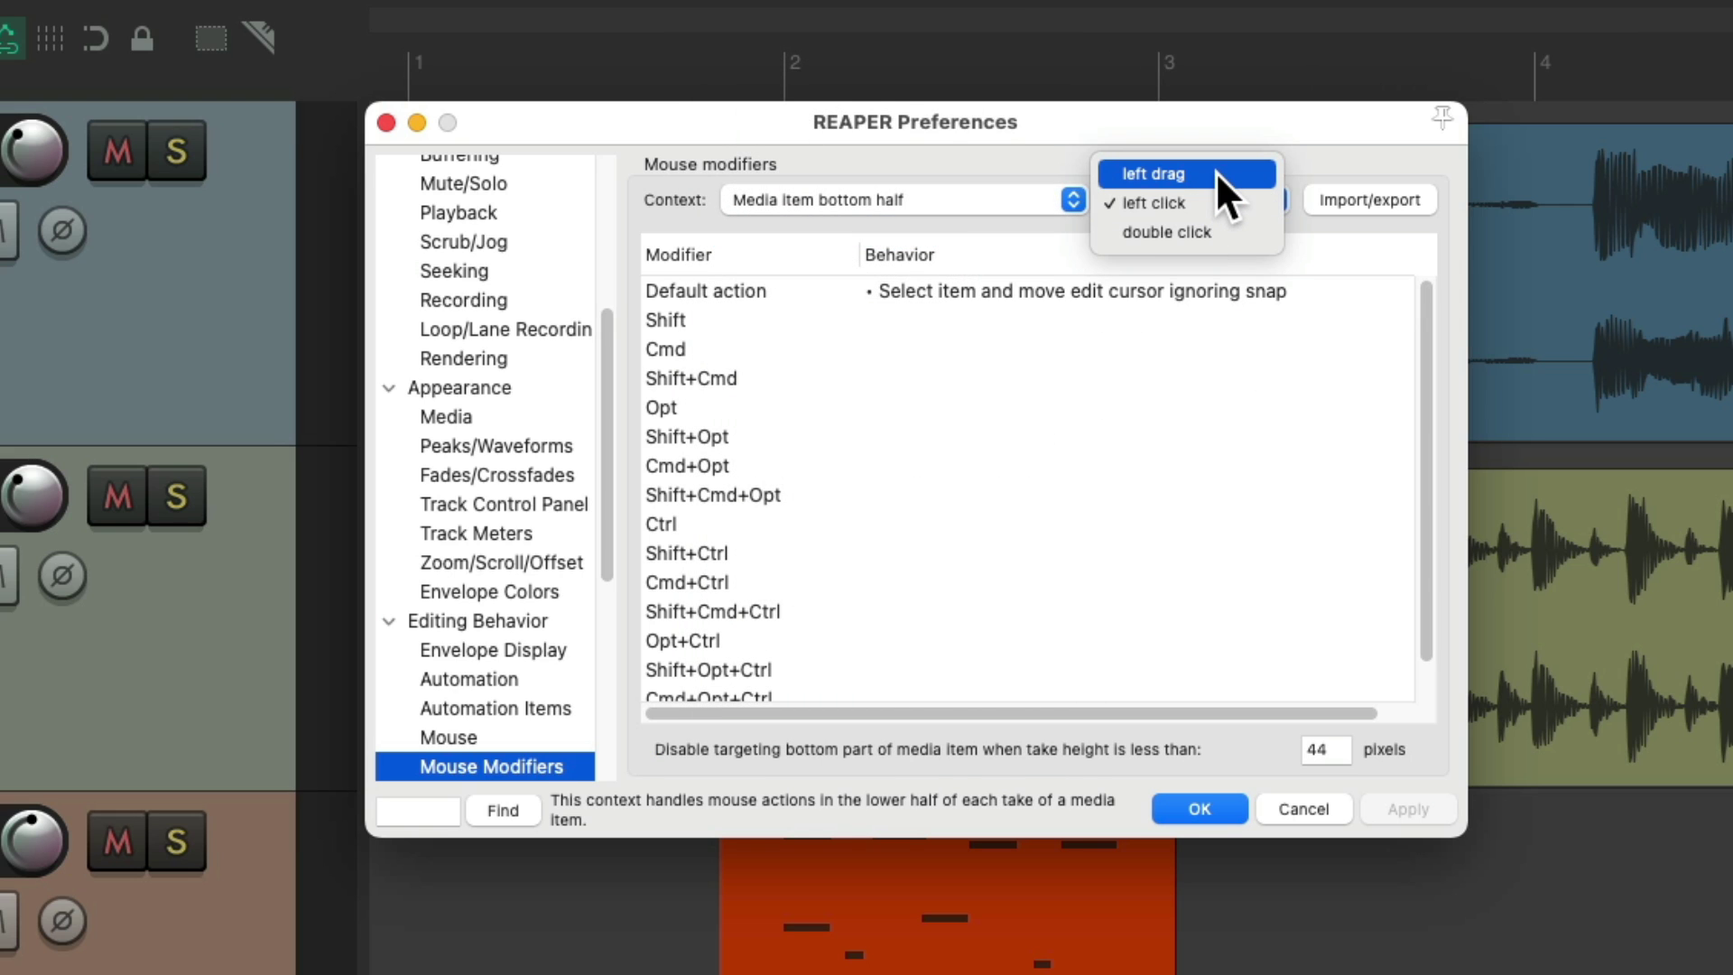
click(1216, 172)
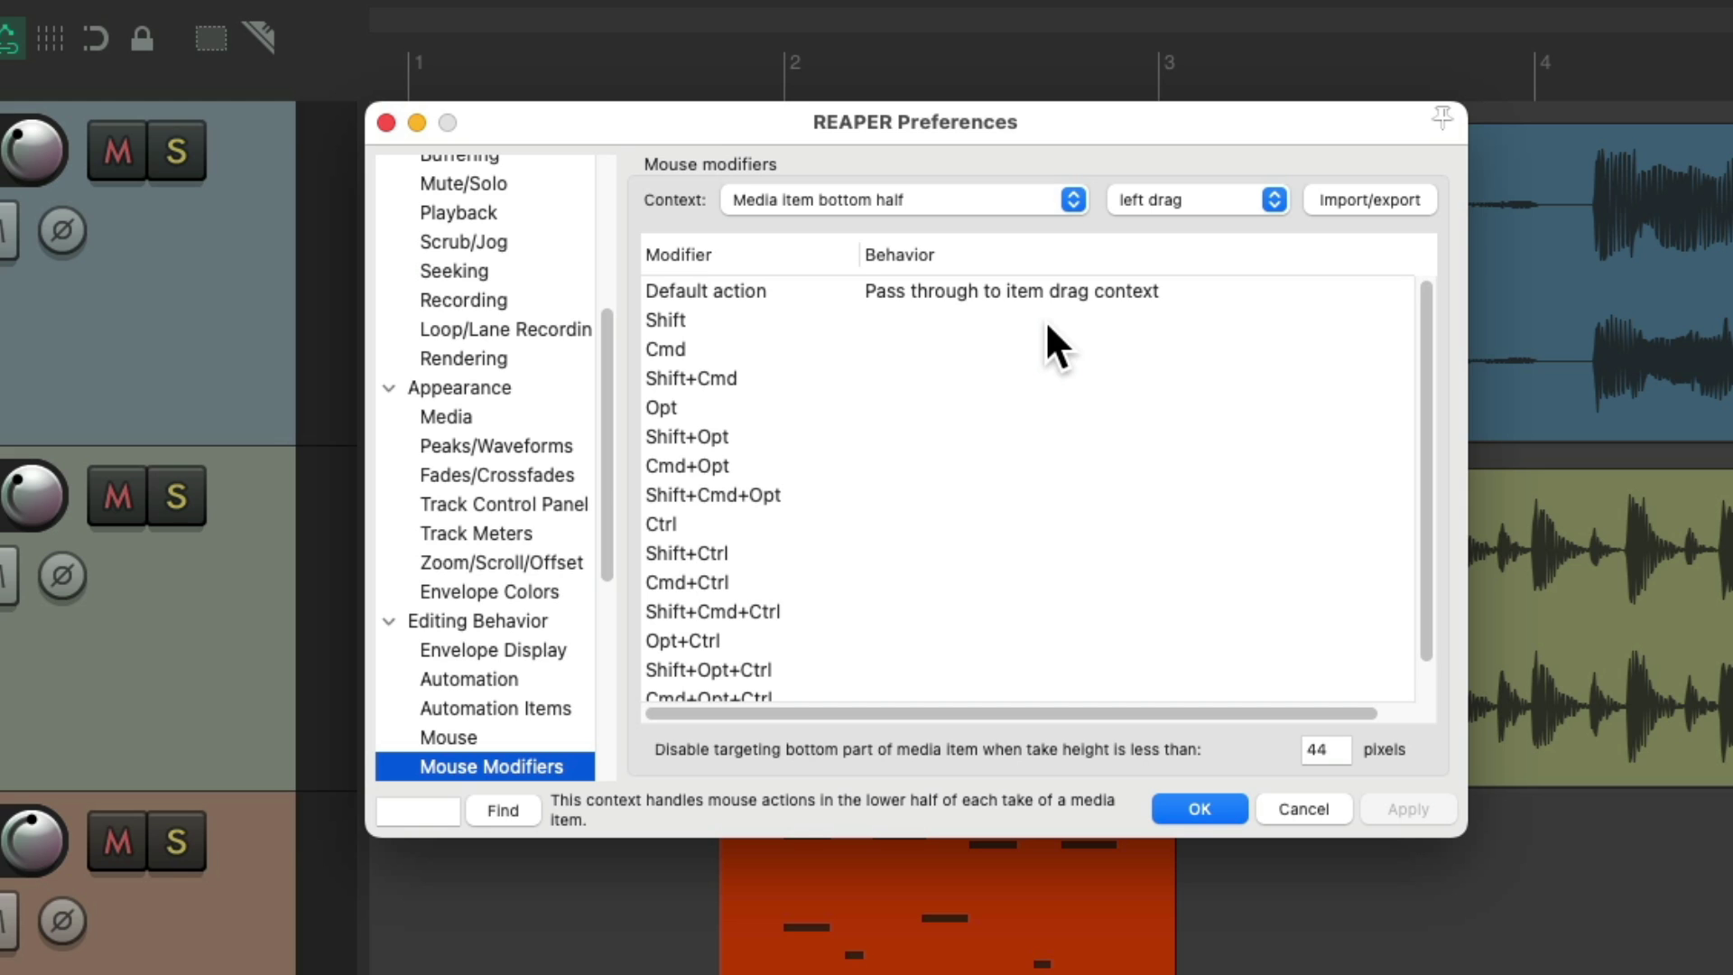
double_click(990, 289)
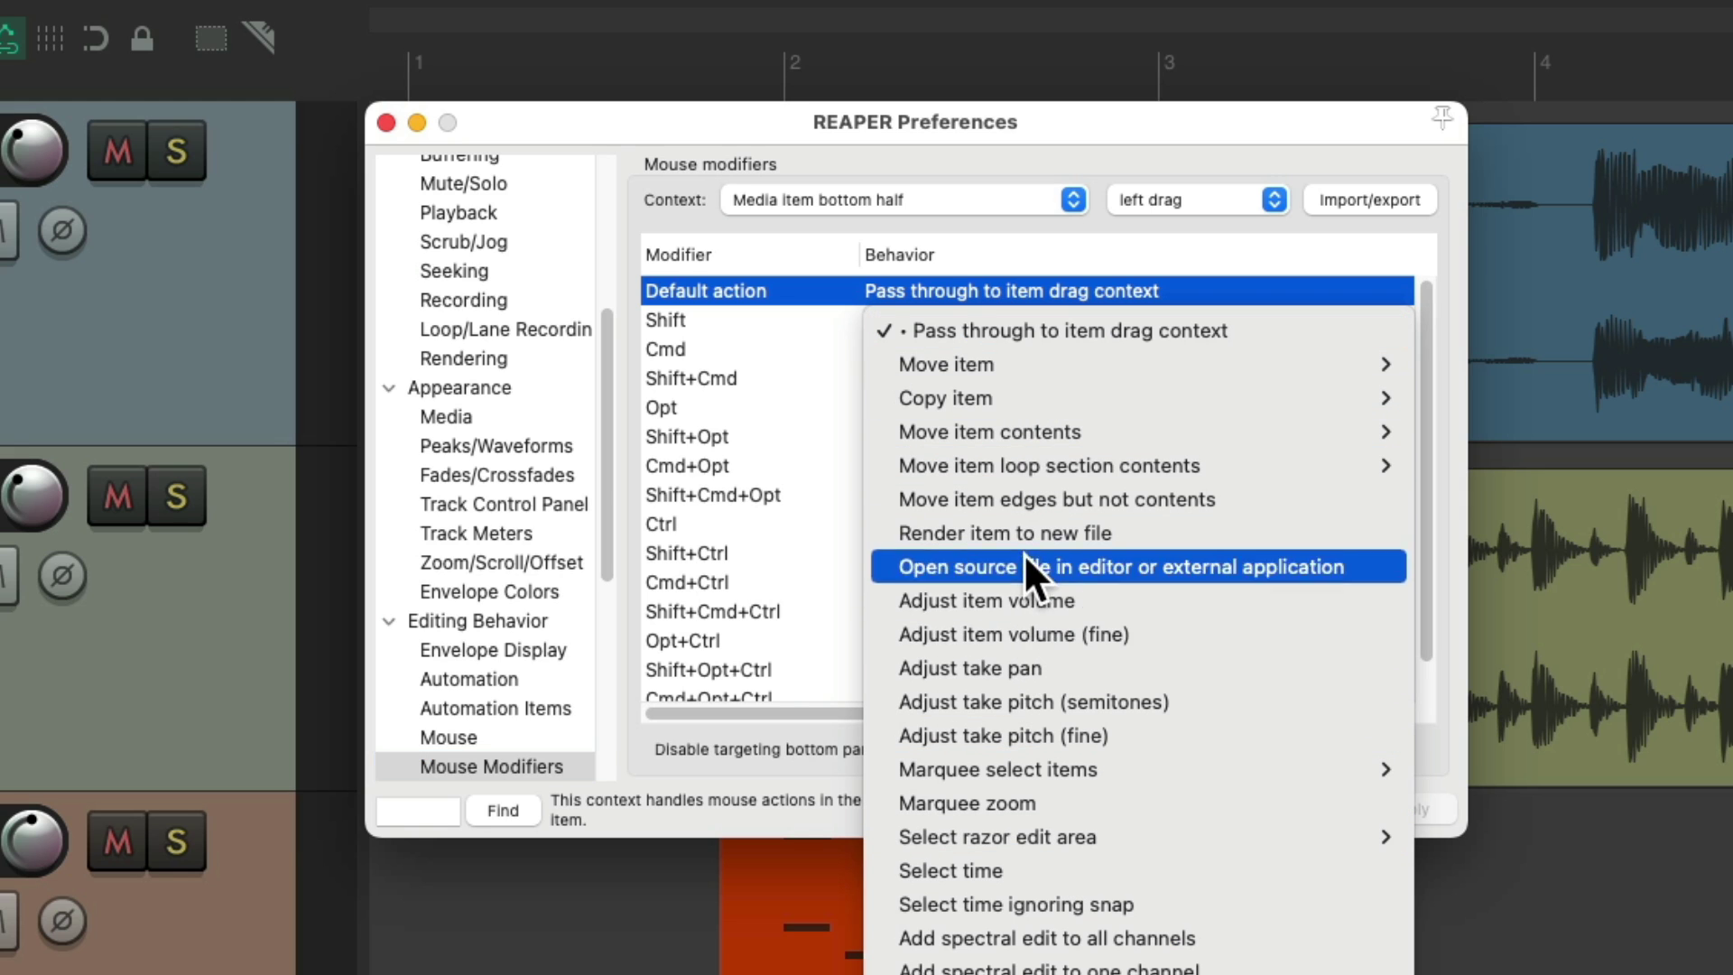
mouse_move(1021, 439)
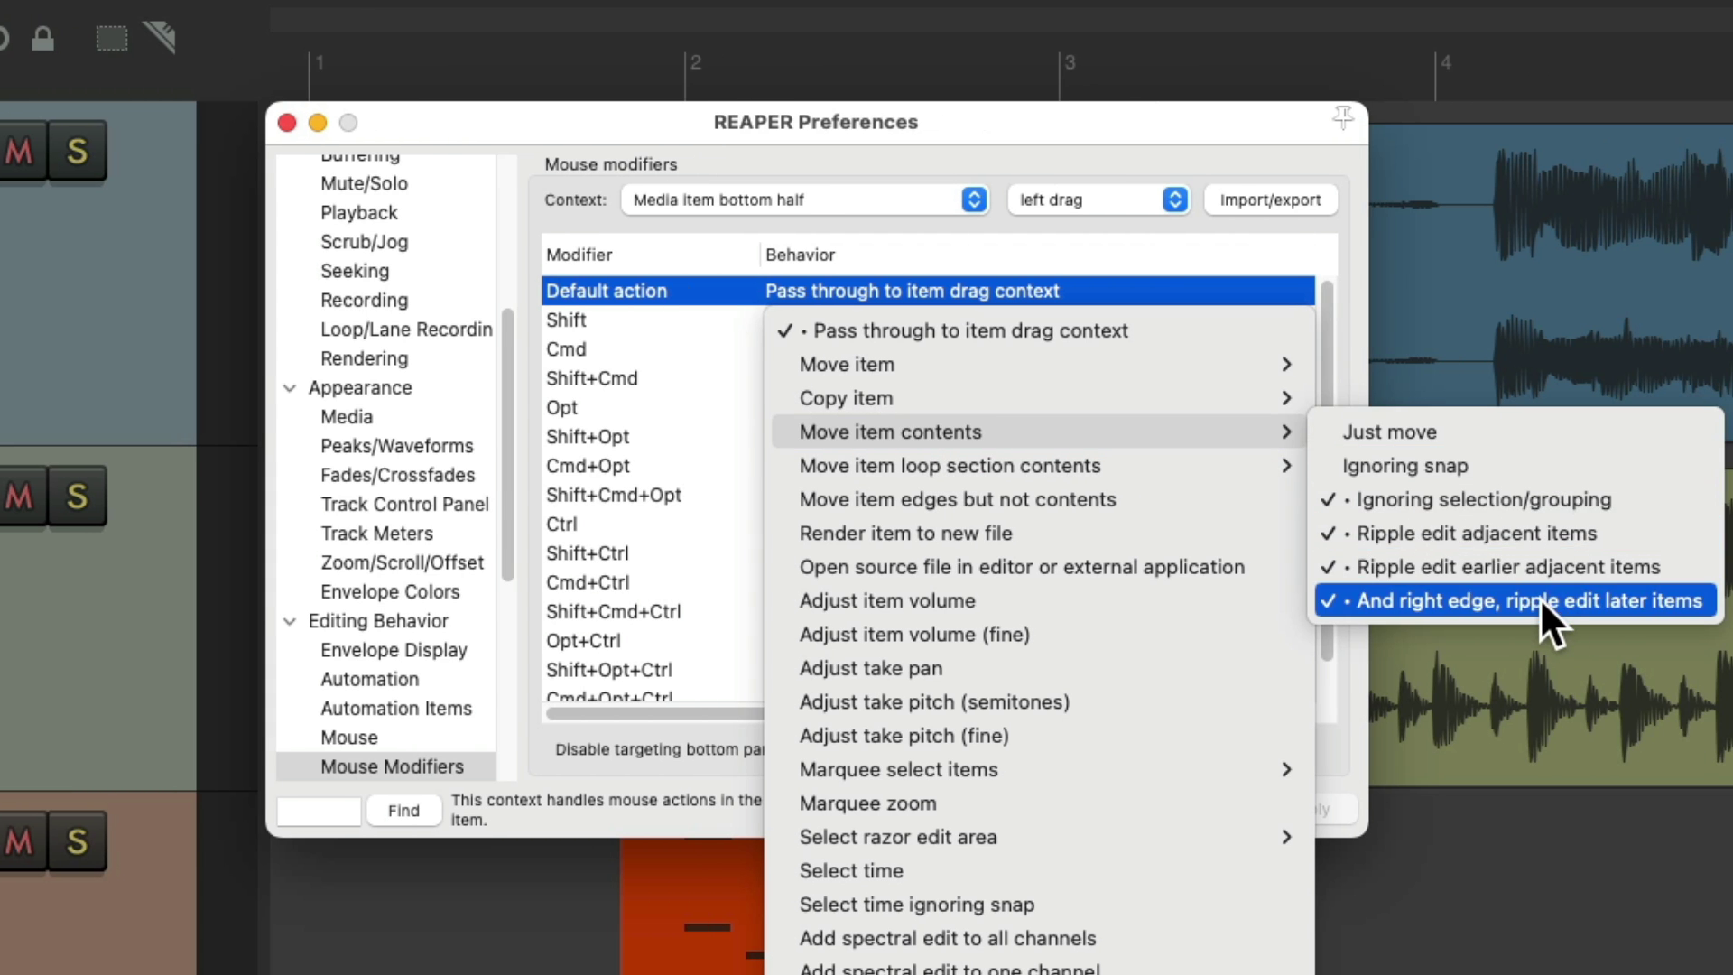
click(1488, 434)
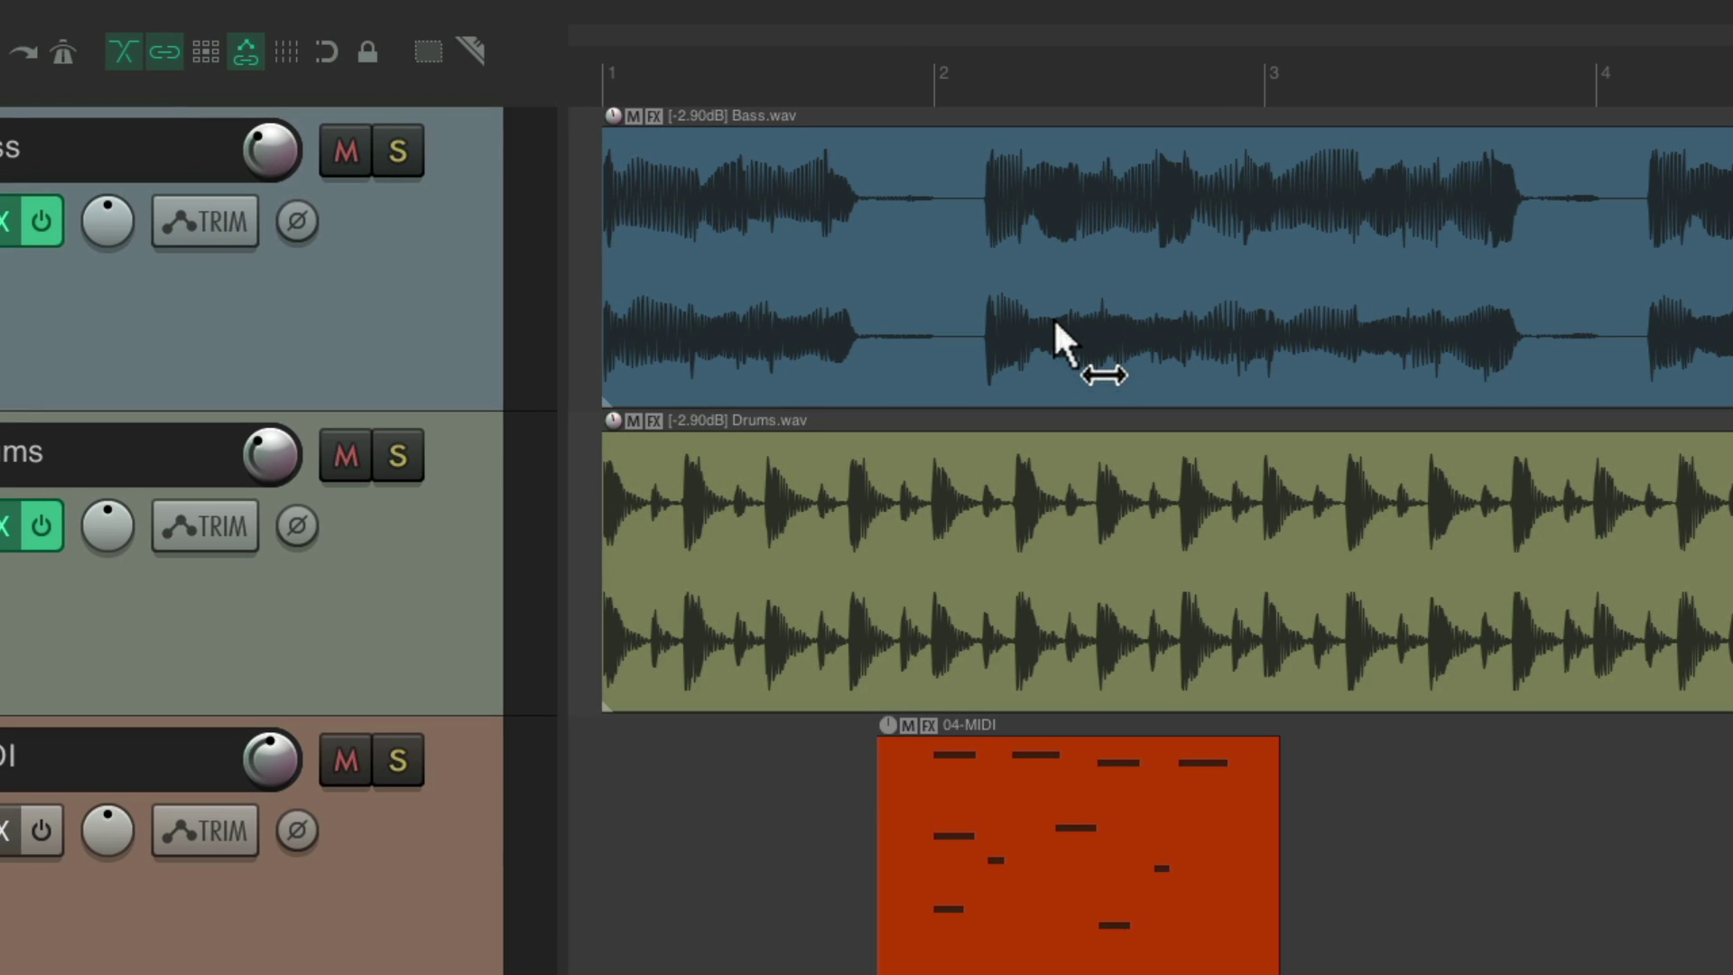
Move the Bass item from its upper half and undo it, and slide the contents of the Bass, Drums and 04-MIDI items from their lower halves.
drag(960, 181, 1061, 196)
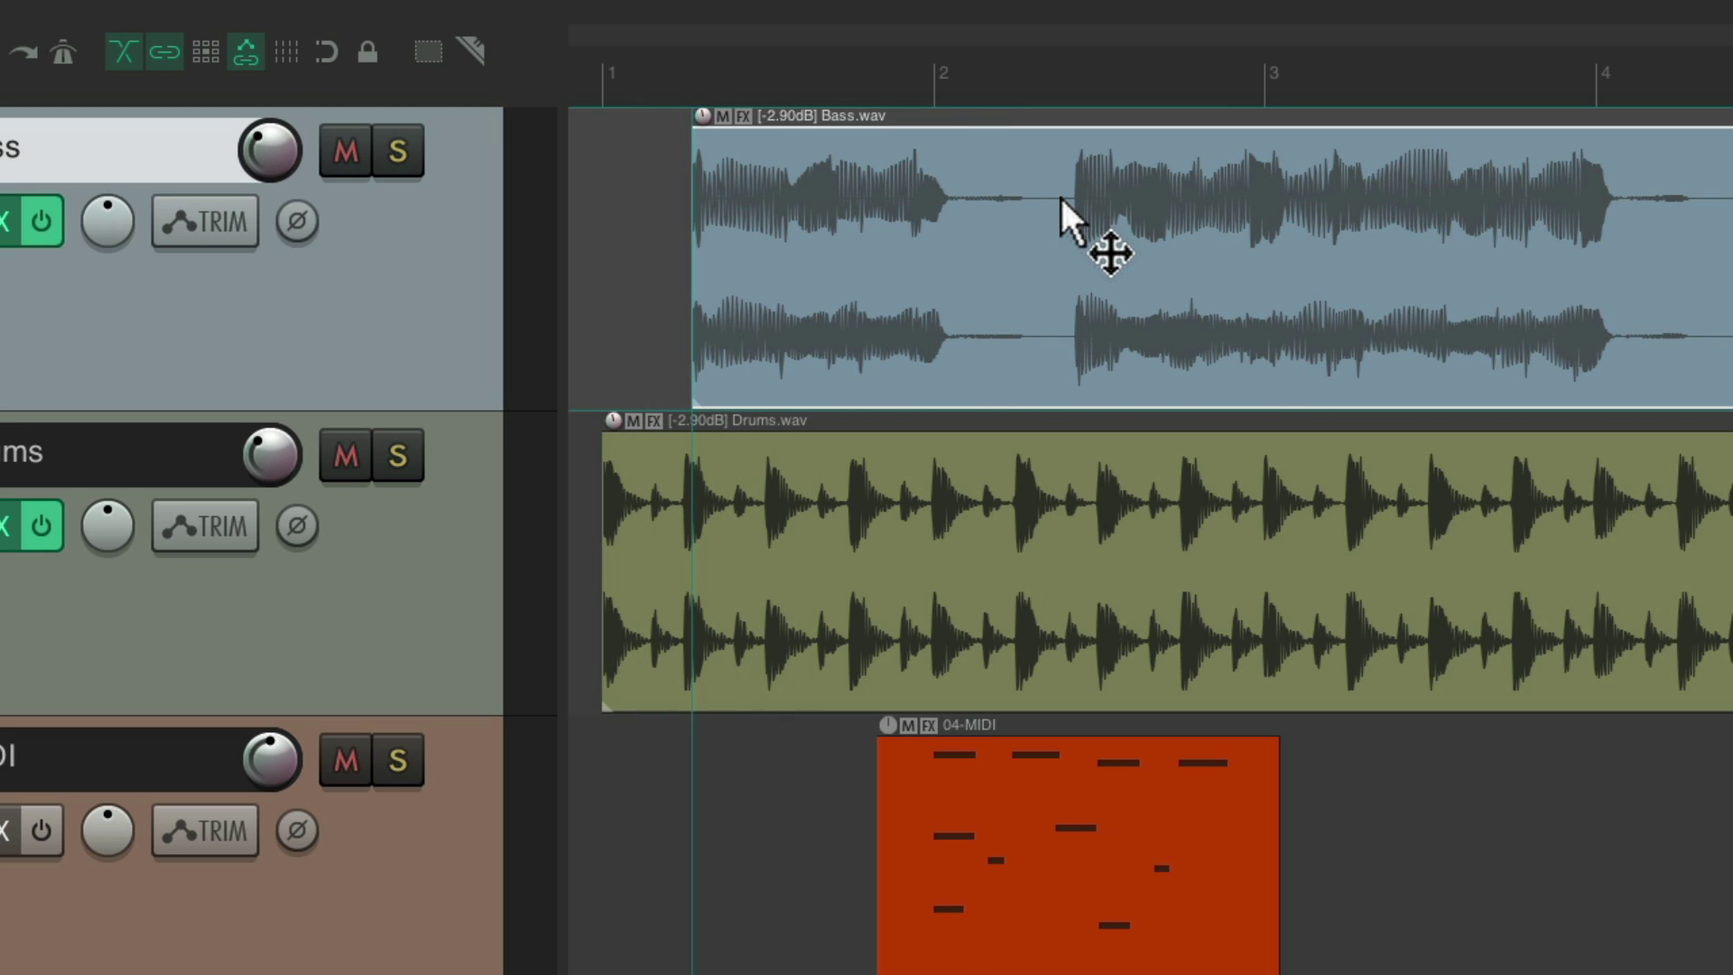
key(ctrl+z)
drag(966, 362, 1047, 318)
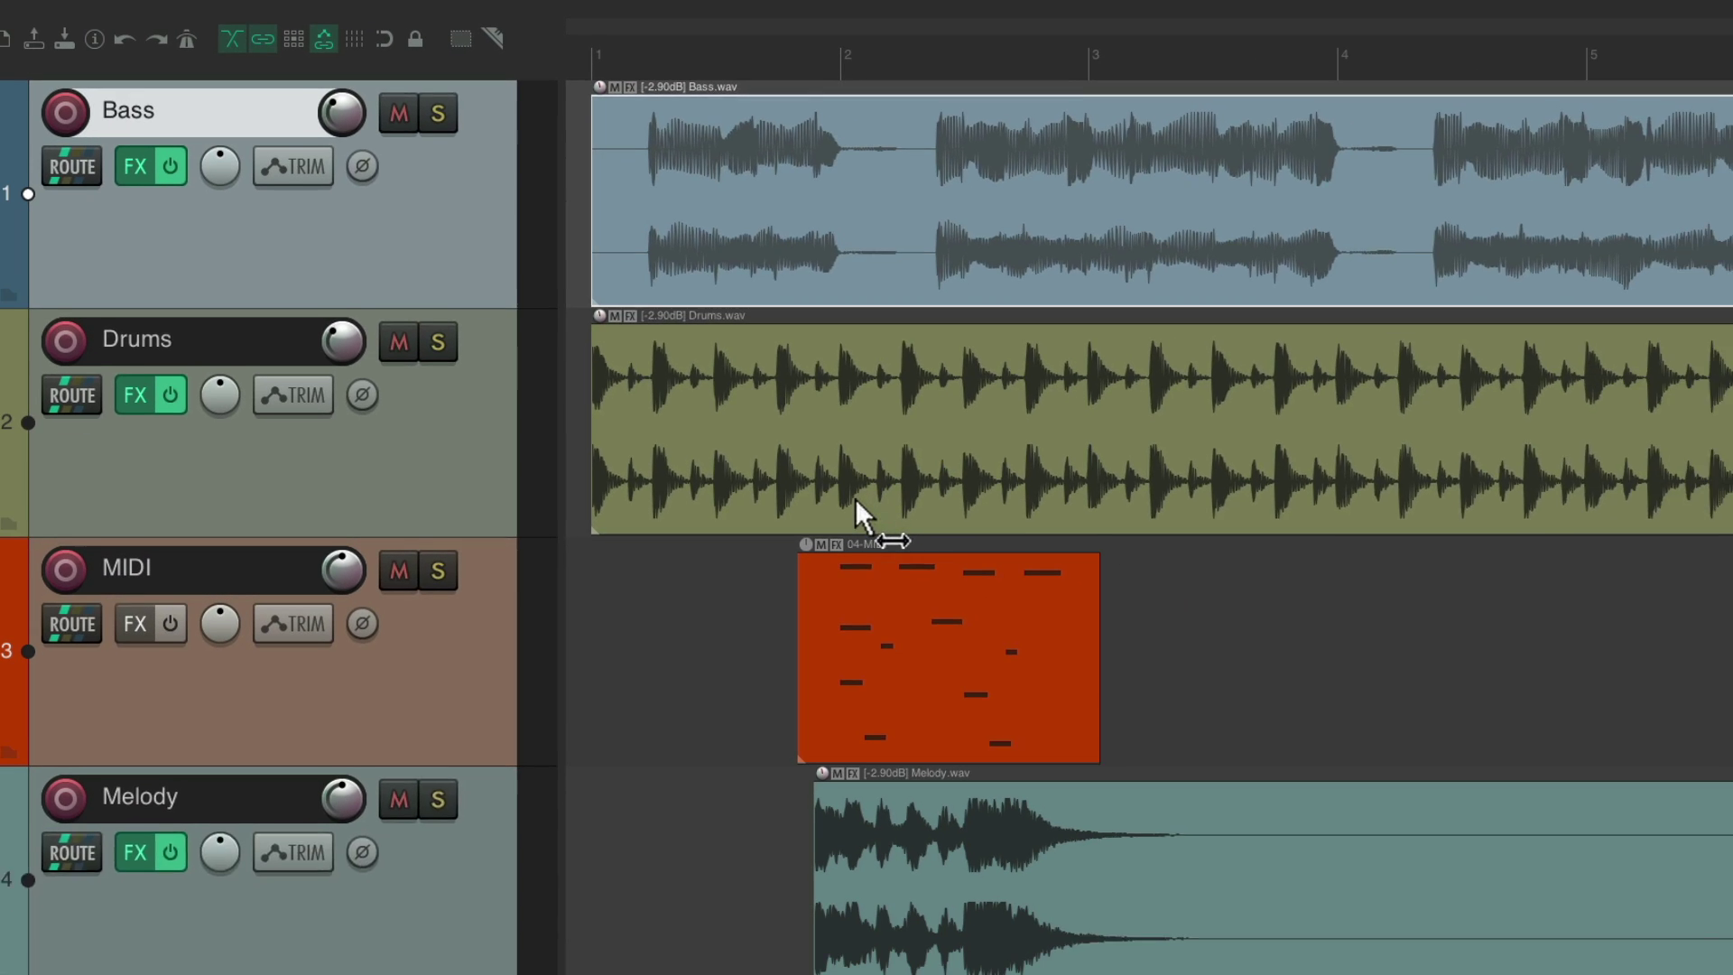
drag(961, 681, 1037, 635)
drag(912, 478, 911, 492)
drag(903, 644, 909, 701)
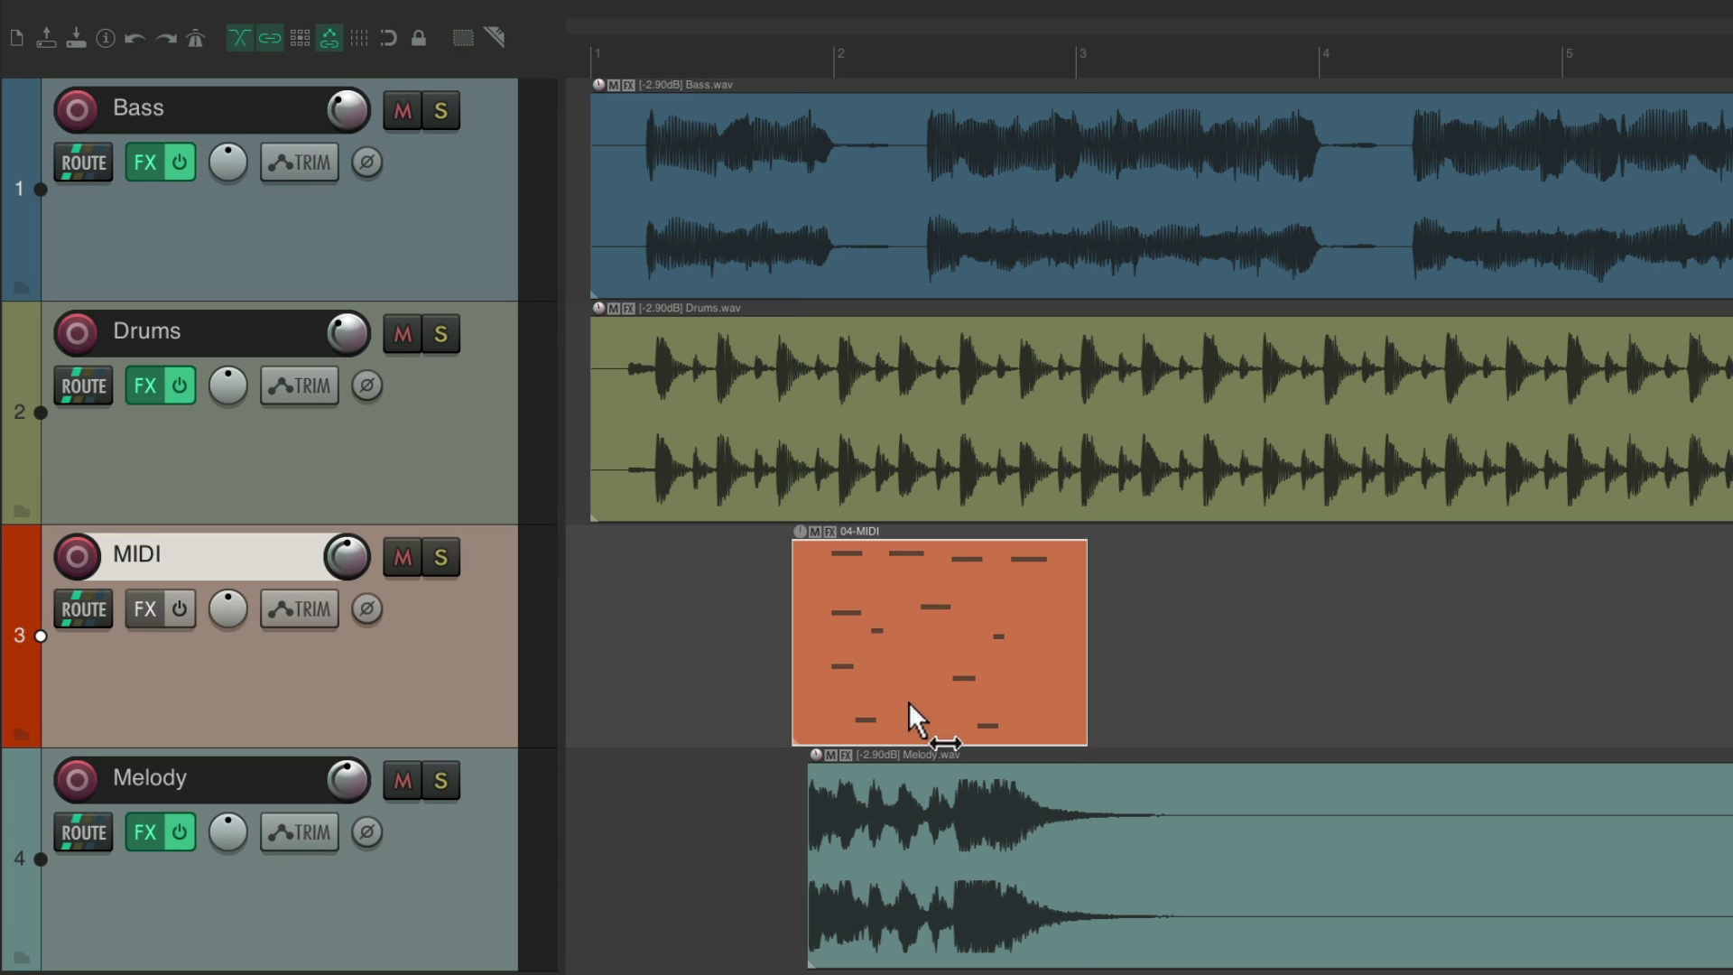
Set the bottom half's default left-drag action to Move item edges but not contents, and accept the preferences.
key(super+comma)
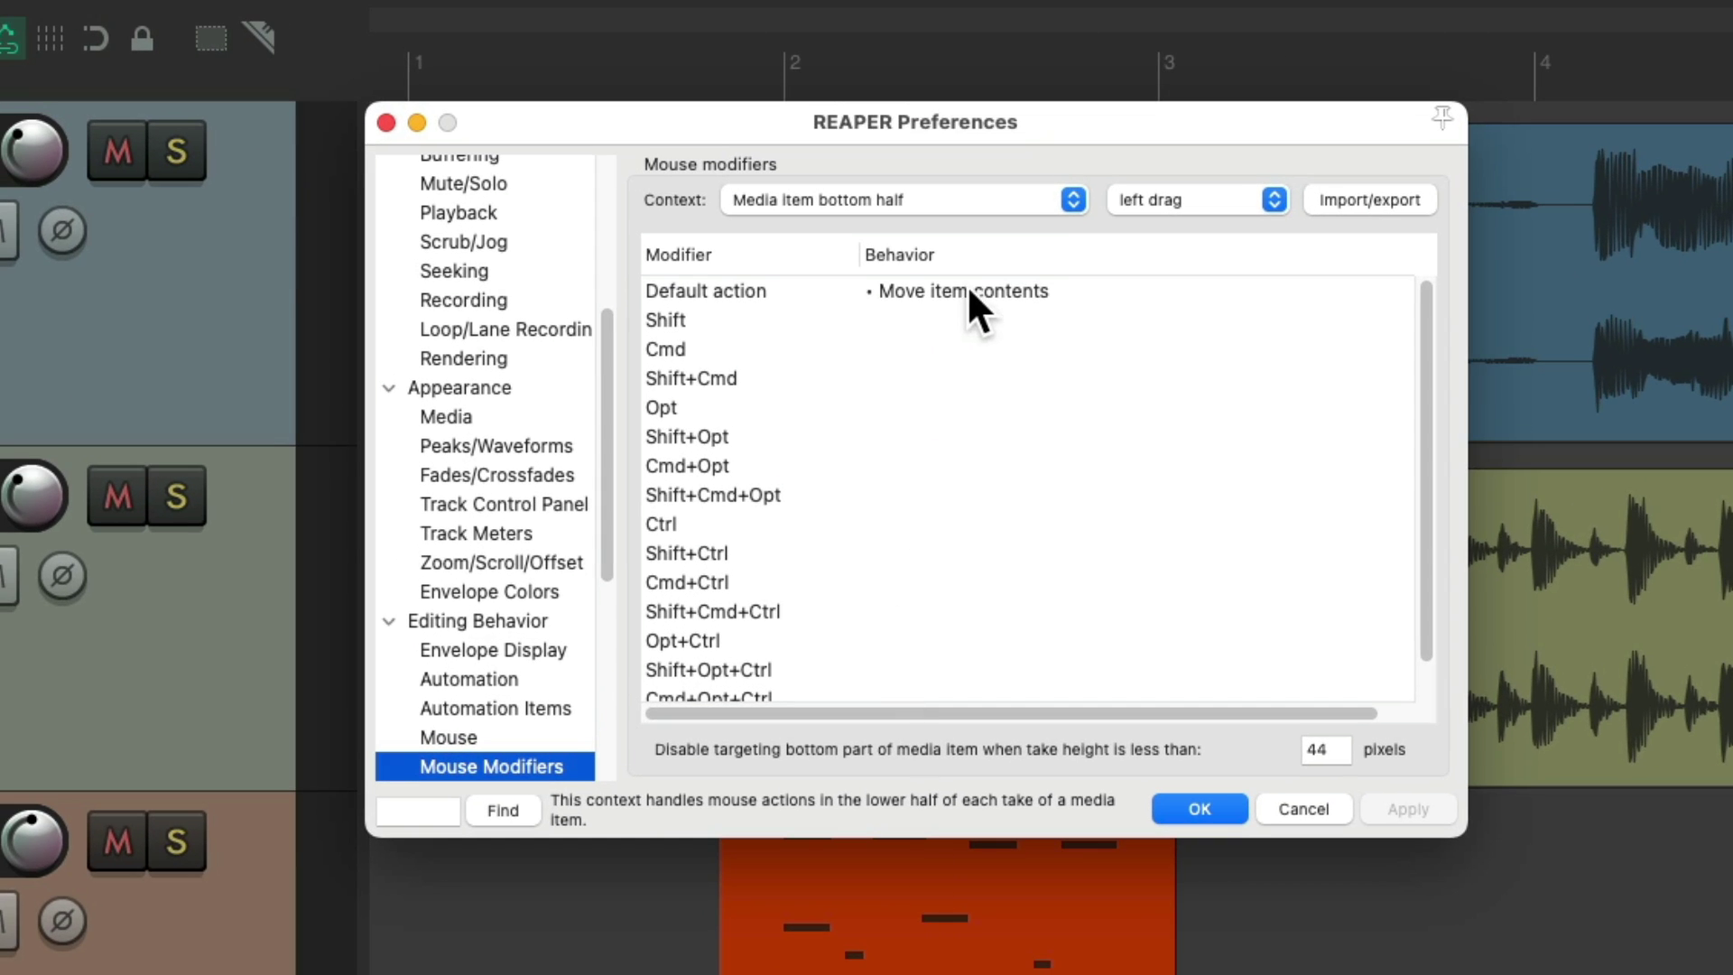
click(968, 284)
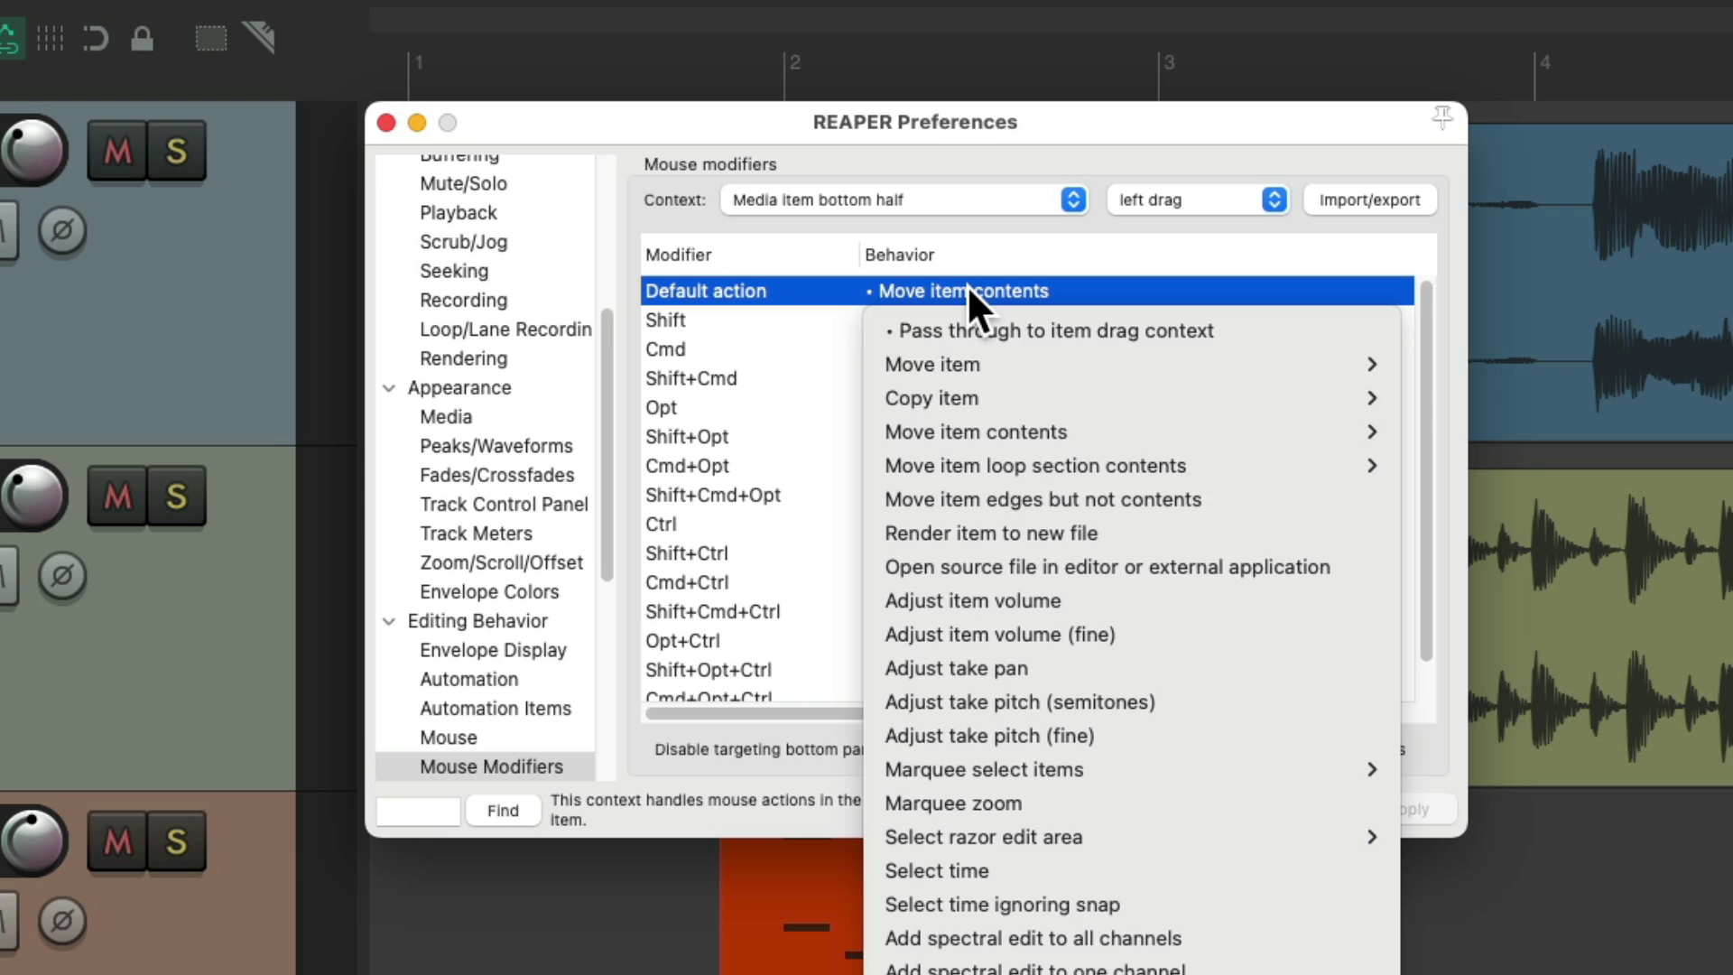
click(1035, 500)
key(Return)
Move the Bass item from its upper half and undo it, and shift only the edges of the Bass, Drums and 04-MIDI items from their lower halves.
drag(964, 226, 1028, 208)
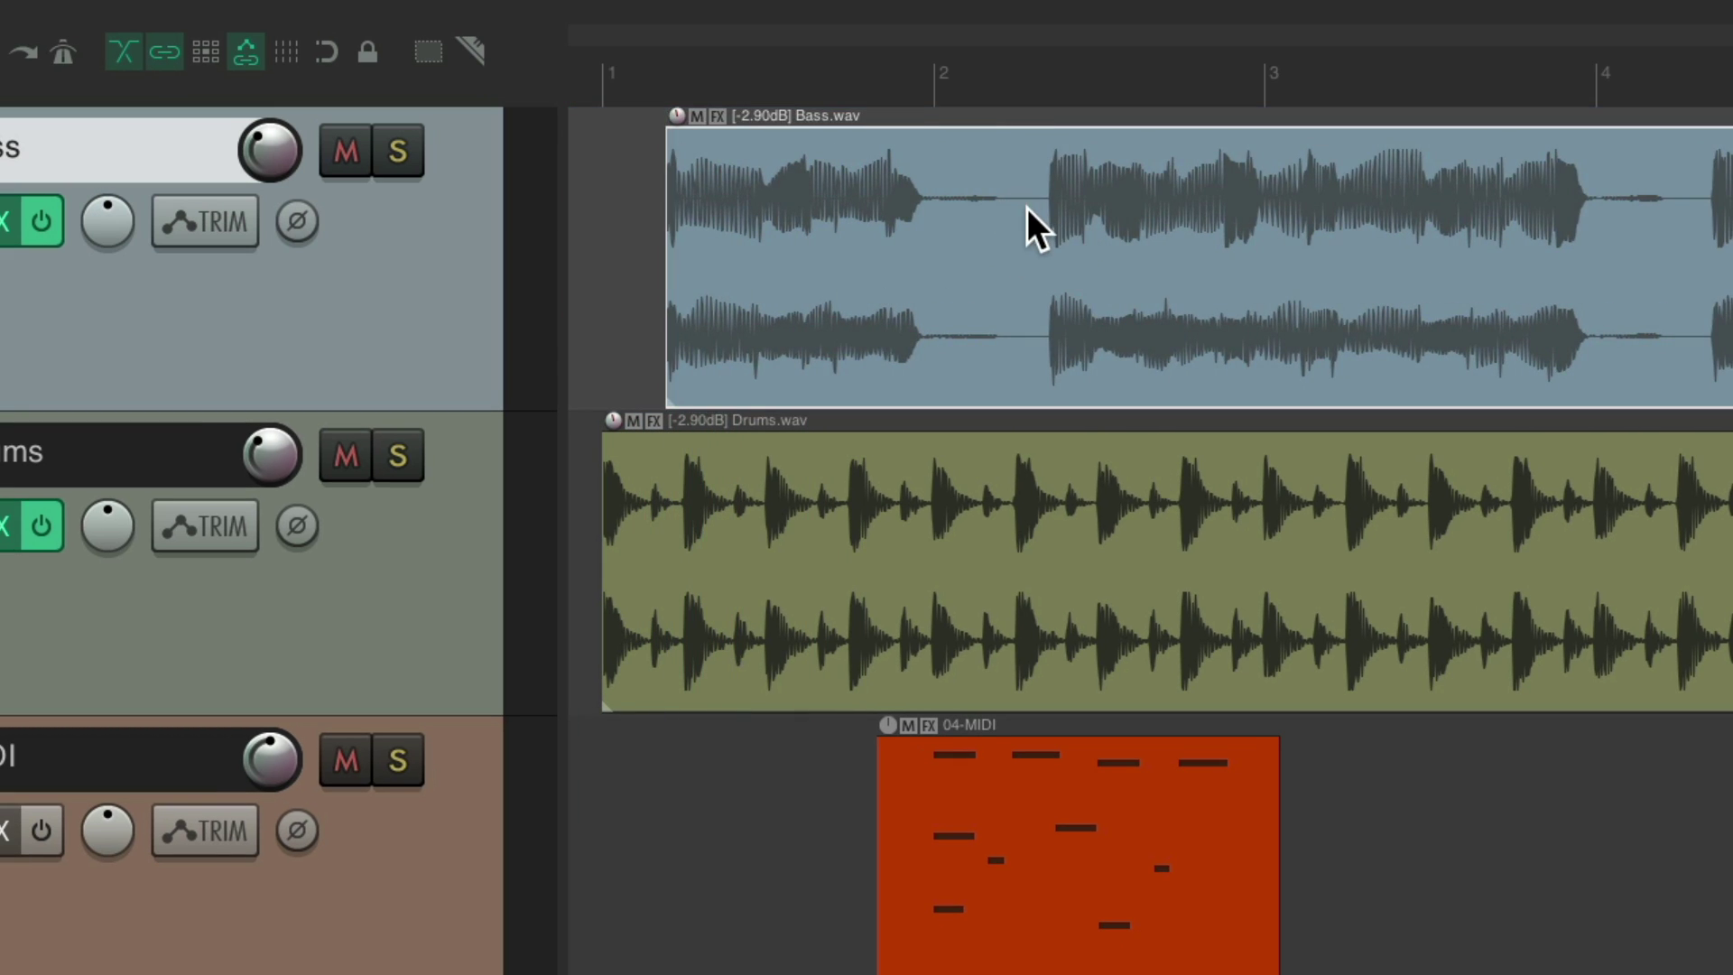
key(ctrl+z)
drag(959, 348, 1125, 318)
drag(907, 645, 995, 649)
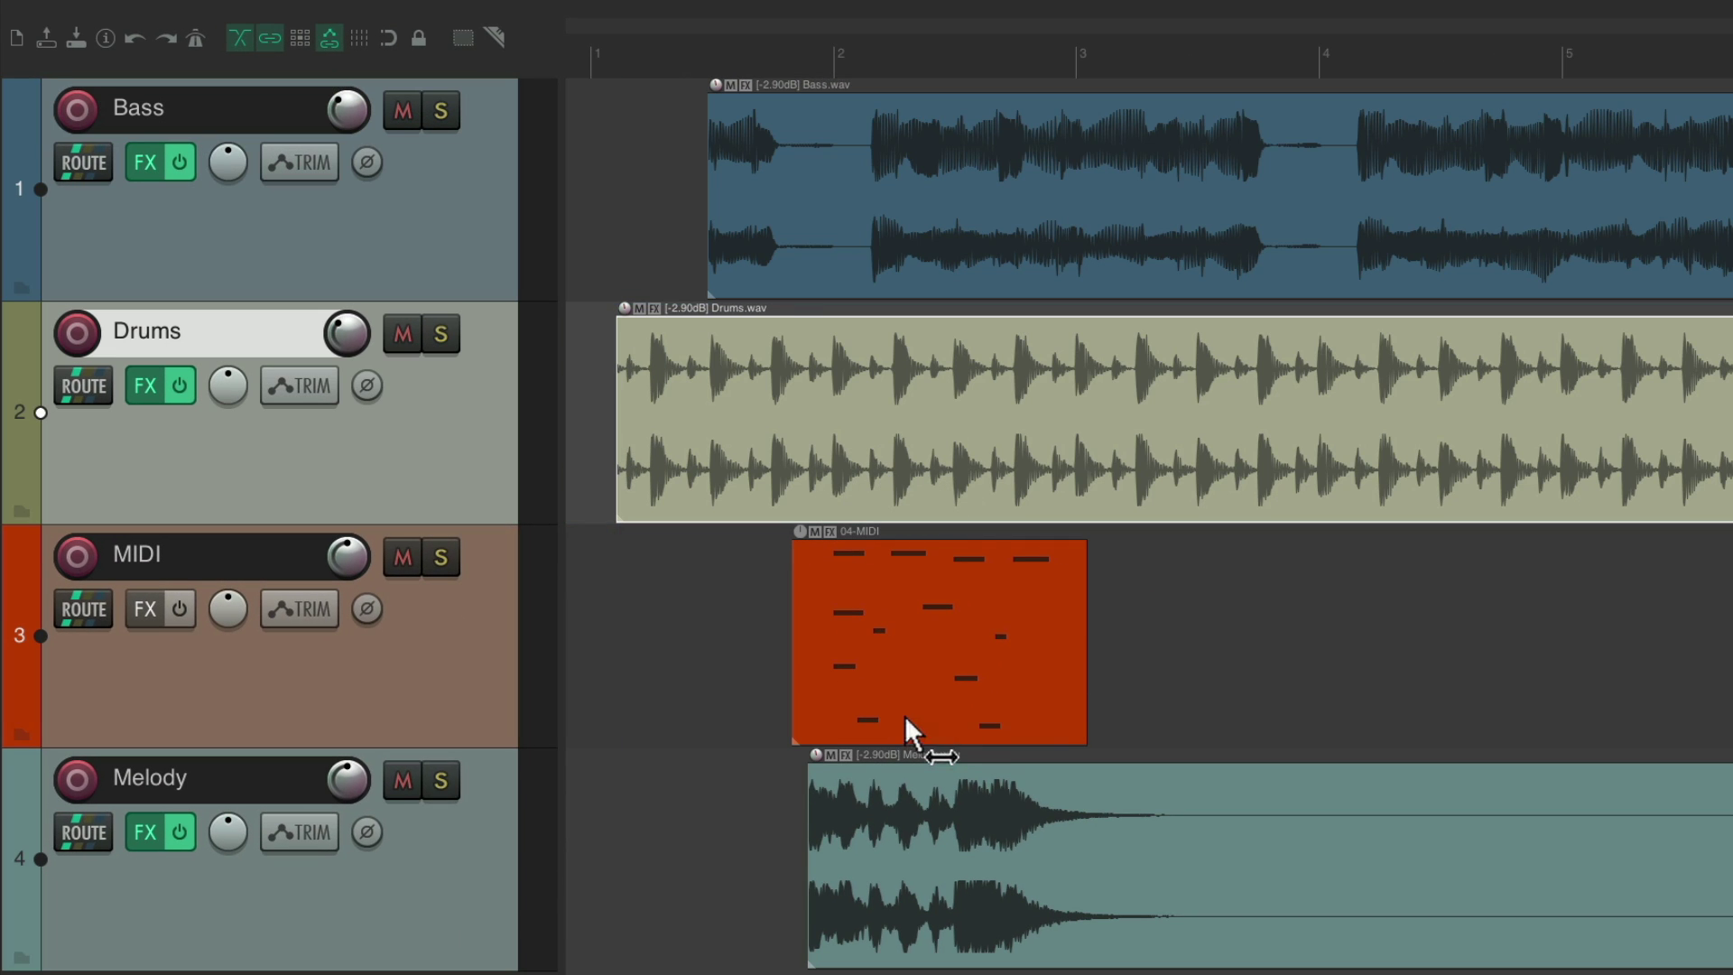
mouse_move(904, 716)
mouse_down()
mouse_move(851, 700)
mouse_move(892, 700)
mouse_up()
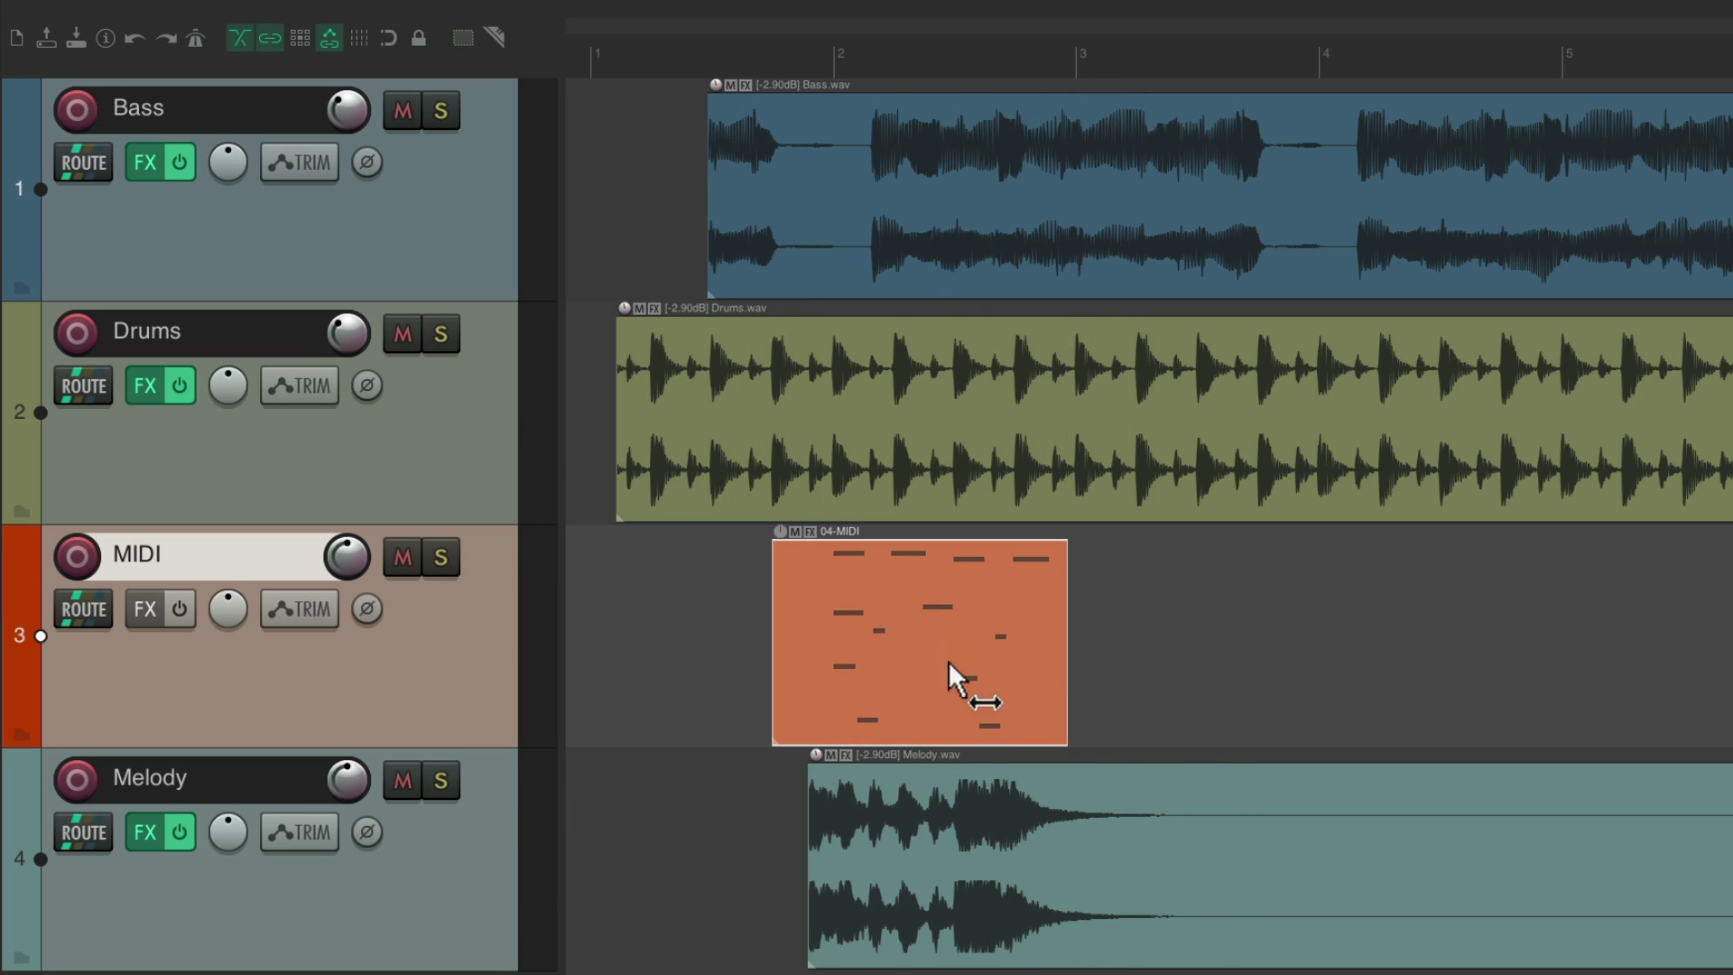
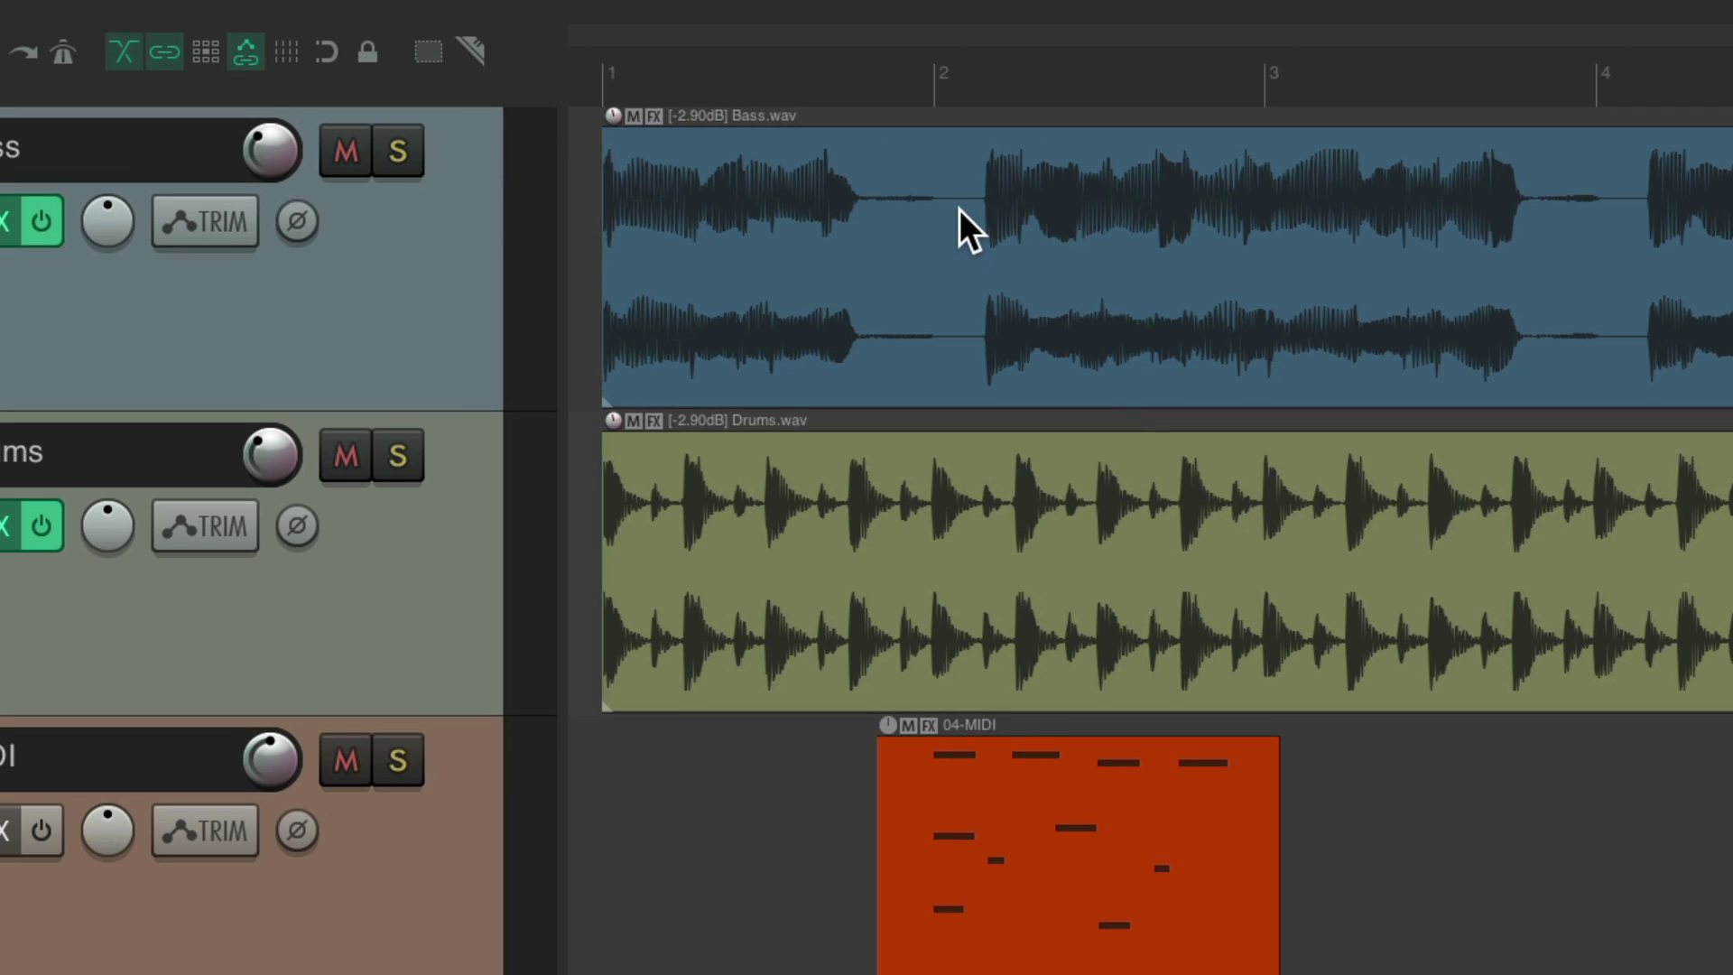
Move the Bass item past bar 1 from its upper half, and undo the move.
drag(949, 194, 1071, 229)
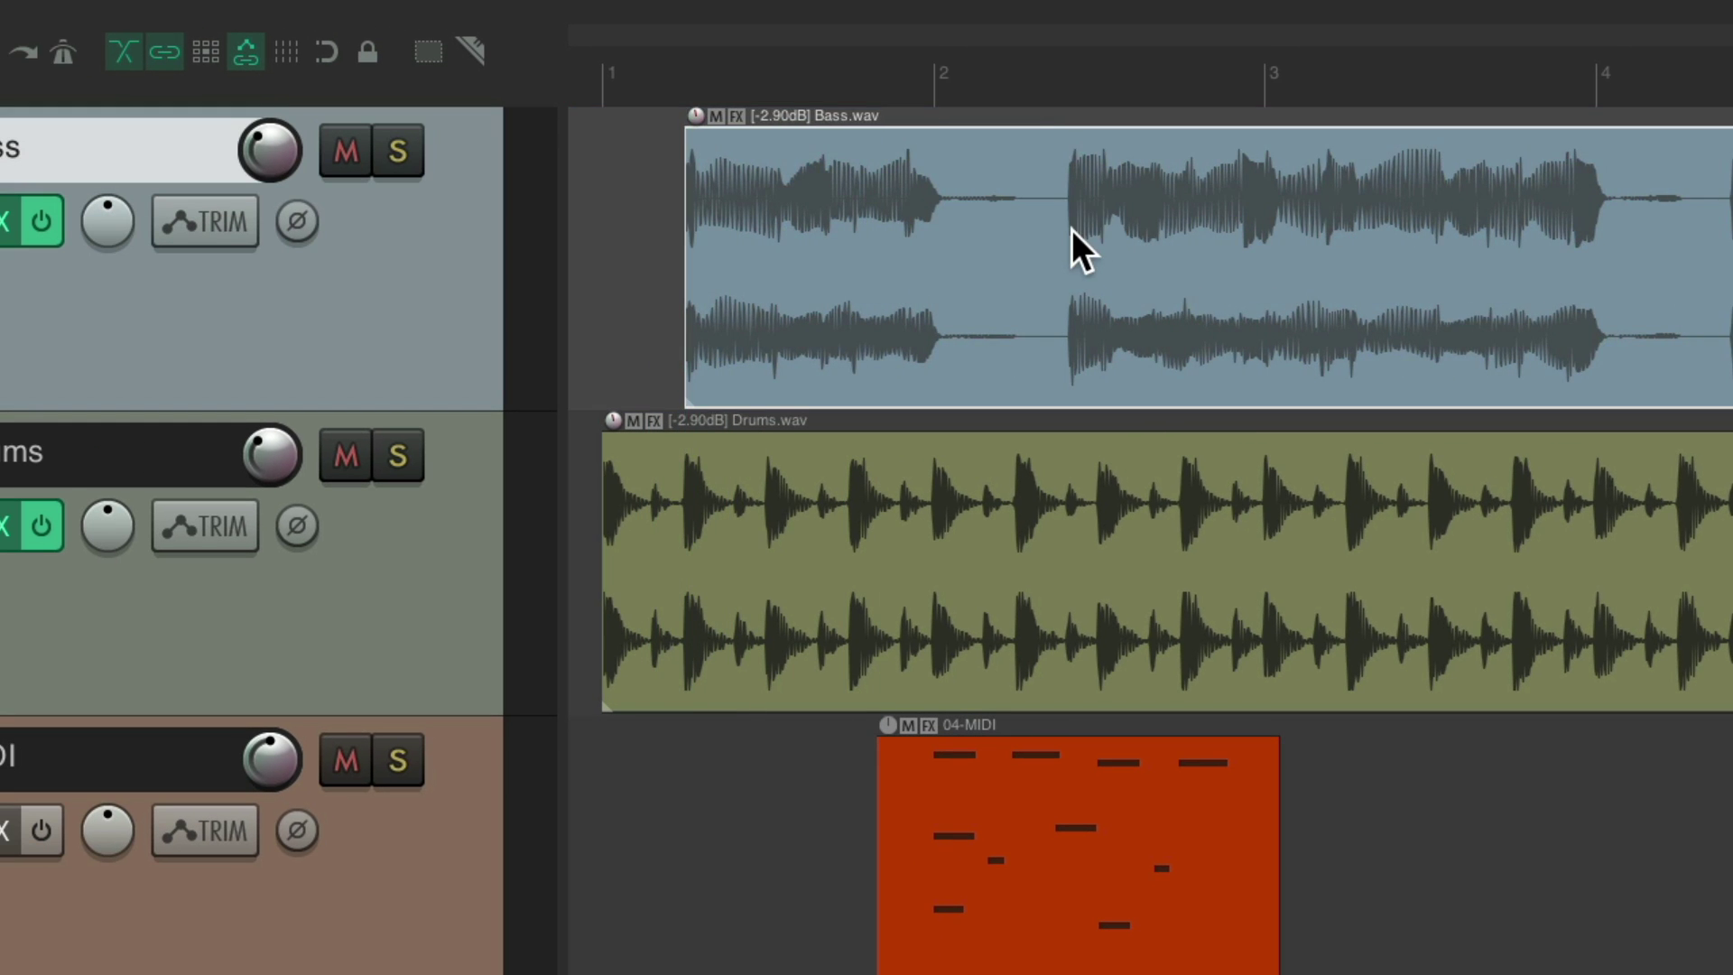
key(ctrl+z)
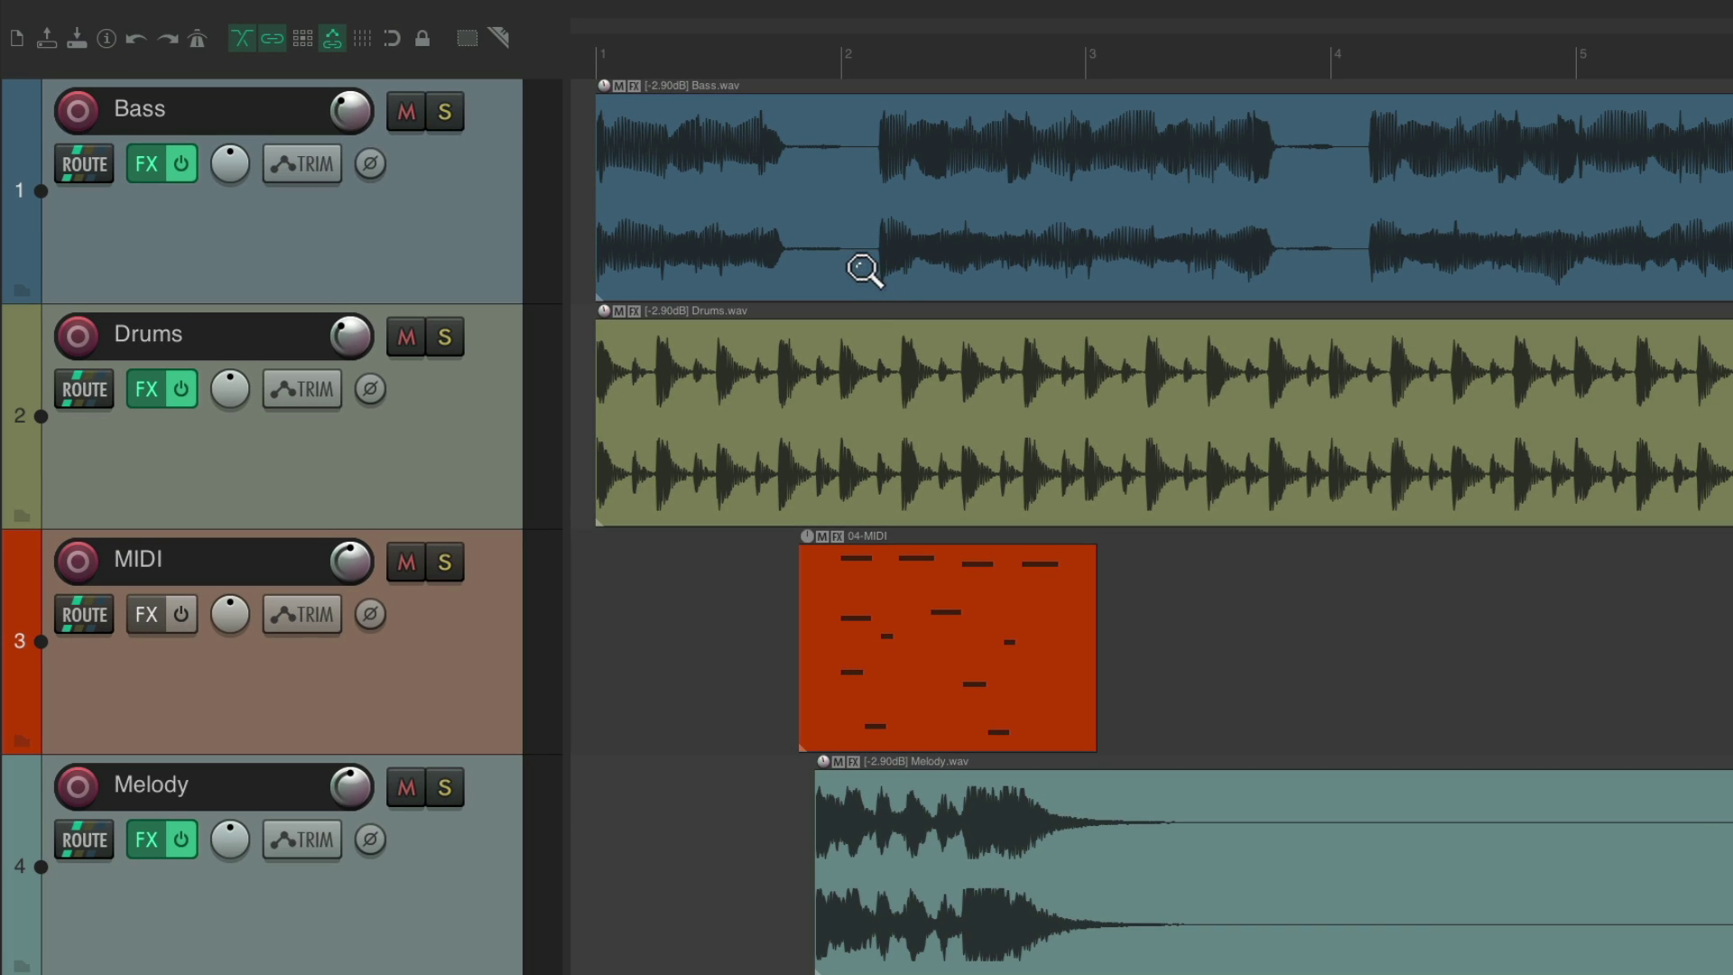
Marquee-zoom from the Bass item's lower half into the note after bar 2, and across several tracks, zooming back out each time.
drag(956, 356, 989, 355)
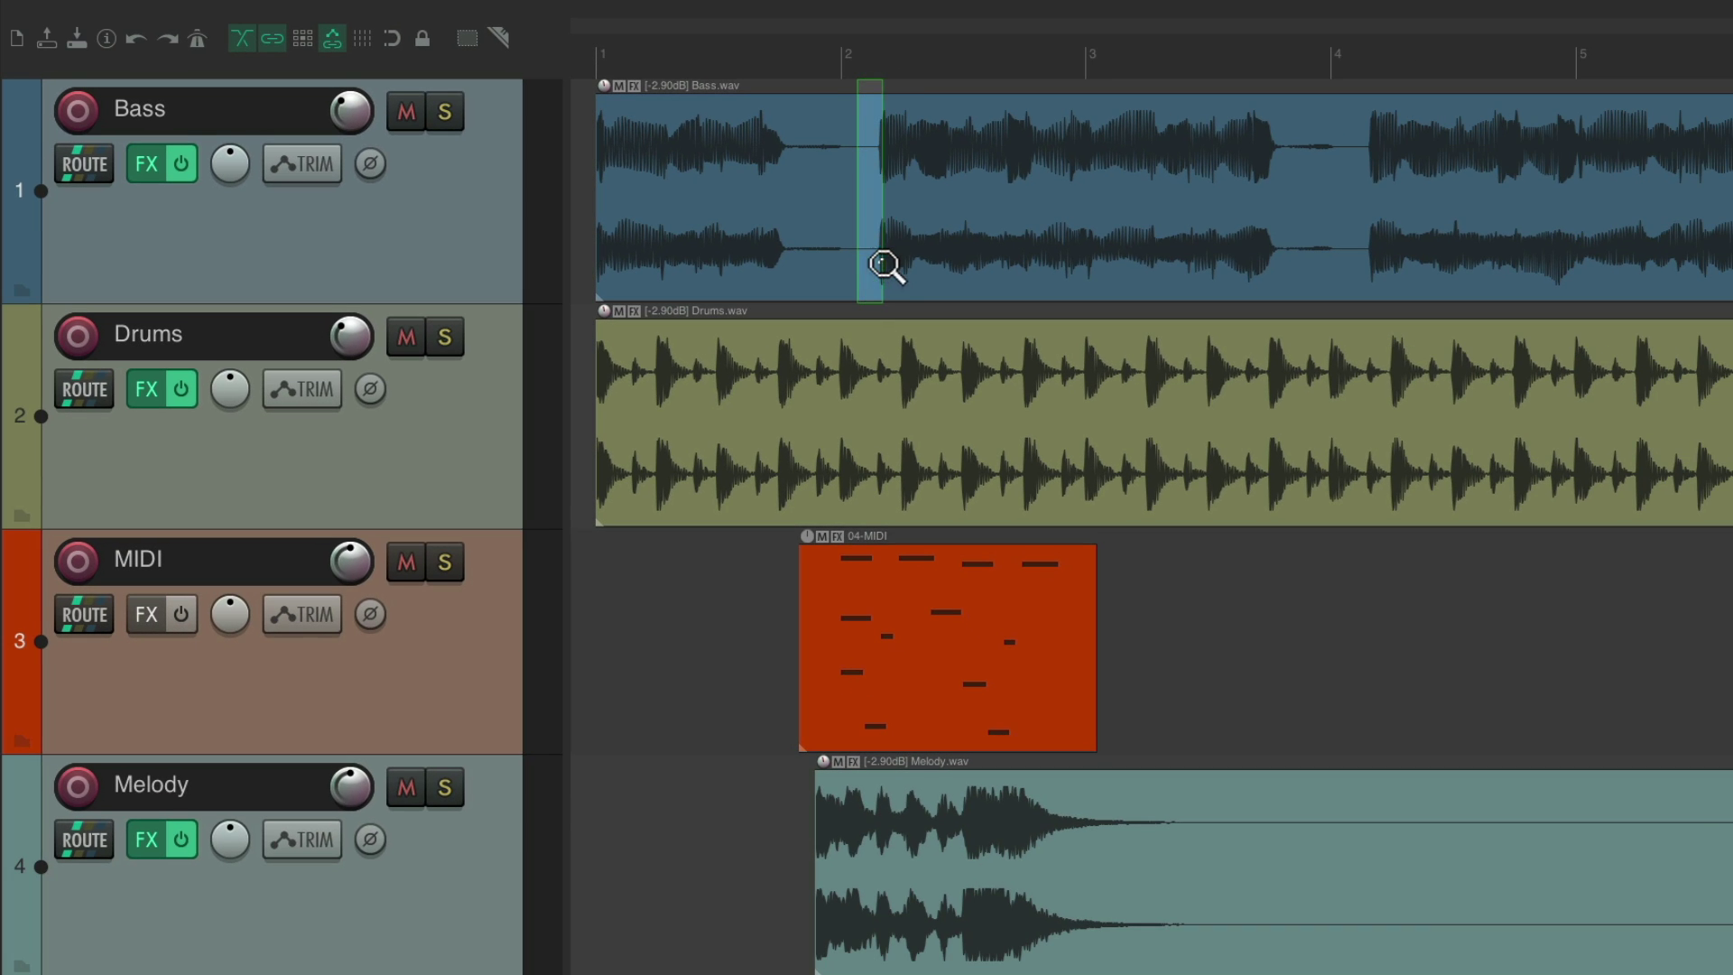
drag(884, 264, 915, 272)
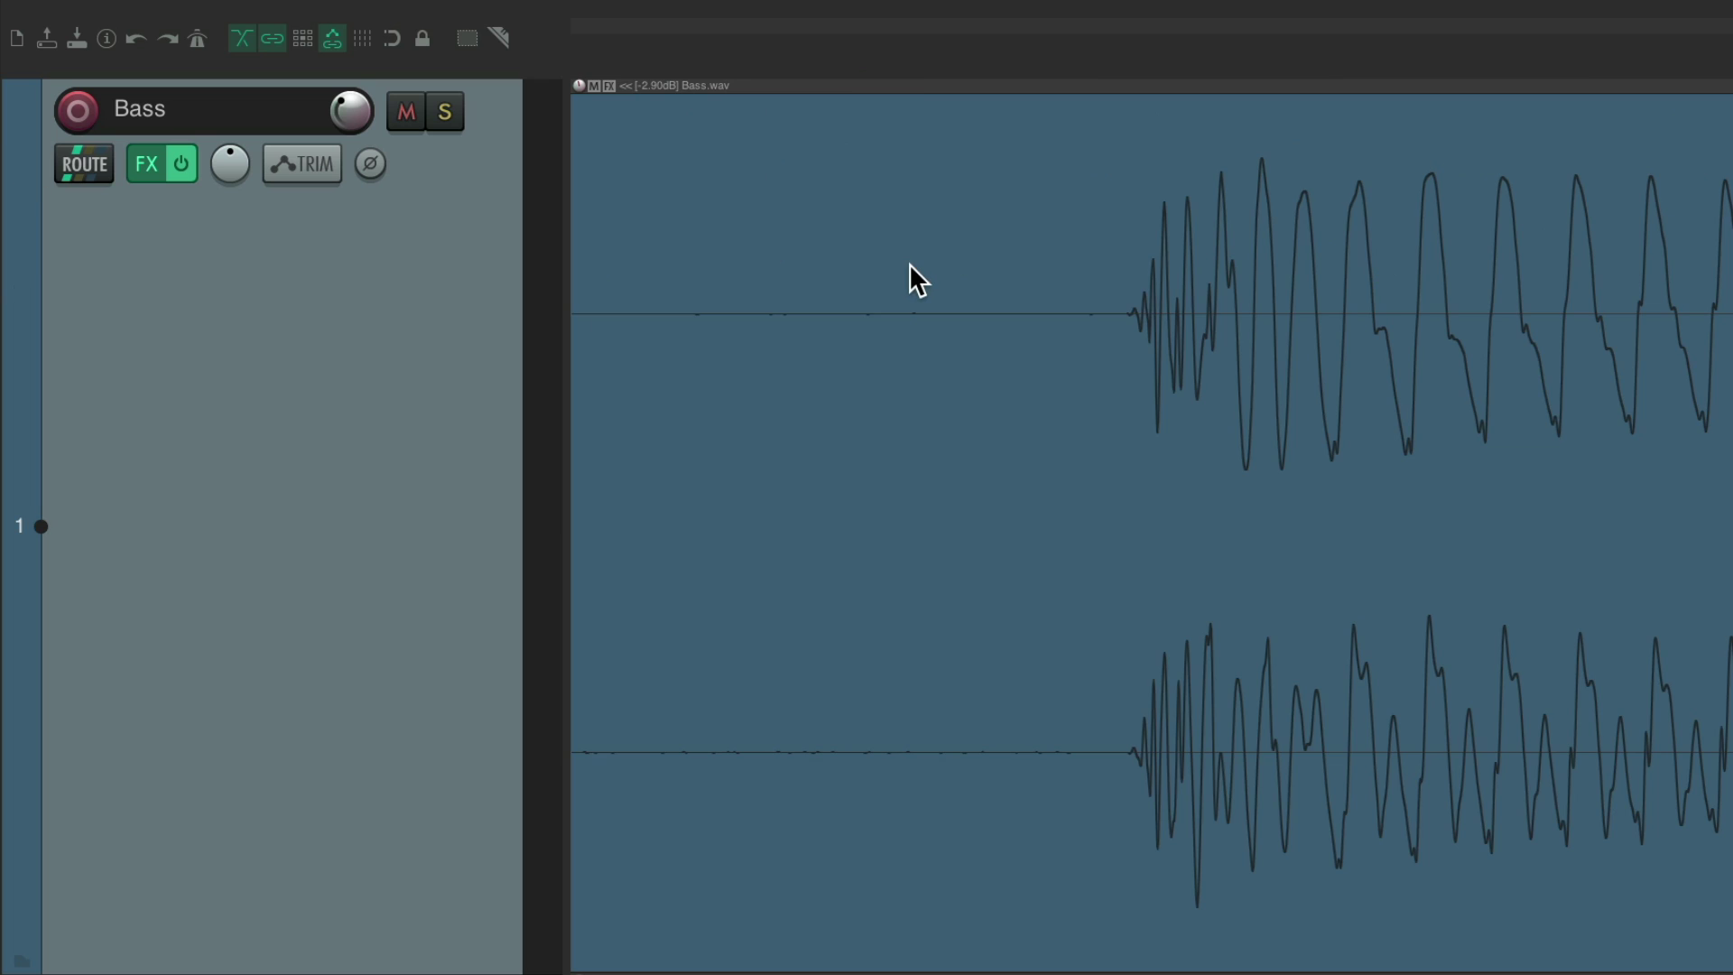
drag(1074, 771, 1279, 795)
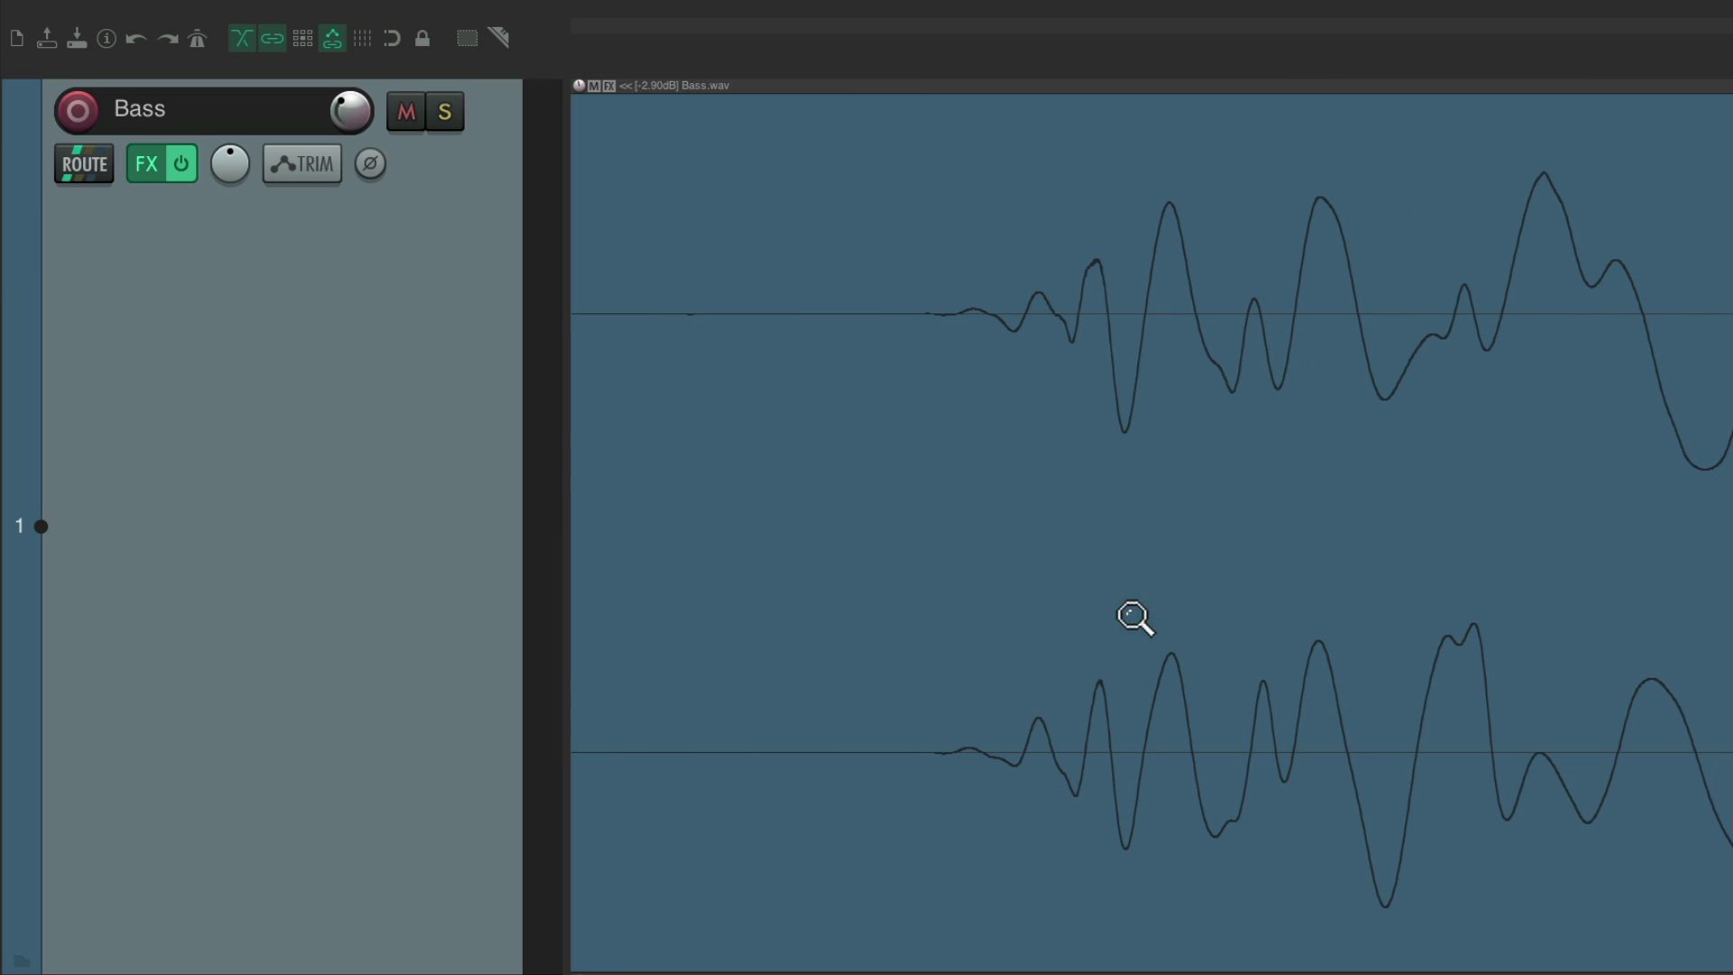
right_click(1108, 550)
drag(870, 256, 917, 618)
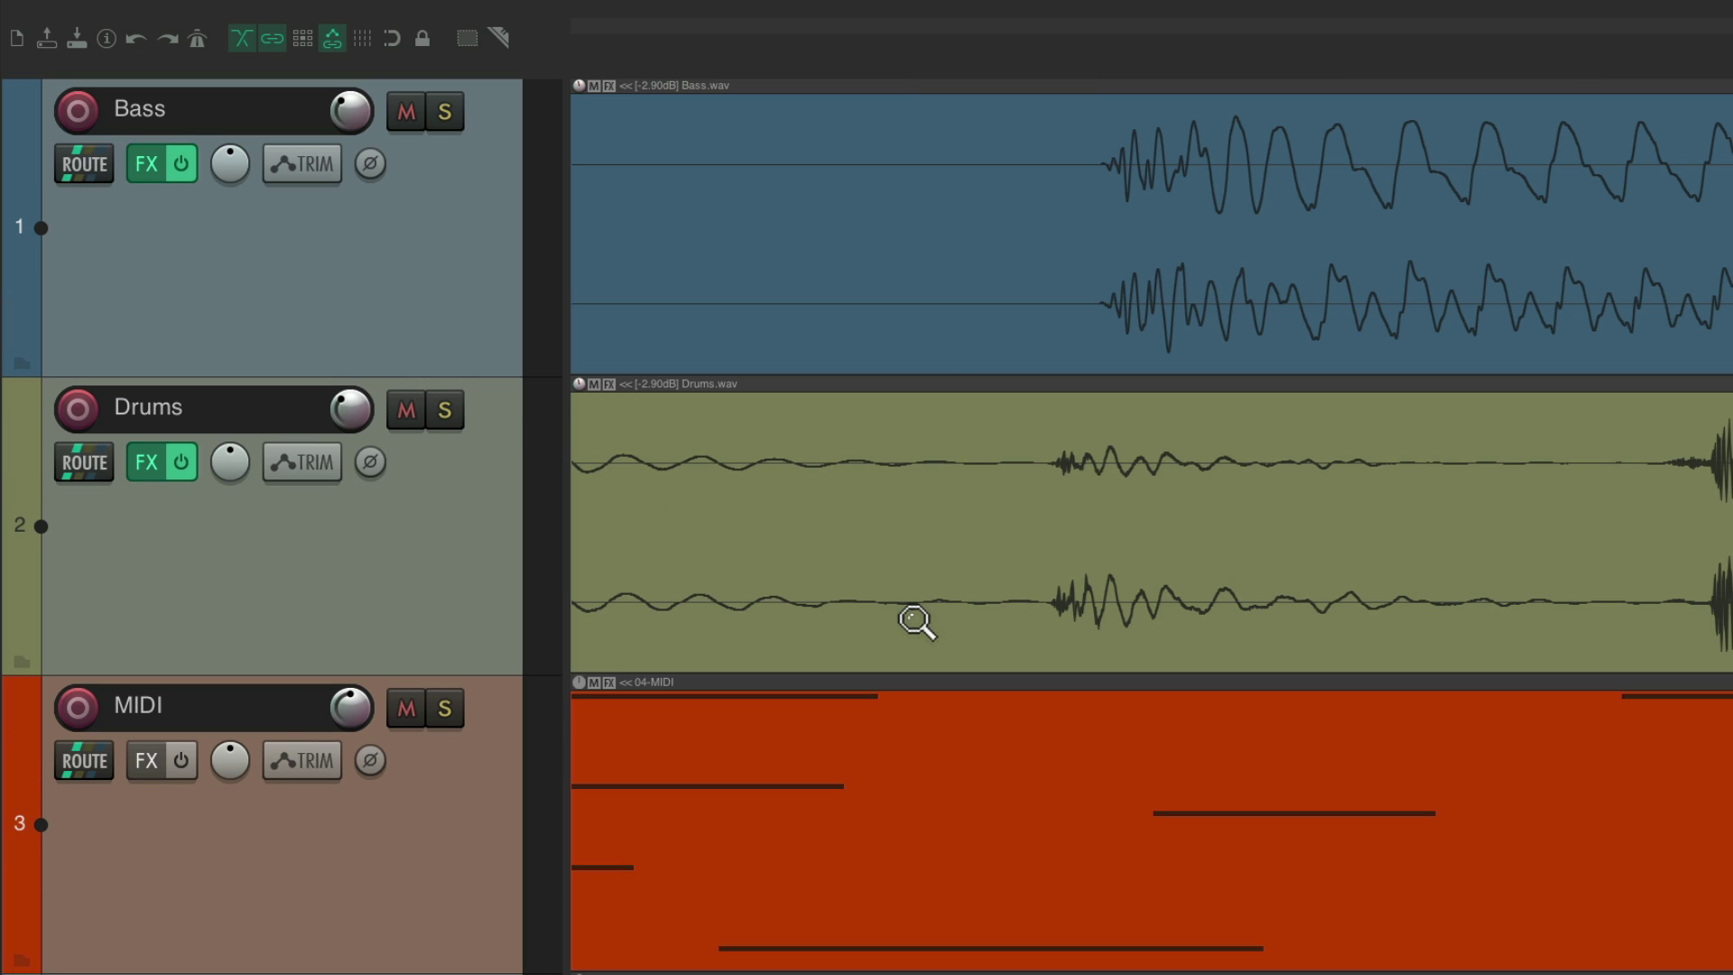
drag(985, 342, 1263, 519)
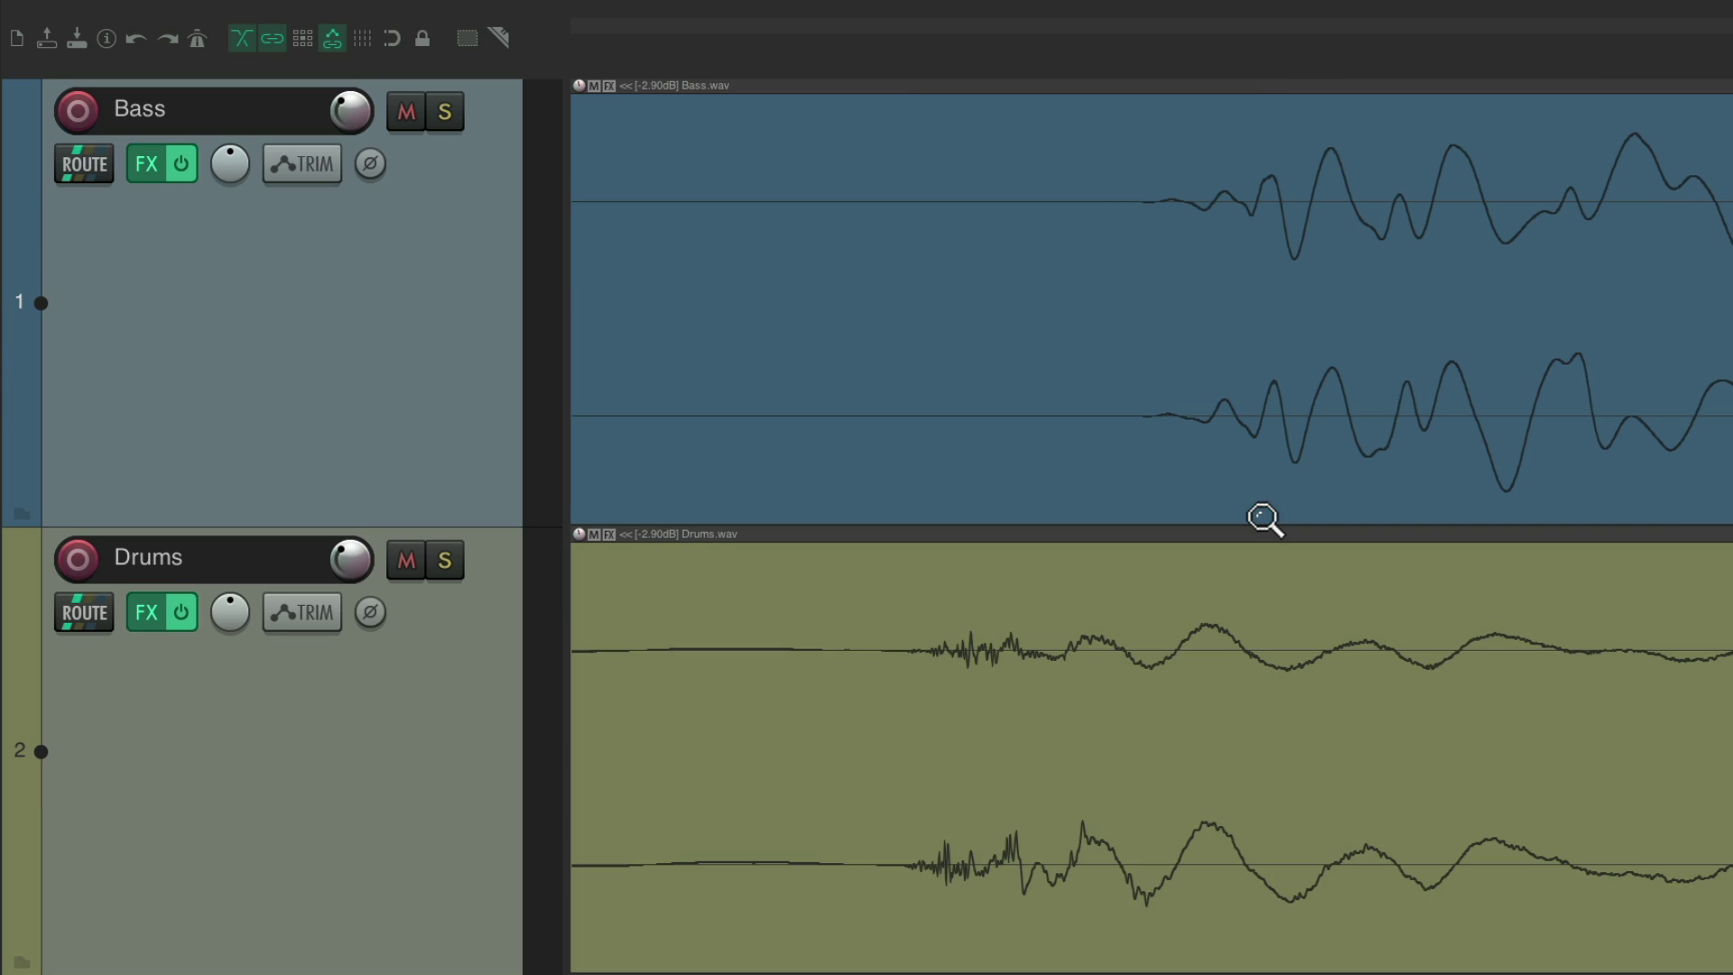
right_click(1266, 515)
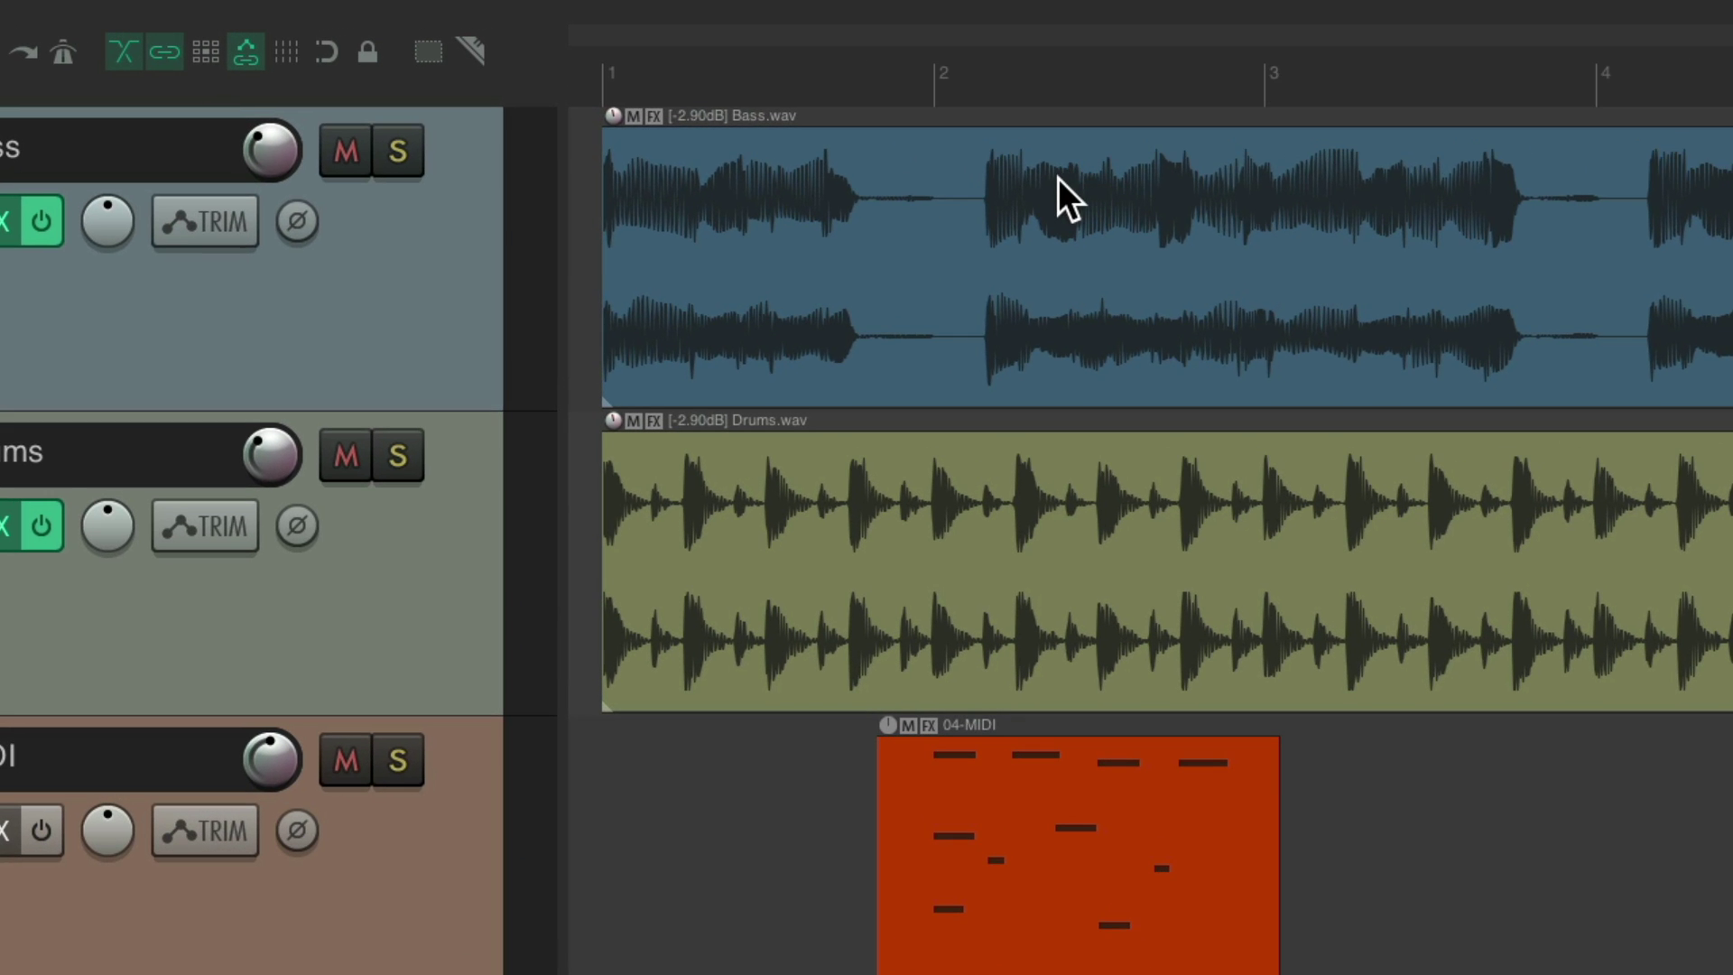
Move the whole Bass item rightward from its upper half again, and undo it.
click(969, 122)
drag(1106, 163, 1086, 162)
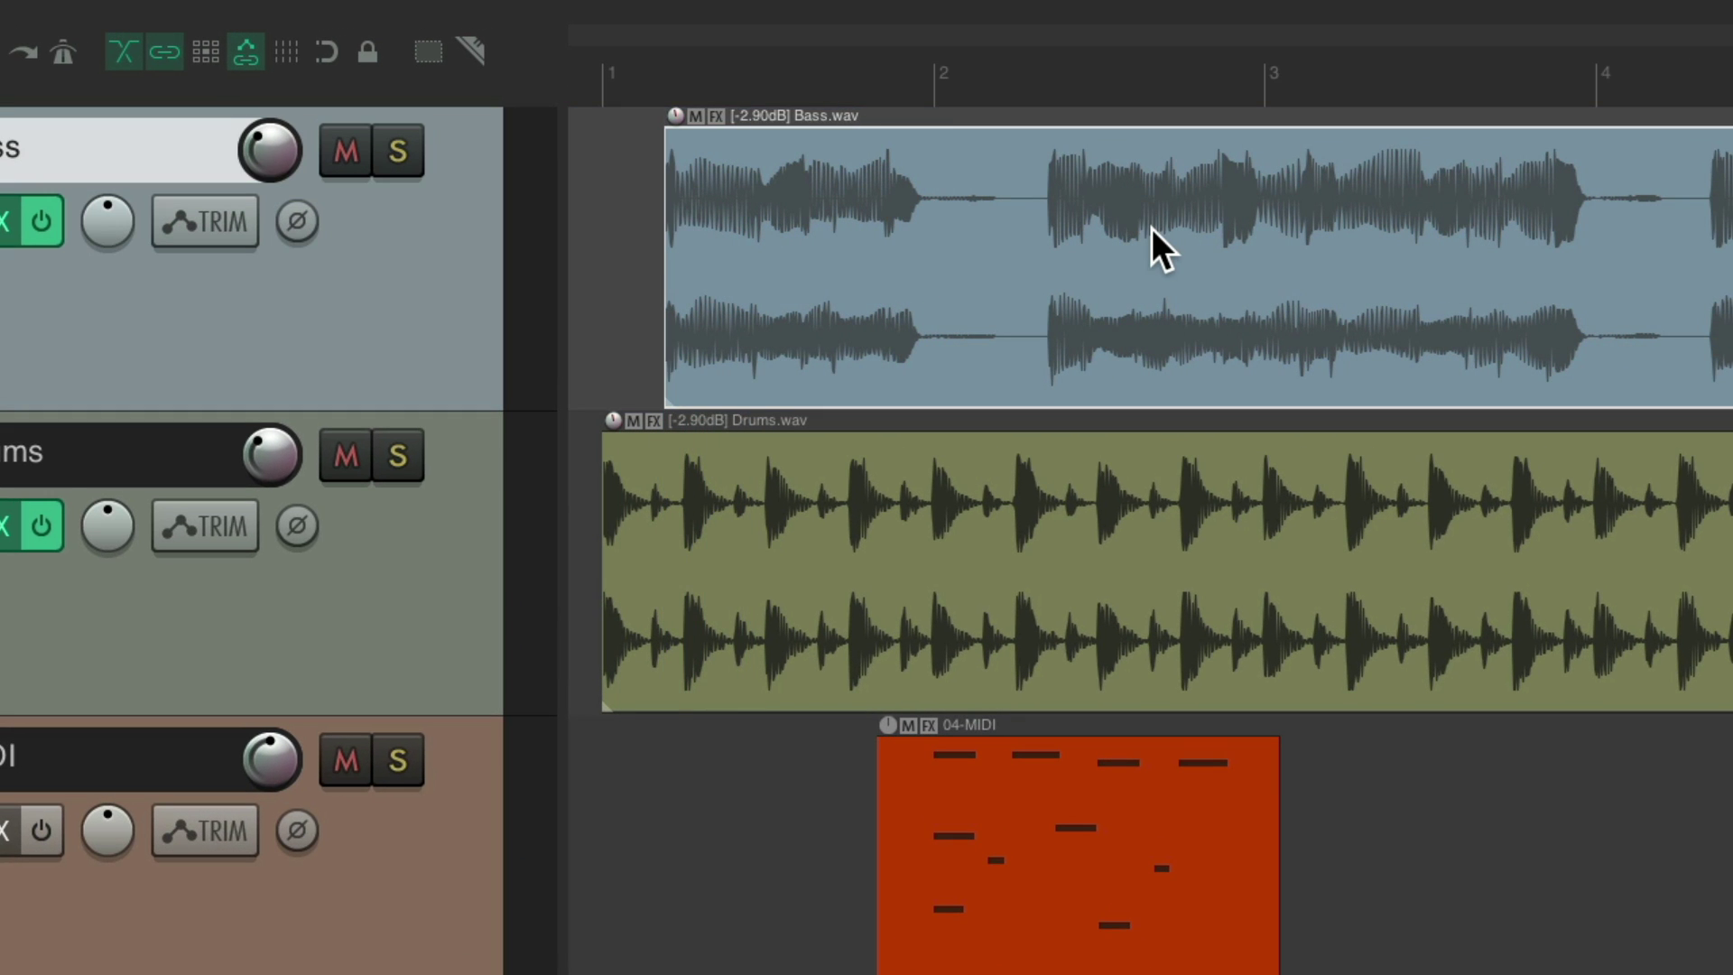
key(ctrl+z)
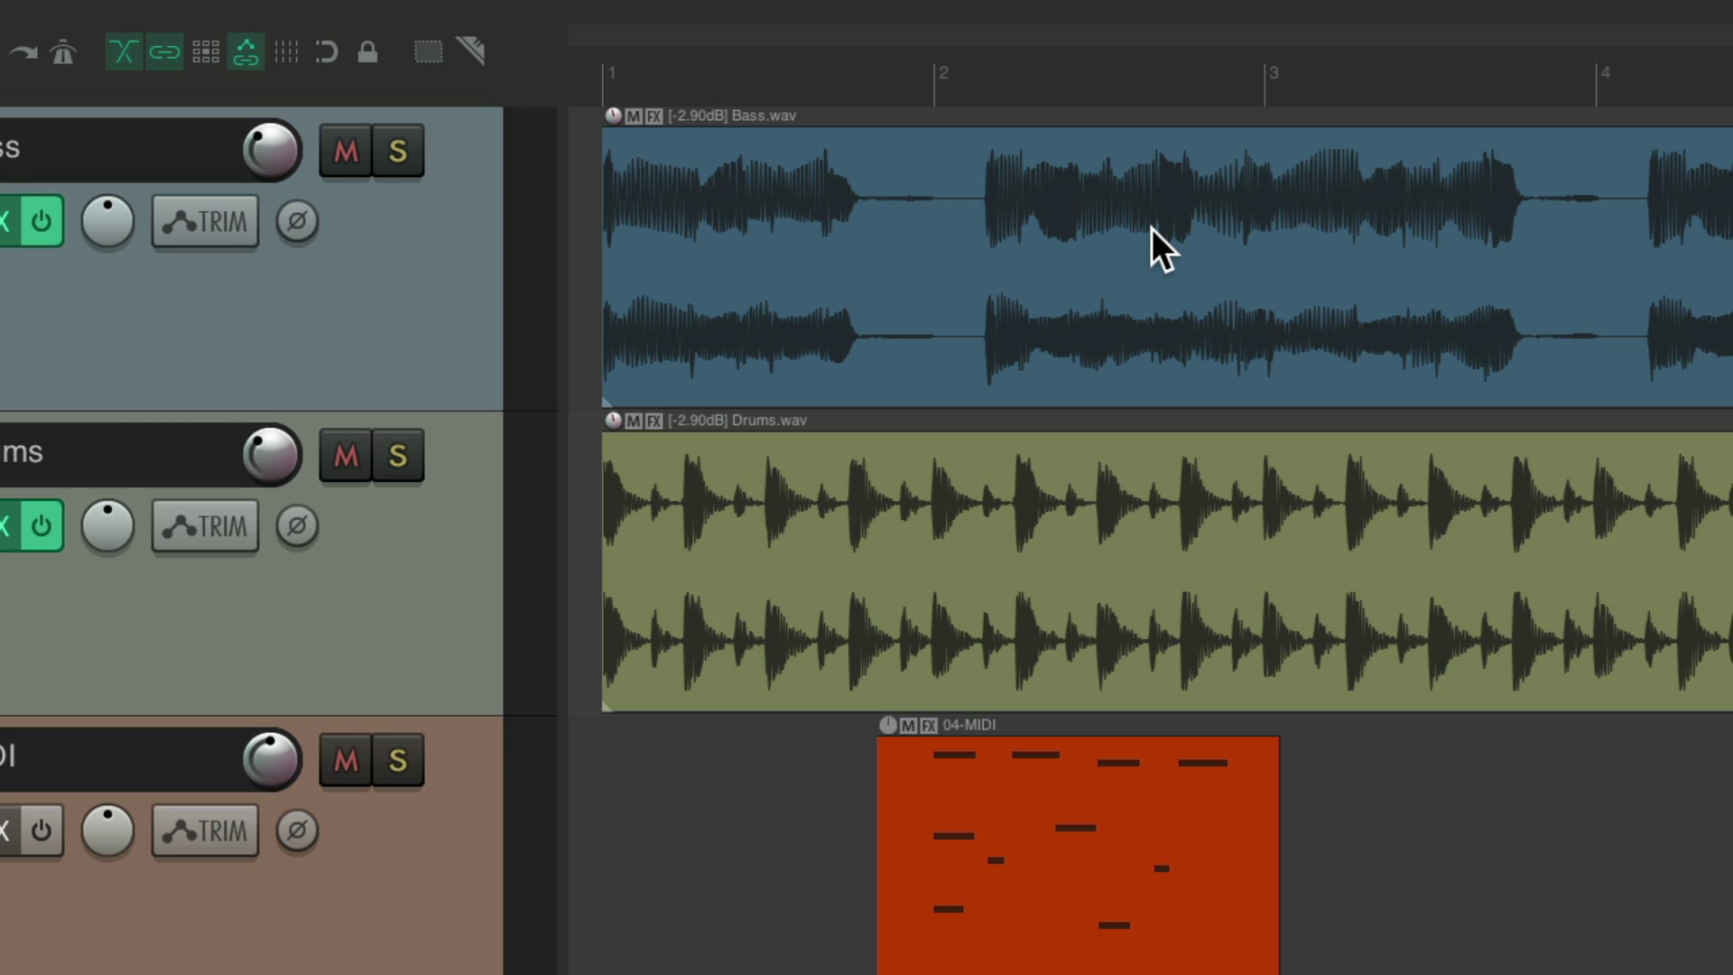
Review the Media item left-drag behaviors, and set the bottom half's default left-drag action to Move item, Ignoring snap, accepting the preferences.
key(super+comma)
click(981, 201)
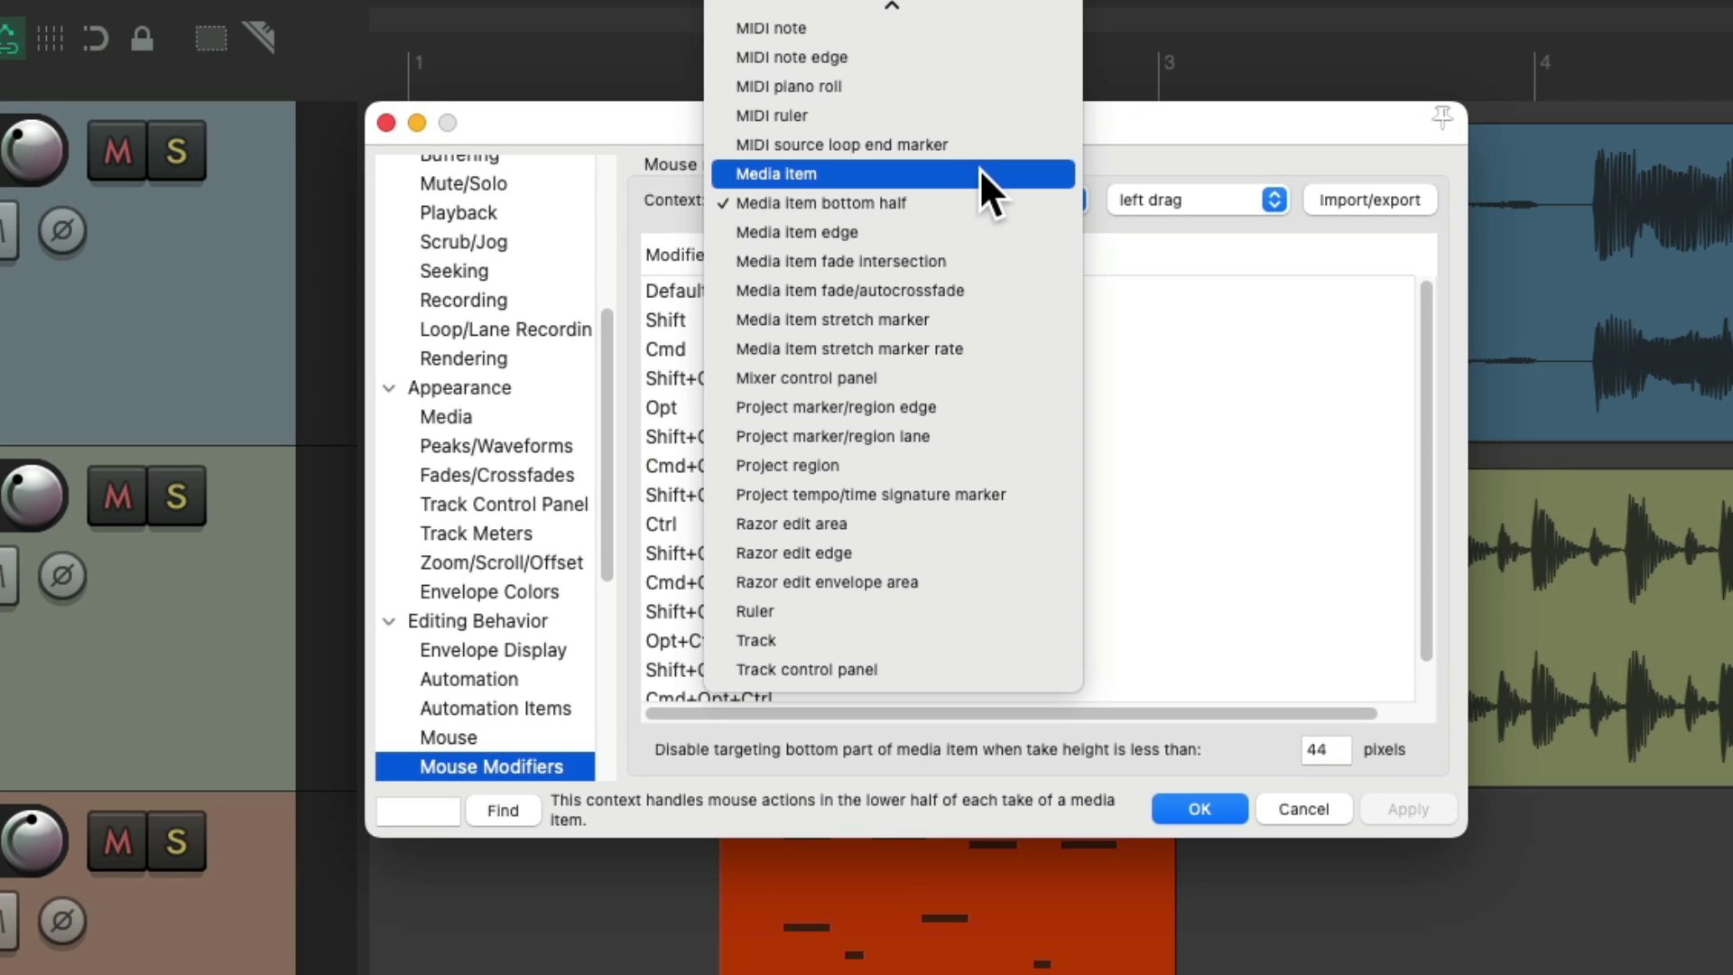
click(979, 172)
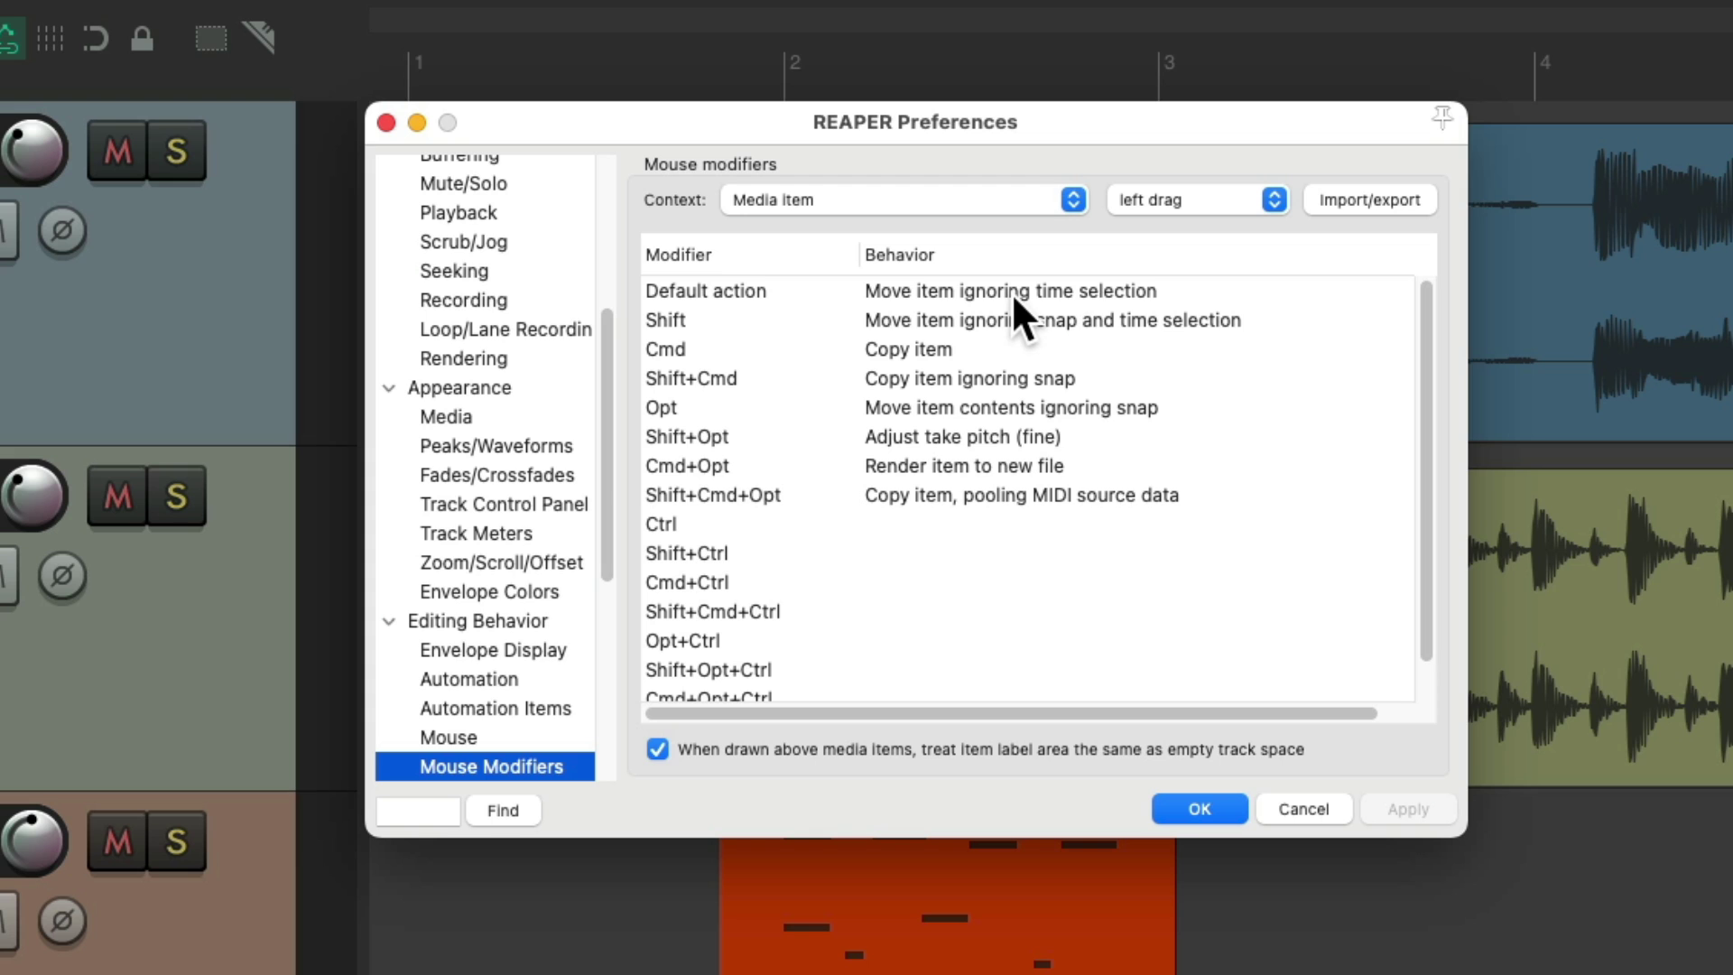
click(980, 194)
click(979, 218)
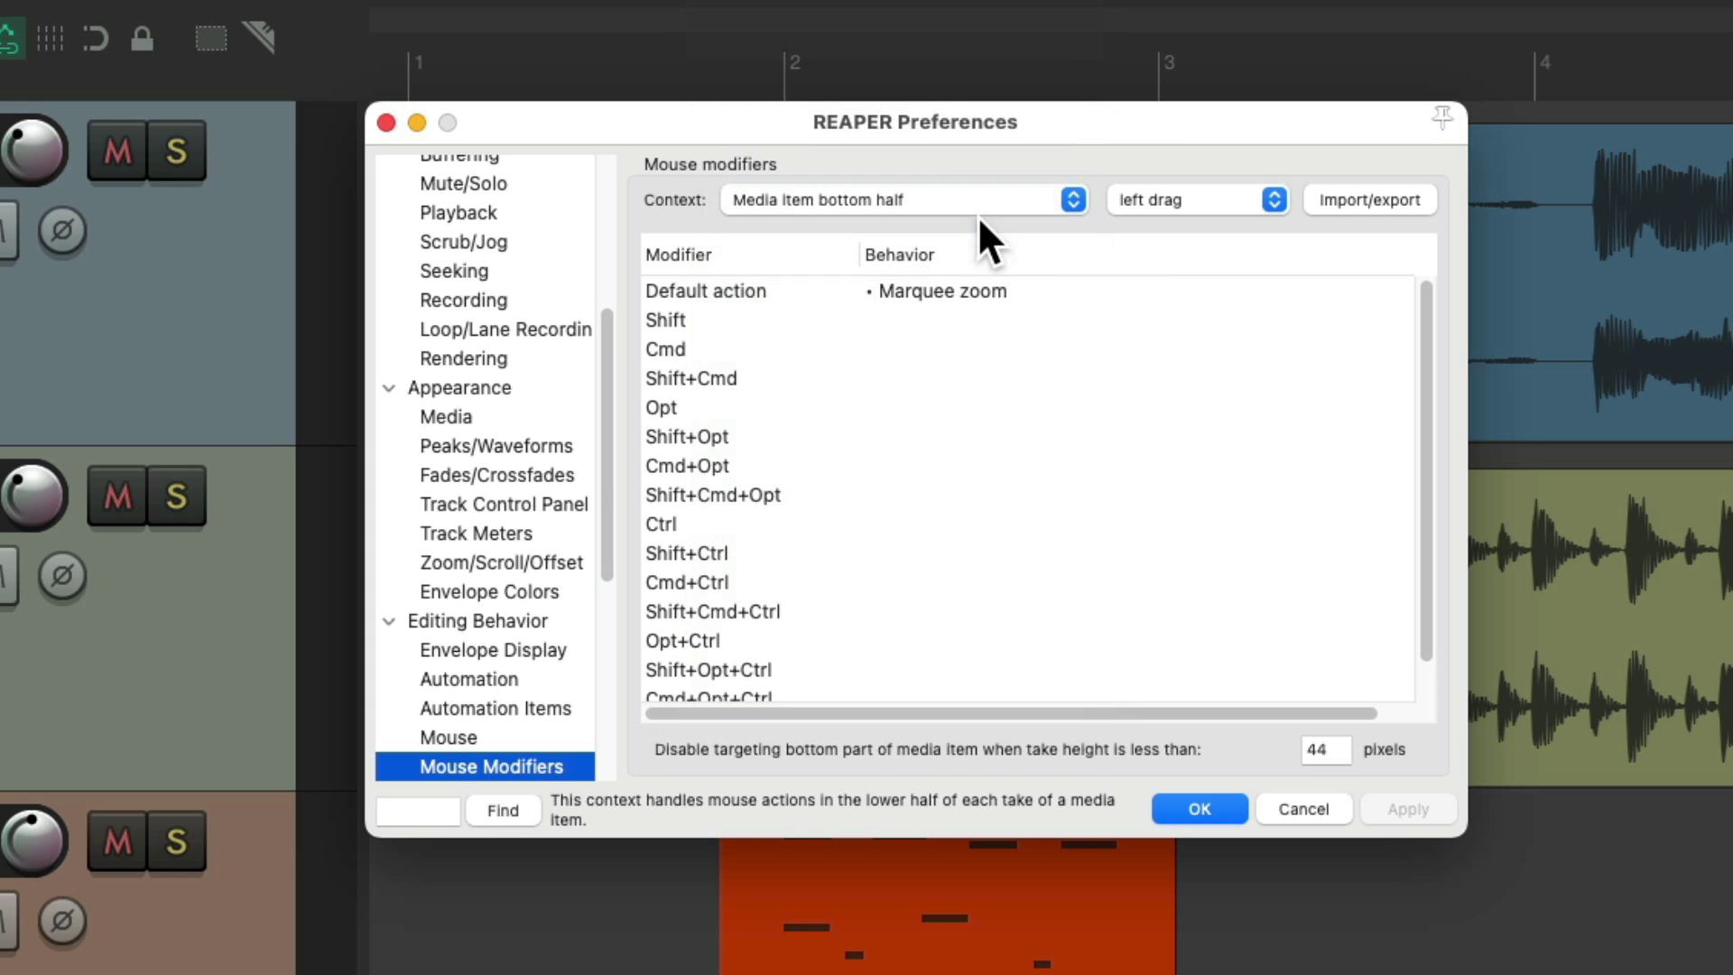
double_click(990, 283)
mouse_move(1010, 367)
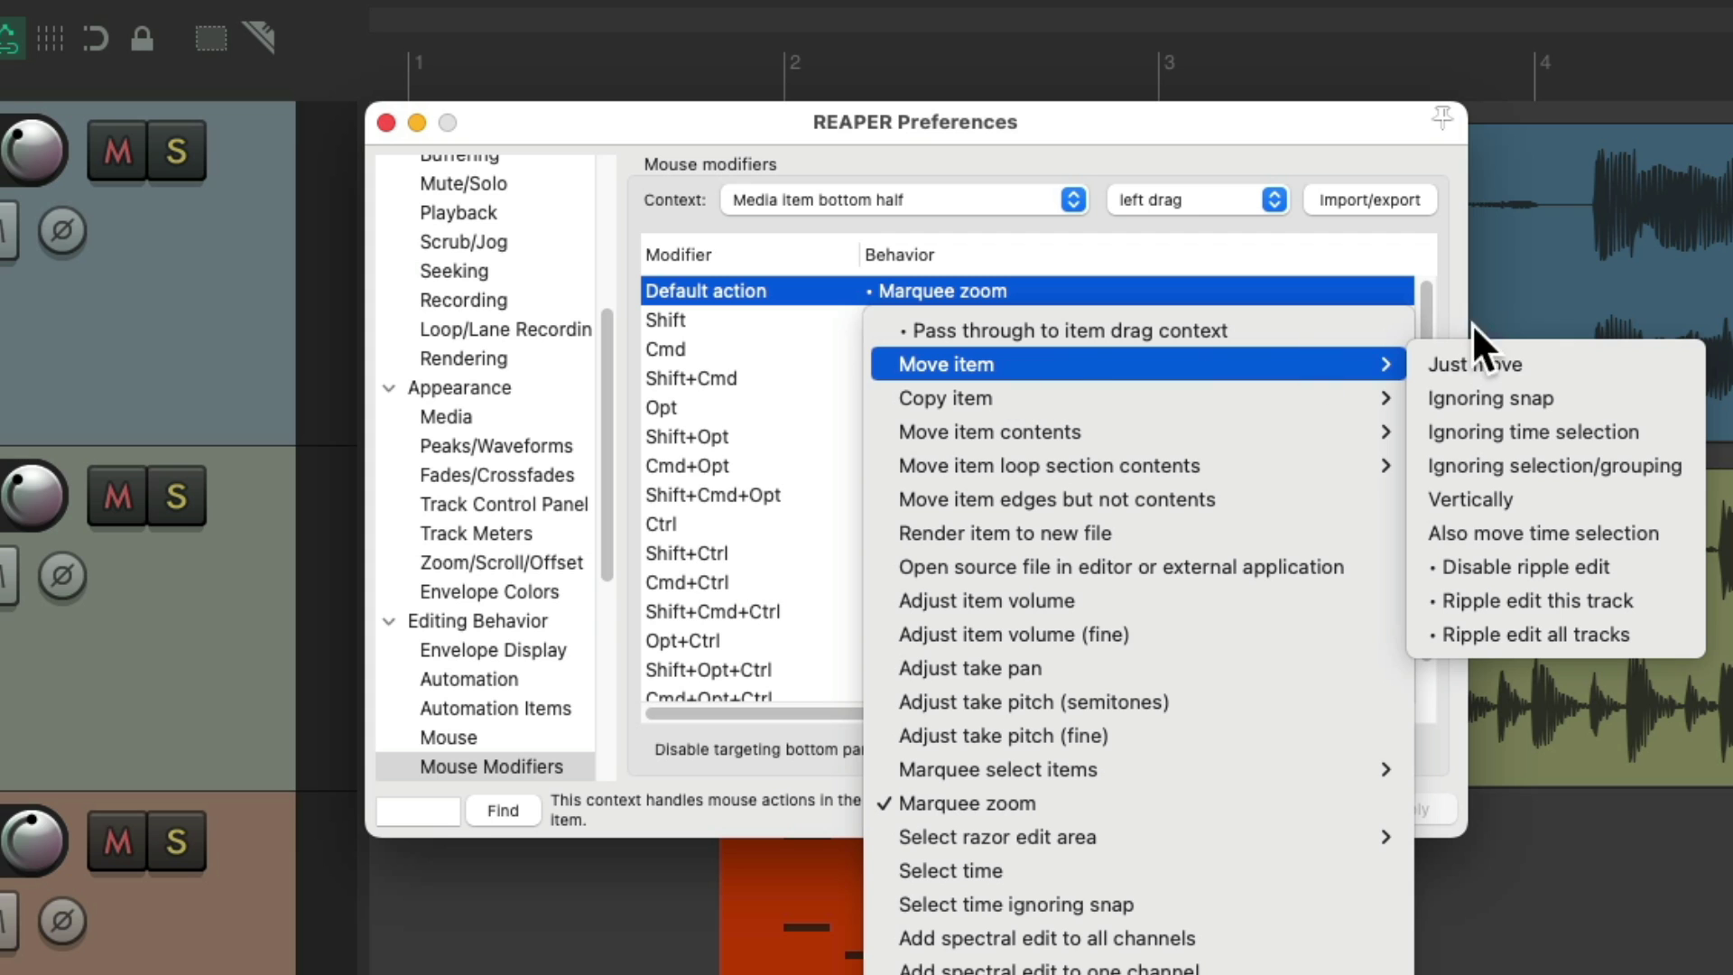
click(1589, 397)
key(Return)
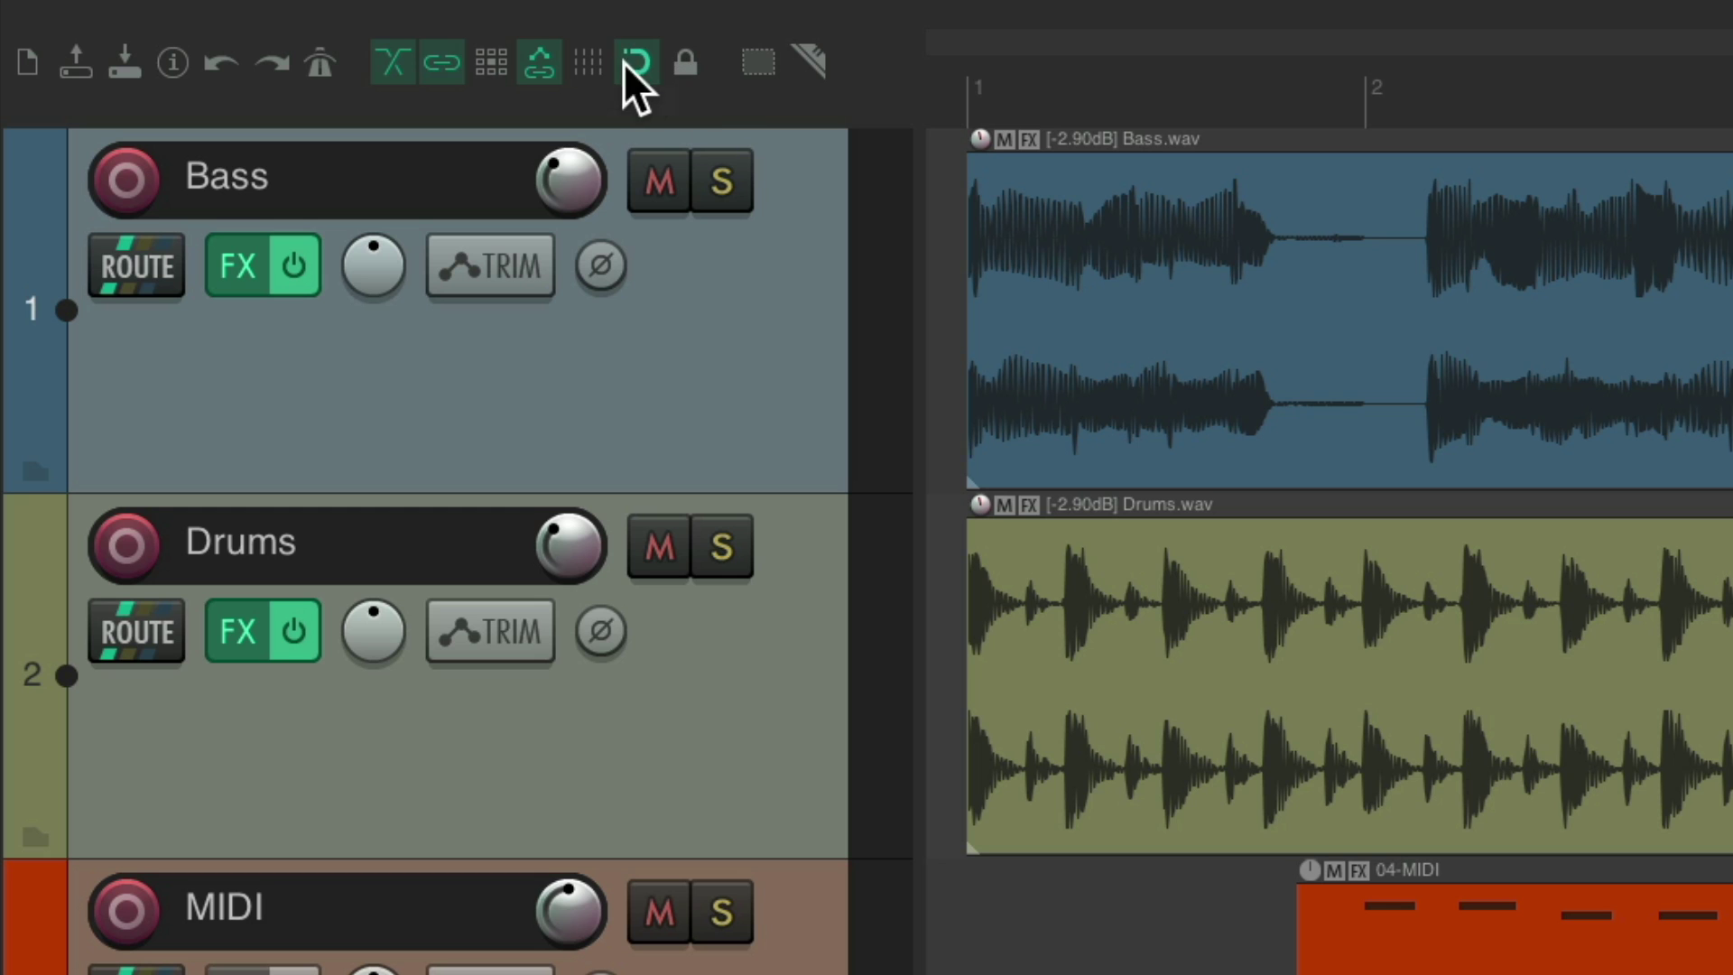
Turn on snapping and the grid lines, and move the 04-MIDI item around bar 2 from both its upper and lower halves.
click(589, 63)
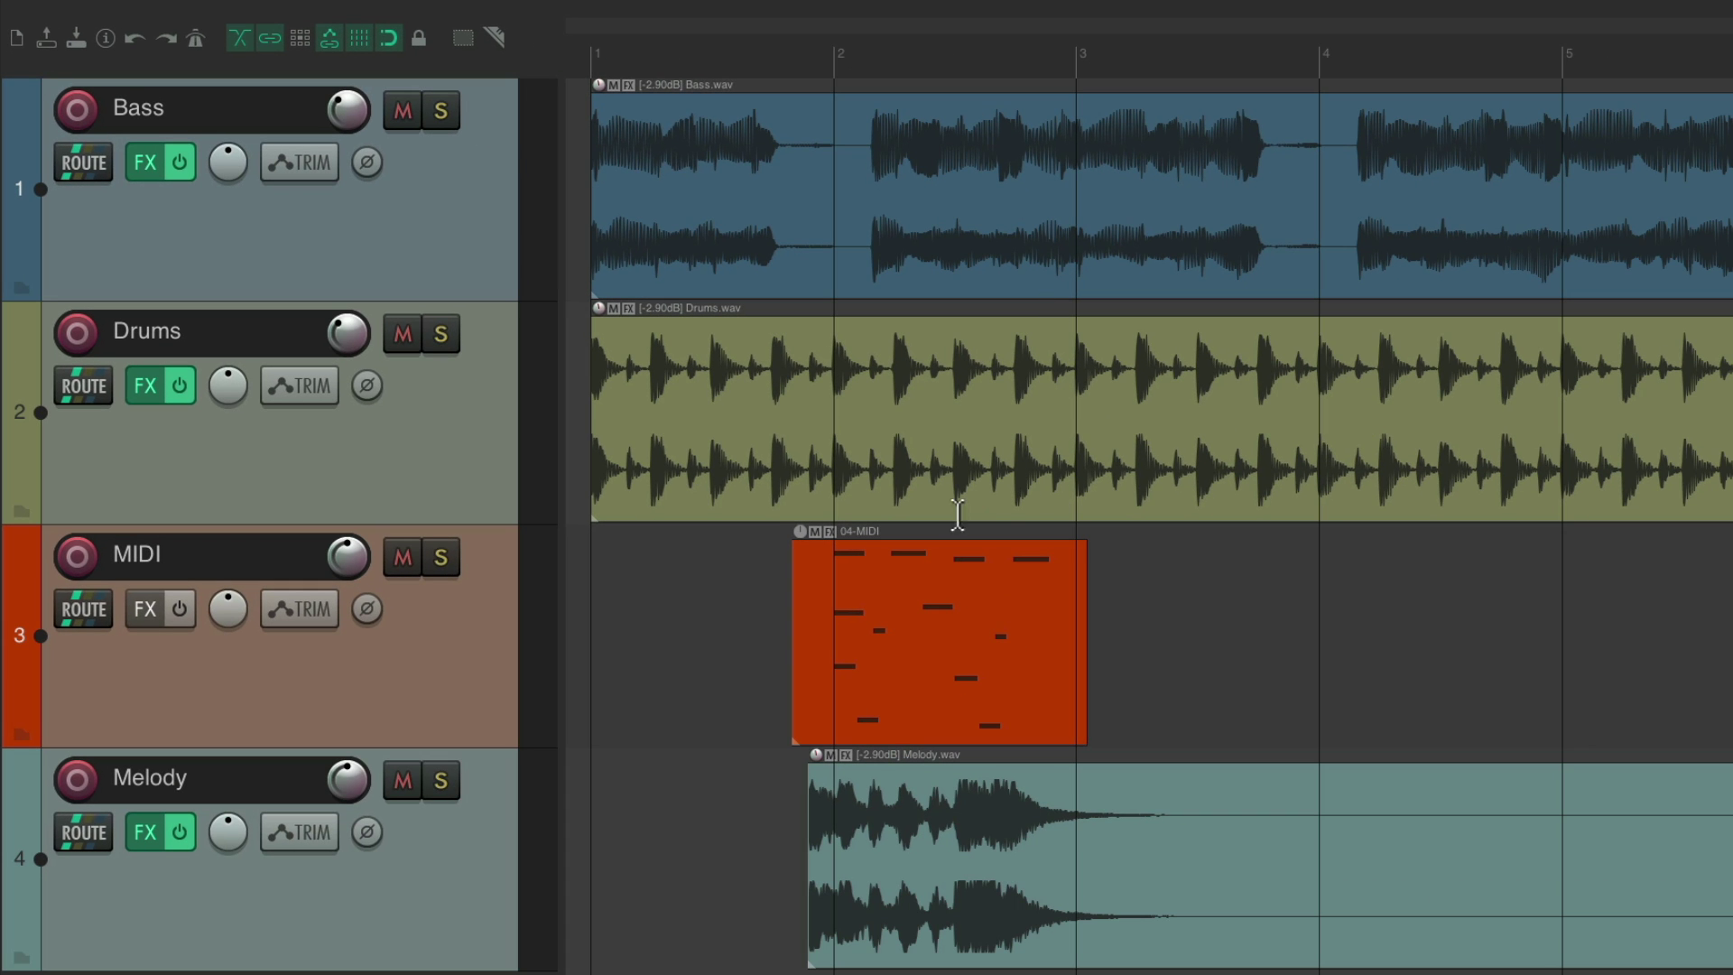
drag(896, 568, 951, 576)
mouse_move(920, 679)
mouse_down()
mouse_move(854, 680)
mouse_move(928, 683)
mouse_up()
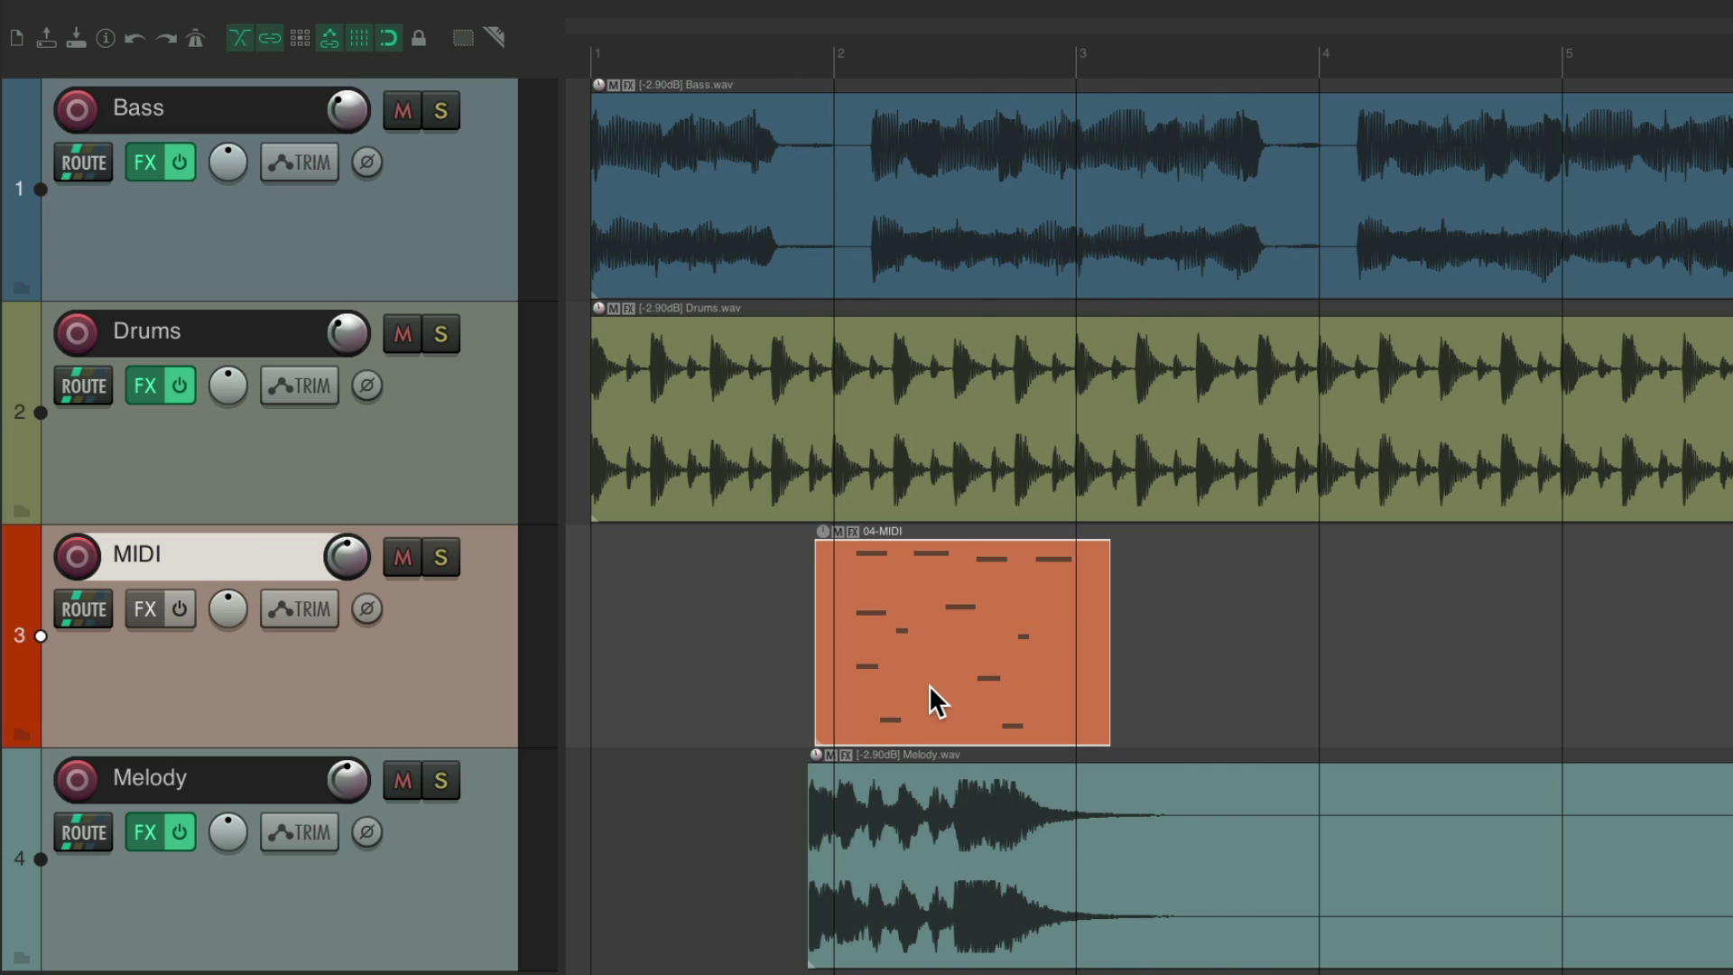
mouse_move(919, 600)
mouse_down()
mouse_move(938, 614)
mouse_move(1046, 579)
mouse_move(744, 592)
mouse_move(922, 605)
mouse_up()
drag(930, 685, 875, 693)
Move the Drums item slightly past bar 1 from its lower half, and snap it back to bar 1 from its upper half.
drag(871, 488, 910, 457)
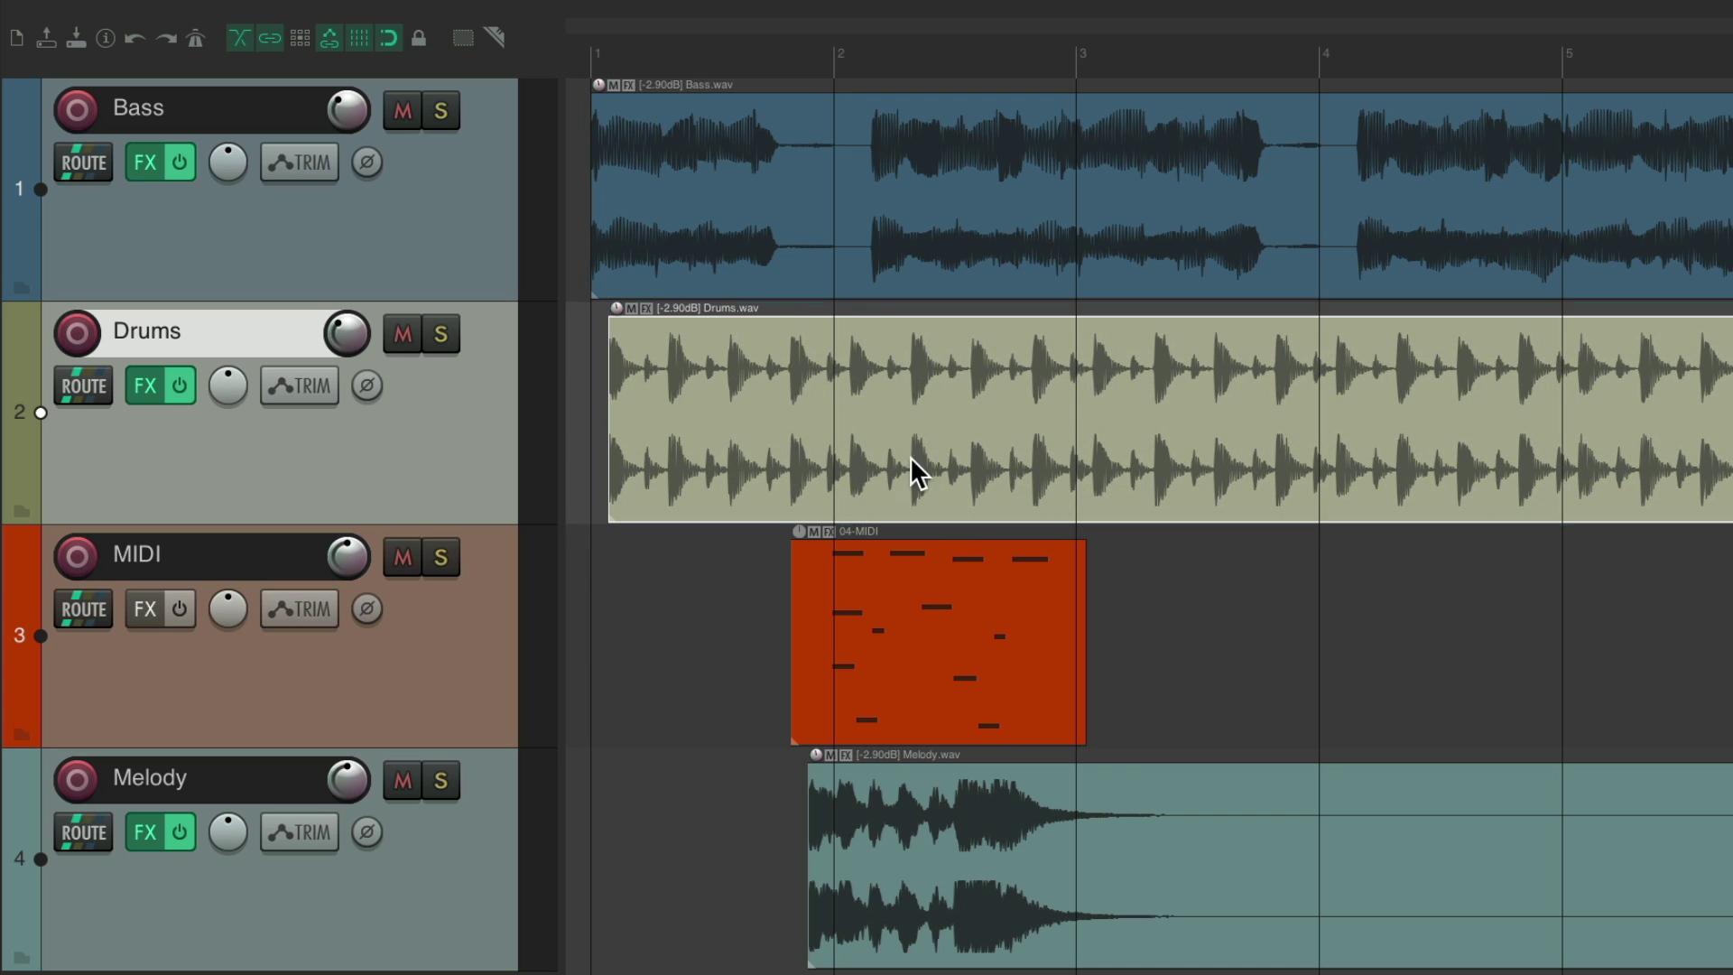
drag(904, 355, 890, 357)
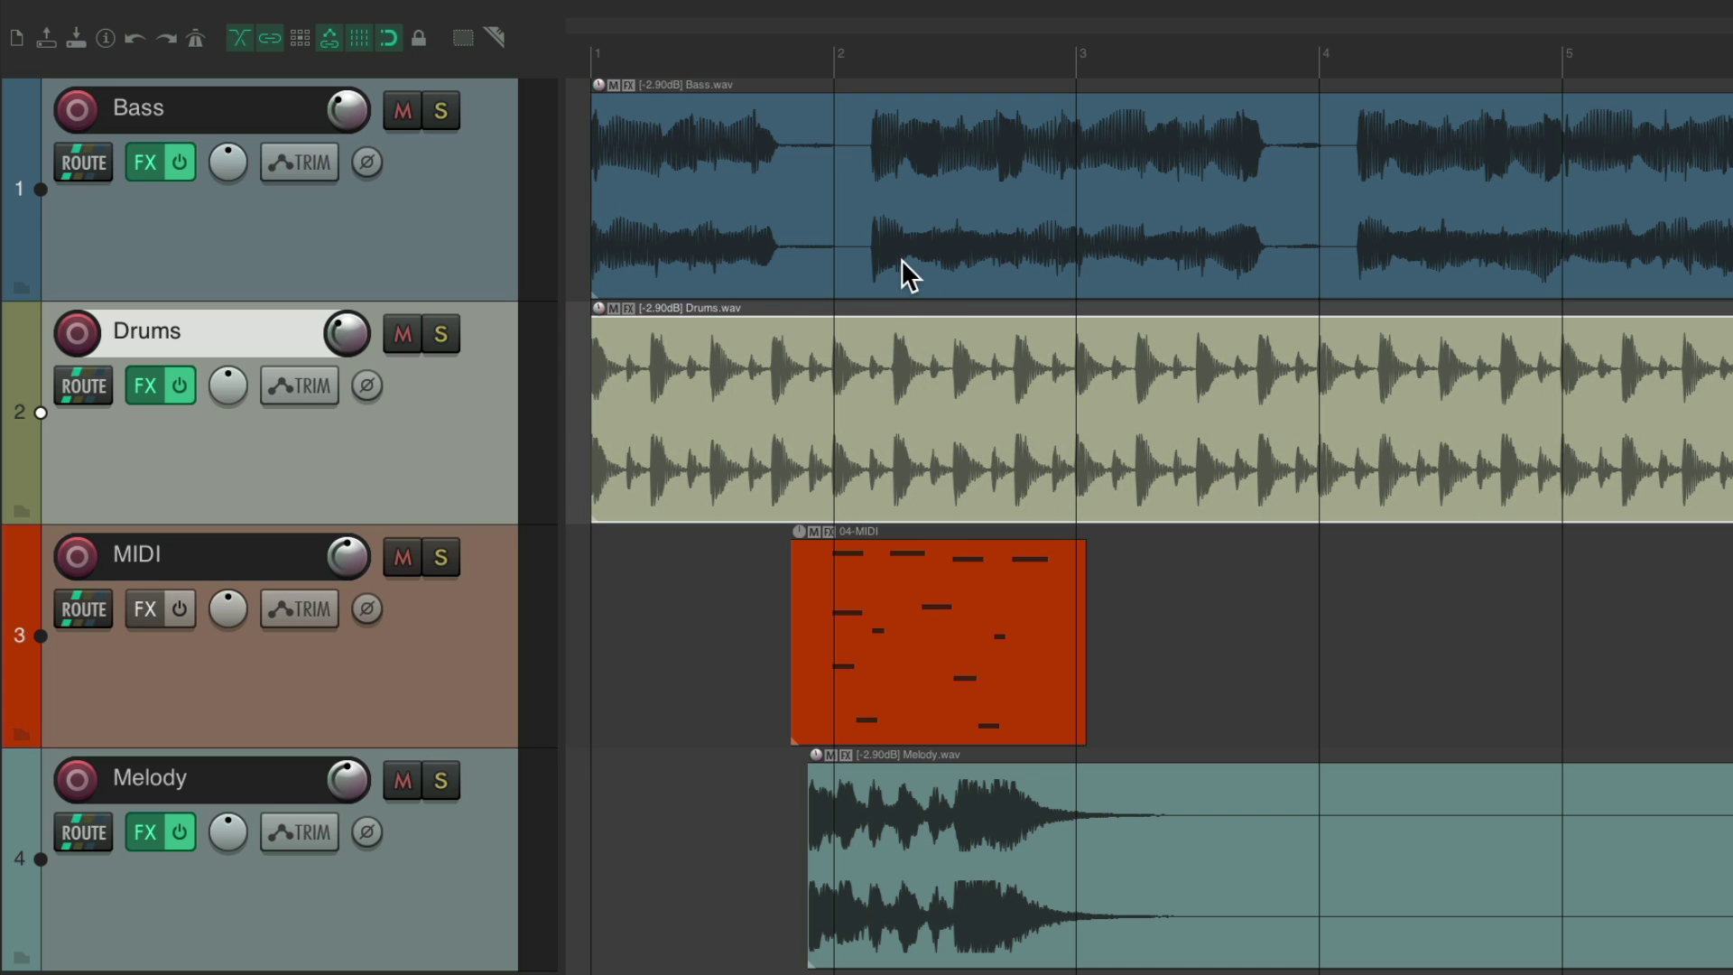
Select the Bass item, and compare the left-drag mouse modifiers of the Media item and Media item bottom half contexts.
drag(900, 259, 903, 160)
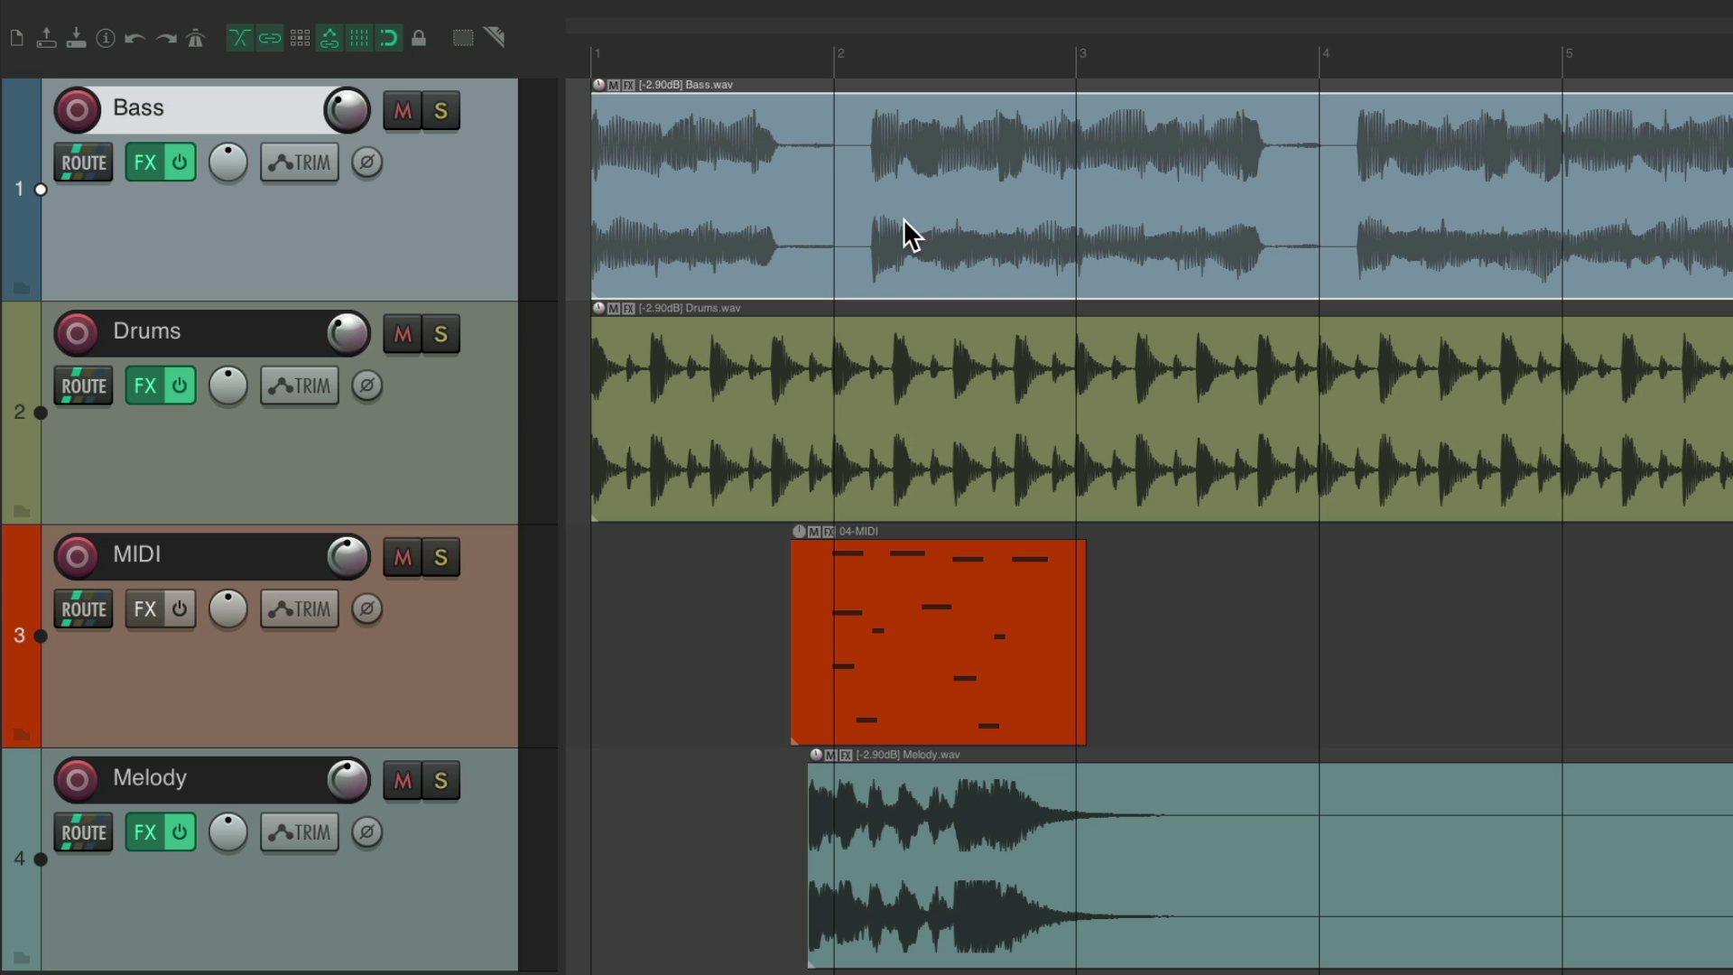
key(super+comma)
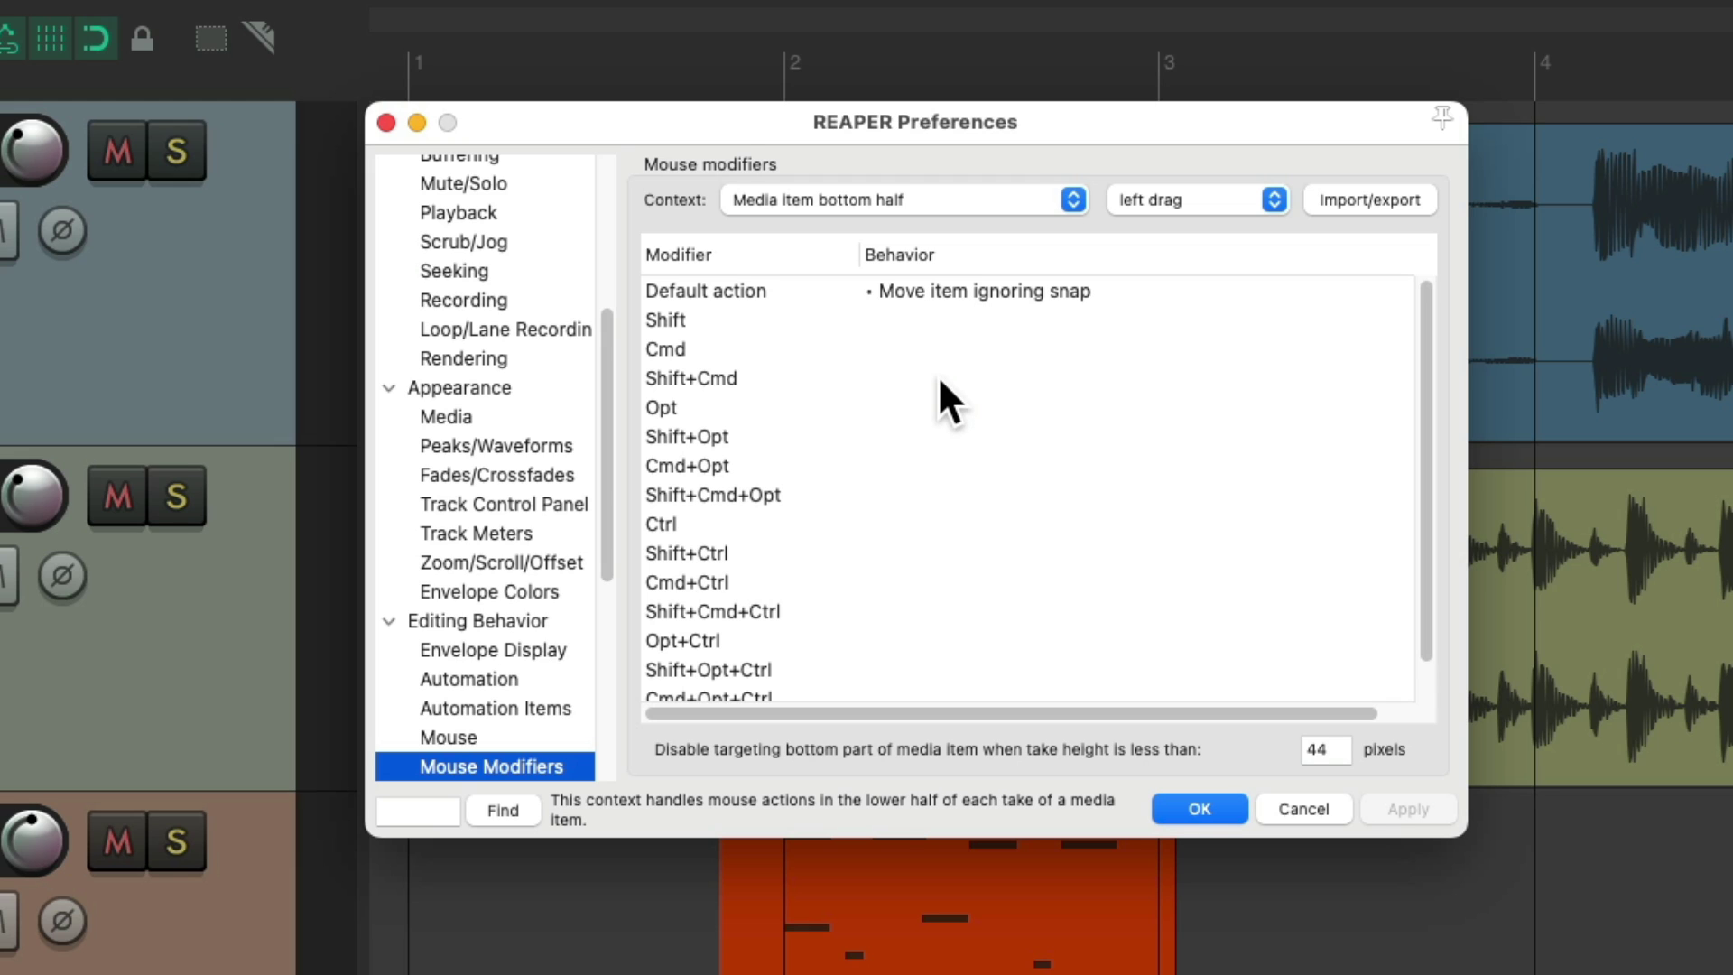
click(949, 200)
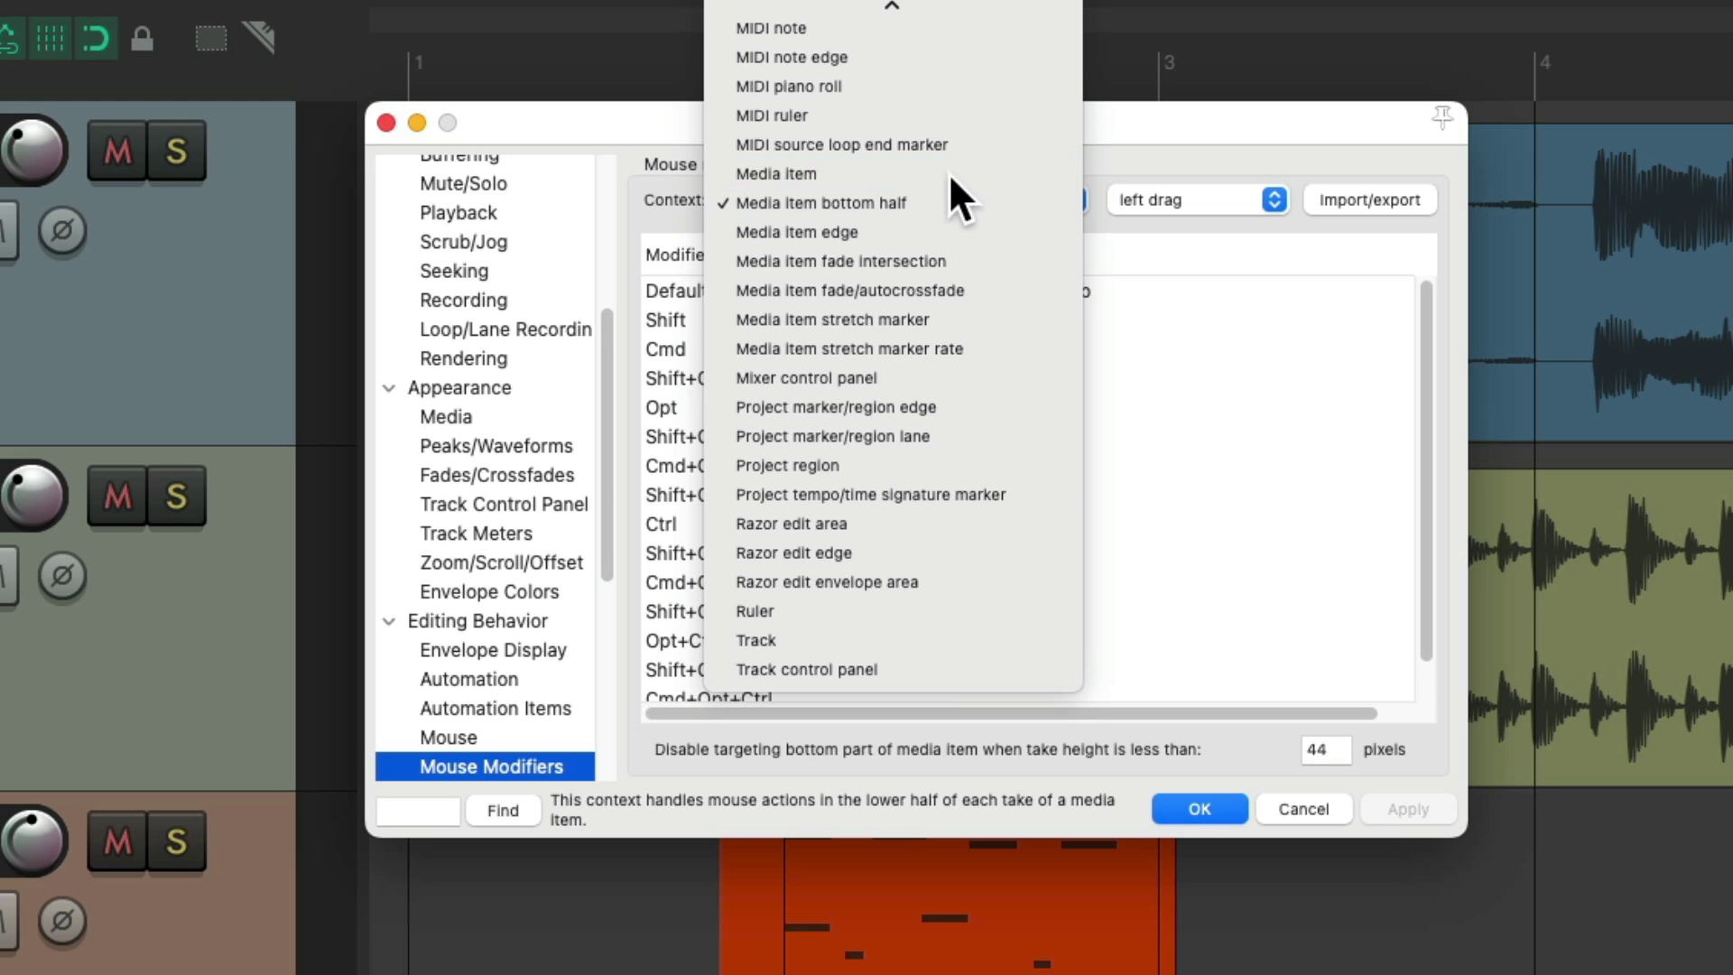
click(950, 171)
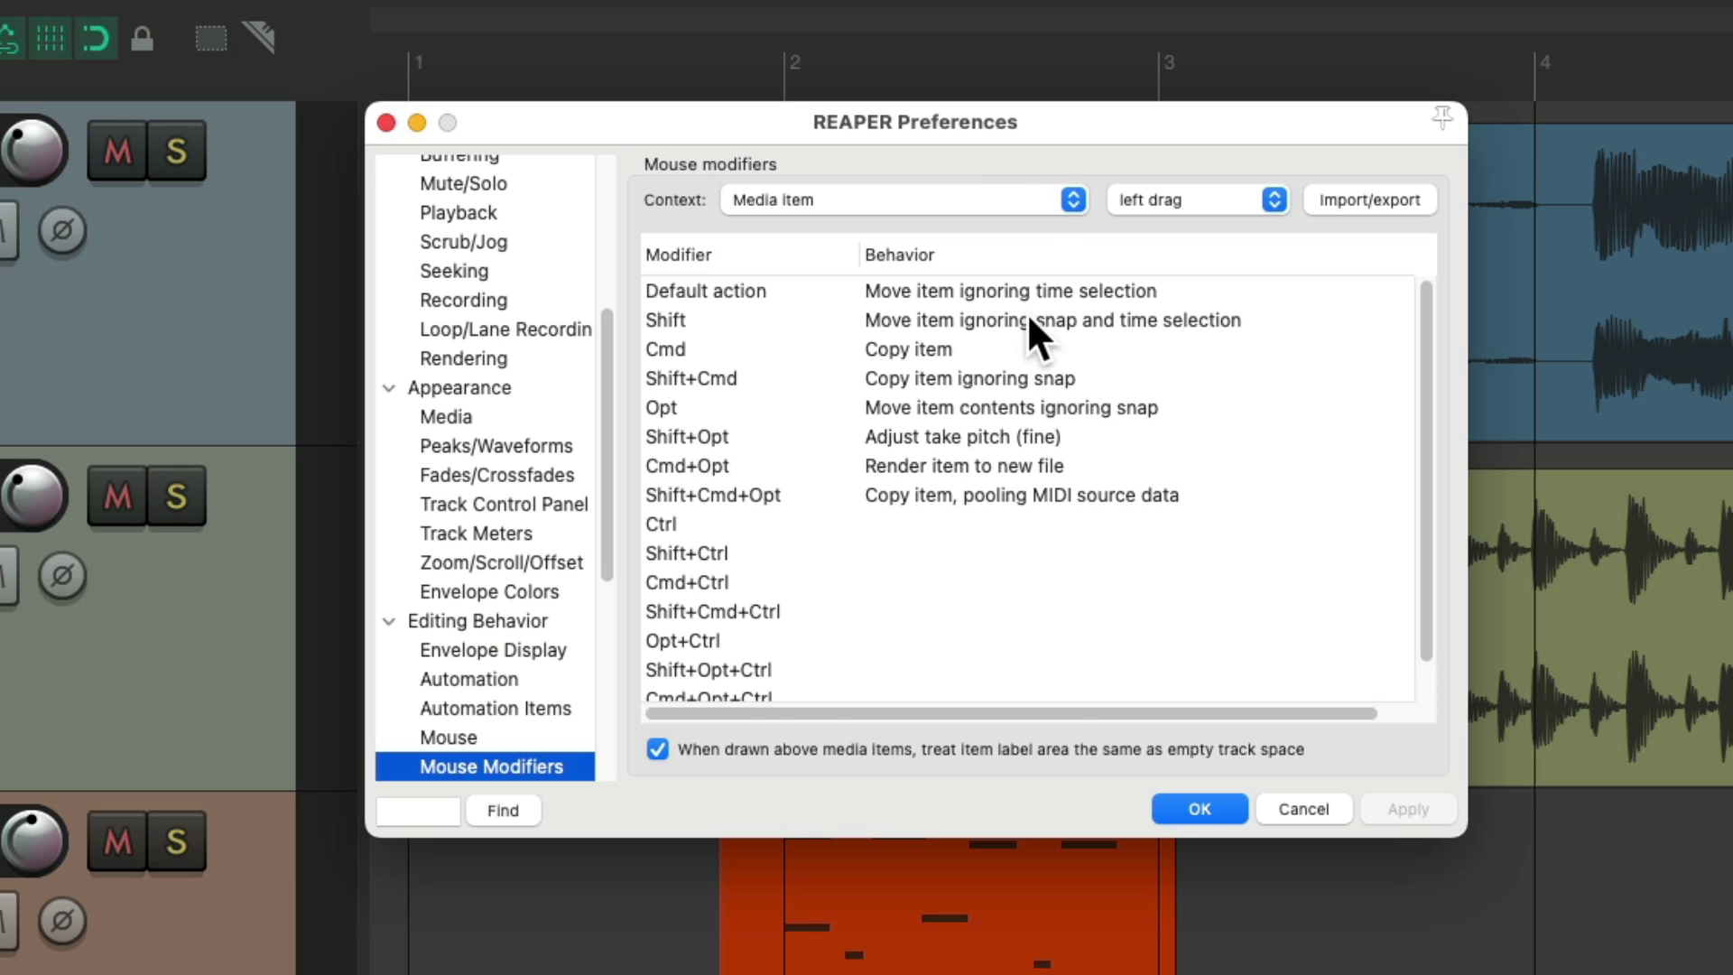
click(1023, 192)
click(1021, 230)
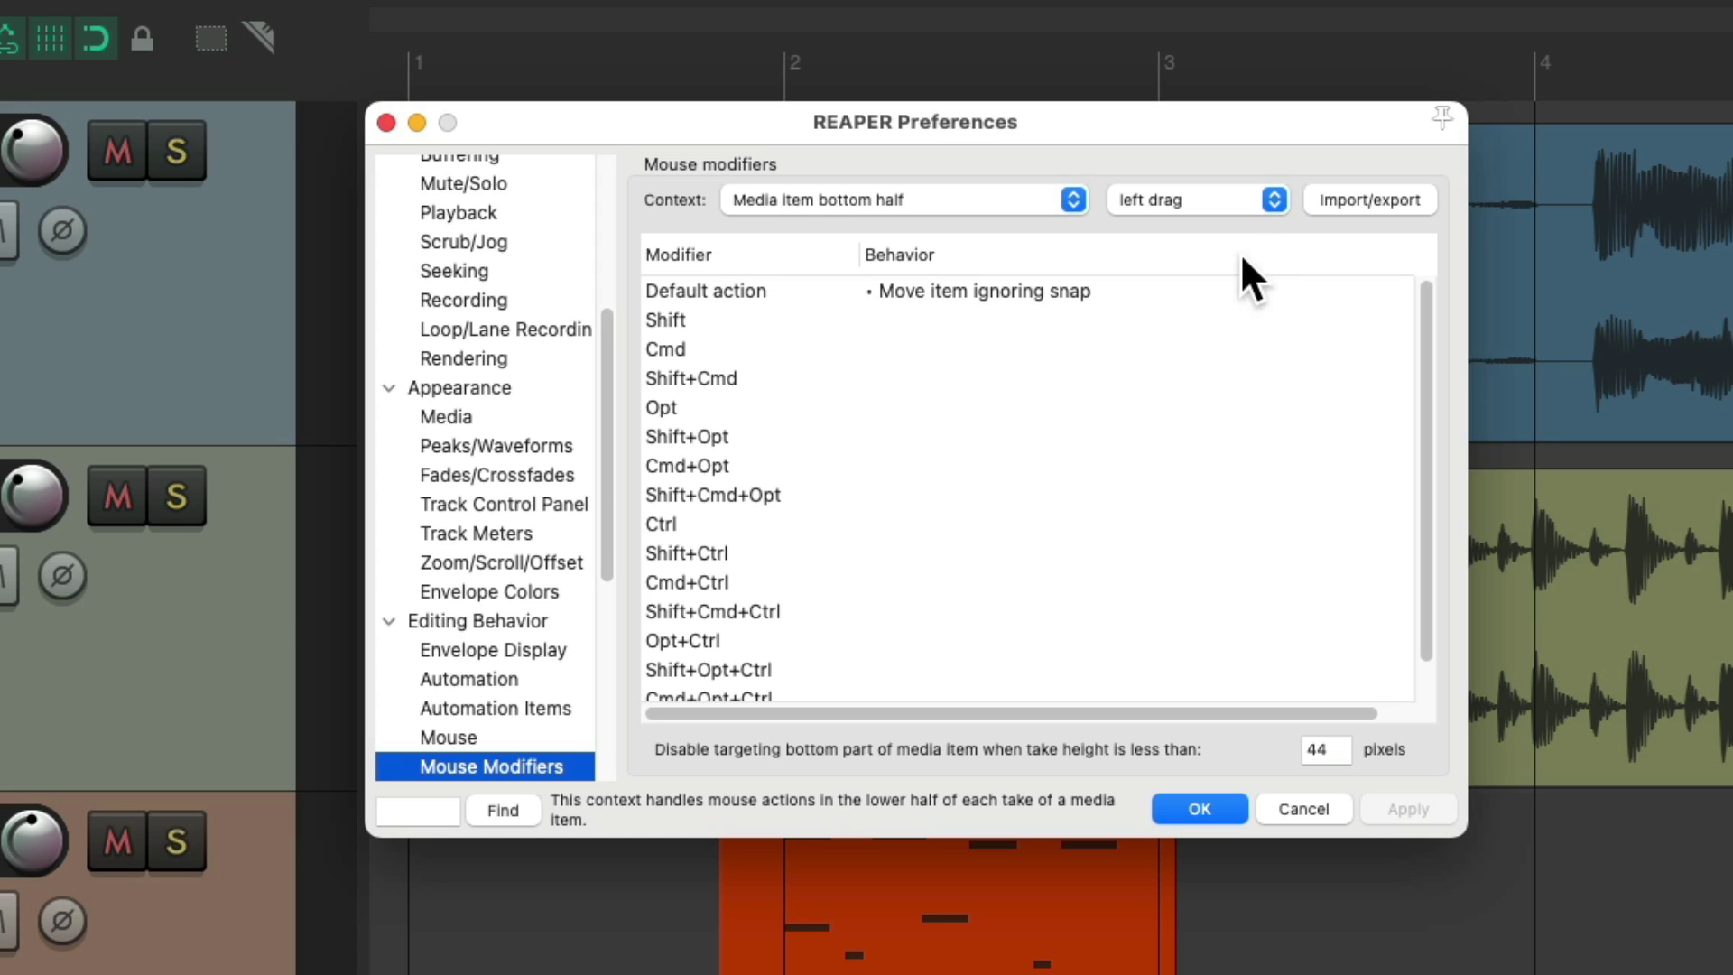
Review the double-click mouse modifiers for the Media item bottom half context and the Media item context.
click(1218, 200)
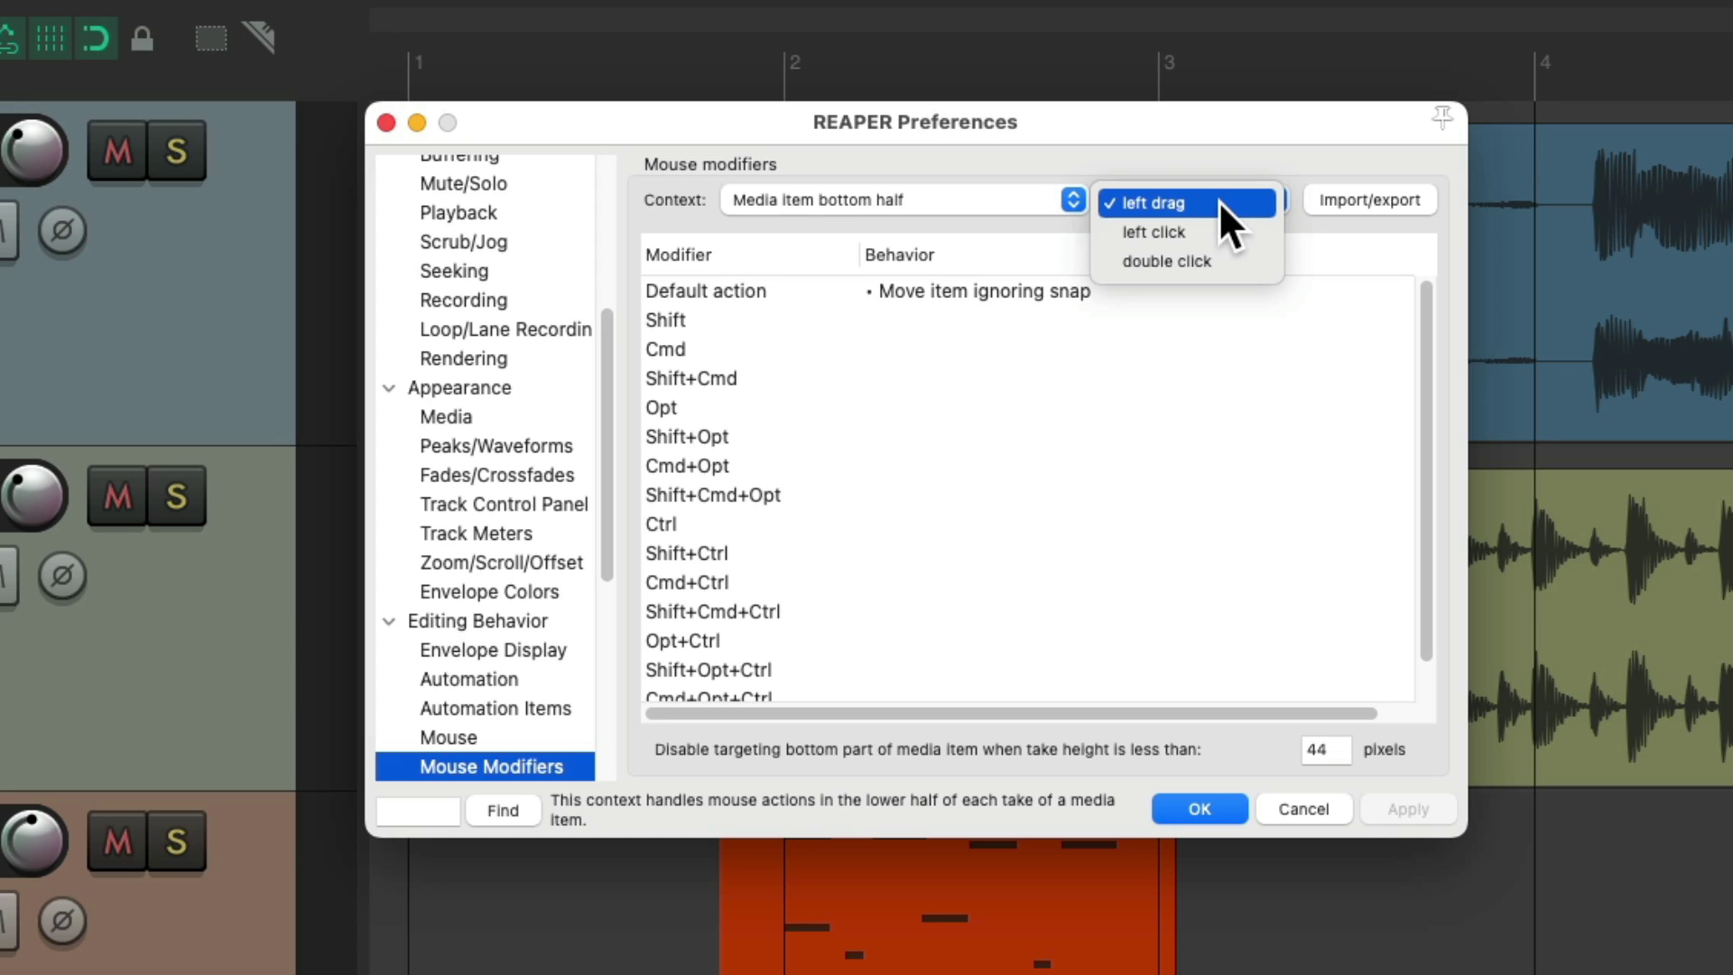
click(1225, 257)
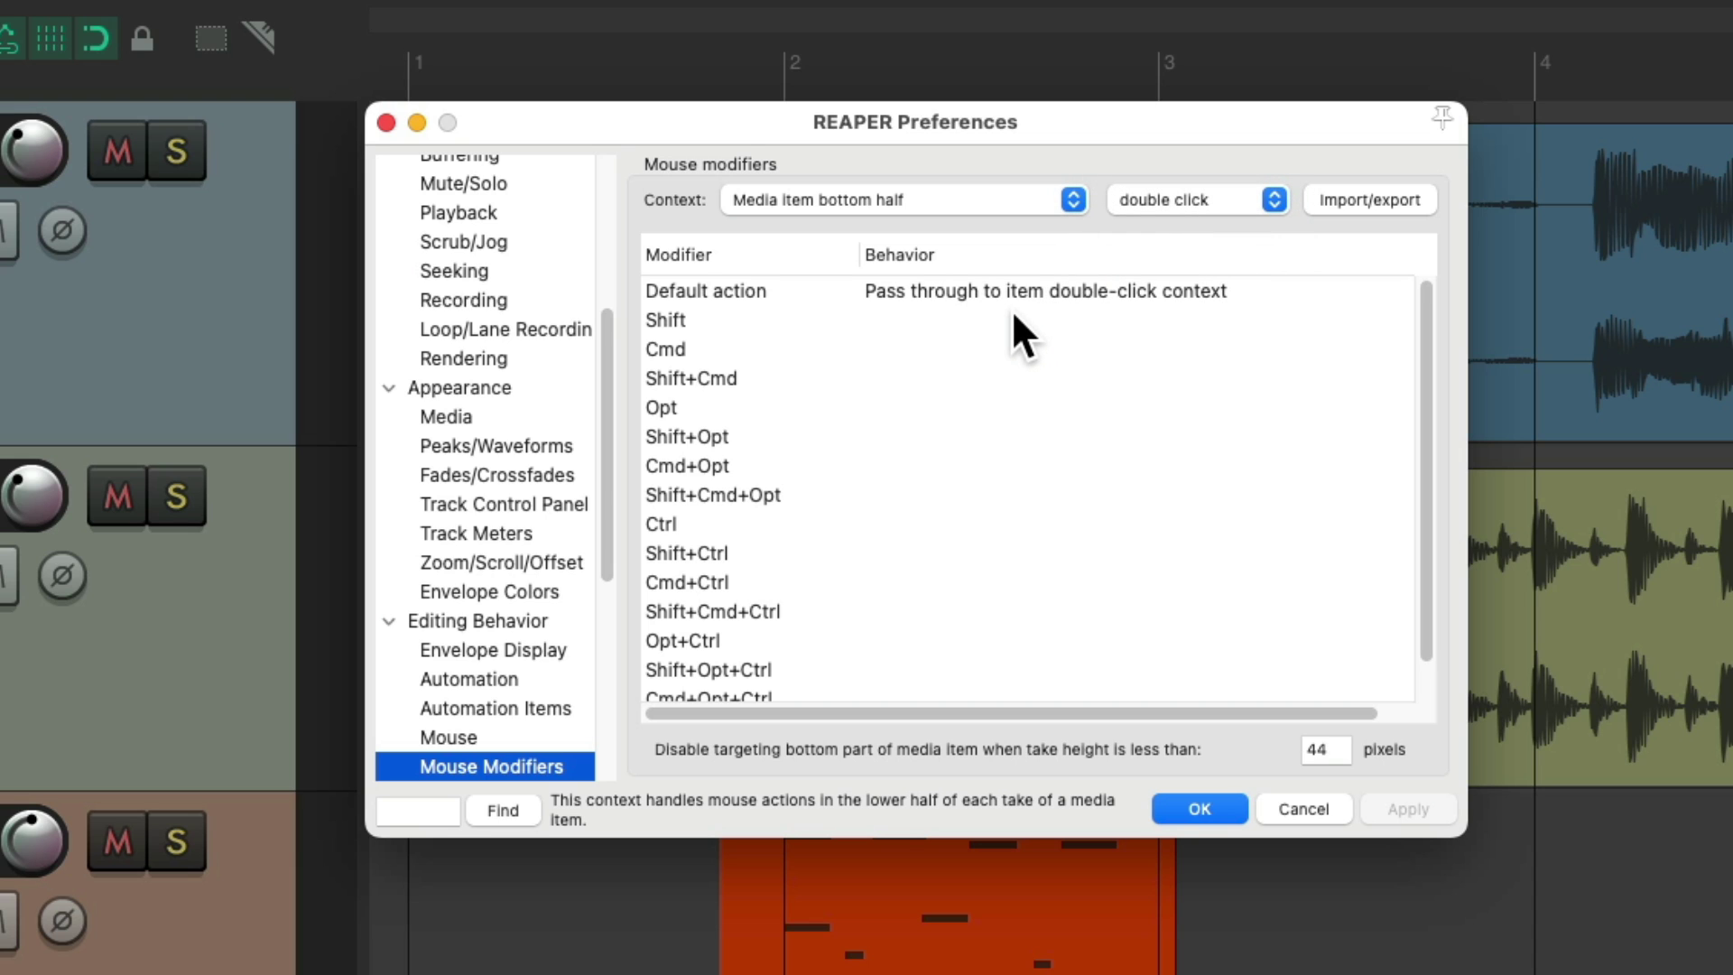
click(946, 200)
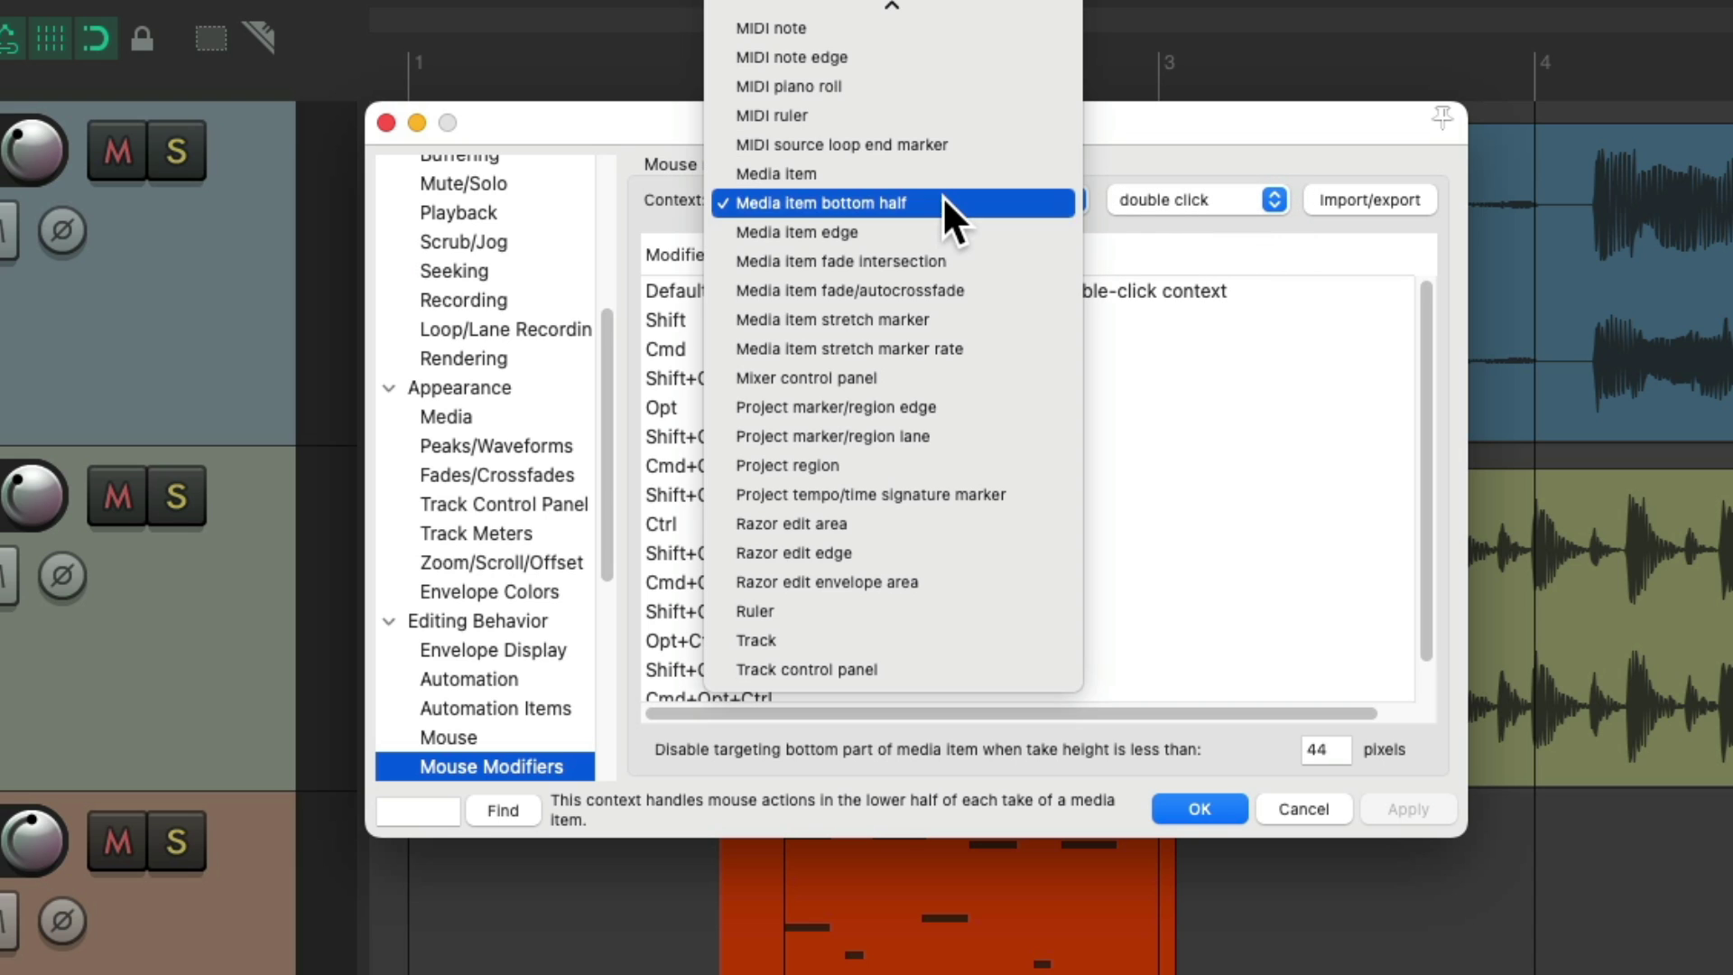
click(942, 177)
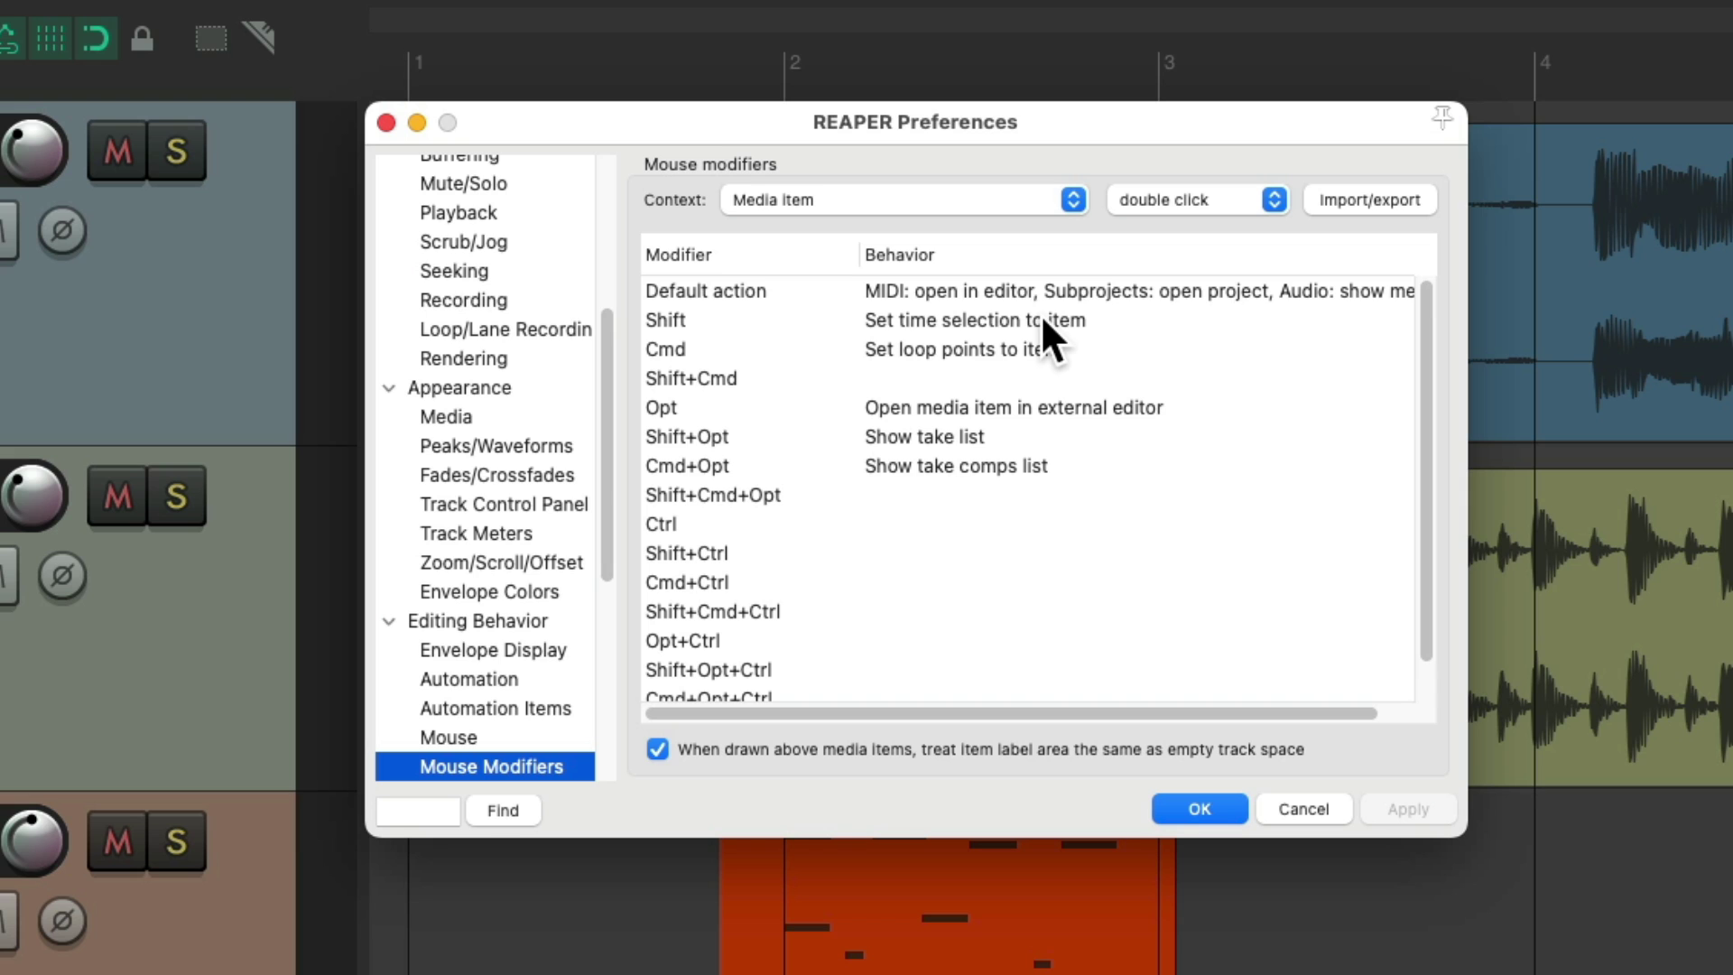
Set the Media item bottom half's default double-click action to Set time selection to item.
click(992, 200)
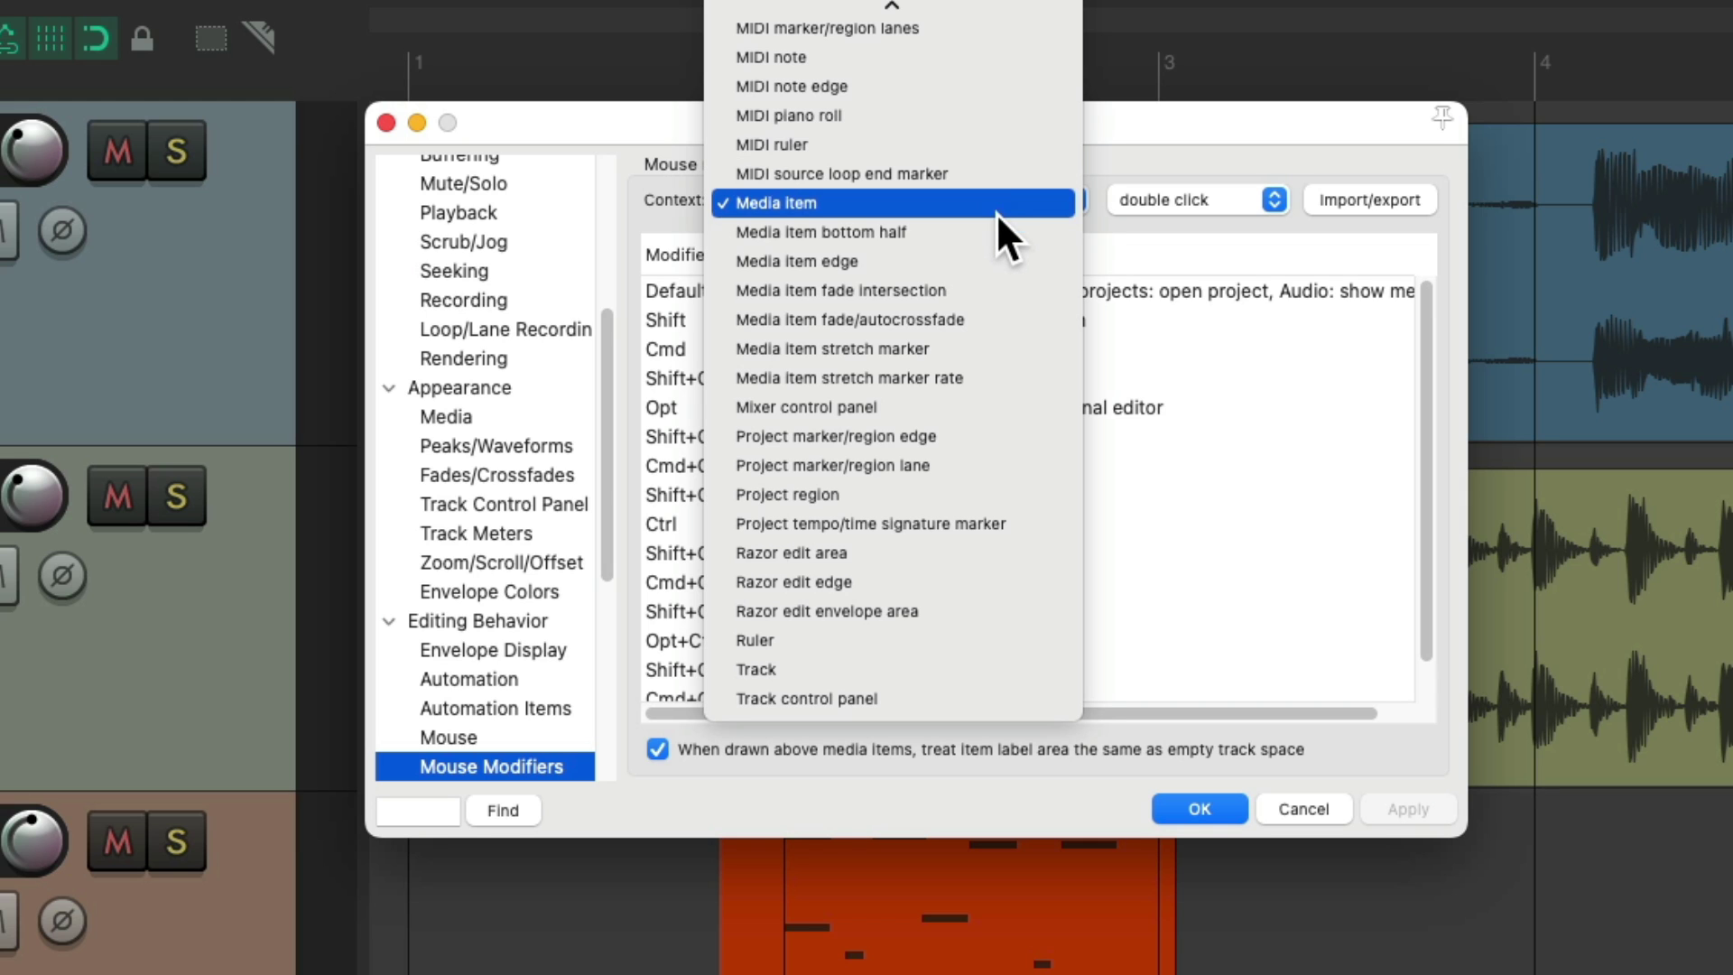
click(996, 218)
double_click(1015, 288)
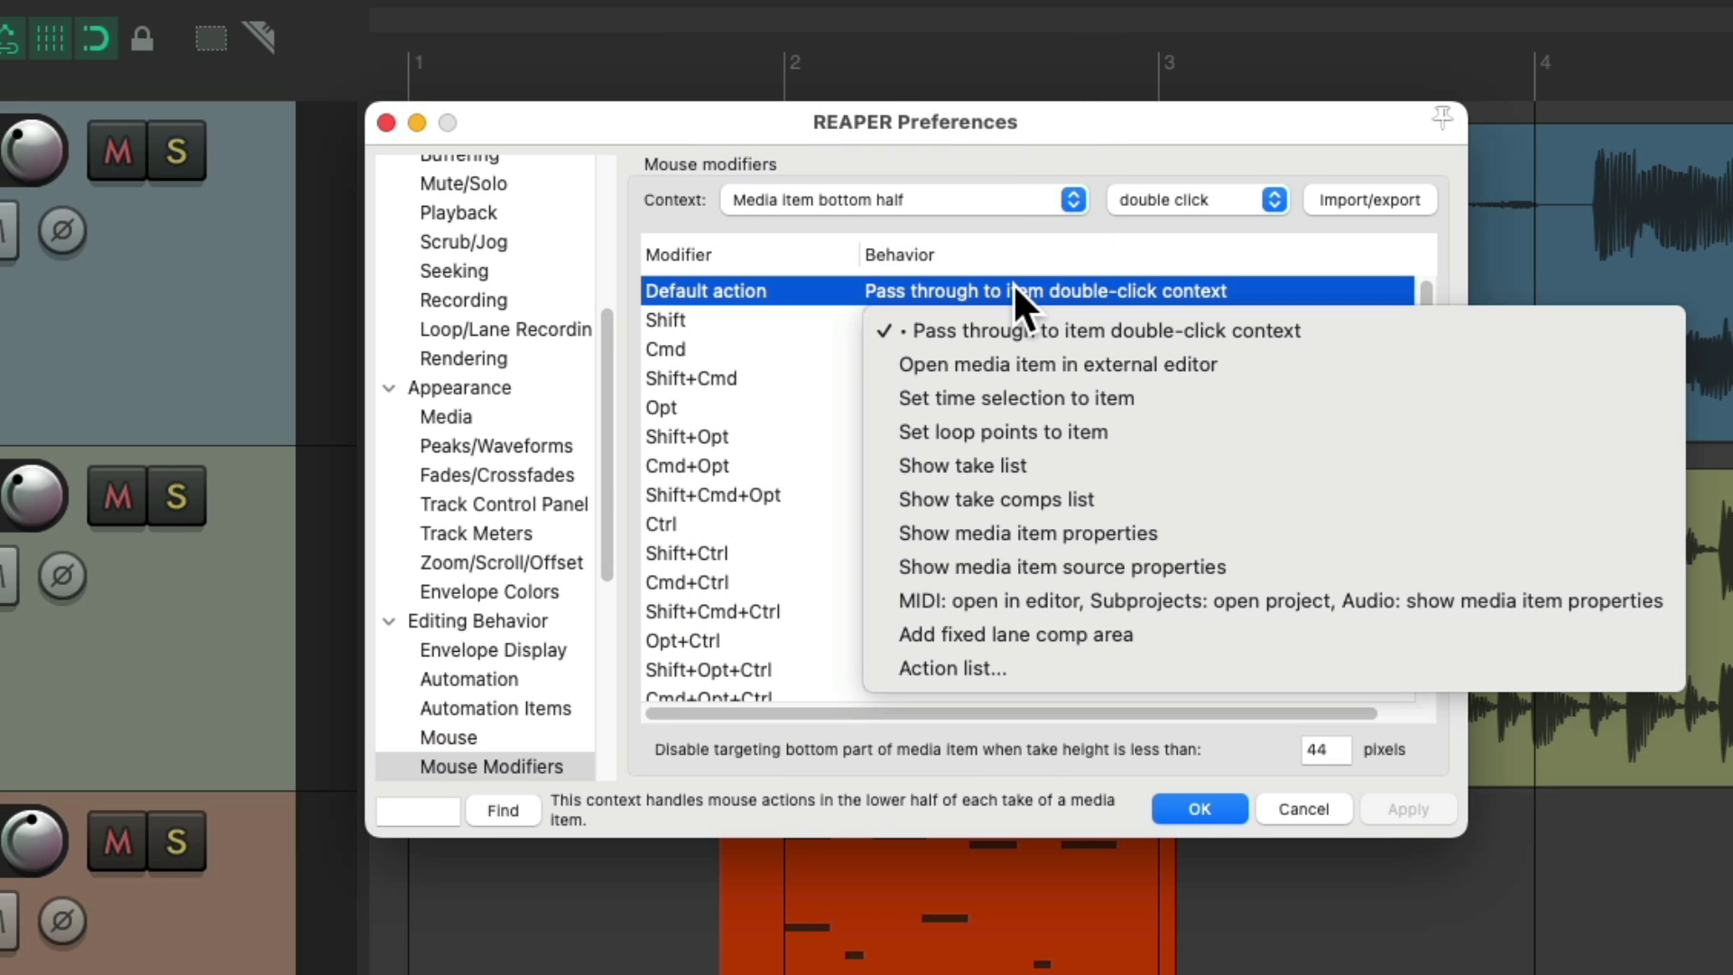
click(1157, 392)
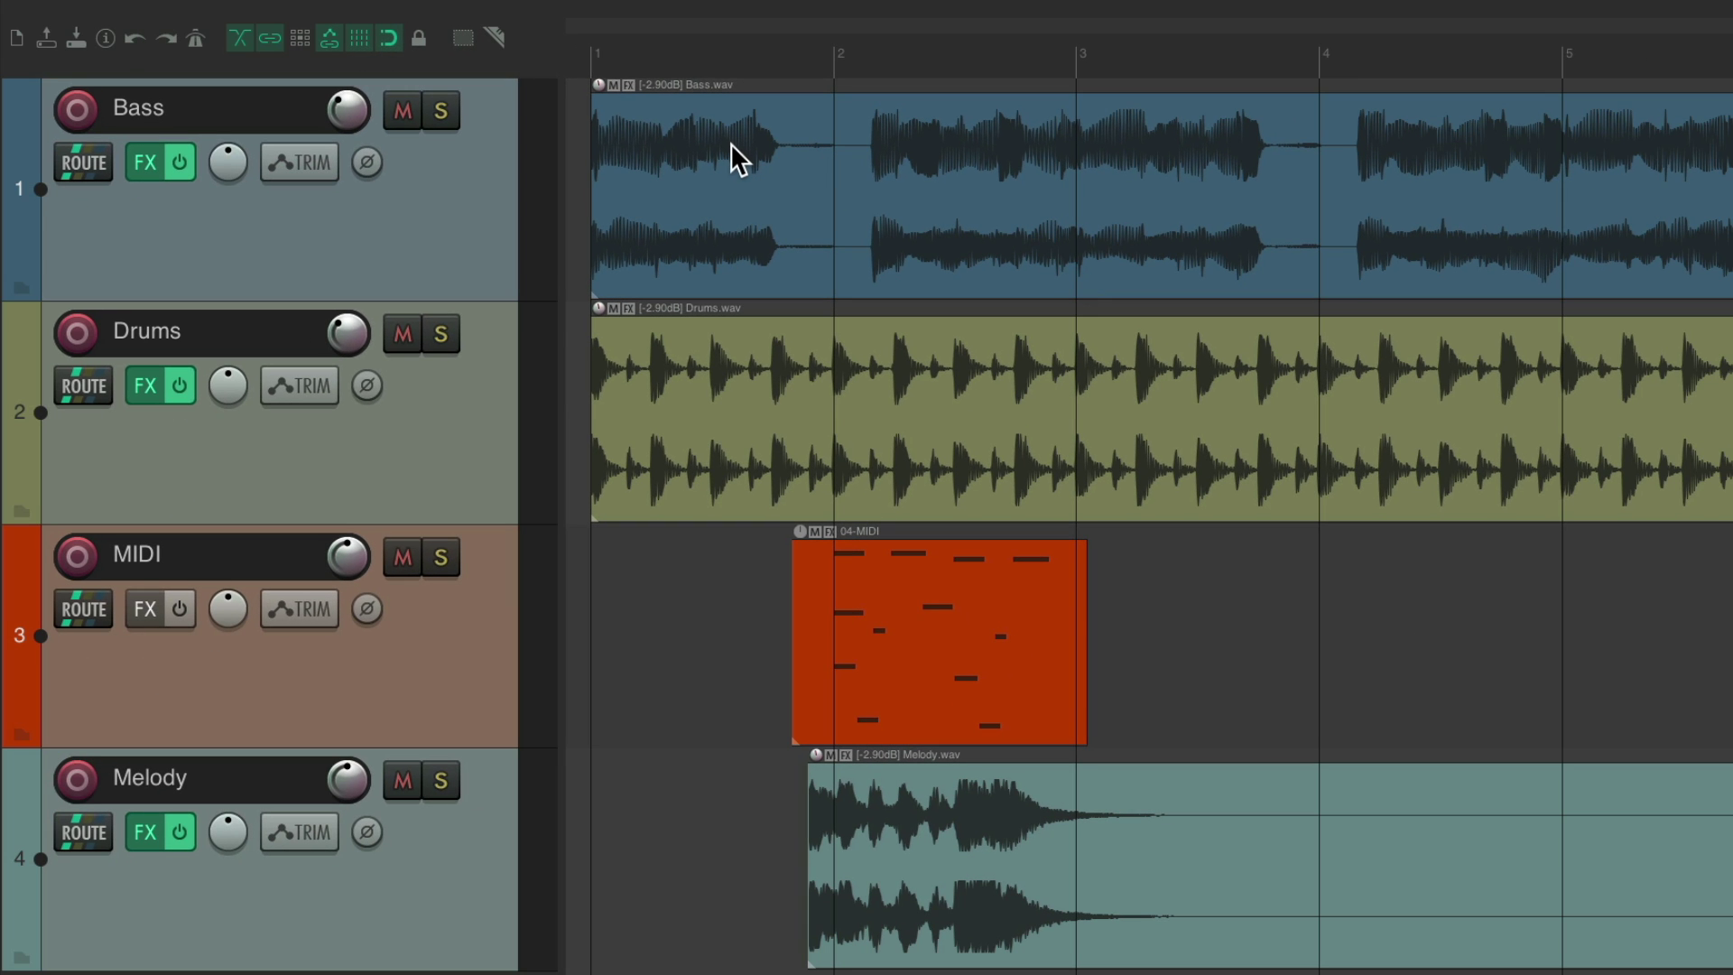
Show and dismiss the Bass item's properties from its upper half, and set the time selection to that item from its lower half.
double_click(728, 140)
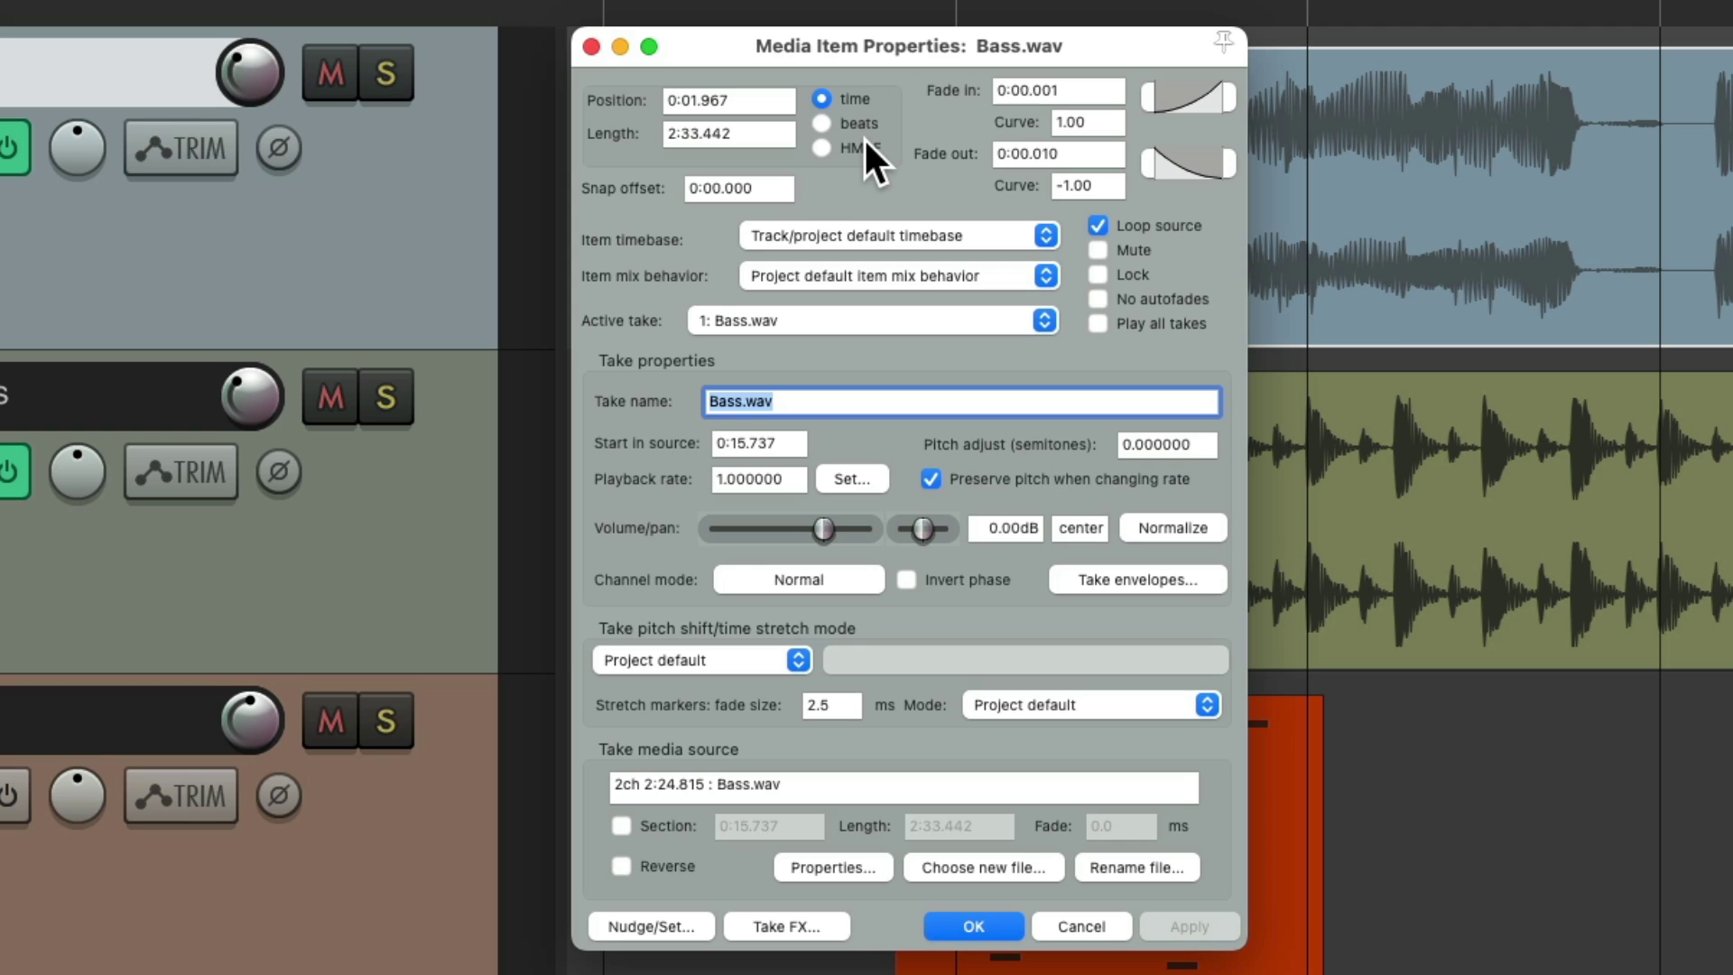
key(Escape)
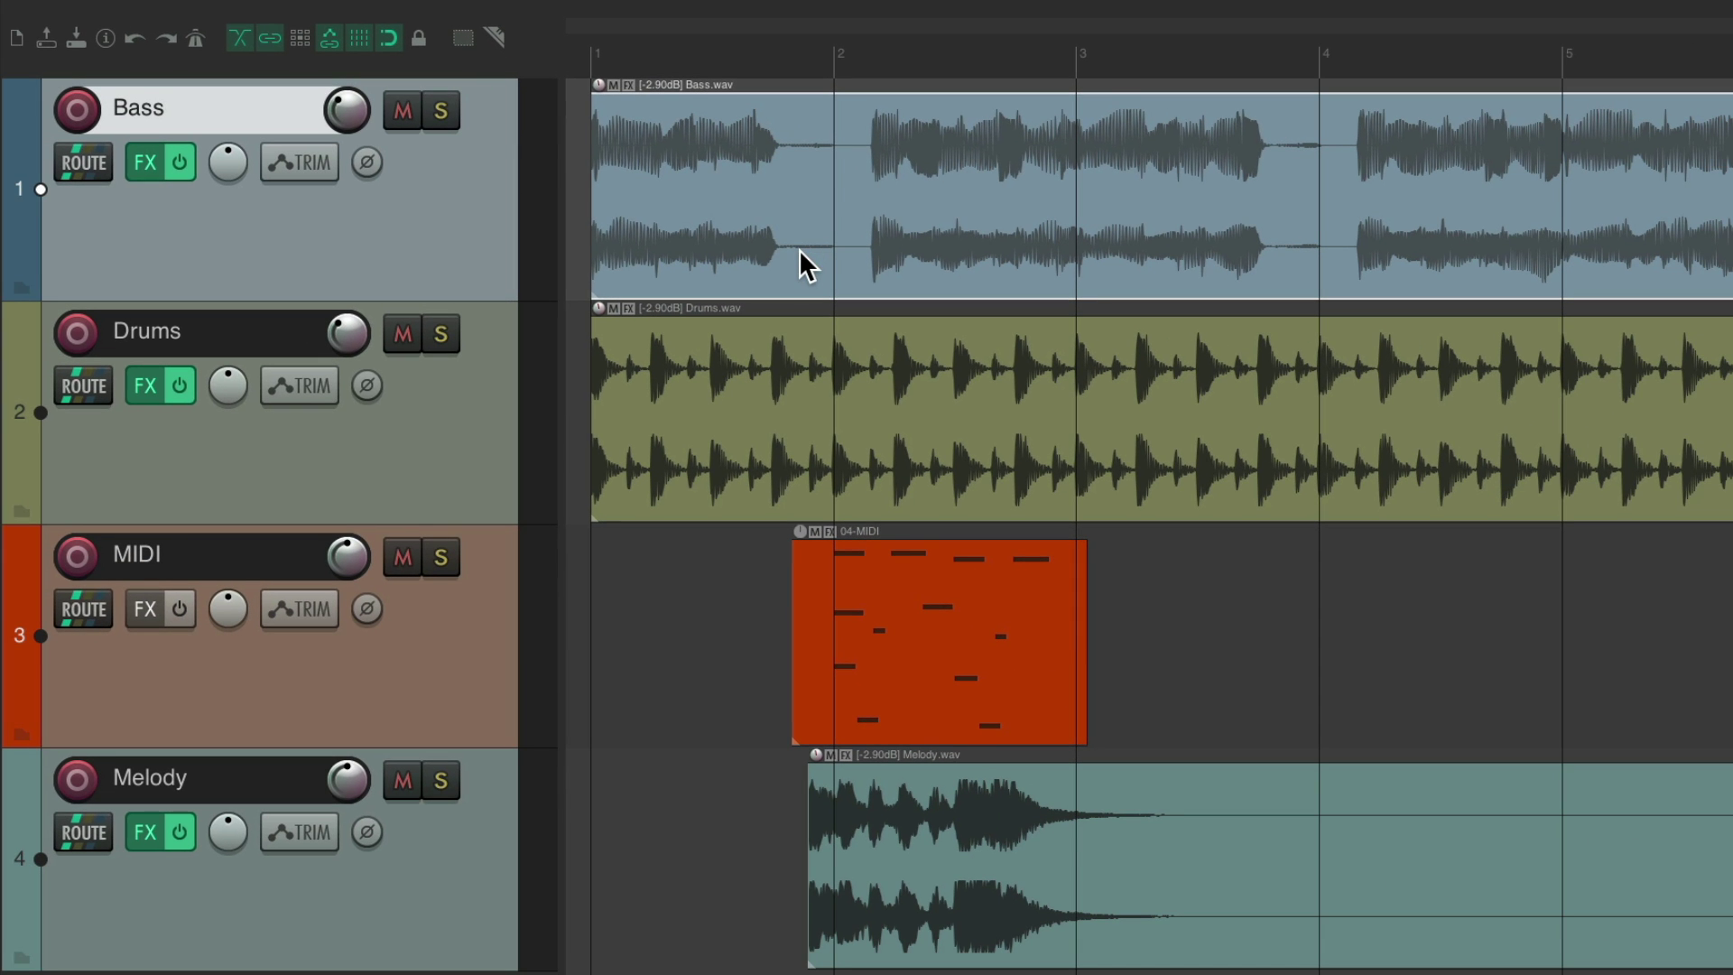
double_click(799, 249)
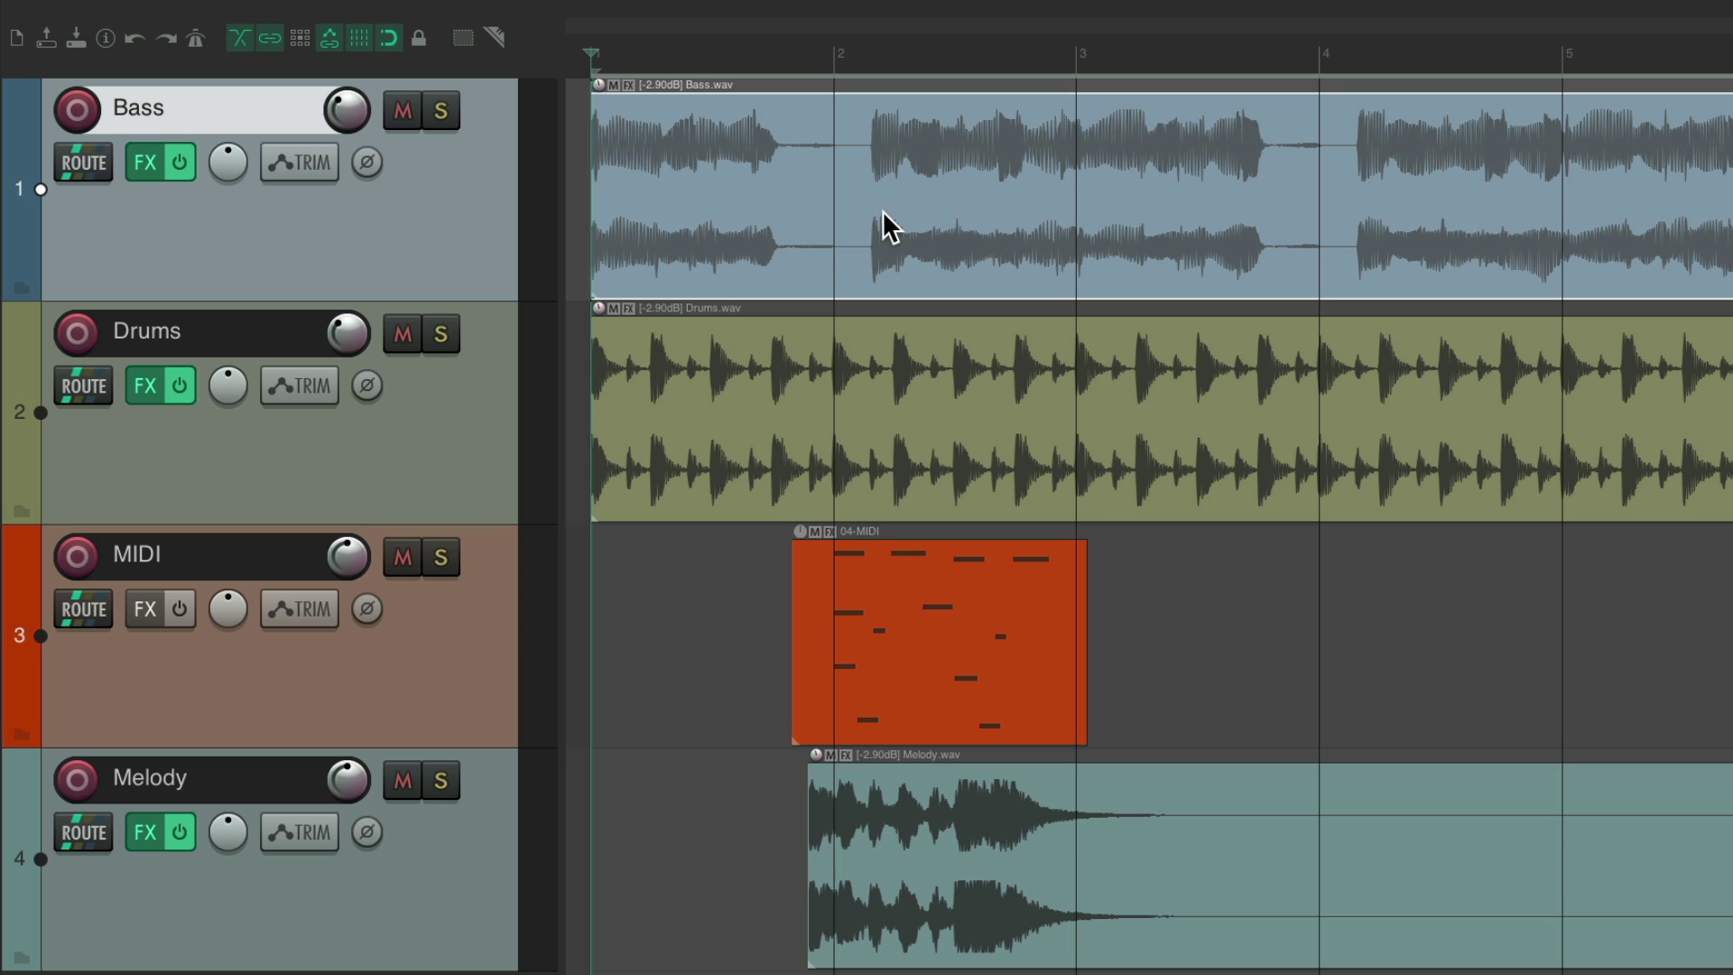
Set the time selection to the 04-MIDI item from its lower half and clear it, and briefly show its MIDI editor from the upper half.
double_click(912, 702)
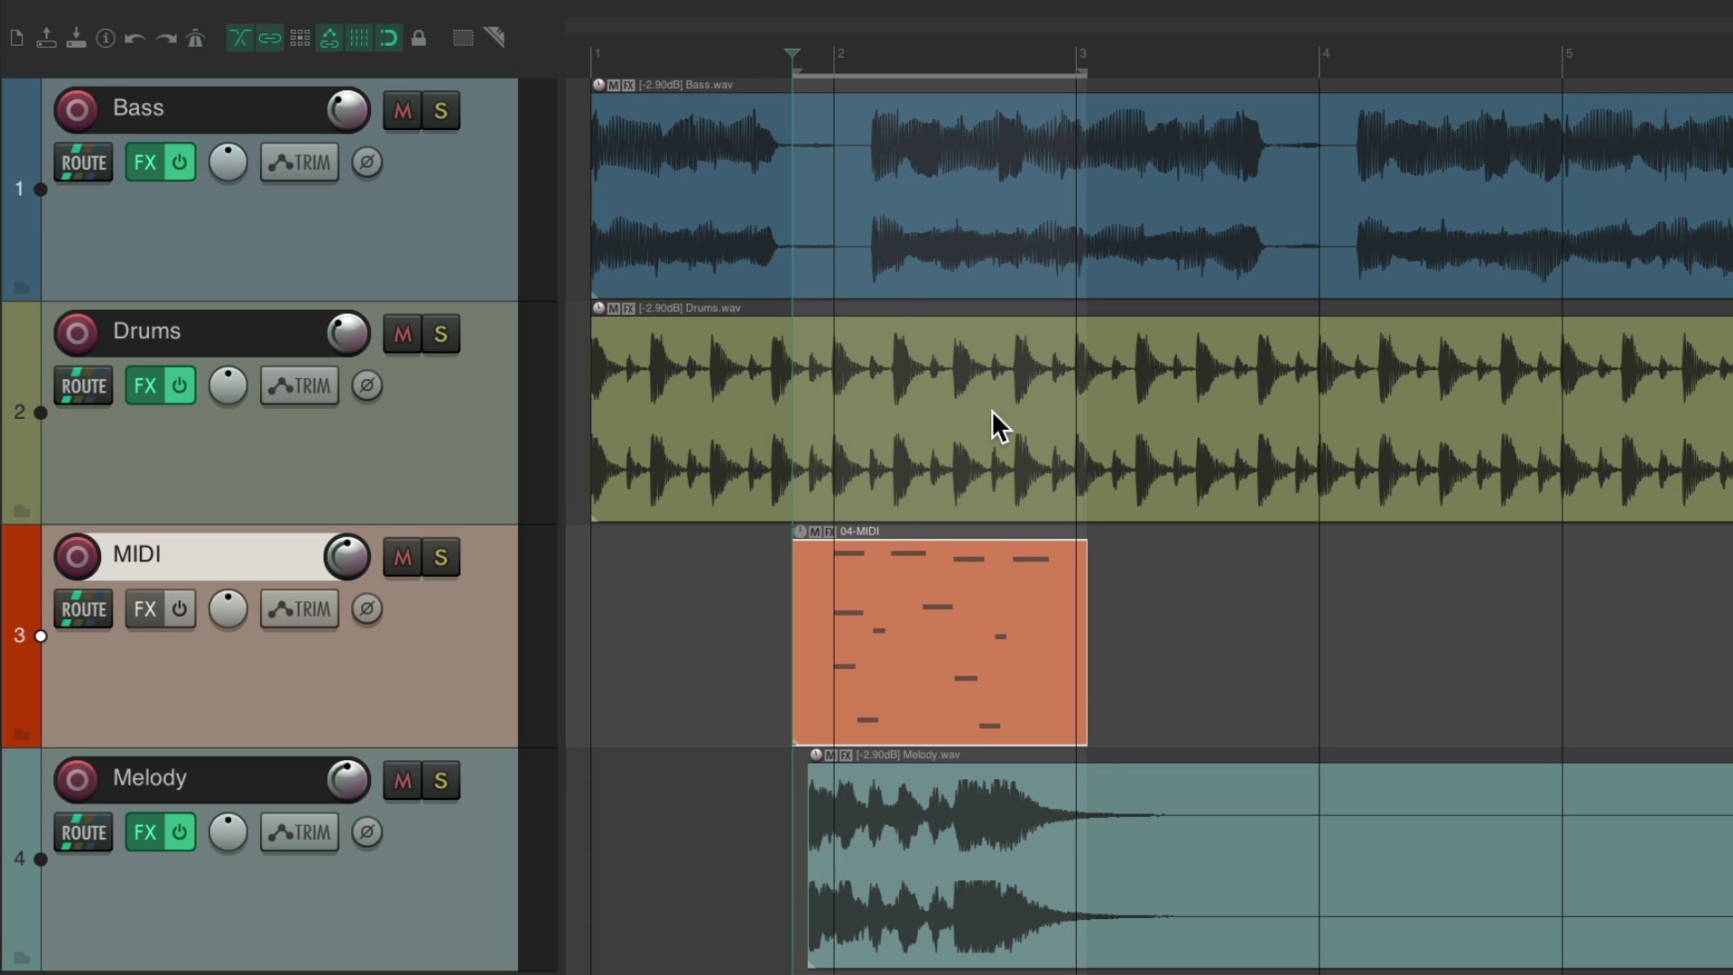
key(Escape)
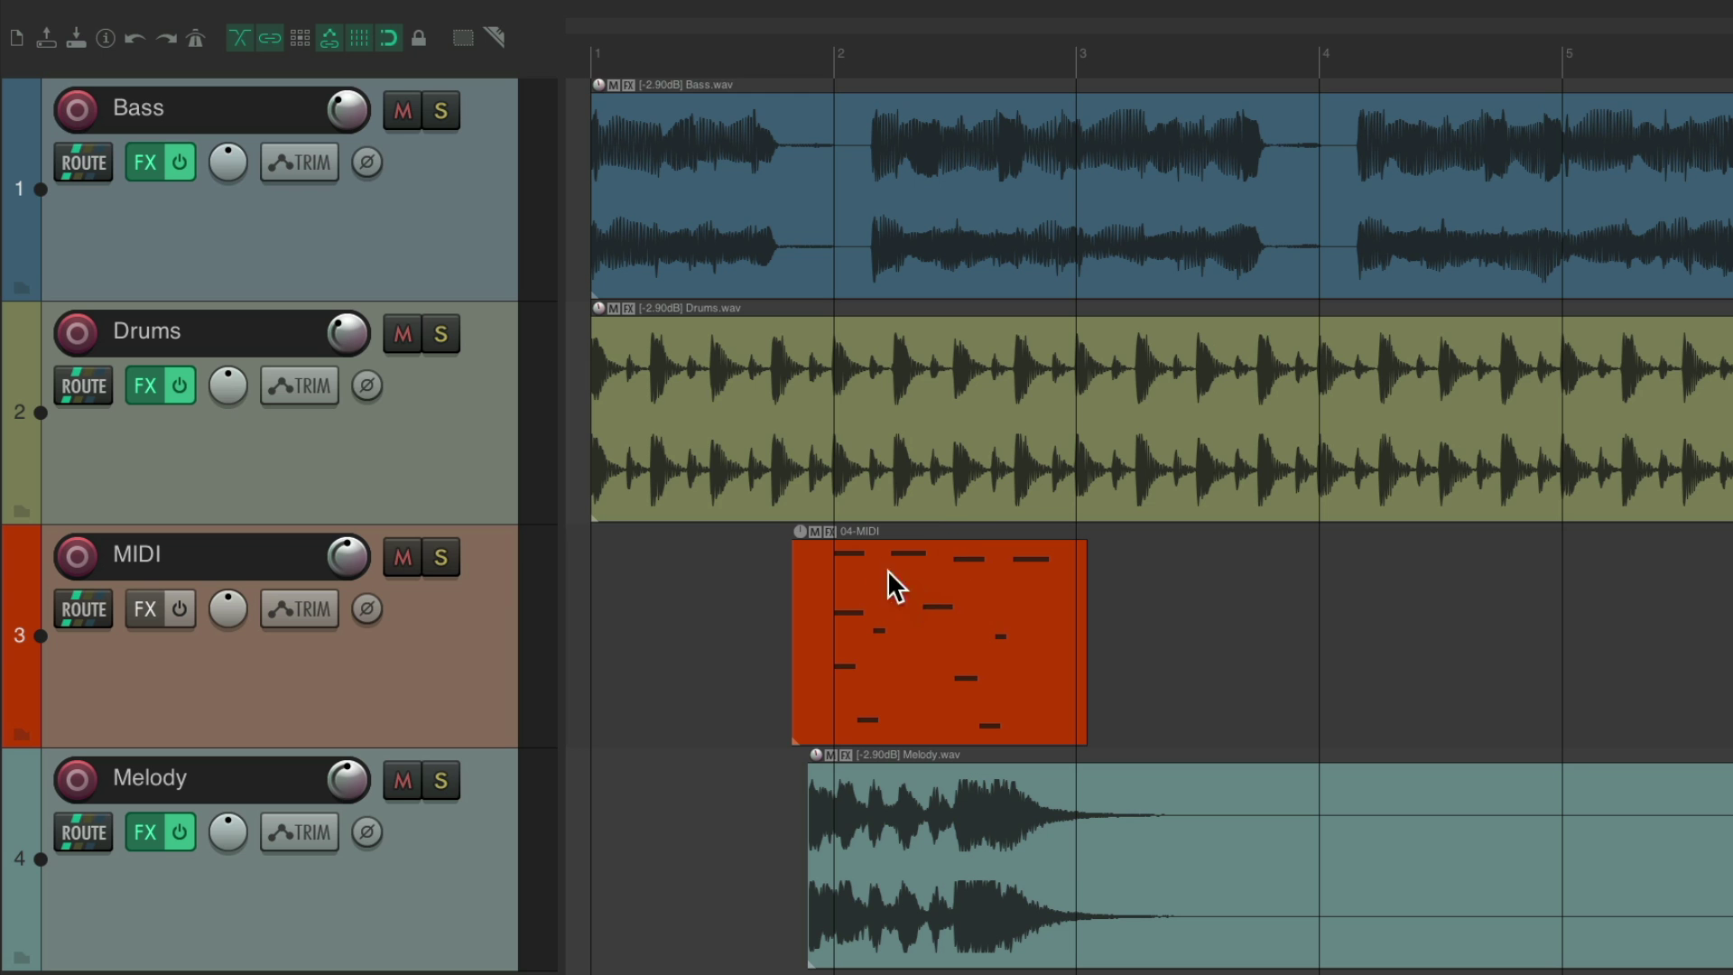
double_click(807, 555)
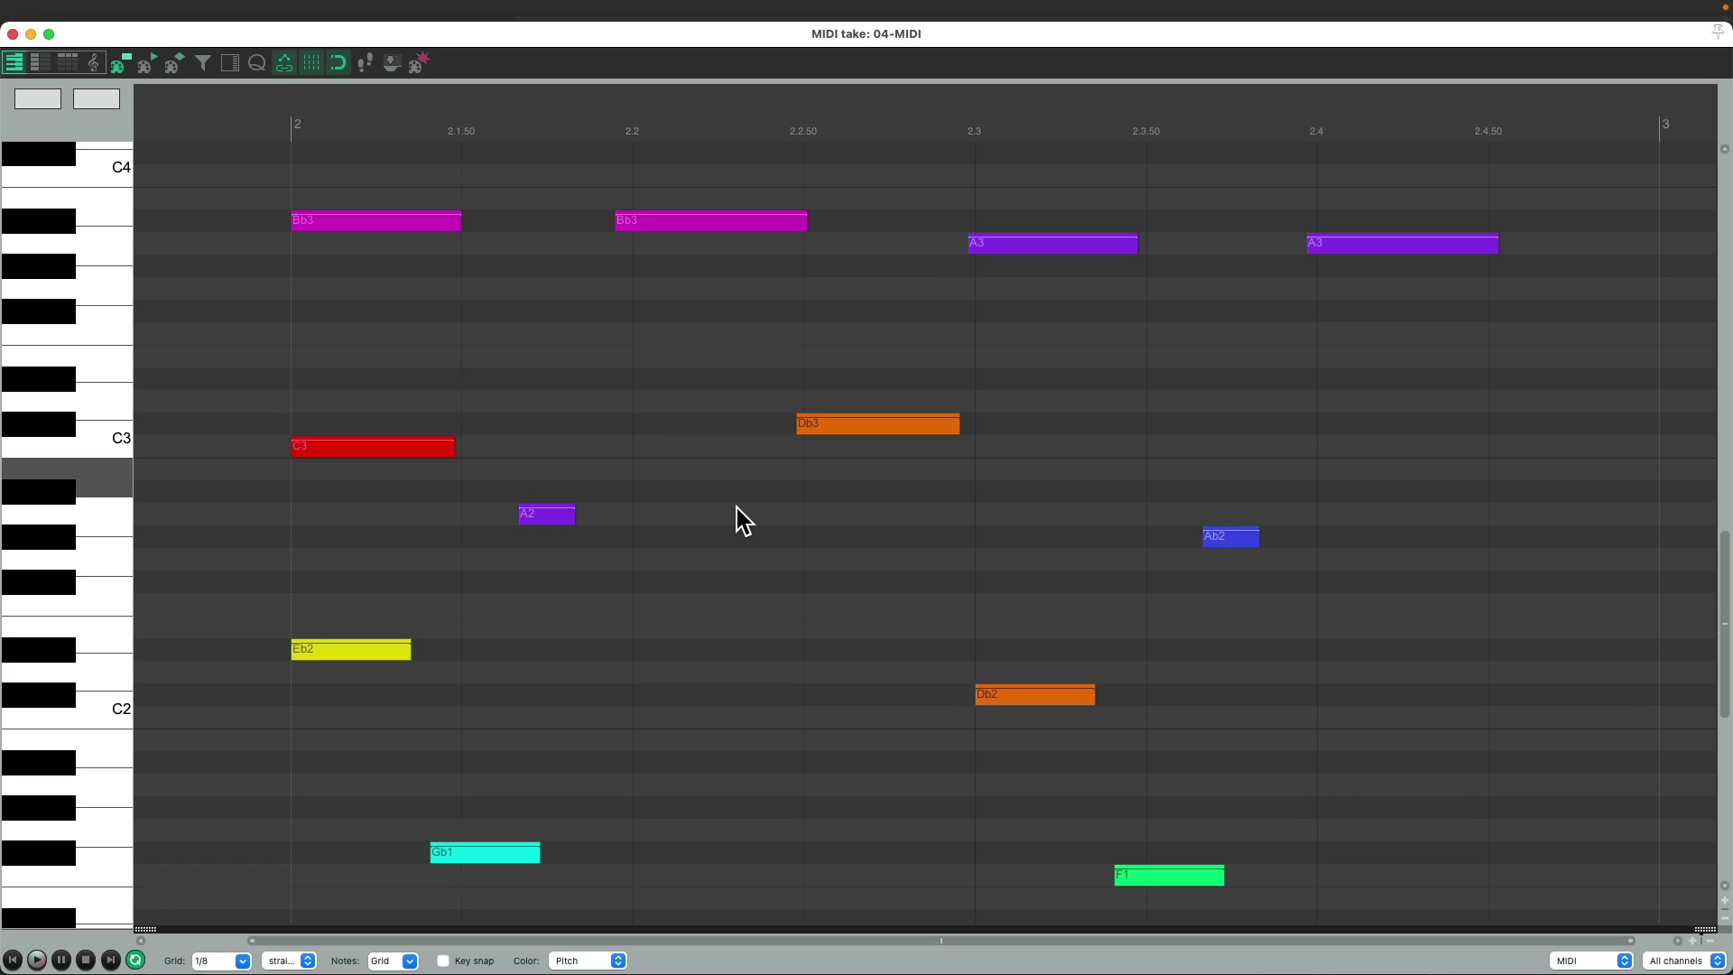
key(Escape)
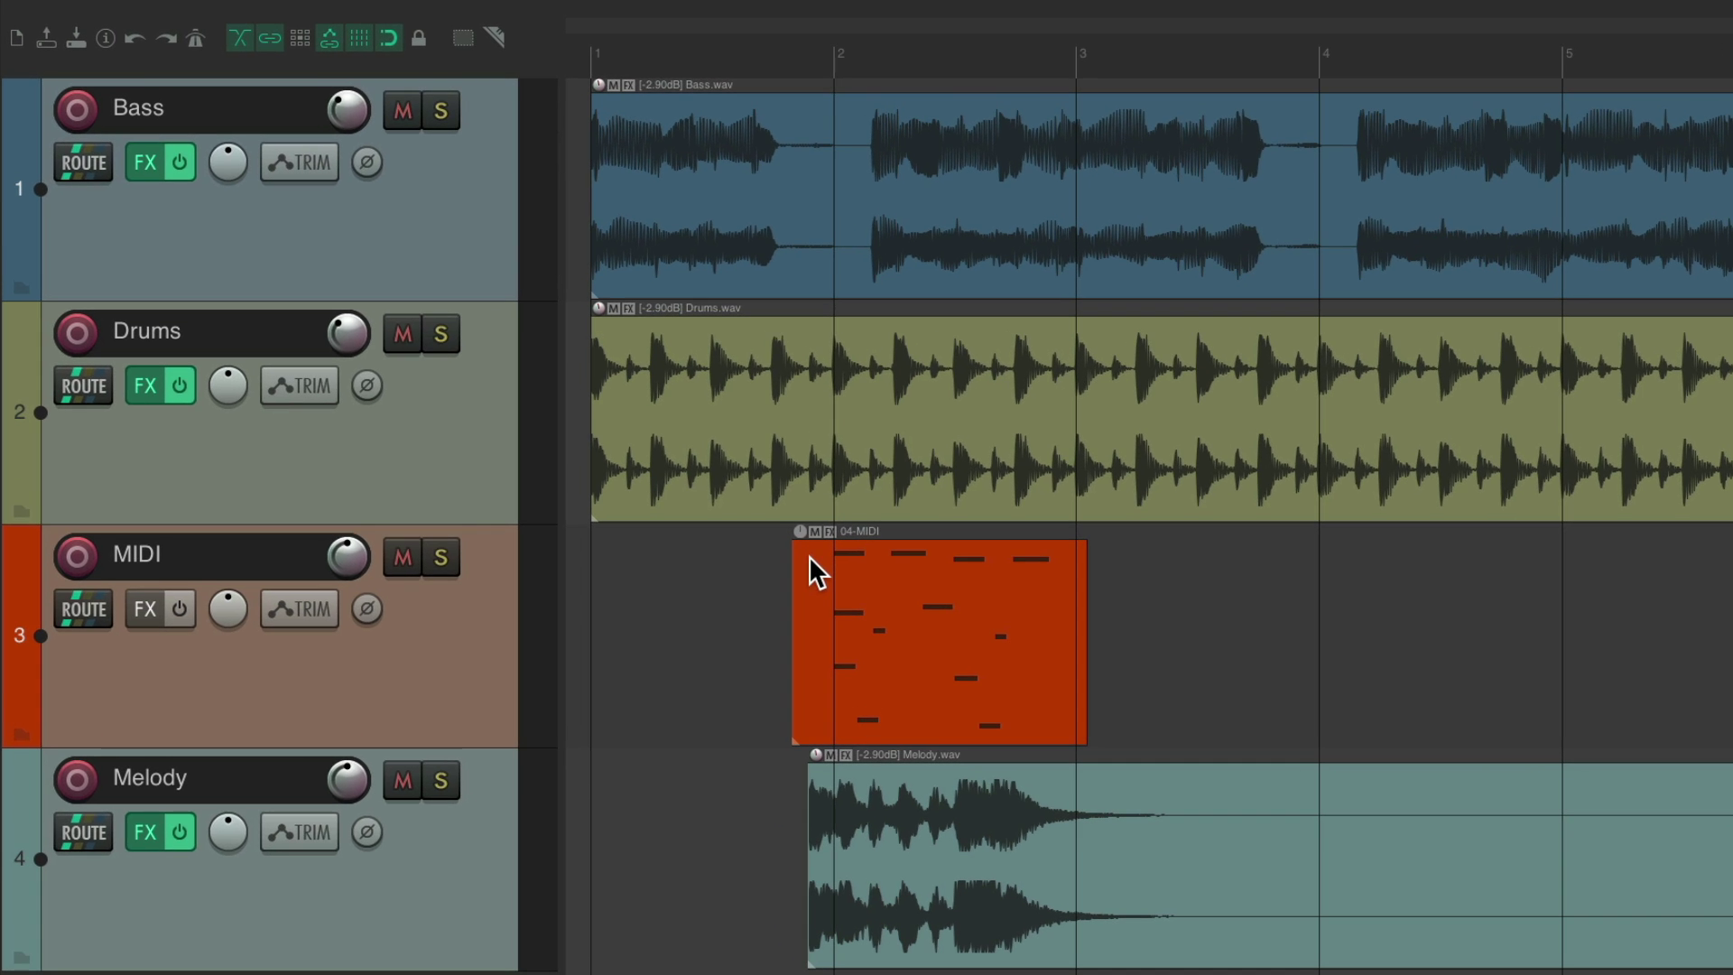
Set the Media item bottom half's default double-click action to Show media item source properties, and accept the preferences.
key(super+comma)
double_click(1013, 297)
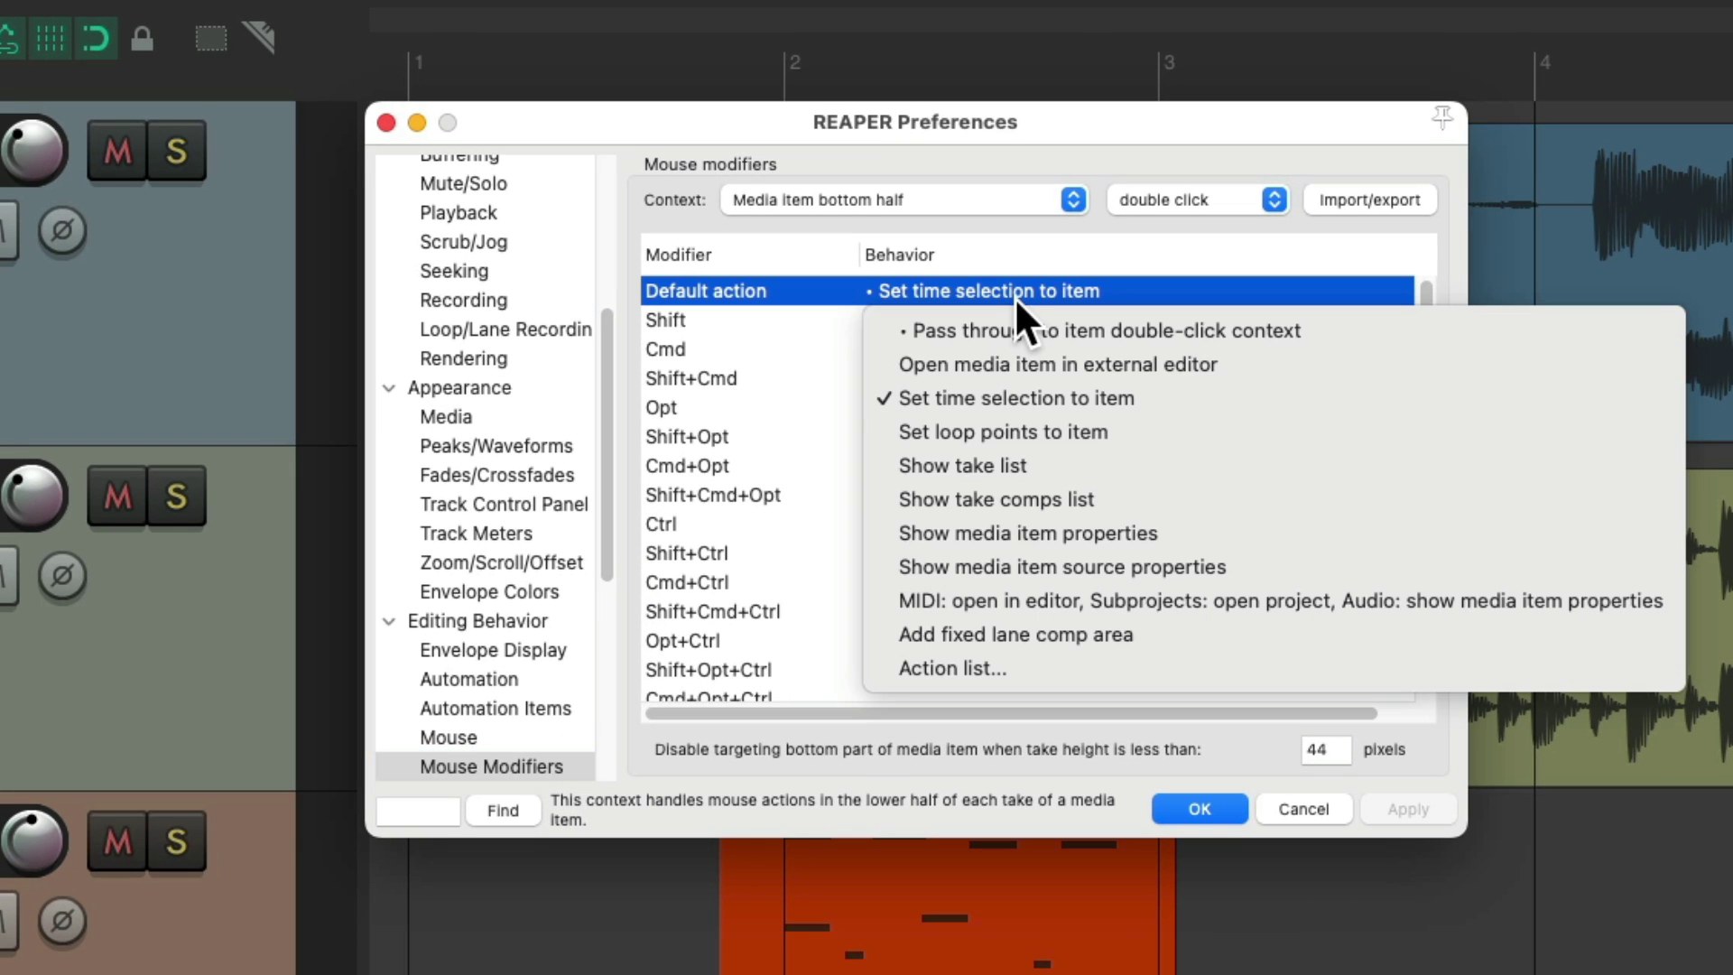
click(1230, 571)
key(Return)
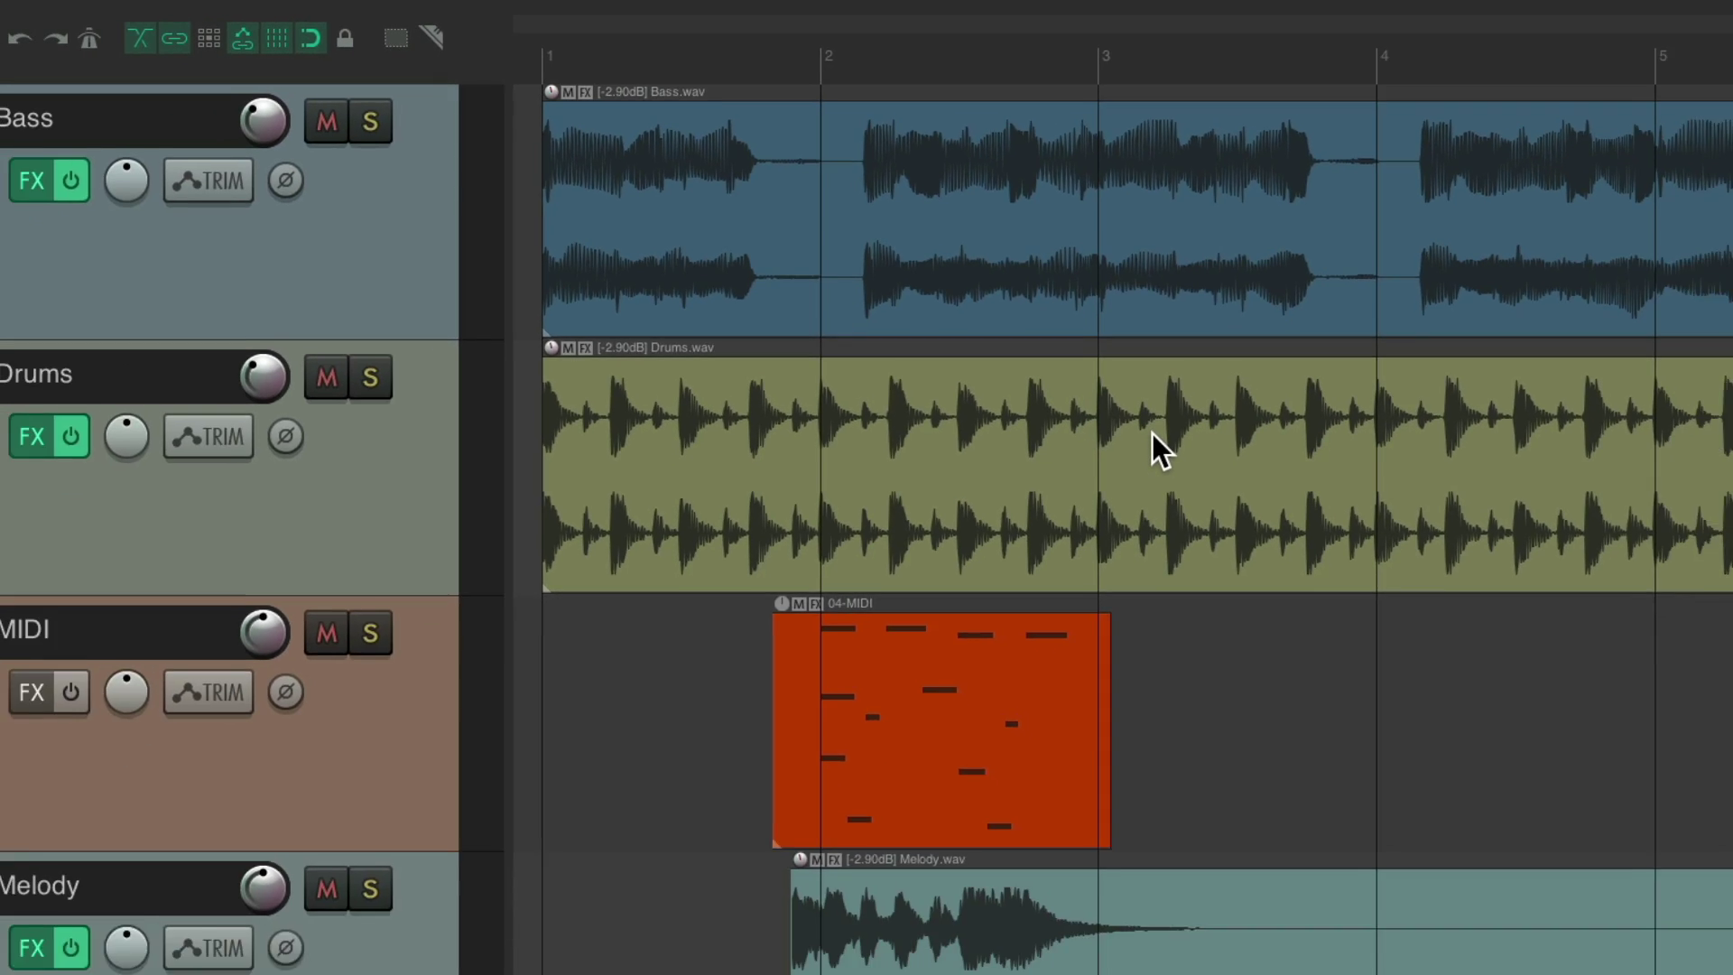
View the Bass item's properties from its upper half, and the source properties of the Bass and 04-MIDI items from their lower halves.
double_click(735, 132)
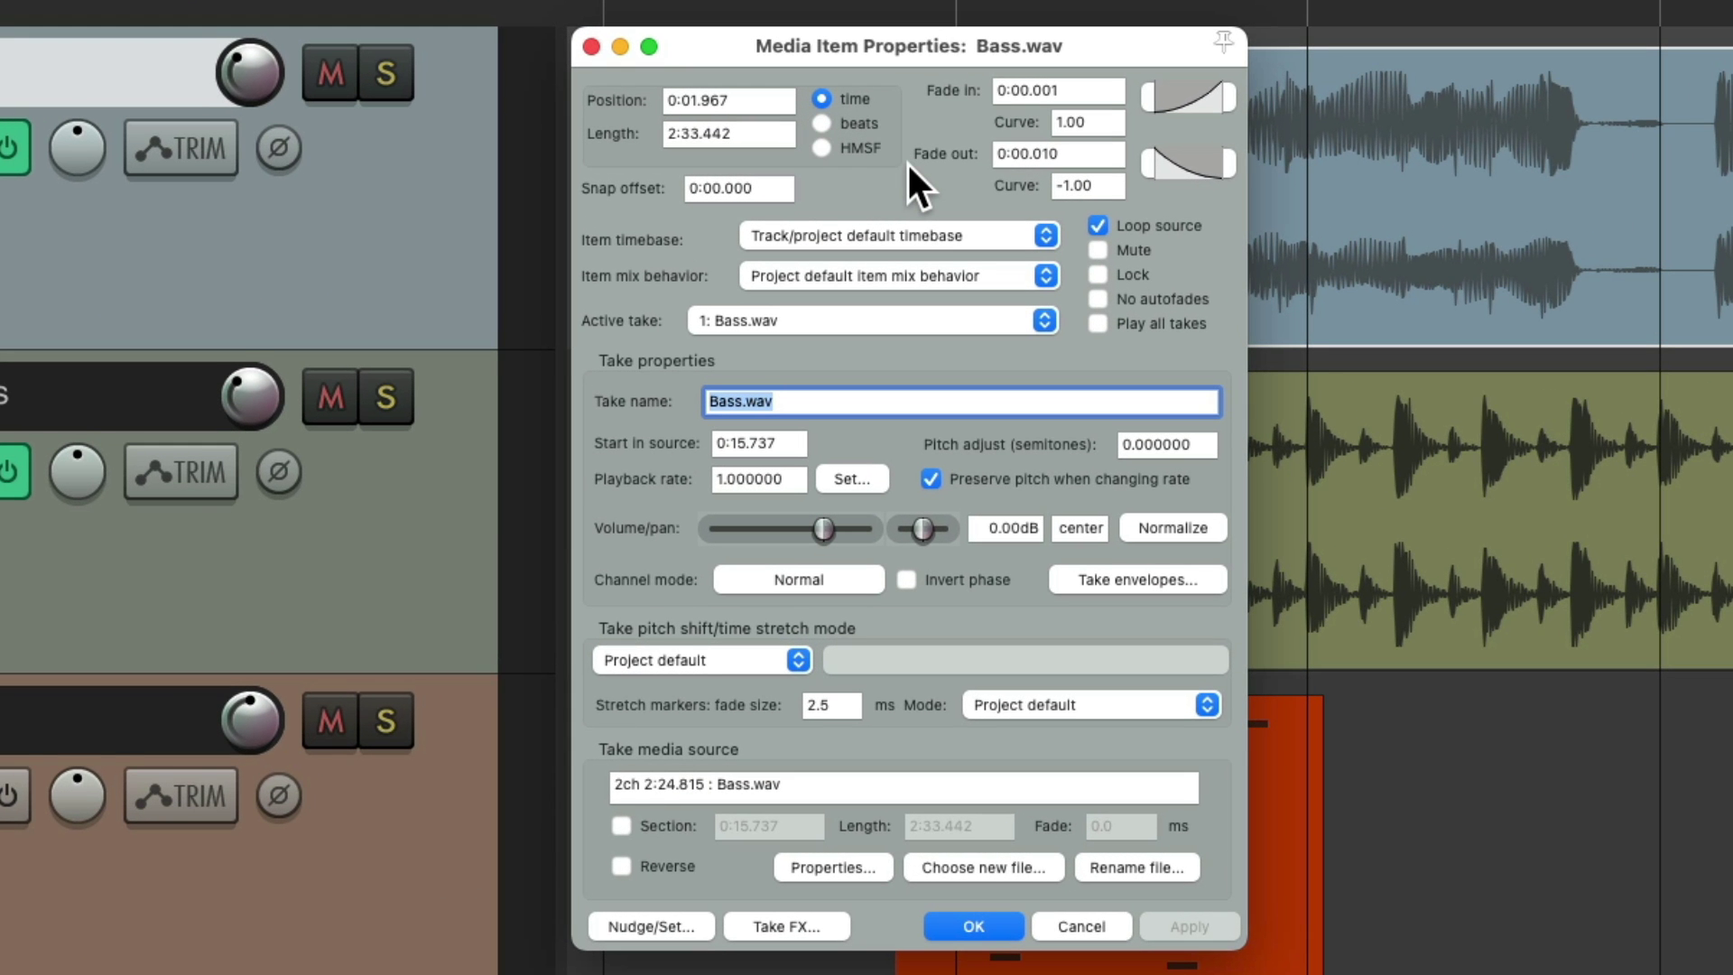
key(Escape)
double_click(788, 251)
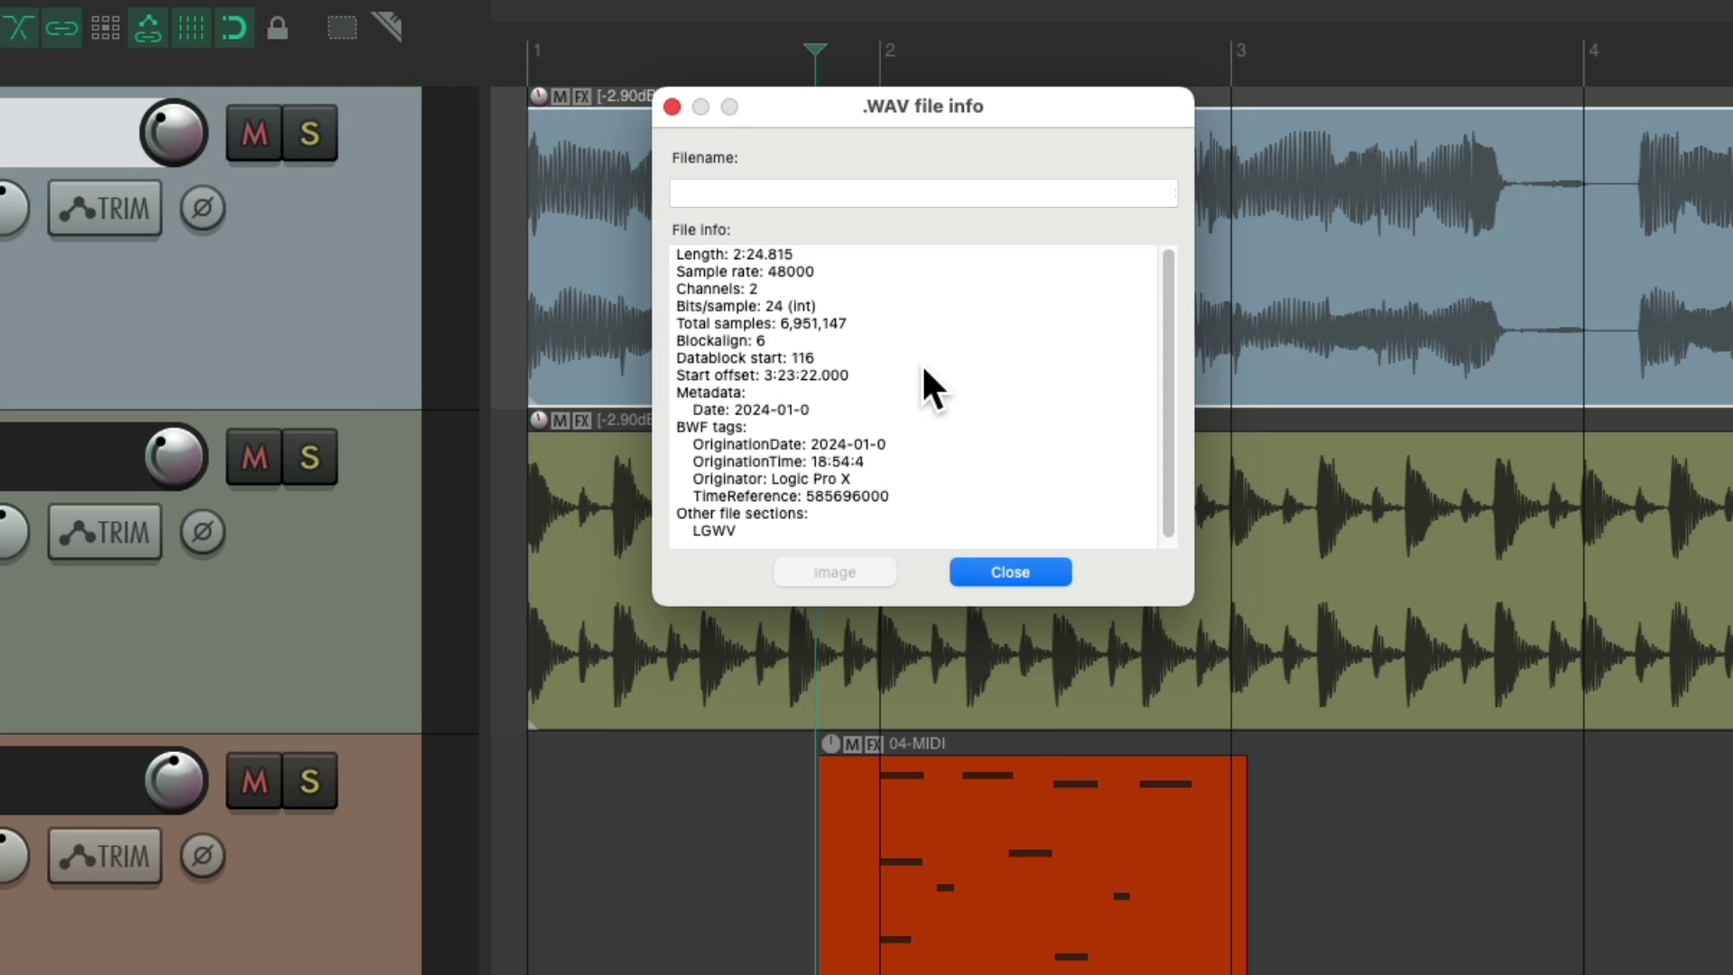
key(Escape)
double_click(900, 689)
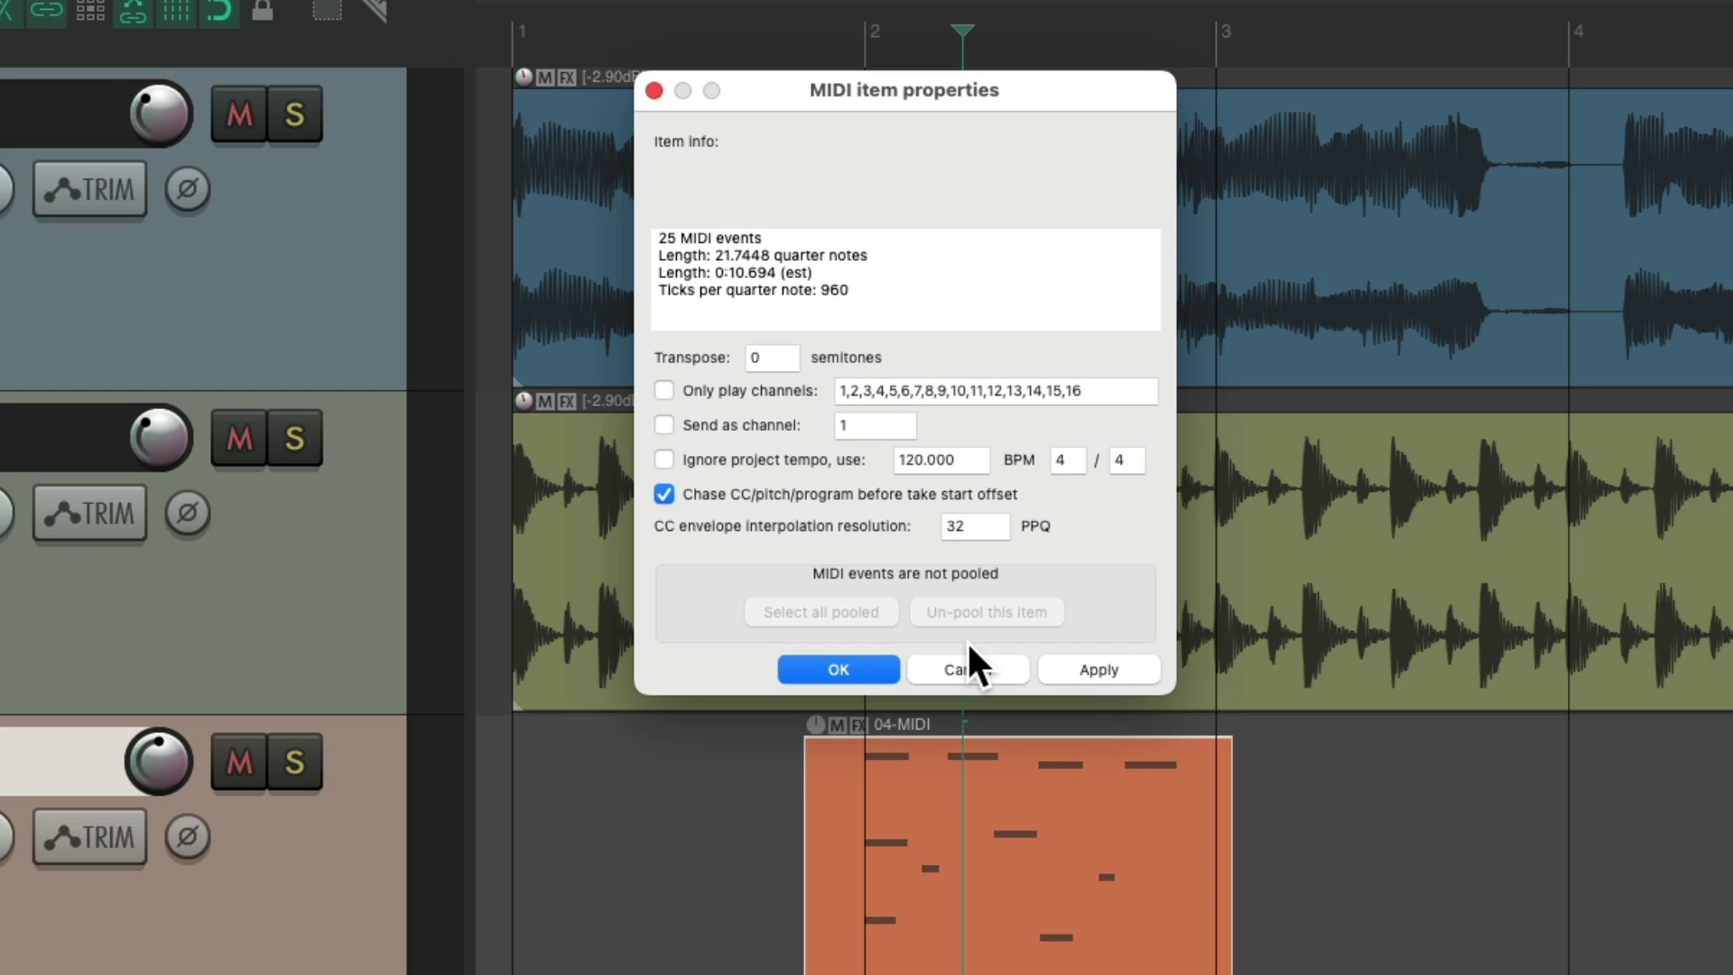
click(965, 658)
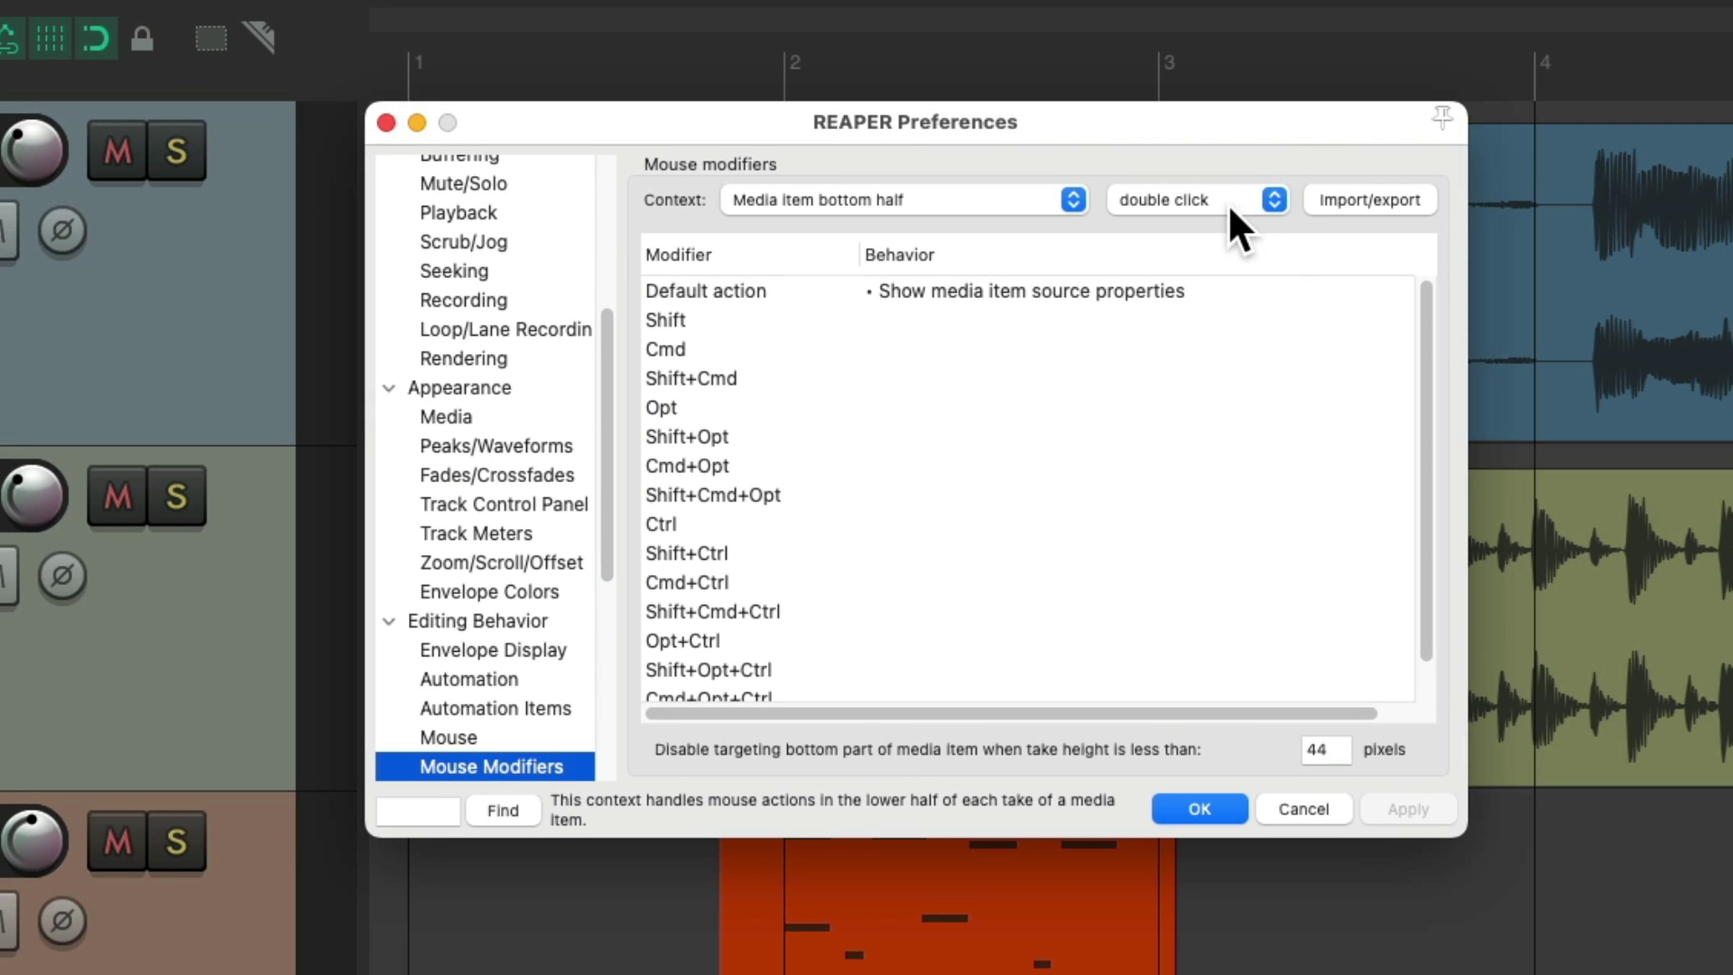
Check the Media item bottom half's left-click modifiers in the preferences, and return to its double-click modifiers.
click(1228, 204)
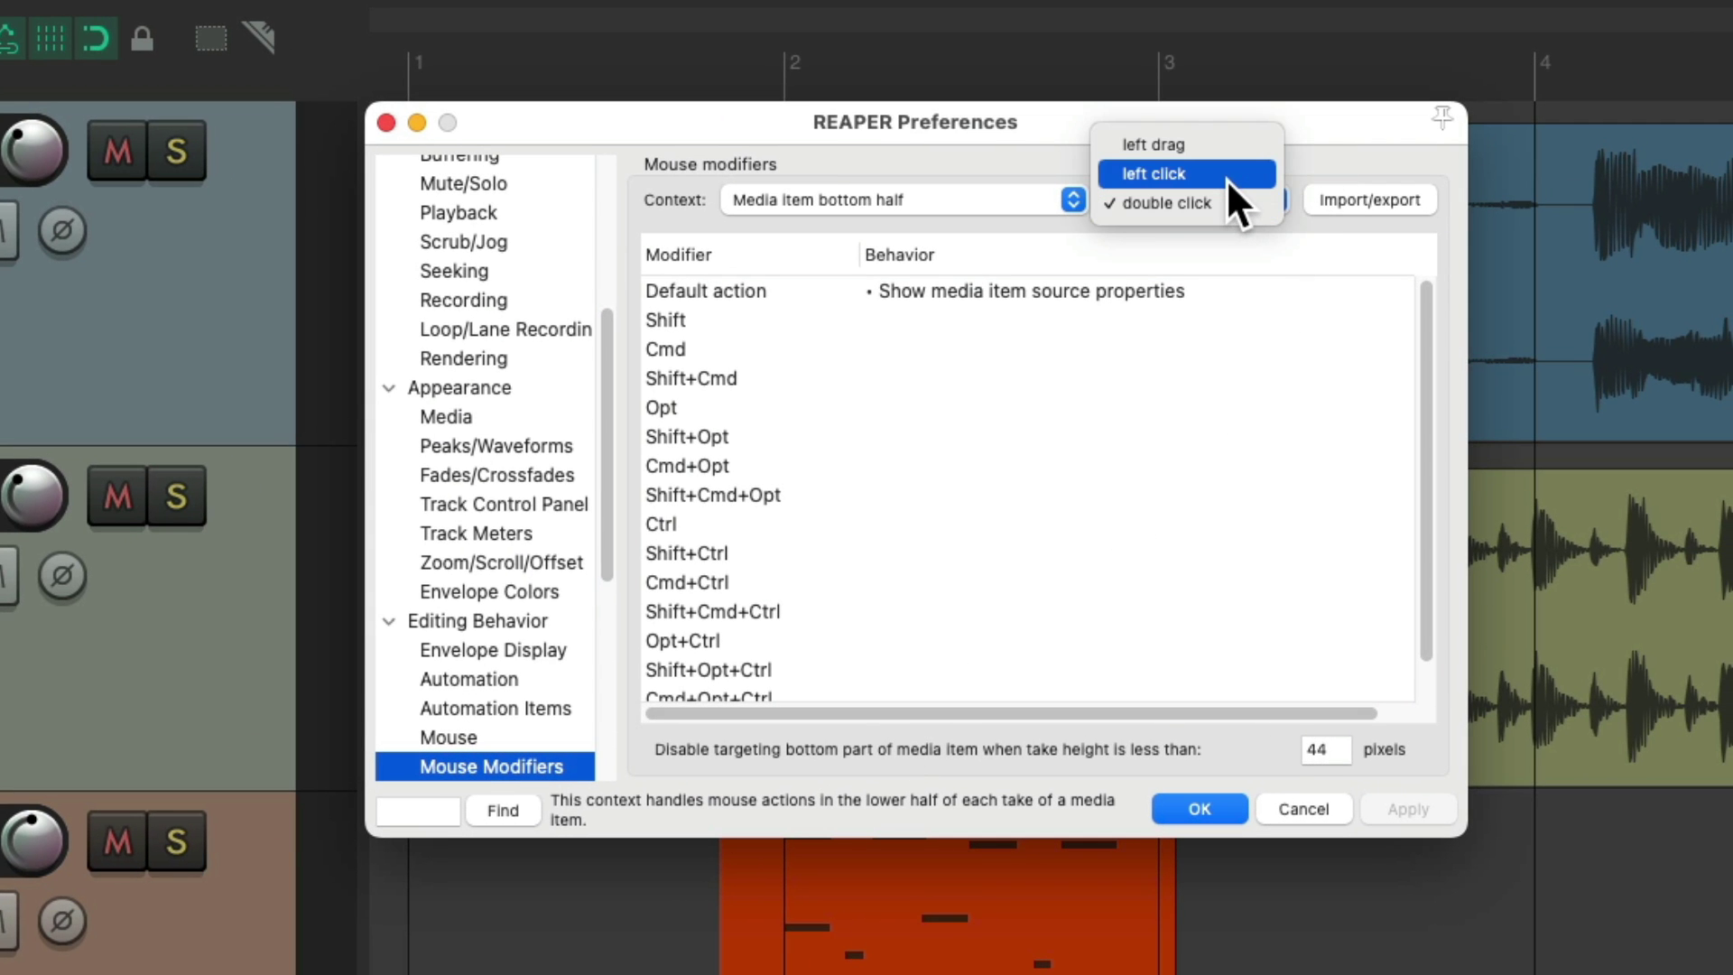
click(1226, 178)
click(1239, 206)
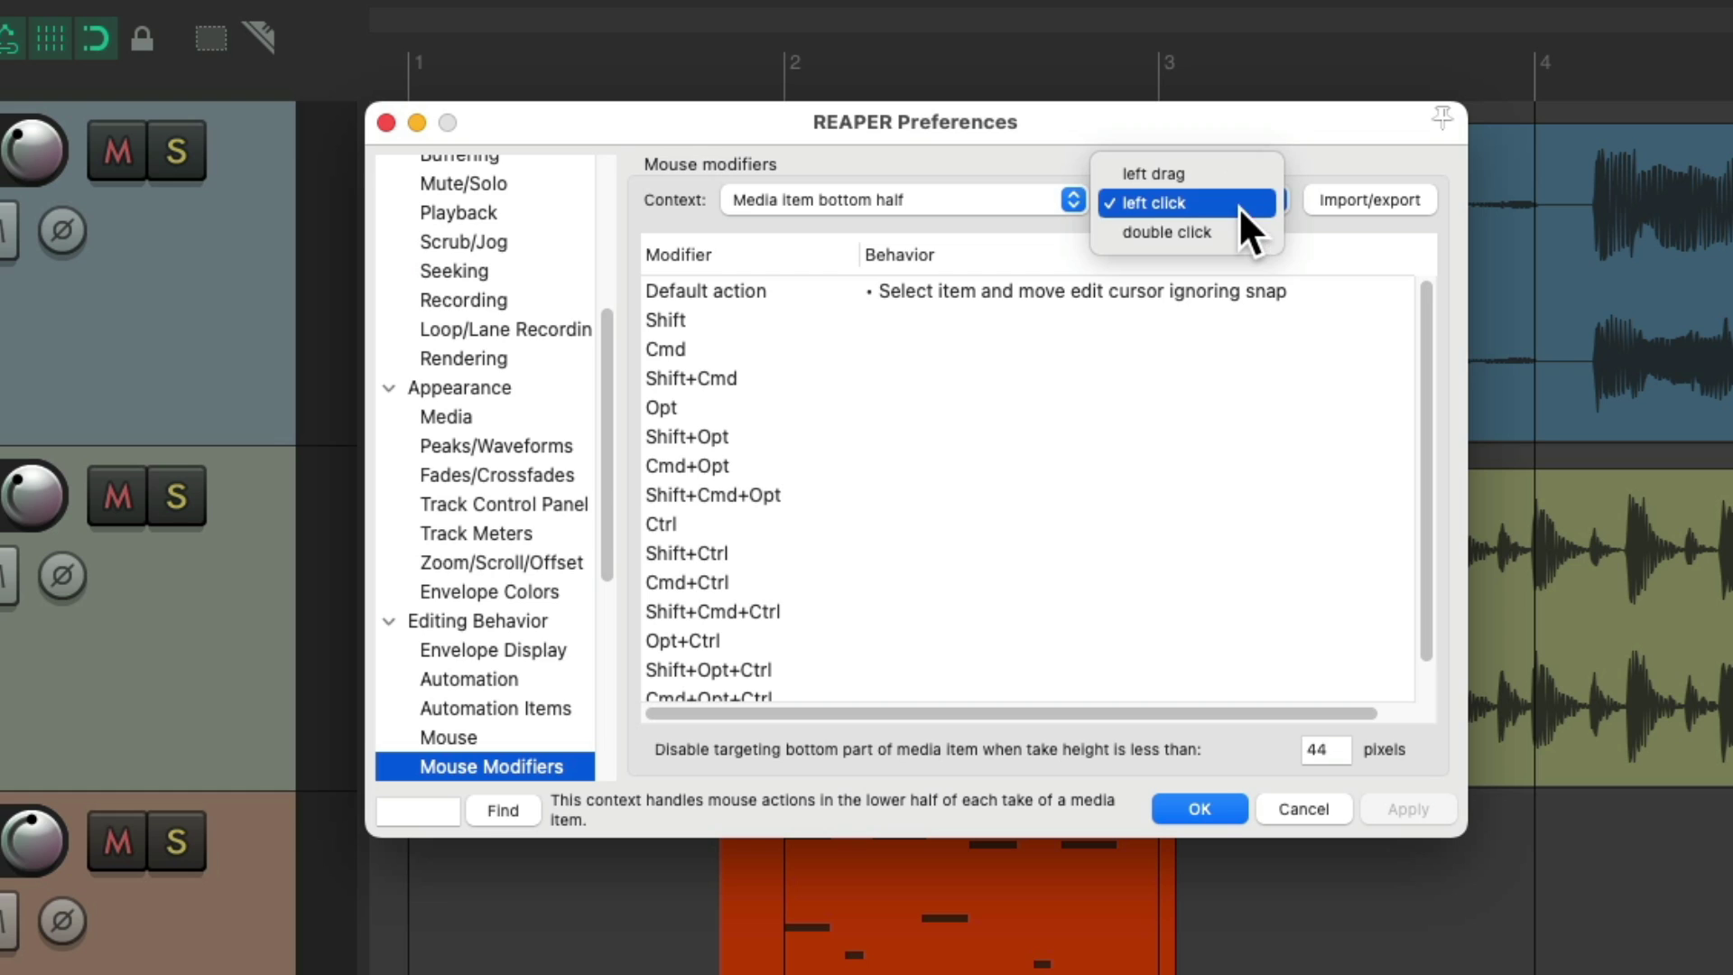
click(1243, 227)
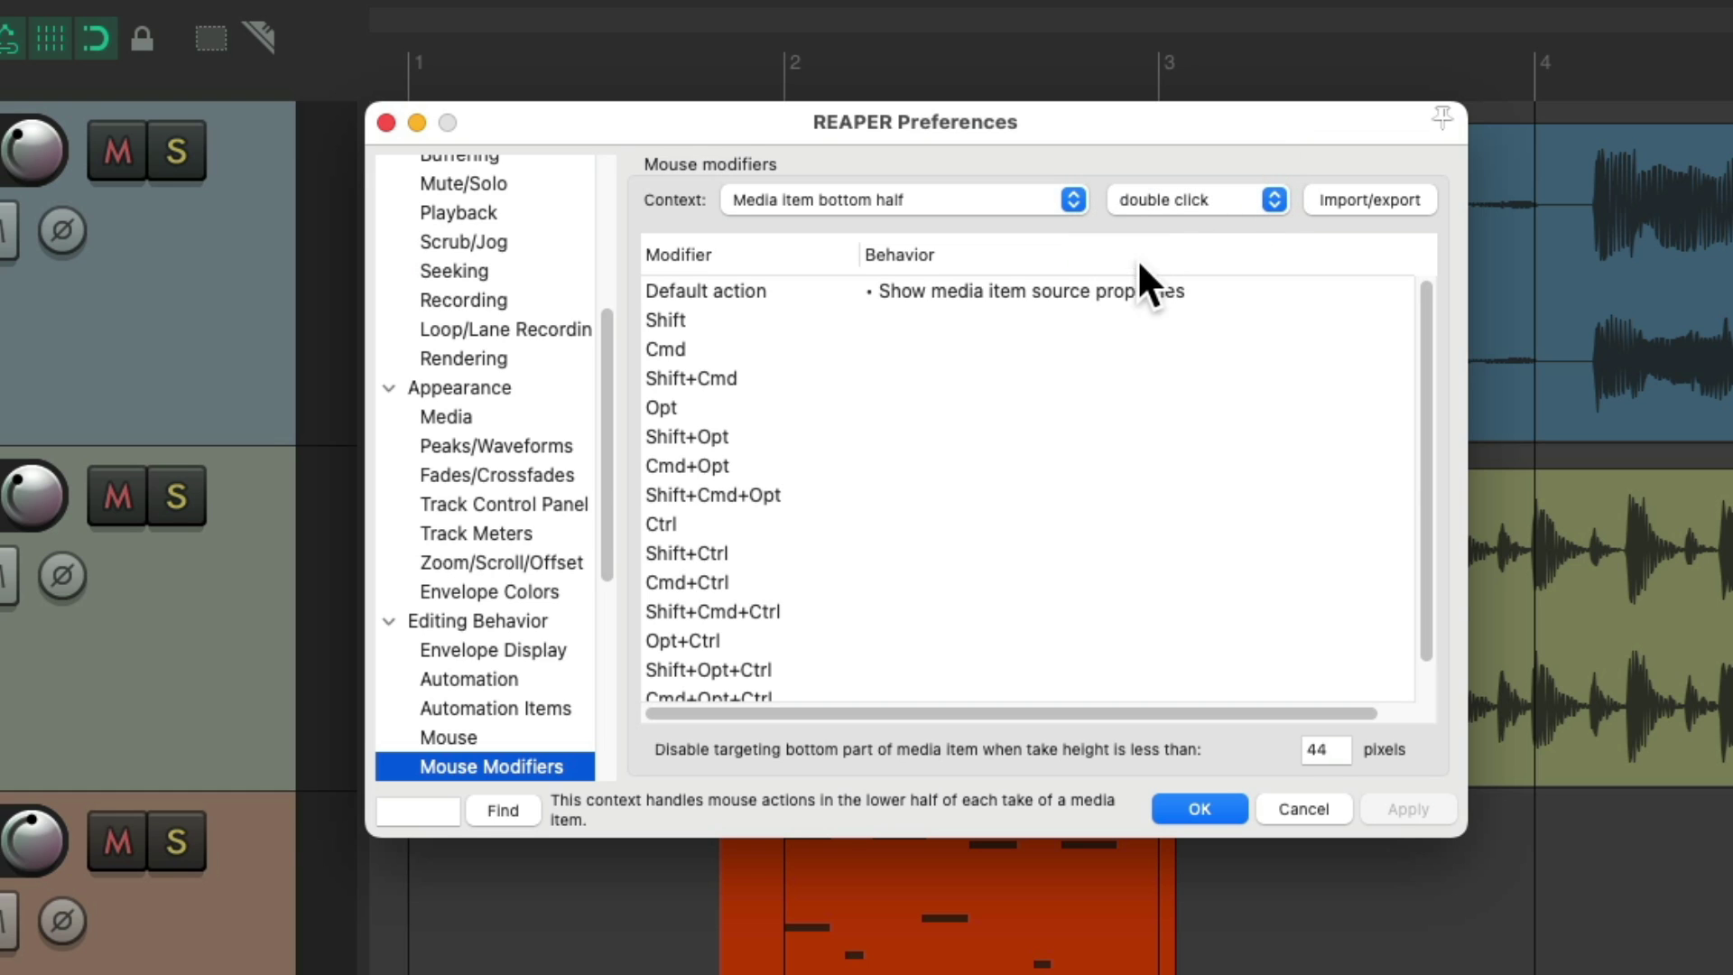
Assign the action Item: Split item under mouse cursor as the bottom half's default double-click behavior, filtering the actions by "split", and accept the preferences.
click(1086, 291)
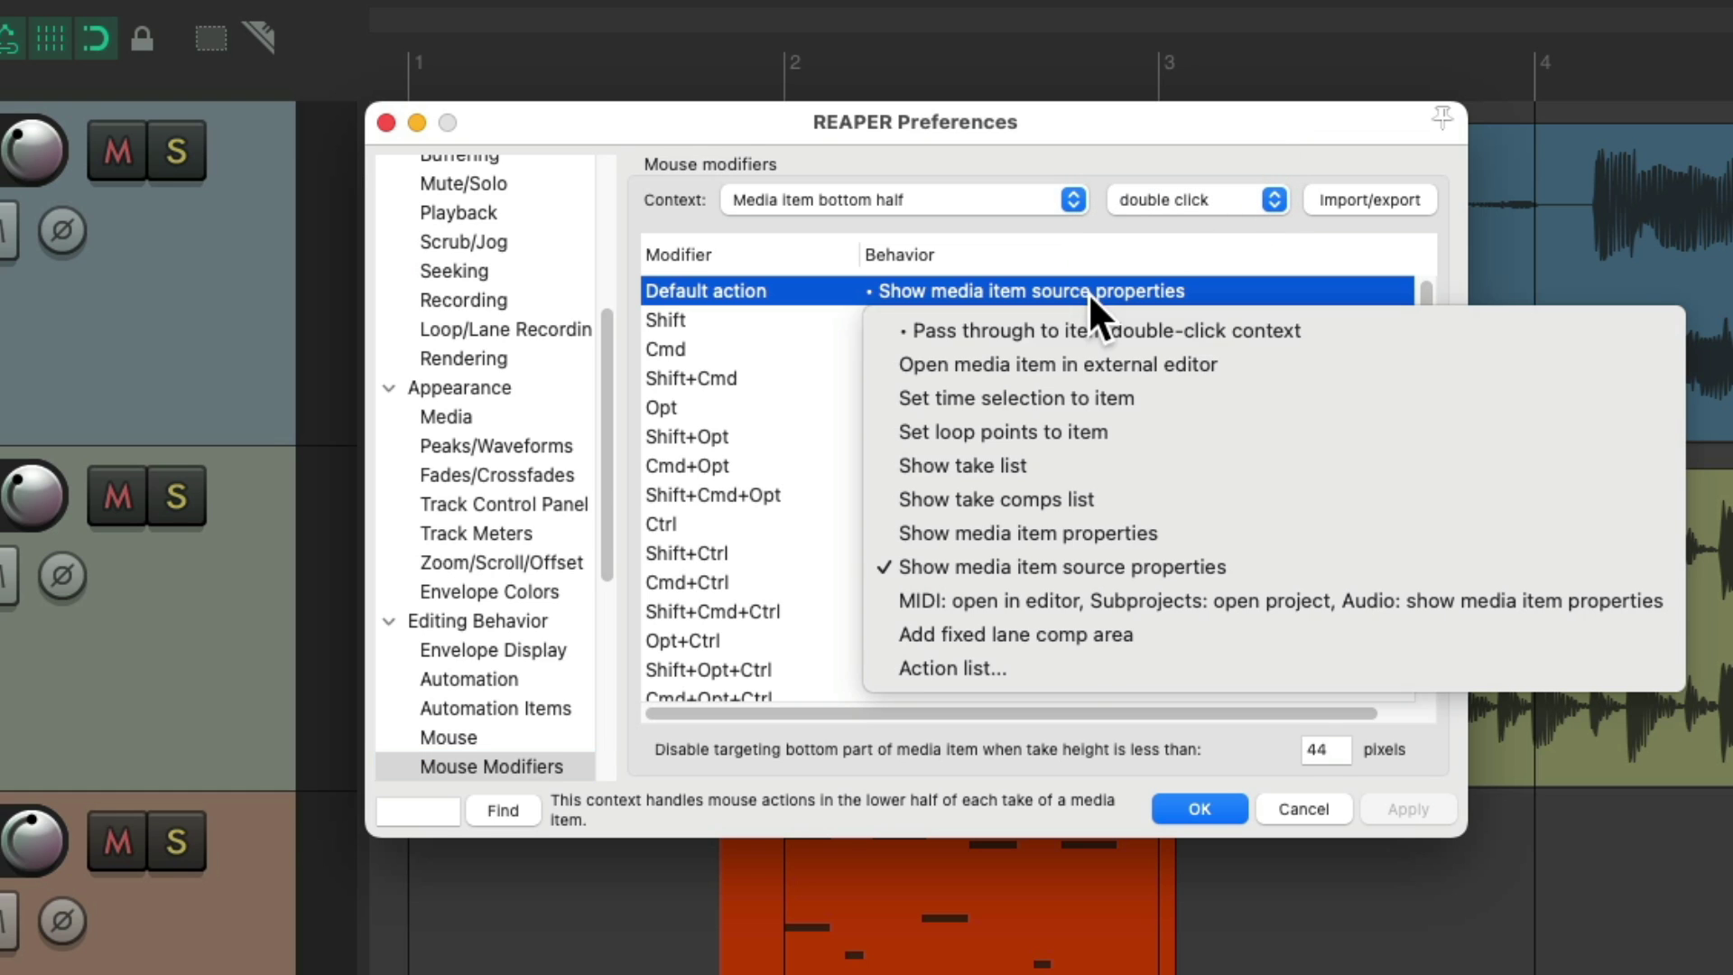
click(1068, 663)
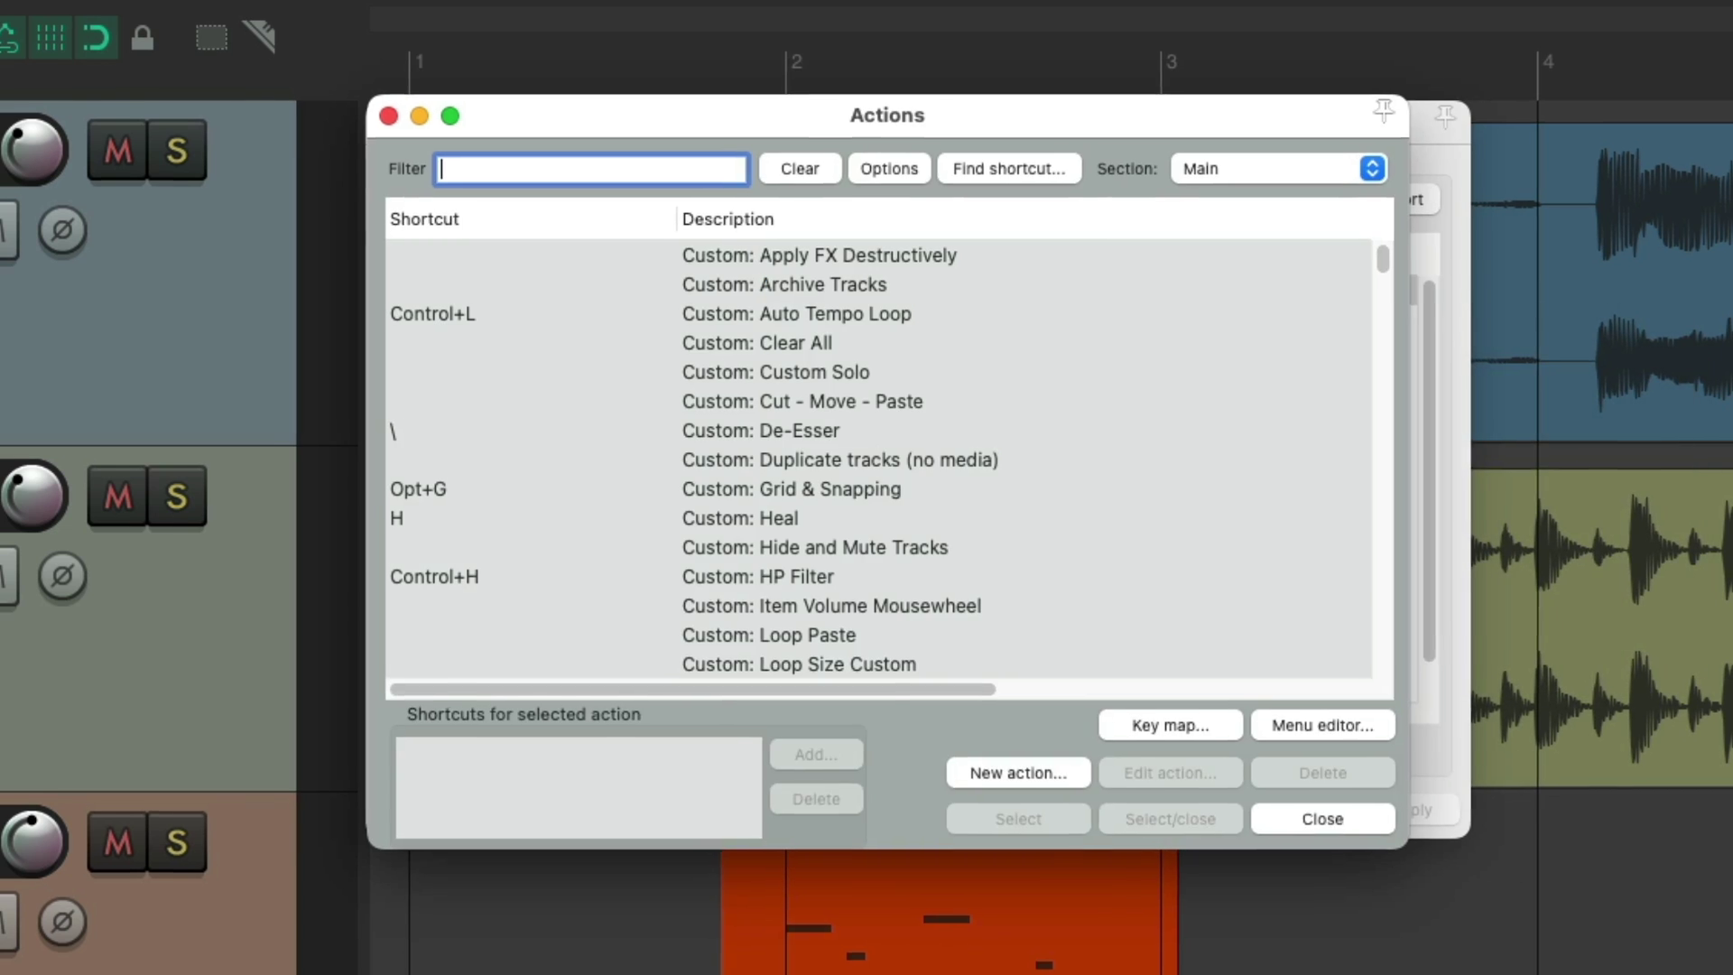
text(split)
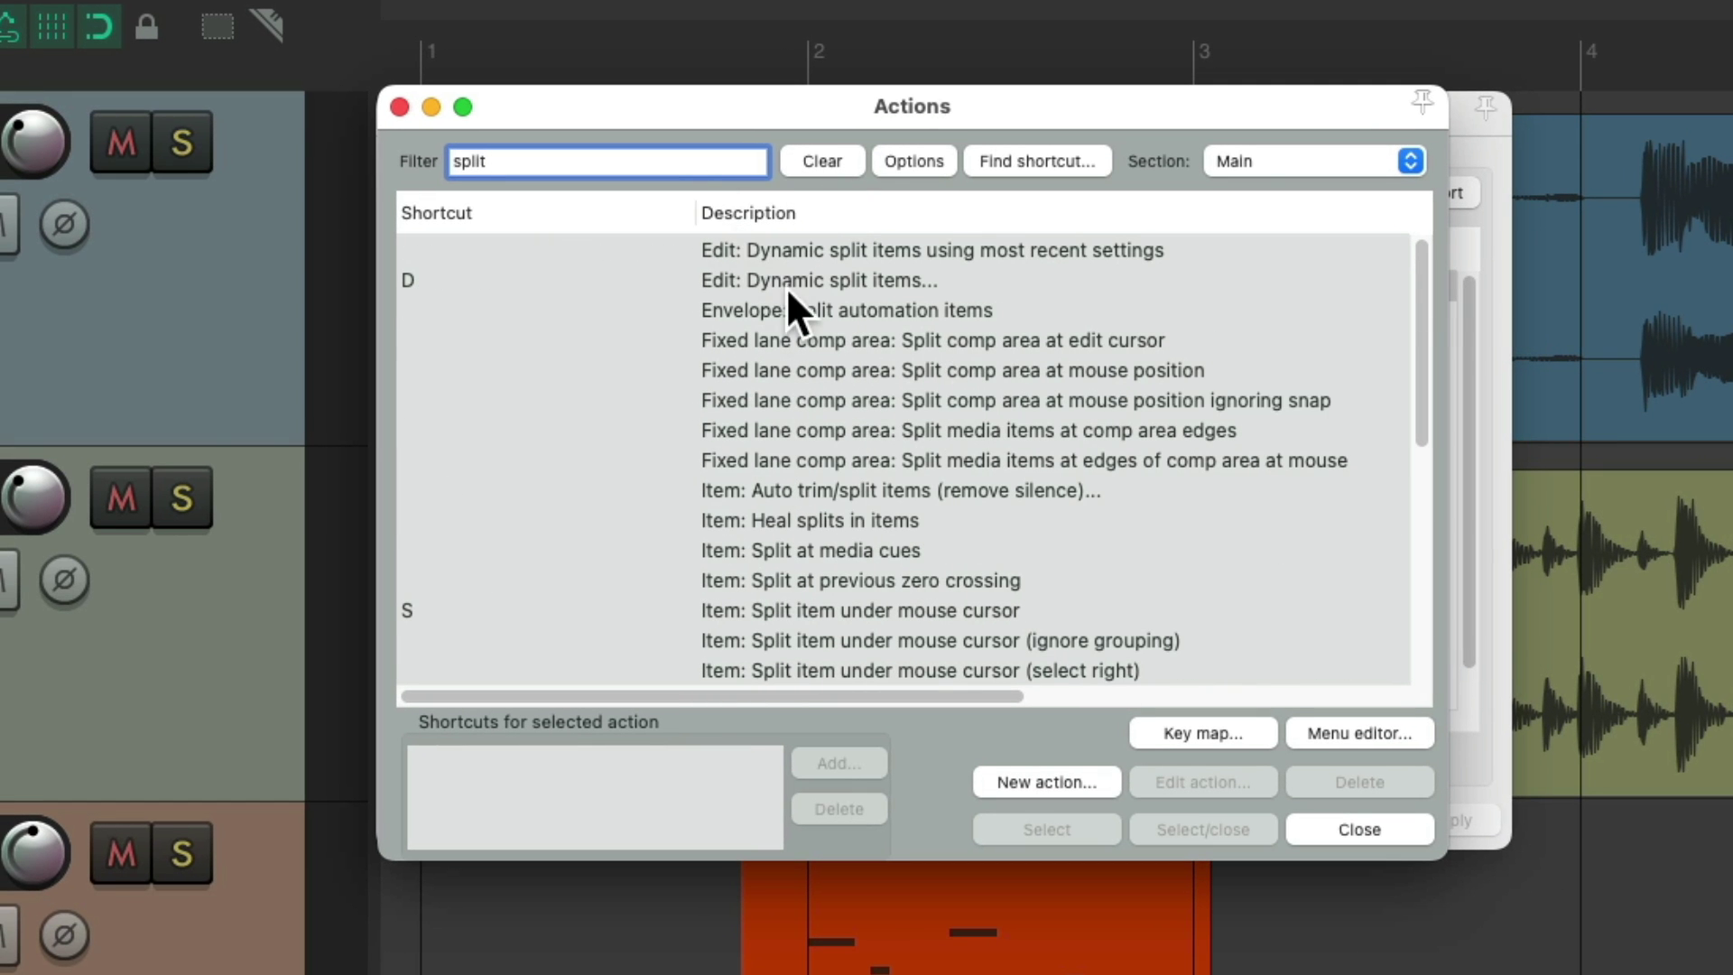
scroll(821, 340, down, 3)
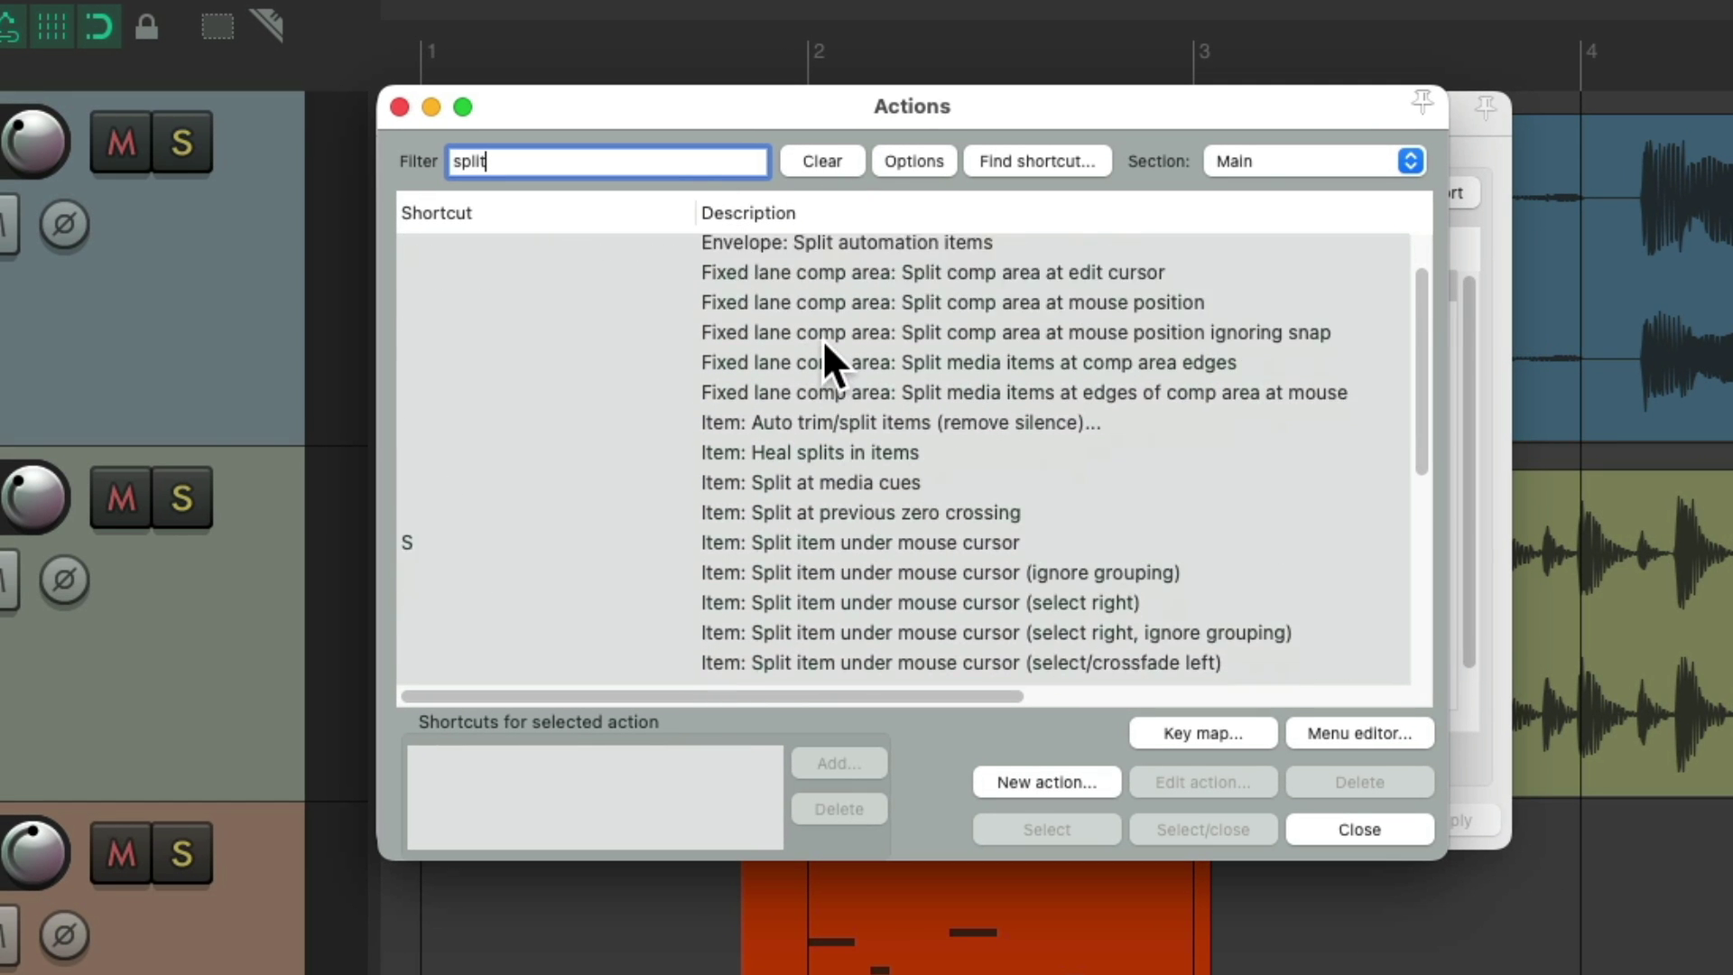
click(830, 475)
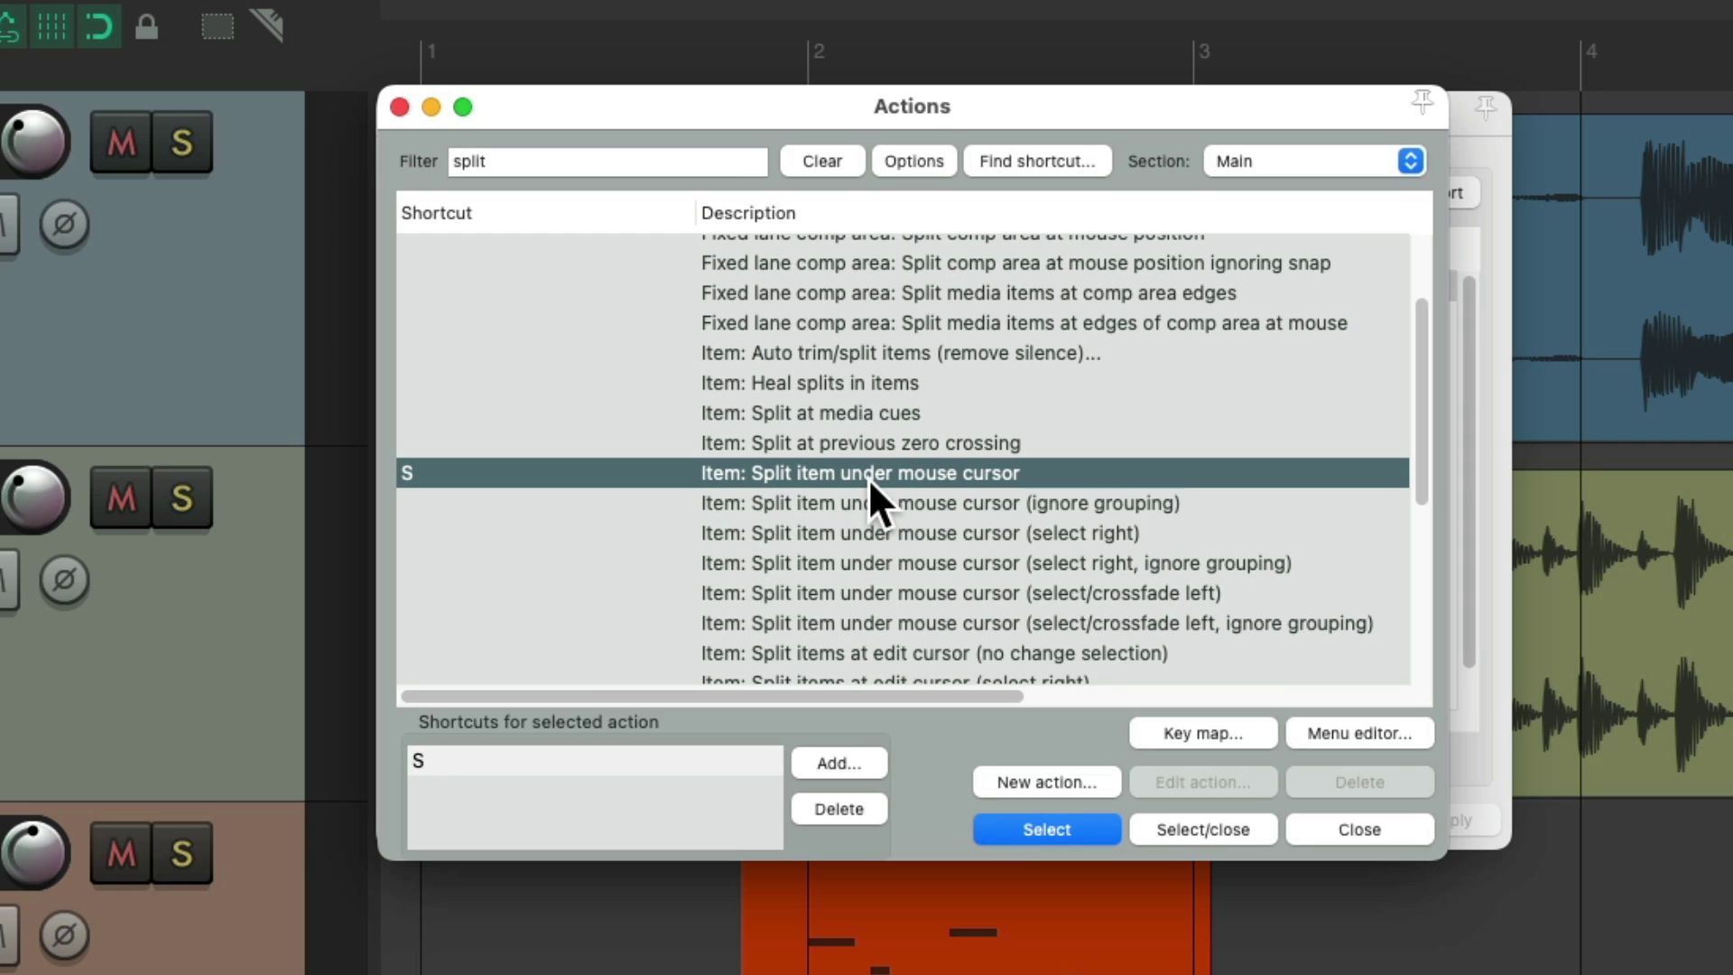
double_click(840, 475)
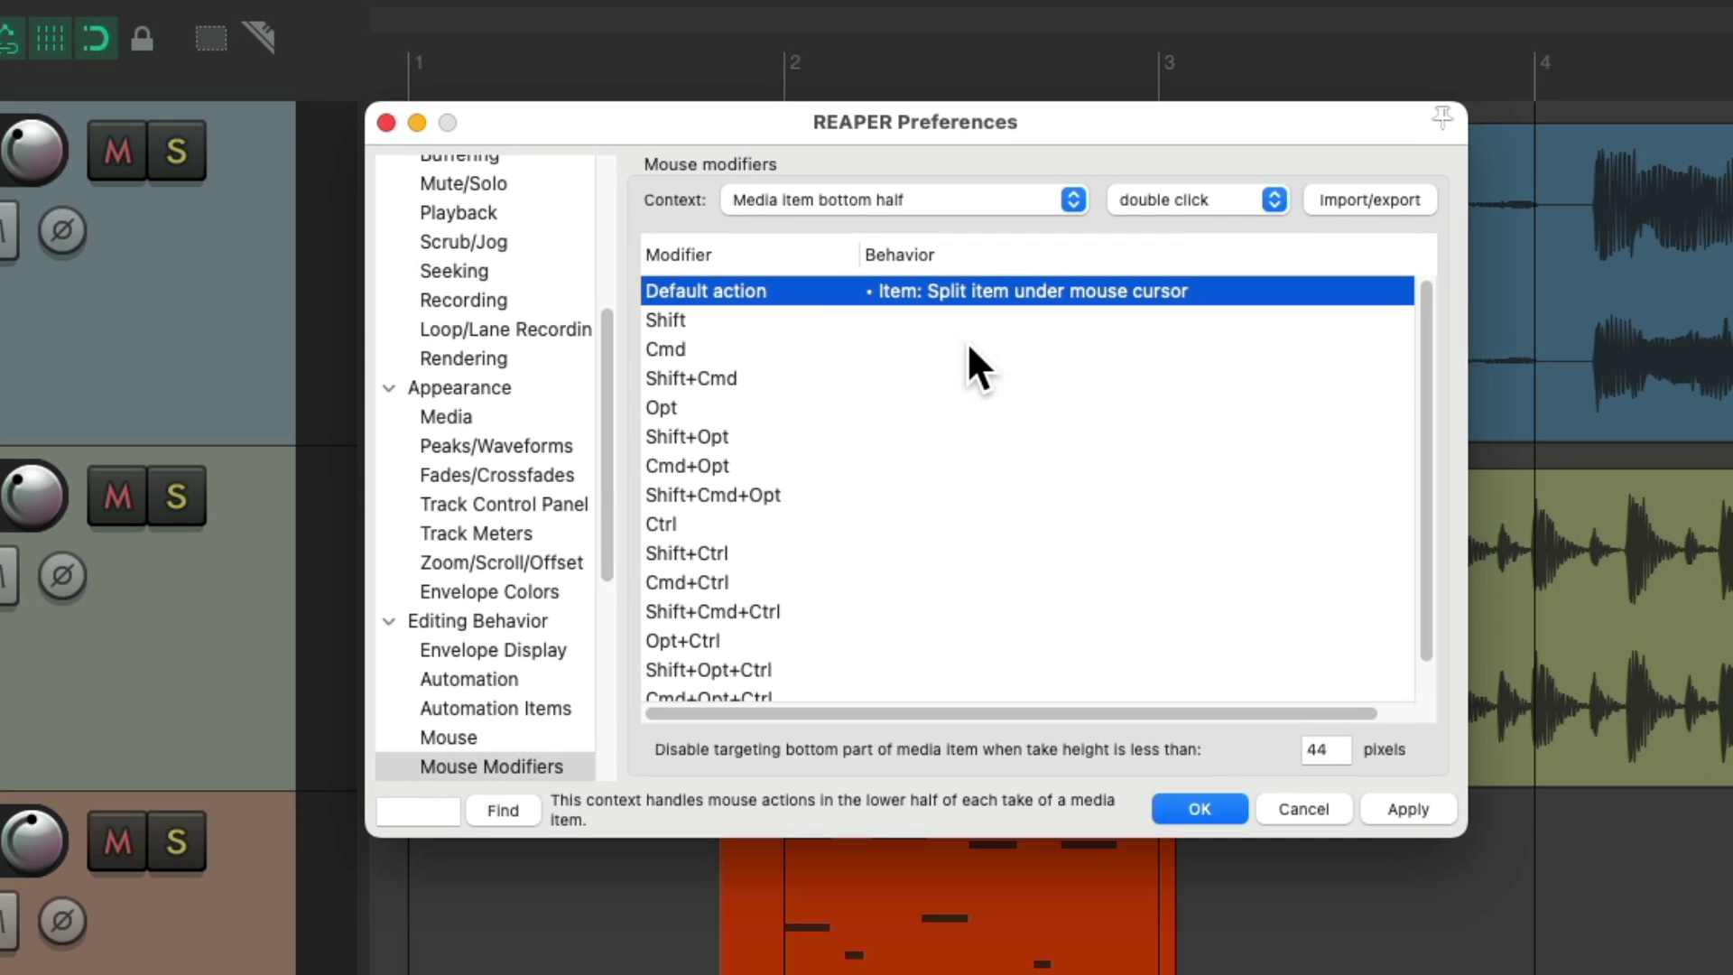
key(Return)
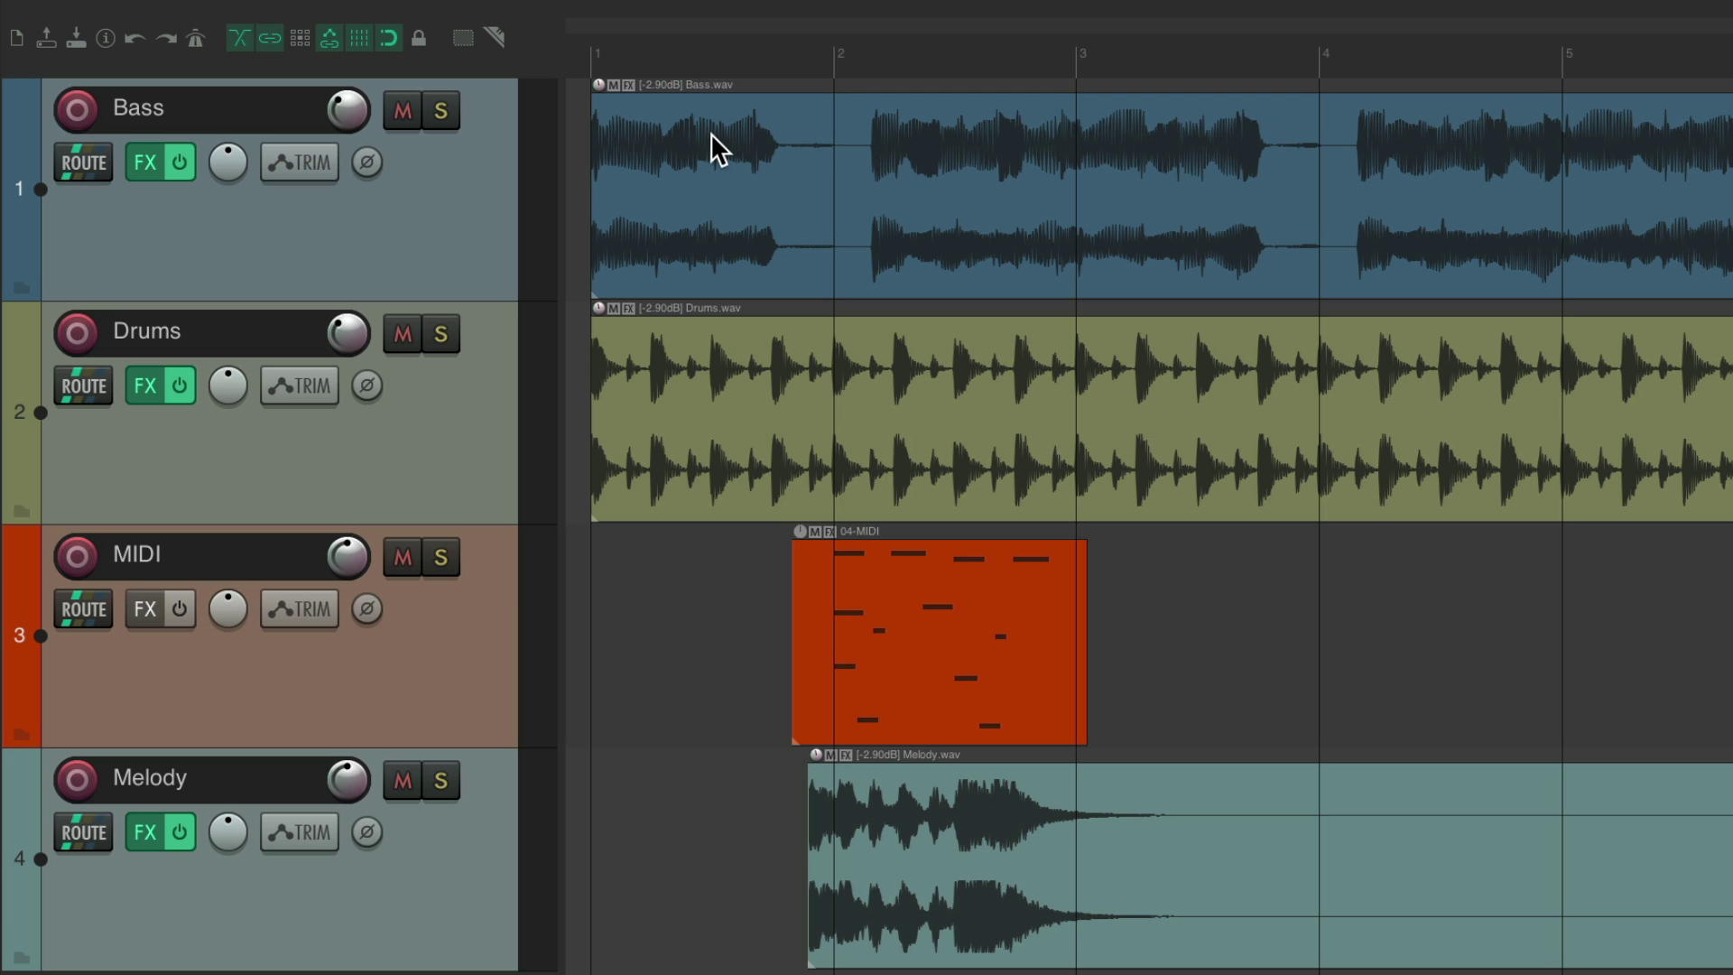
View the Bass item's properties from its upper half, and split out and delete the quiet section around bar 2 using its lower half.
double_click(709, 133)
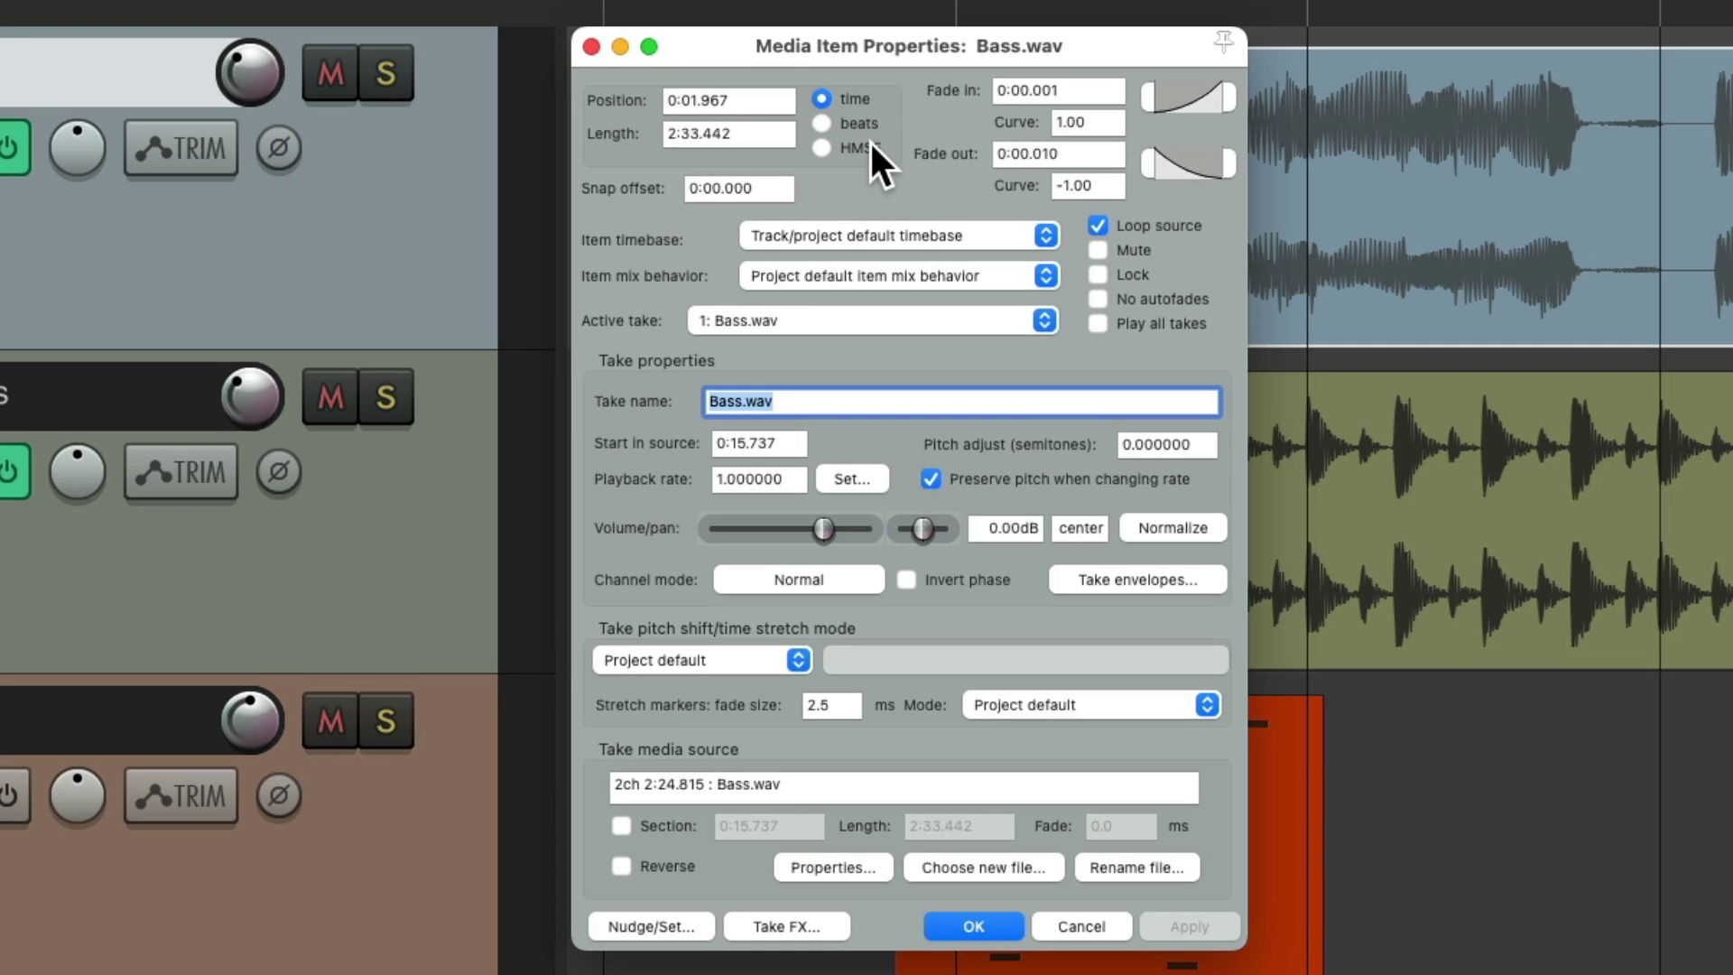
key(Escape)
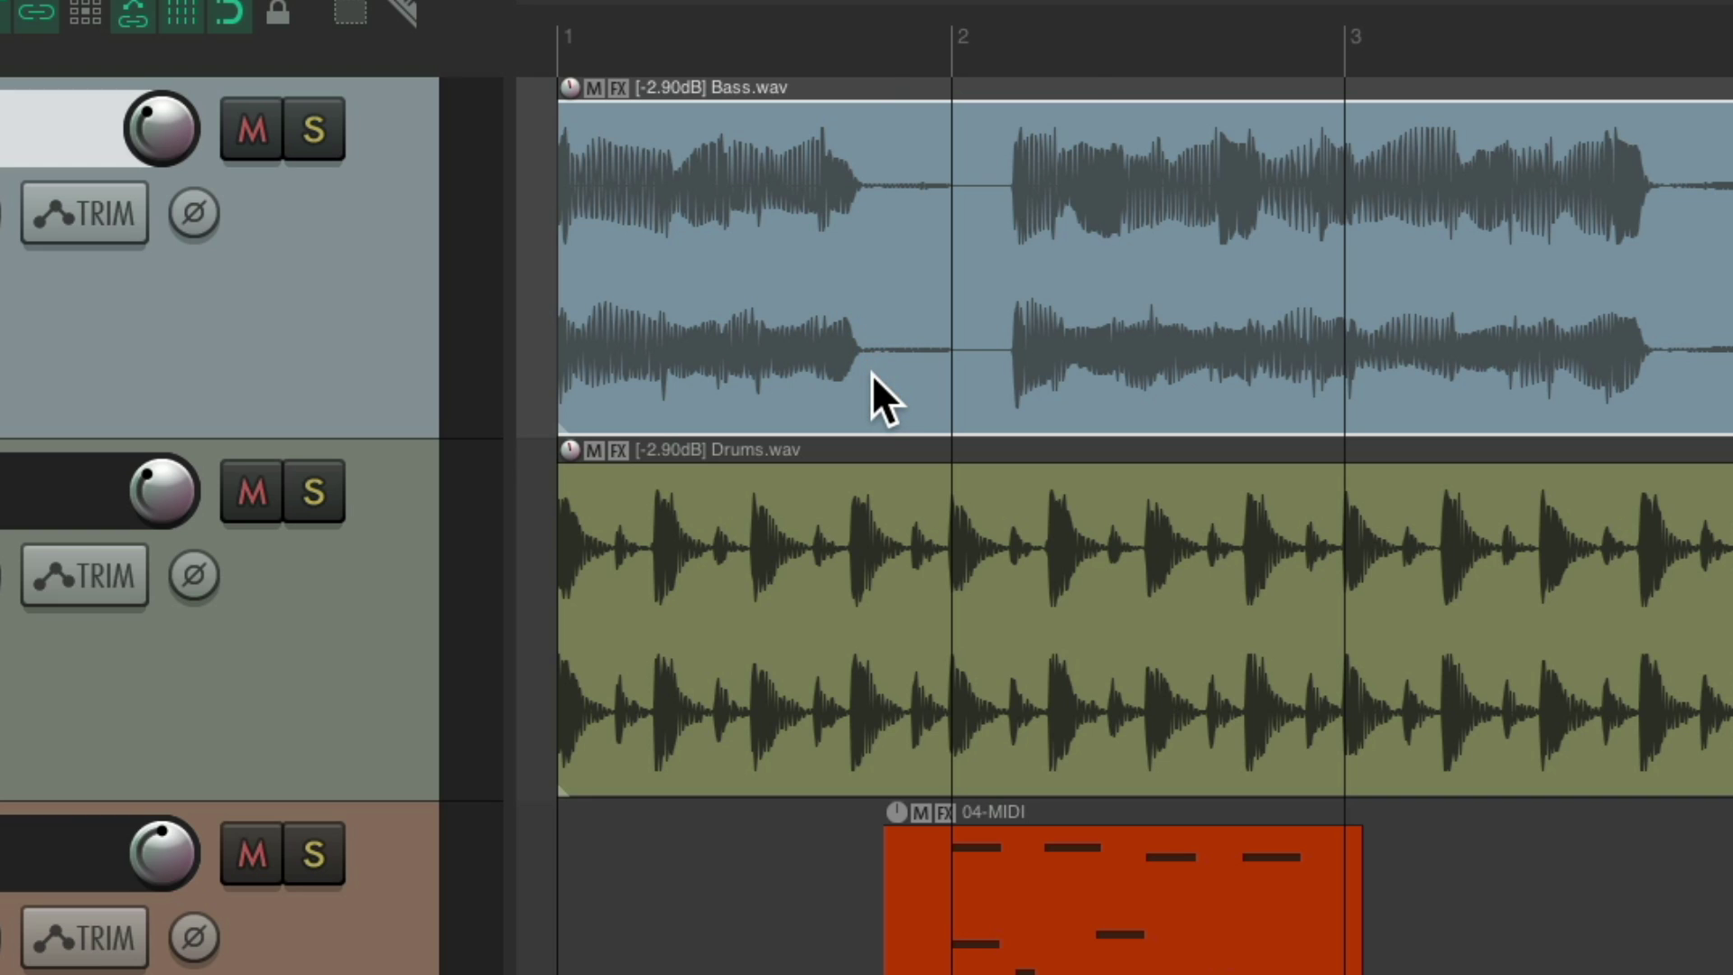
click(872, 373)
key(s)
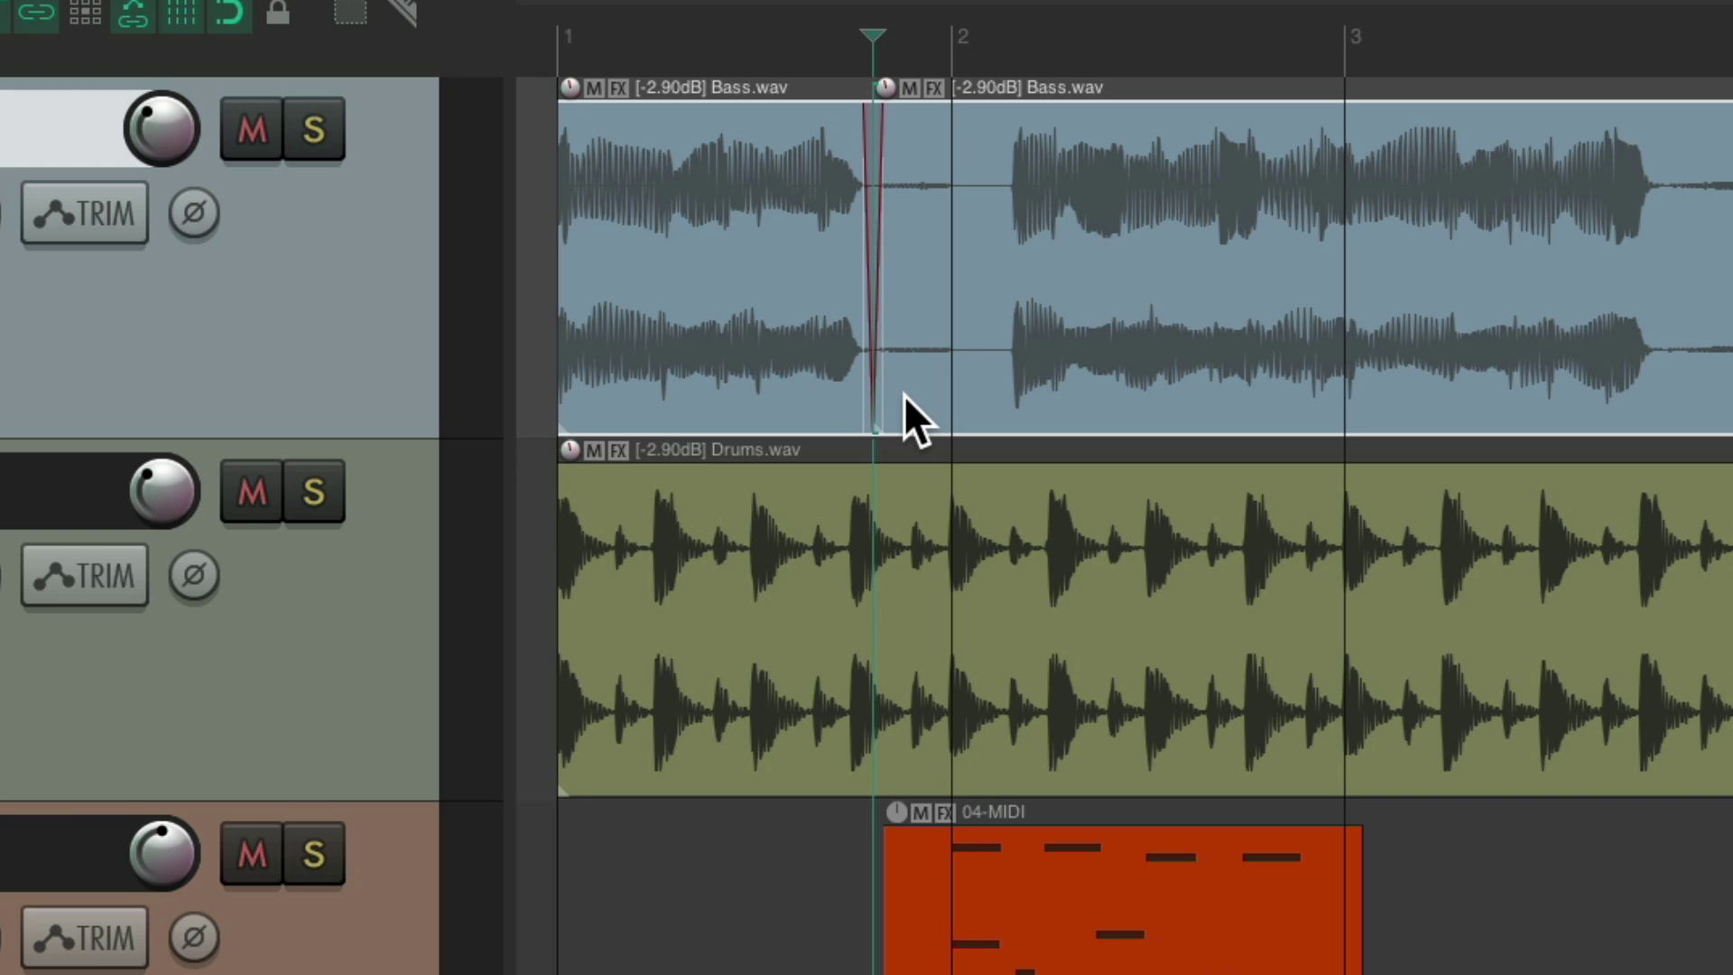
click(994, 385)
key(s)
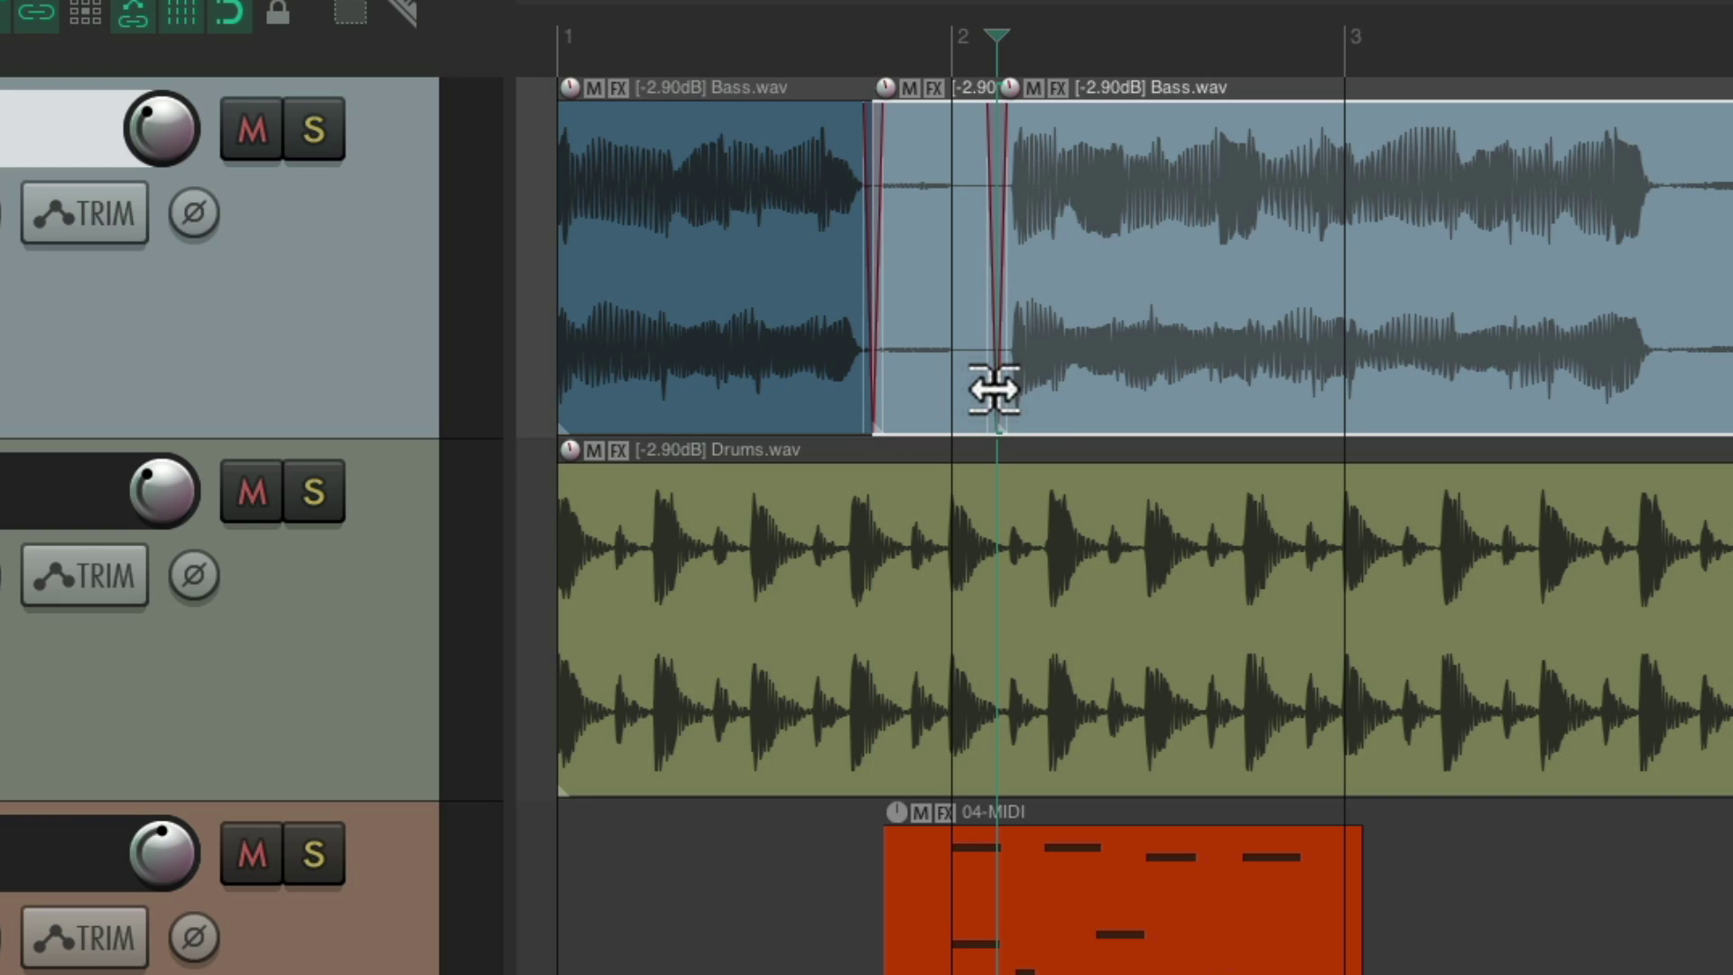
click(928, 169)
key(Delete)
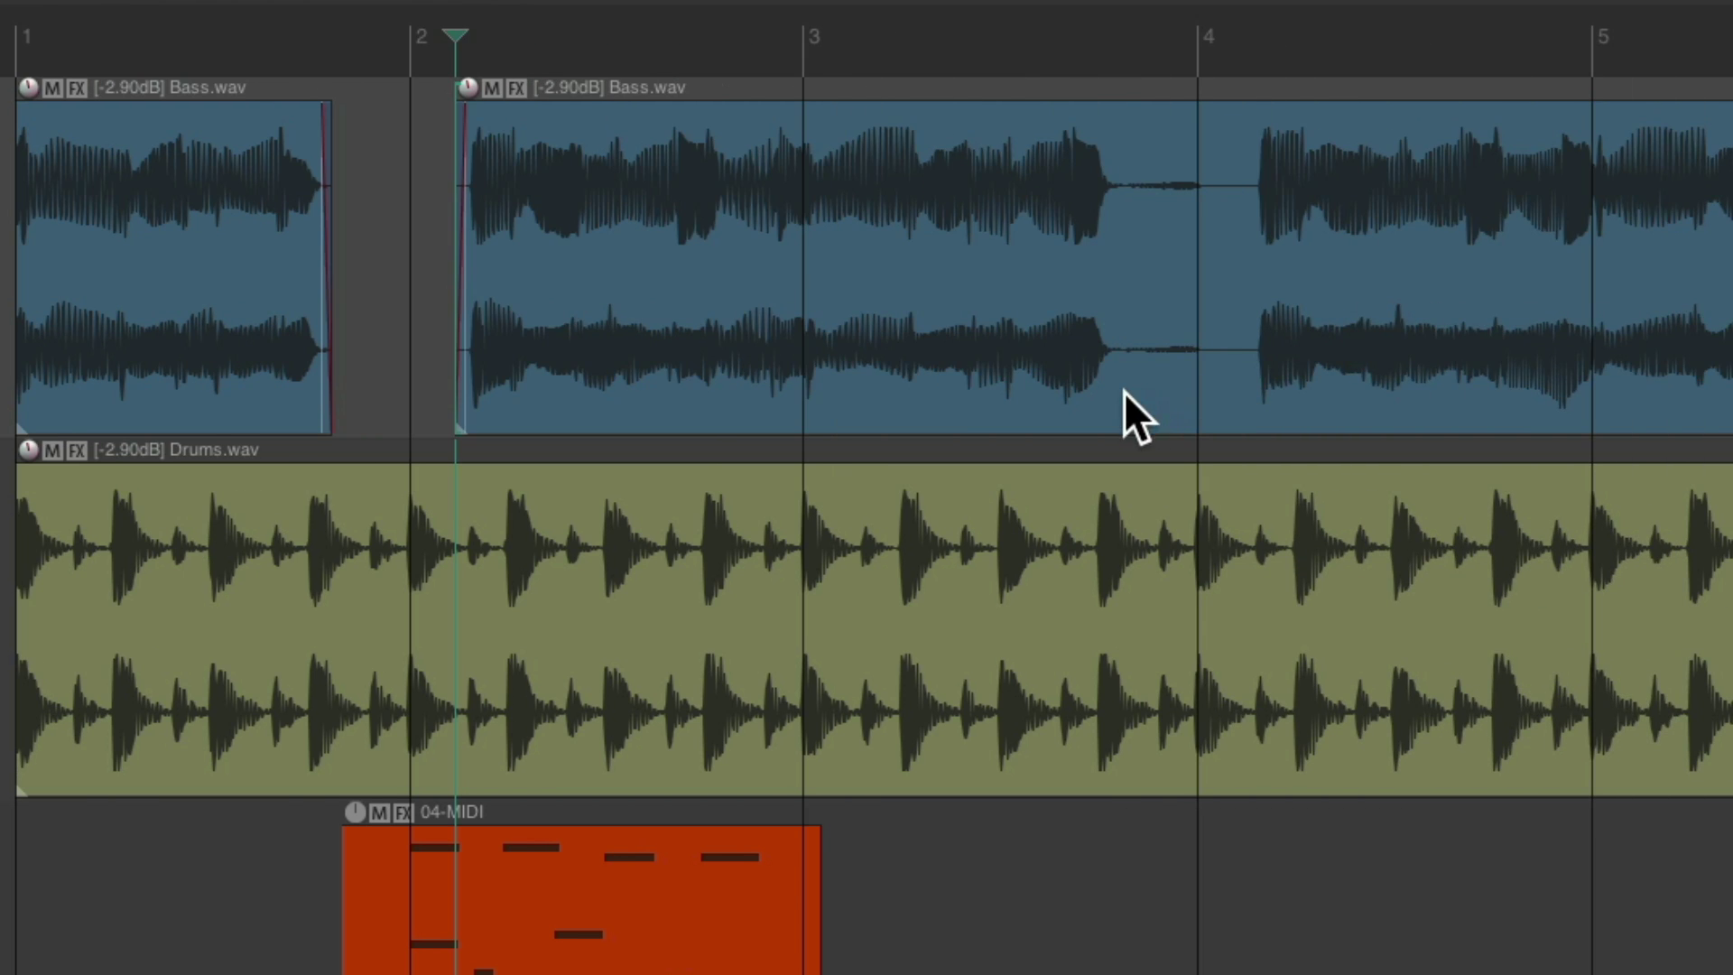
Split the Bass item from its lower half on both sides of the quiet section around bar 4, and delete that section.
click(1661, 397)
key(s)
click(1235, 393)
key(s)
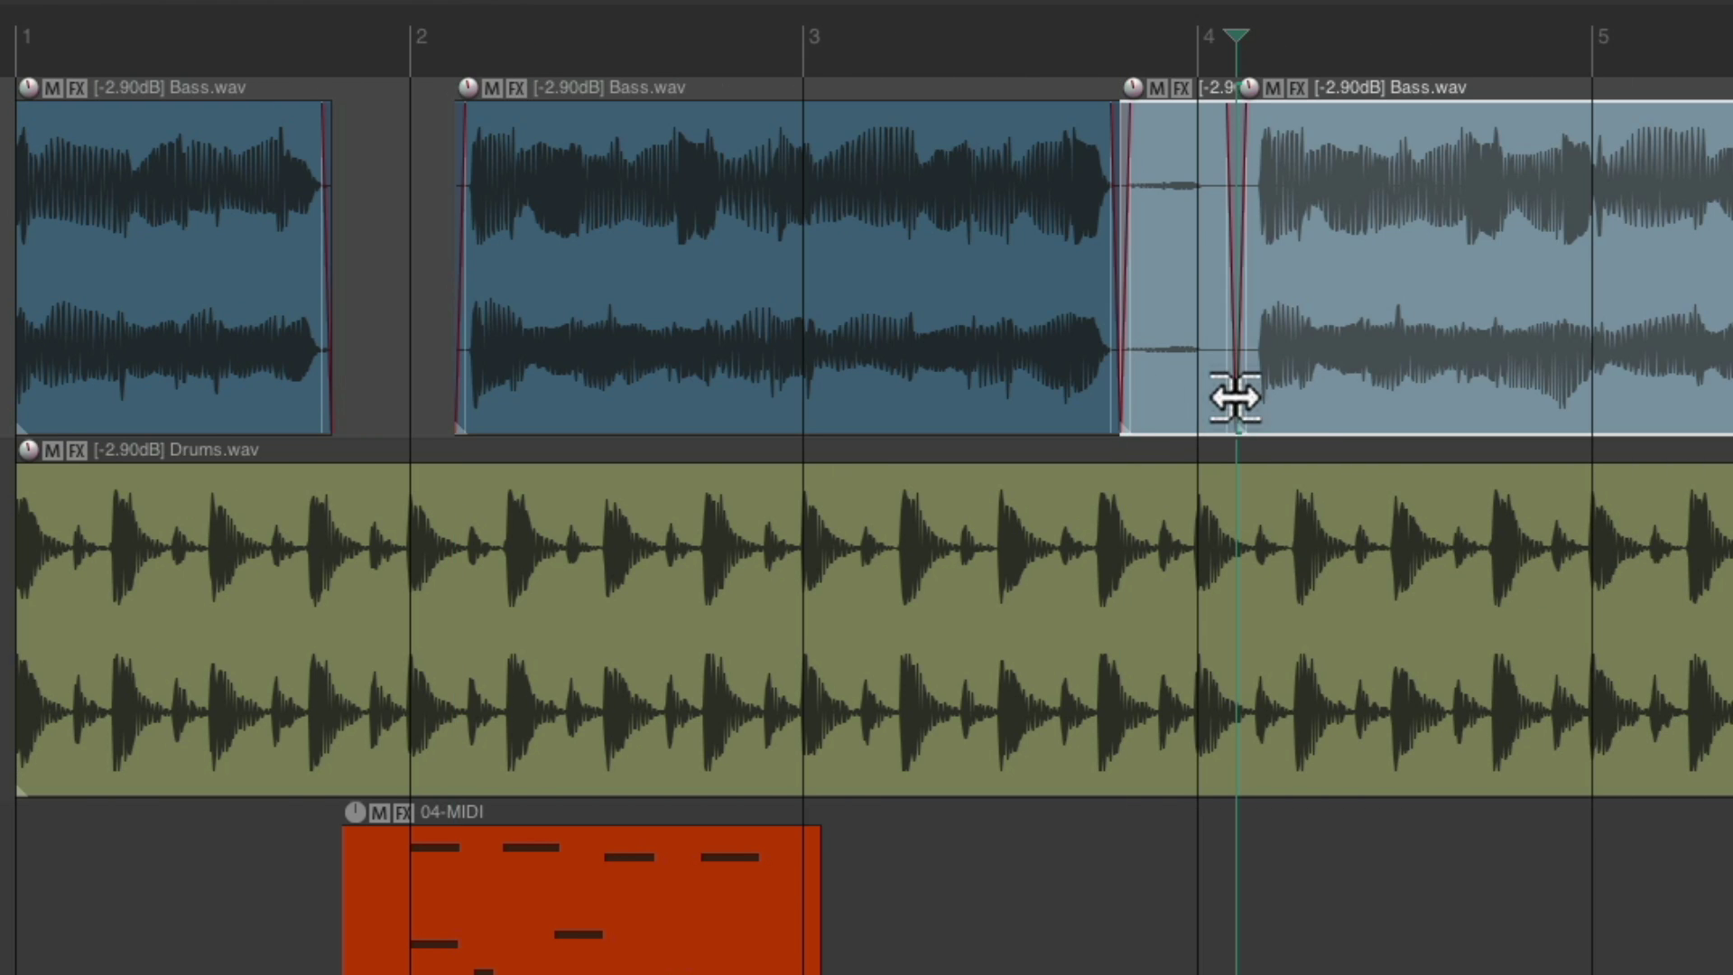
click(1173, 217)
key(Delete)
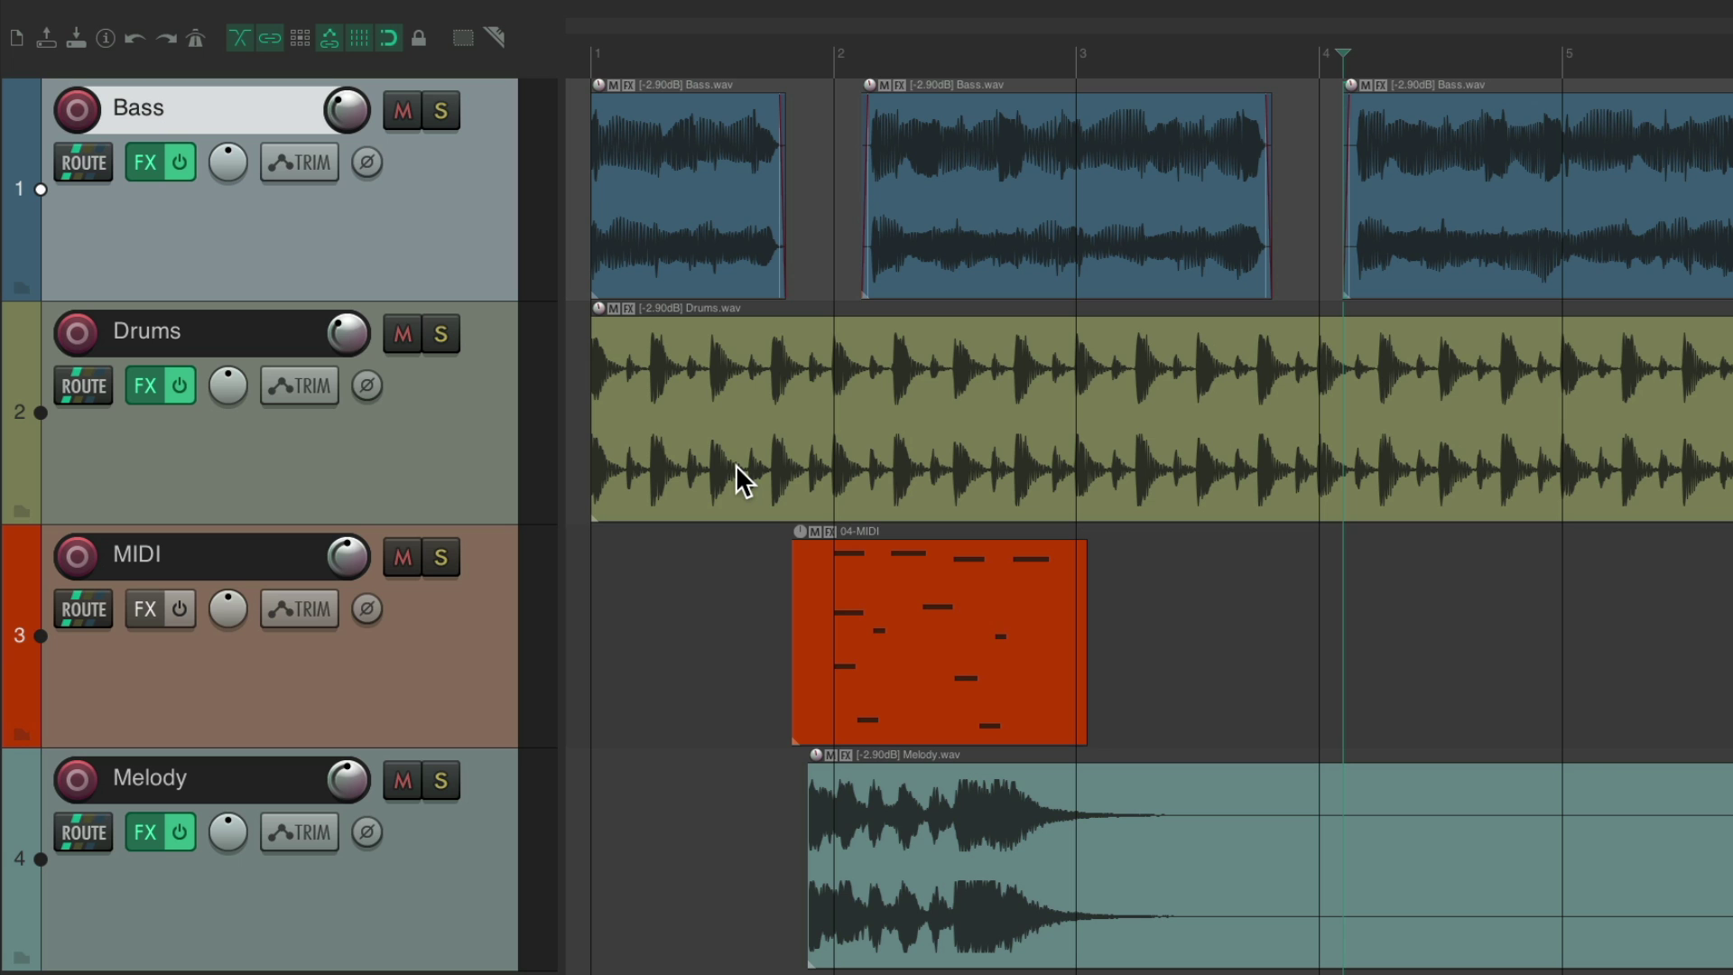
Assign the action Item properties: Toggle mute as the Media item bottom half's default double-click behavior, filtering the actions by "mute item".
key(super+comma)
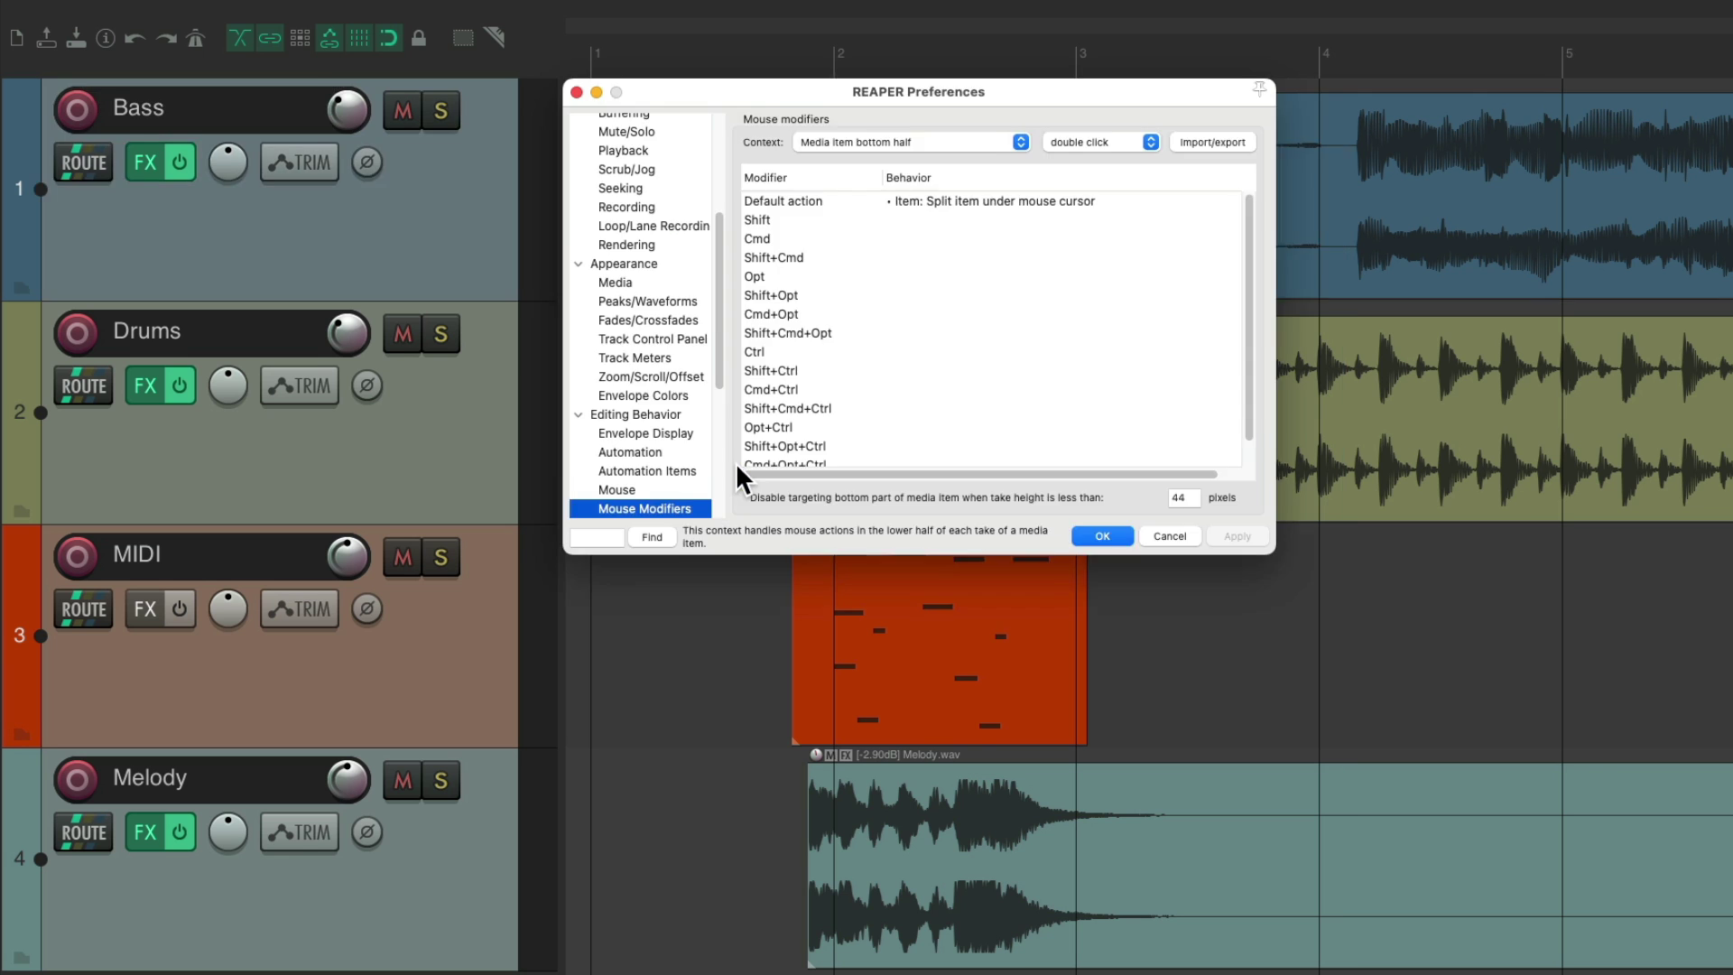
double_click(917, 288)
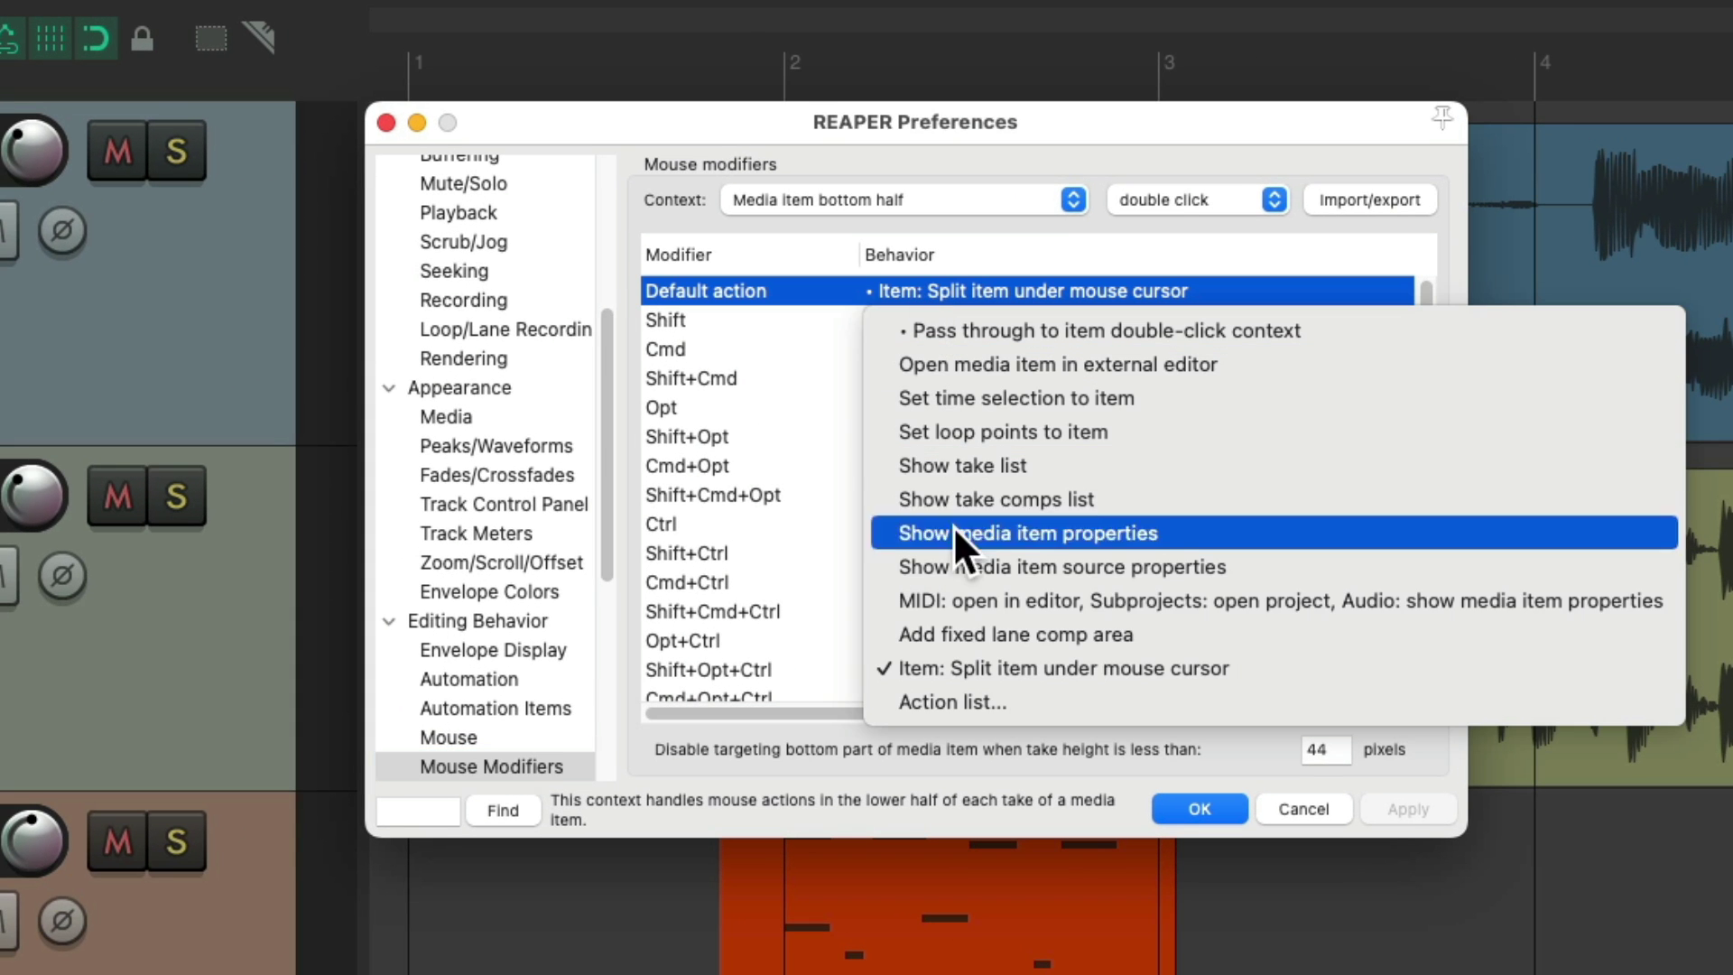
click(956, 703)
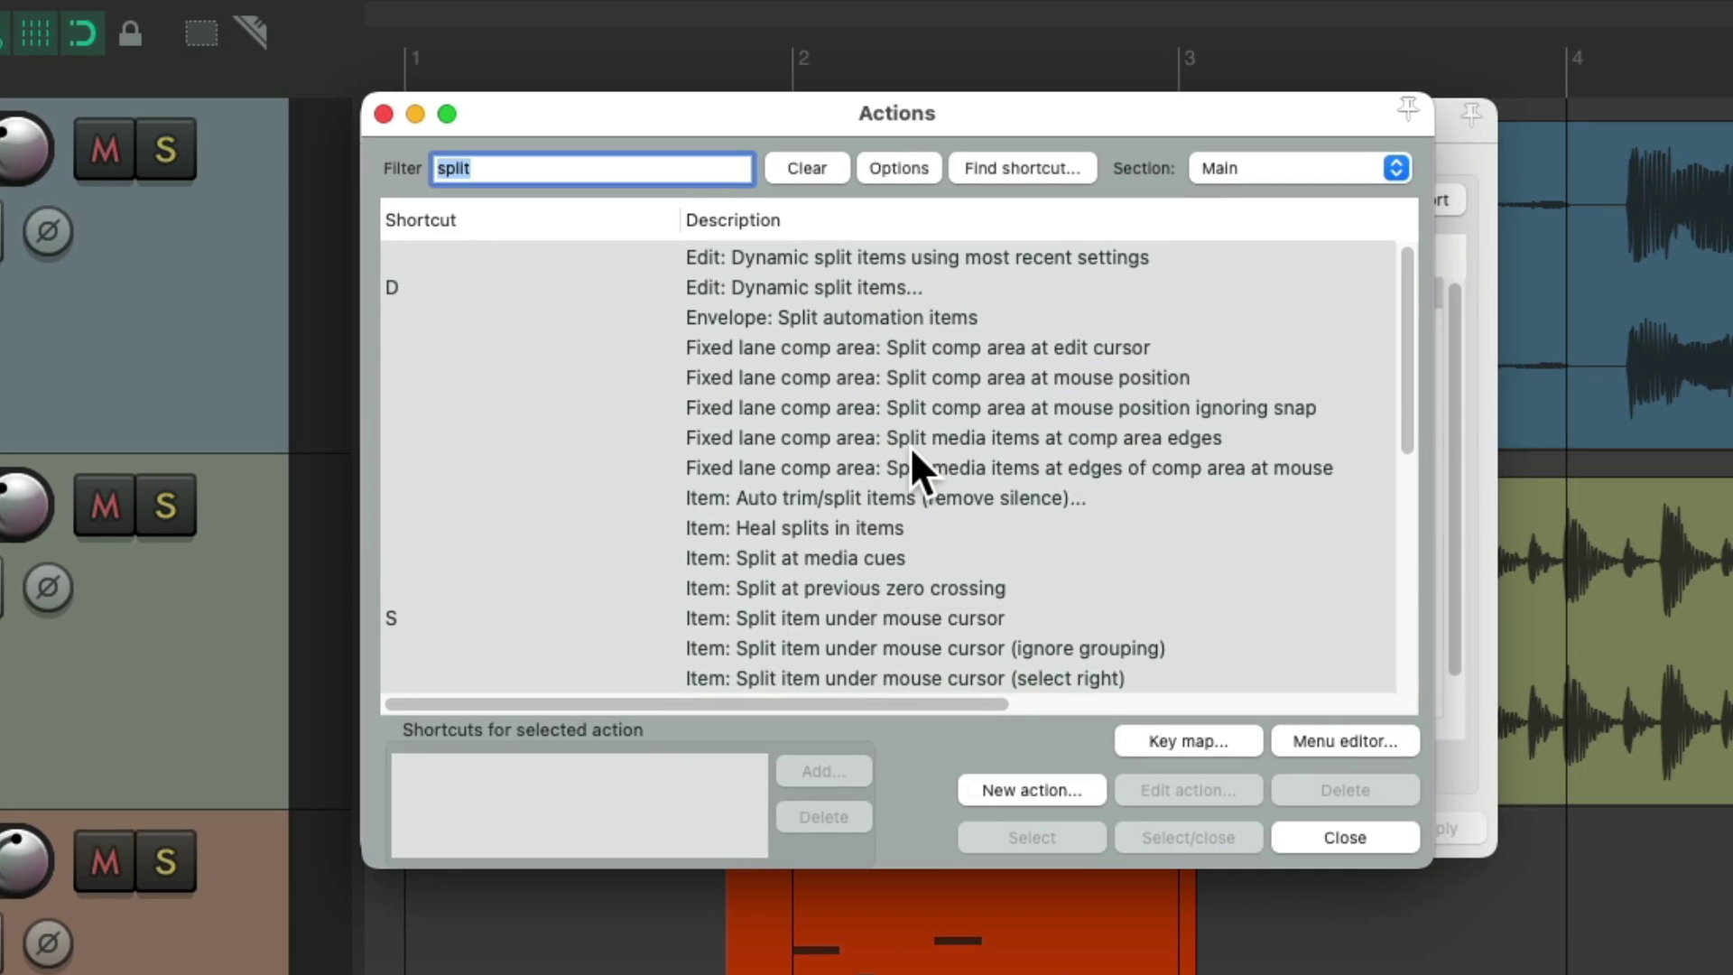
text(mute item)
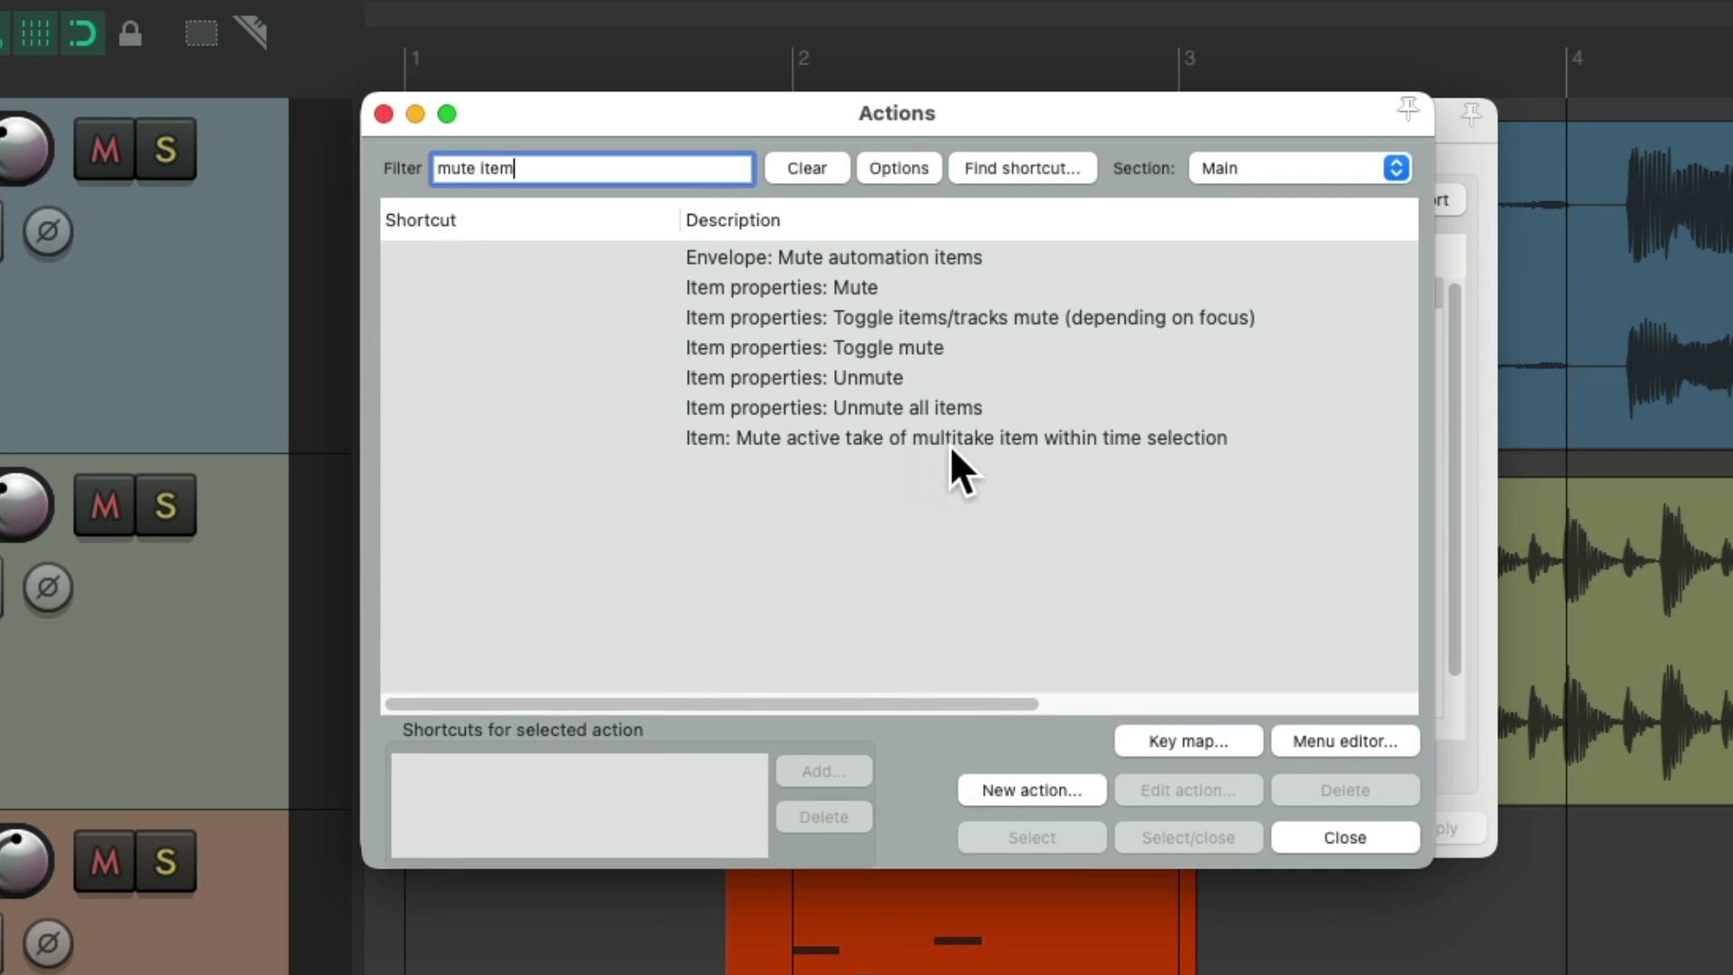
click(965, 352)
double_click(891, 349)
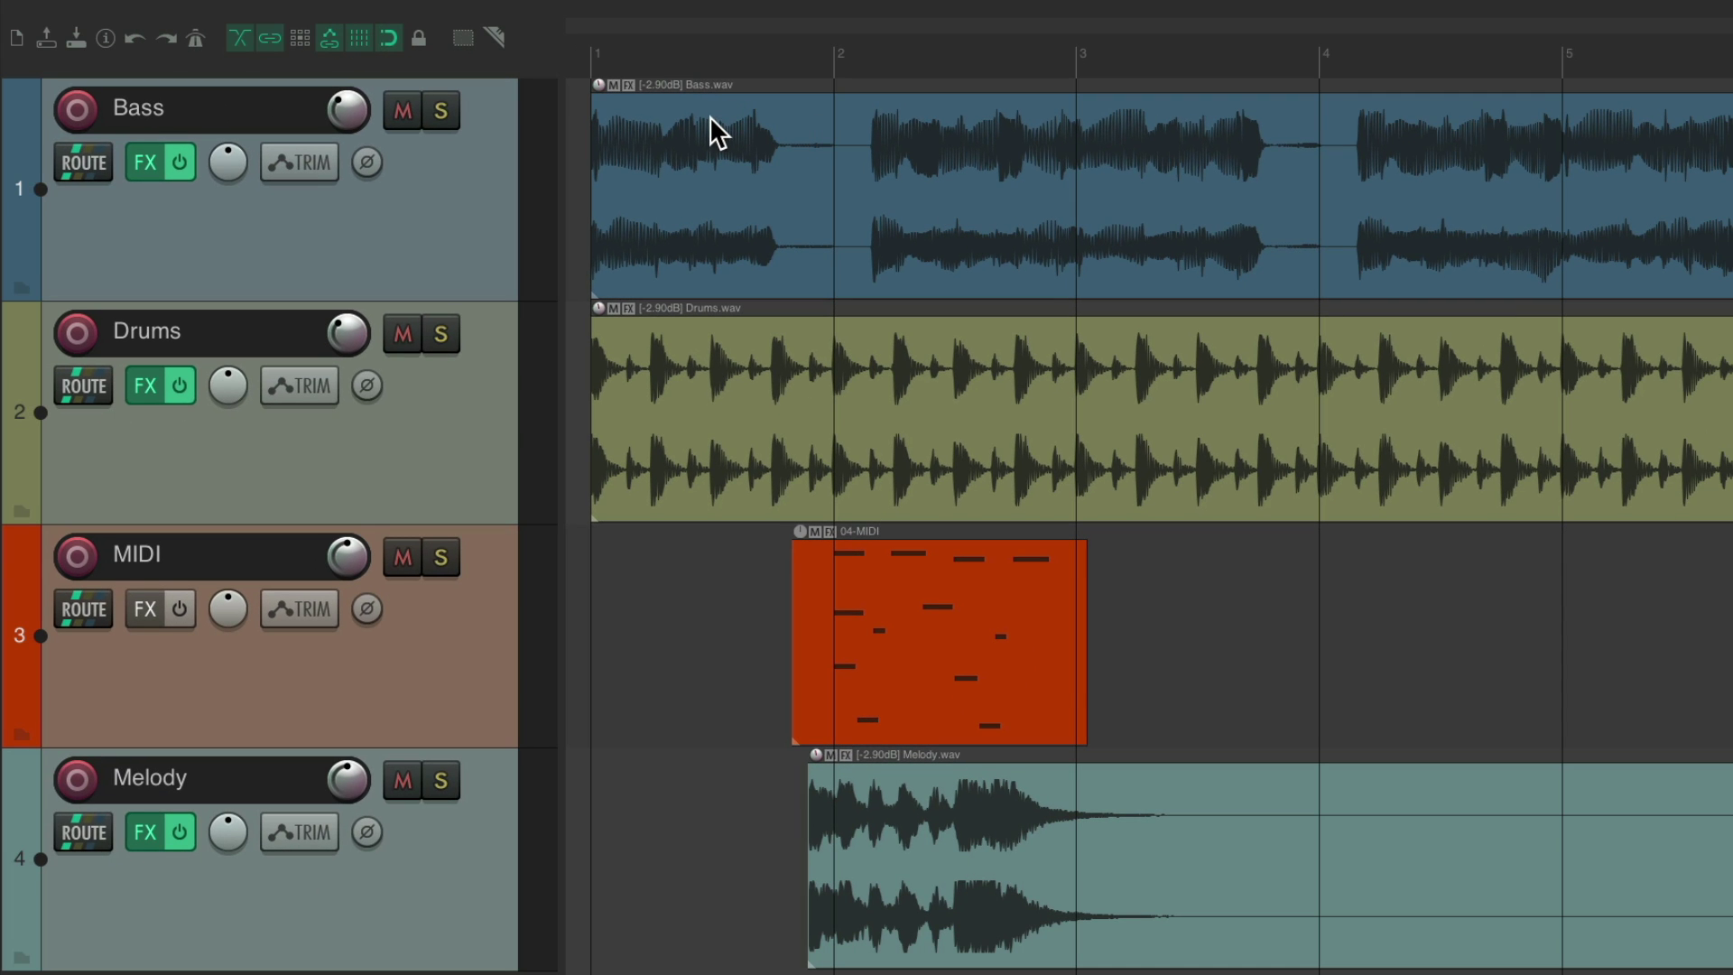
View the Bass item's properties from its upper half, and mute the Bass, Drums and 04-MIDI items from their lower halves.
double_click(714, 117)
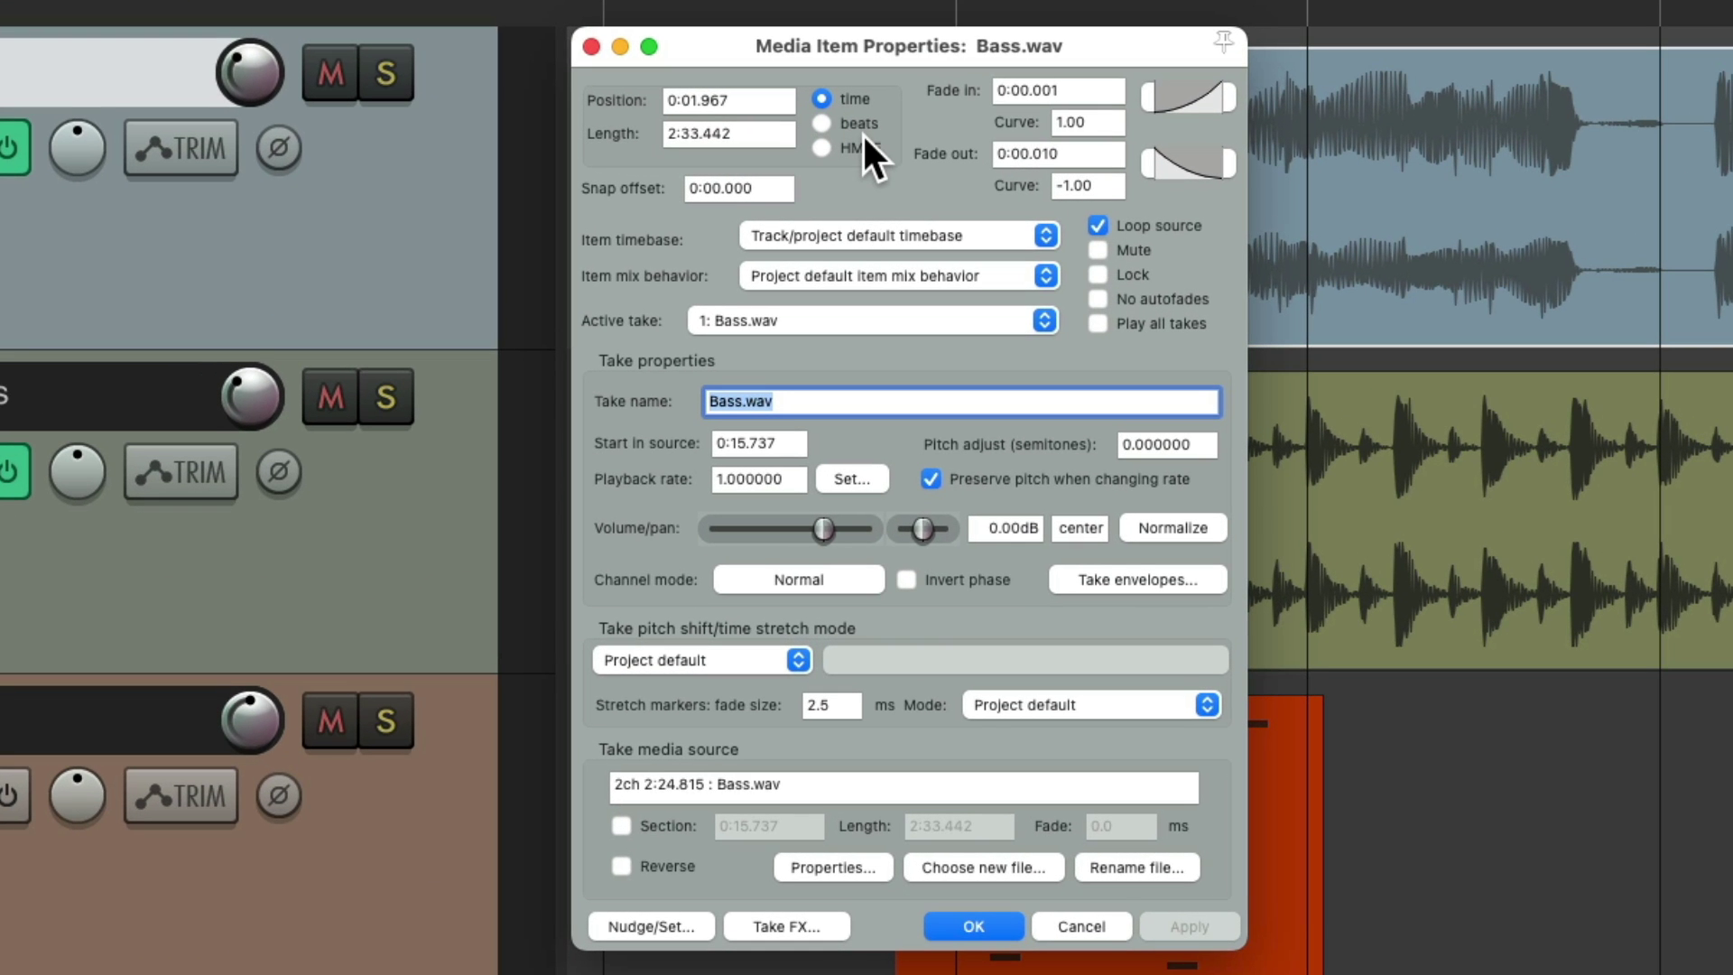
key(Return)
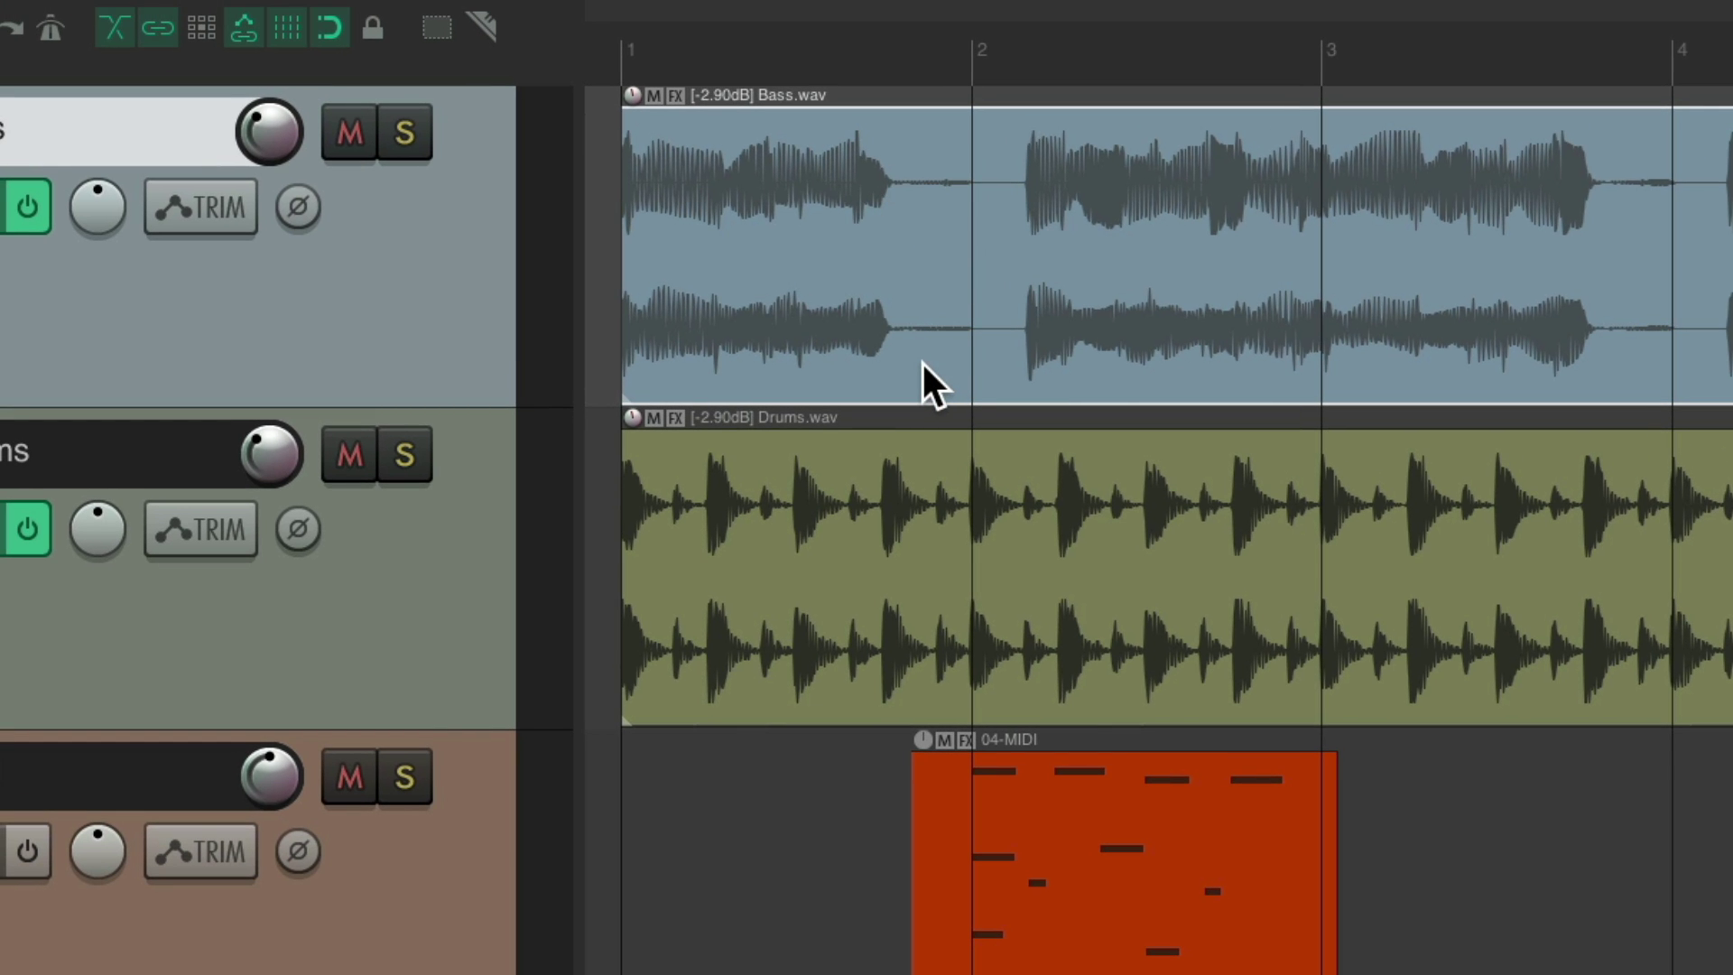
key(ctrl+F6)
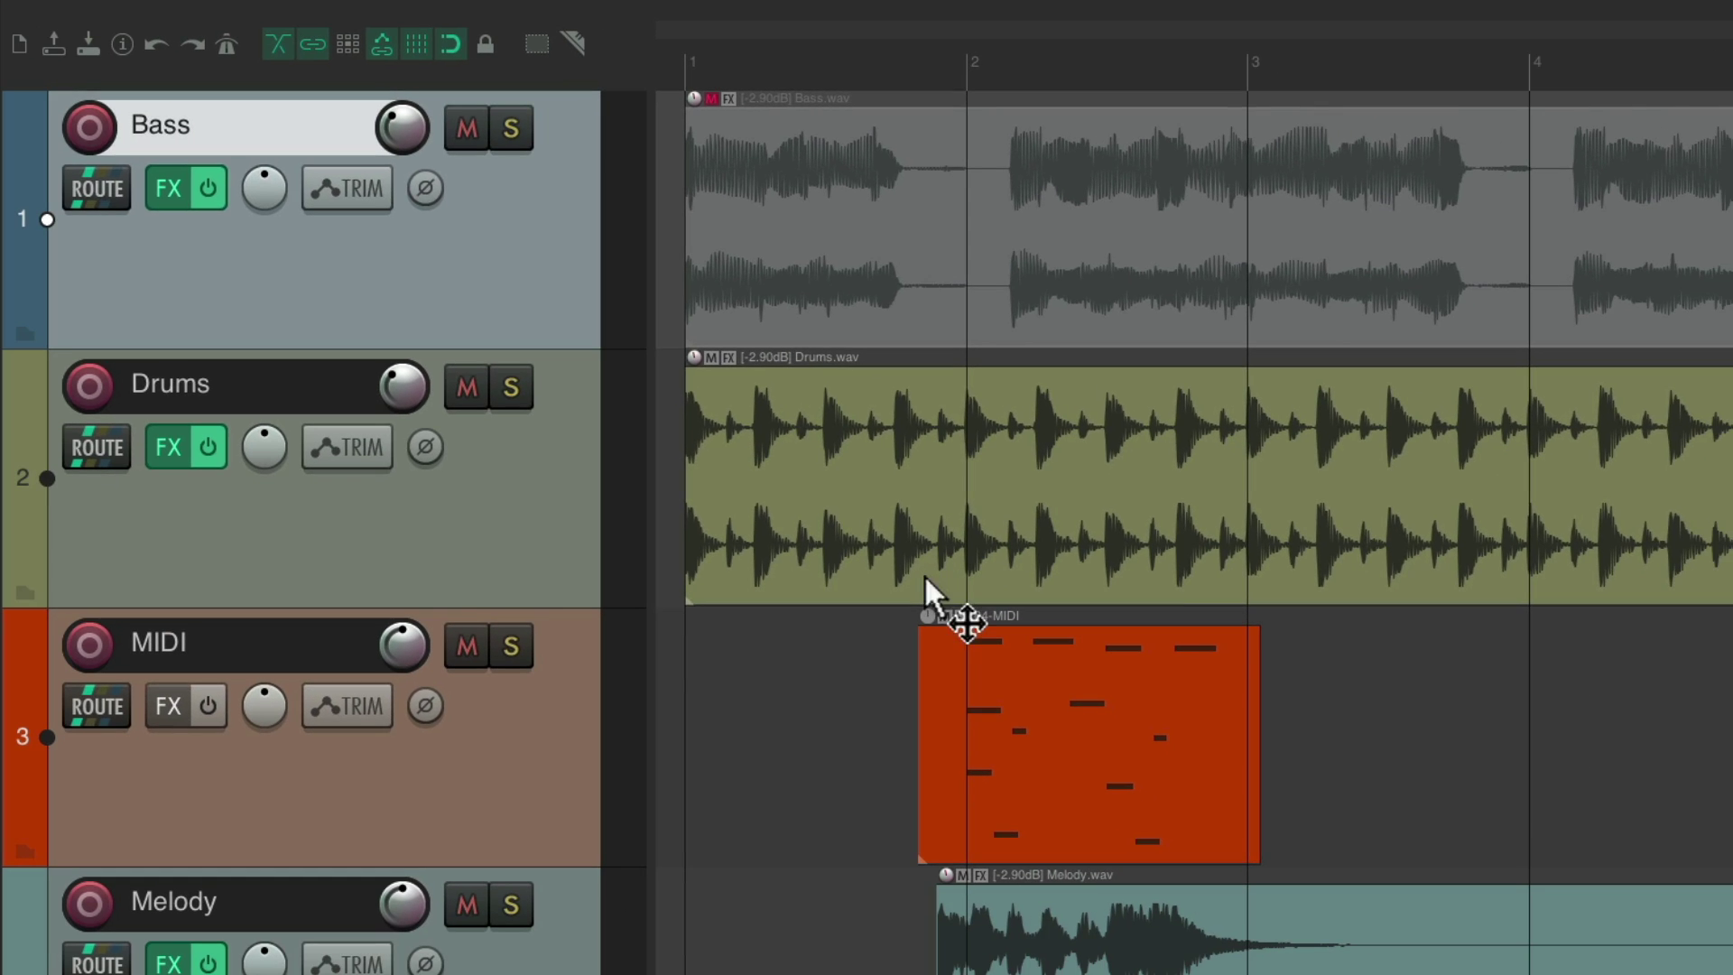
click(917, 689)
key(ctrl+F6)
click(960, 838)
key(ctrl+F6)
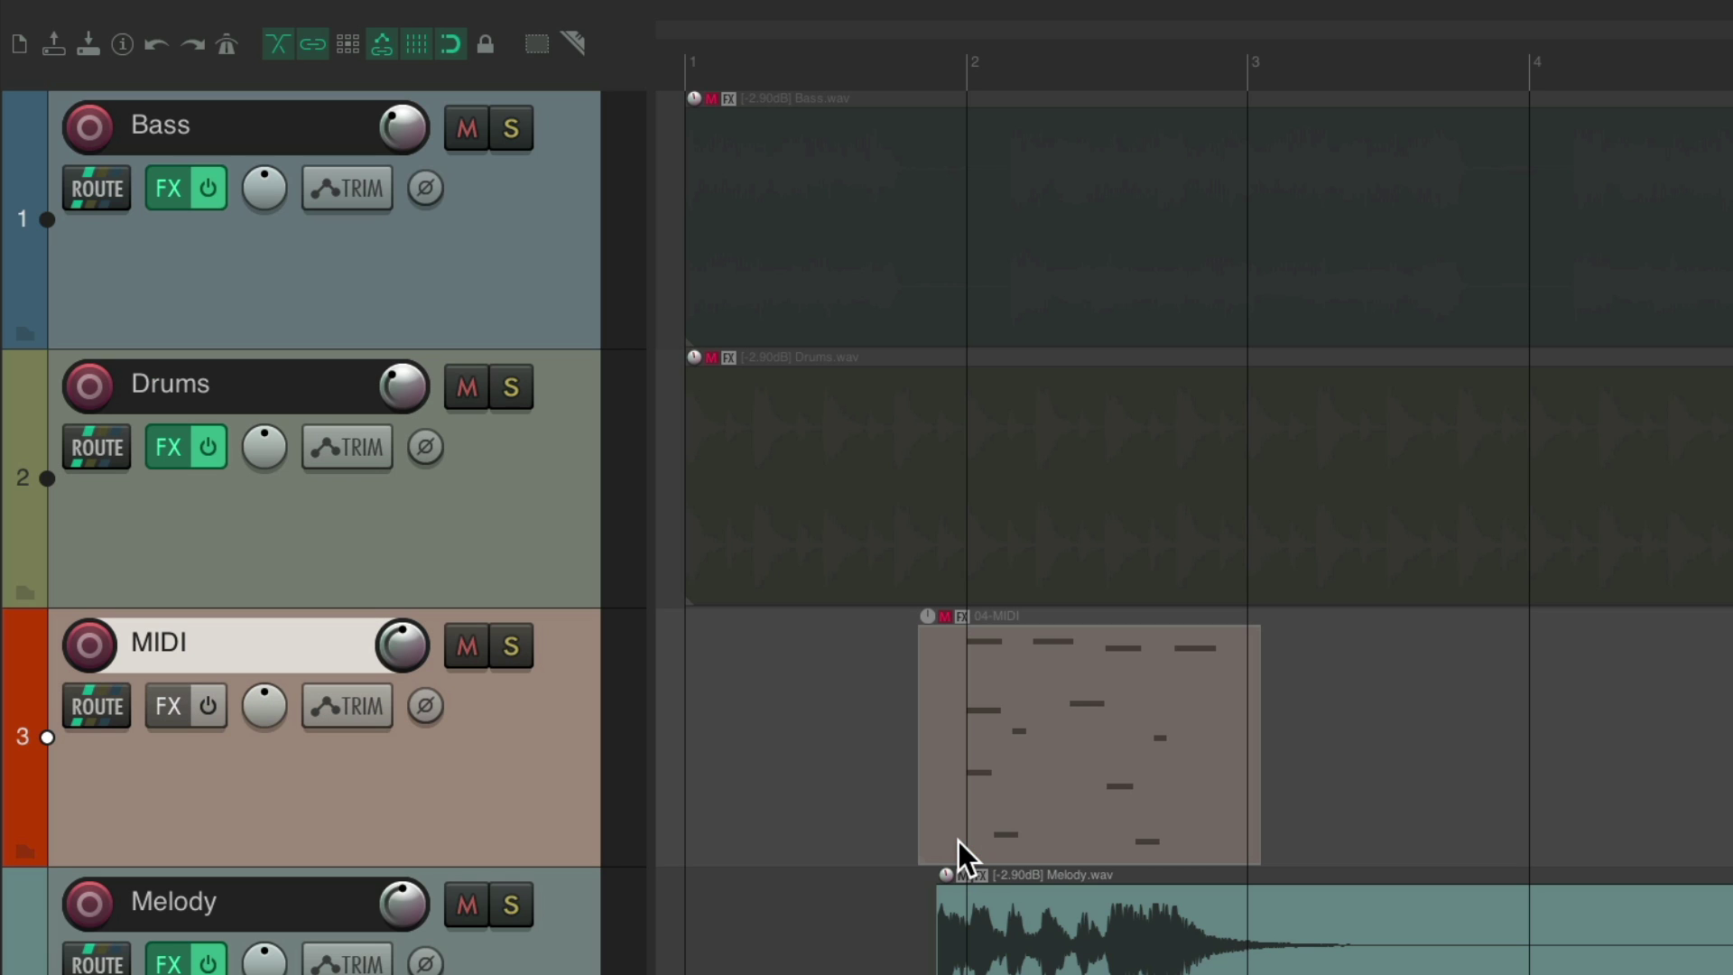
Unmute the 04-MIDI, Drums and Bass items from their lower halves.
key(ctrl+F6)
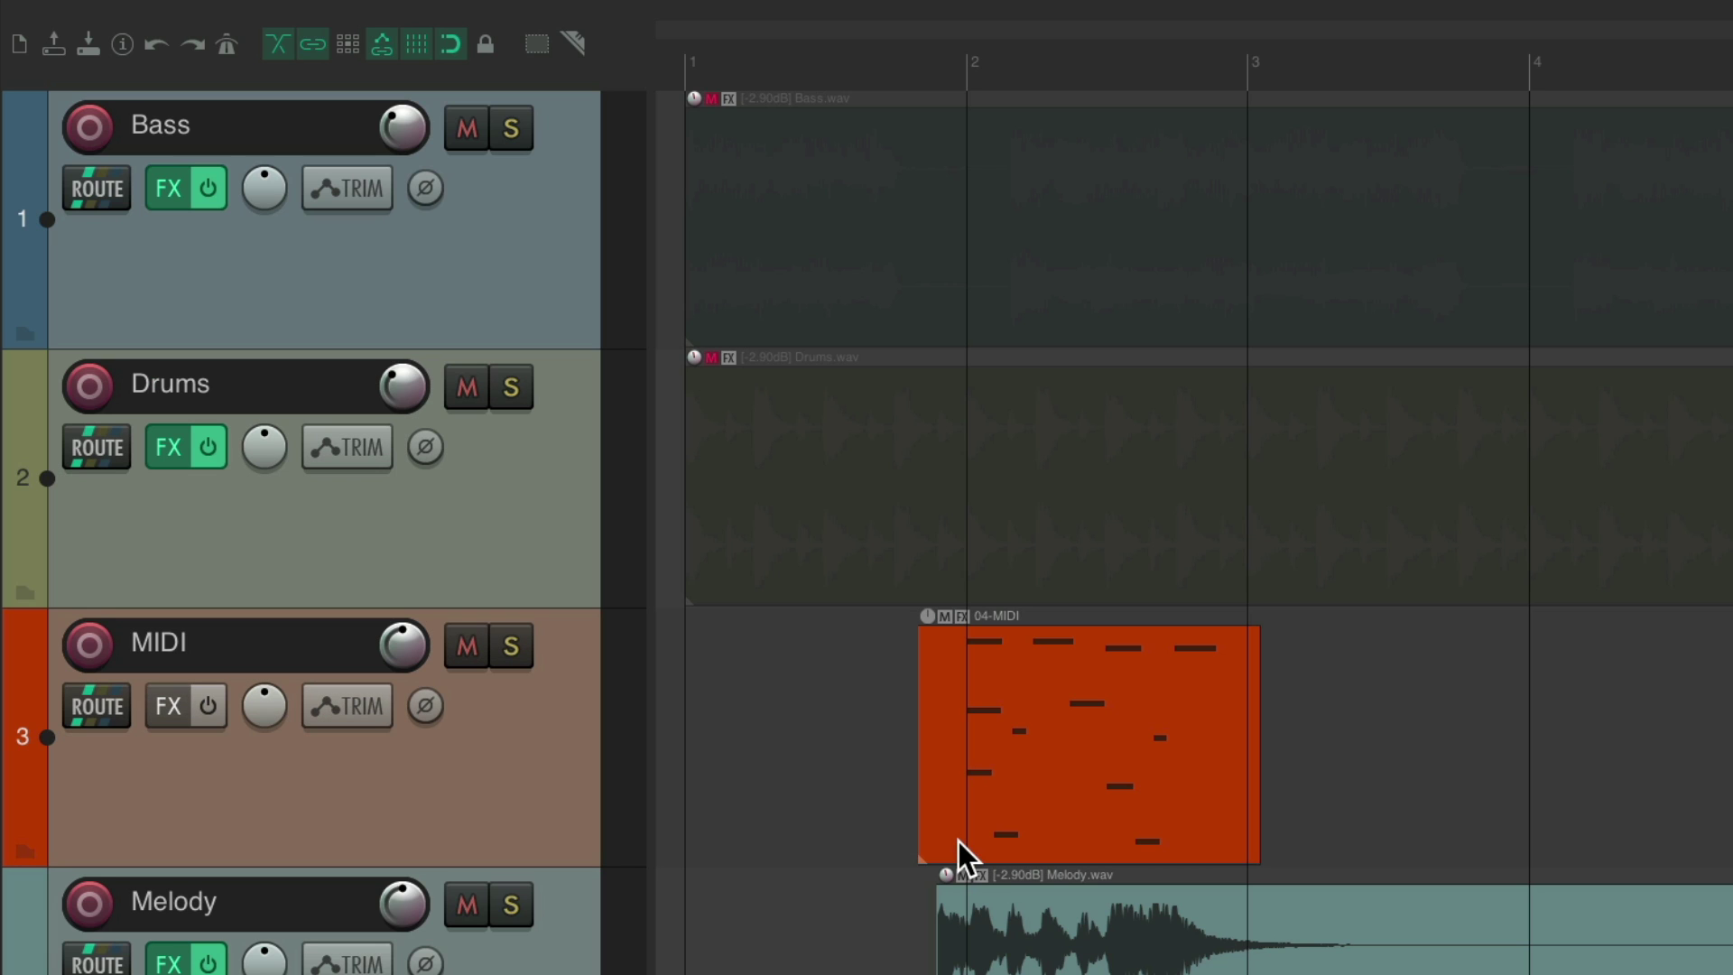
click(798, 597)
key(ctrl+F6)
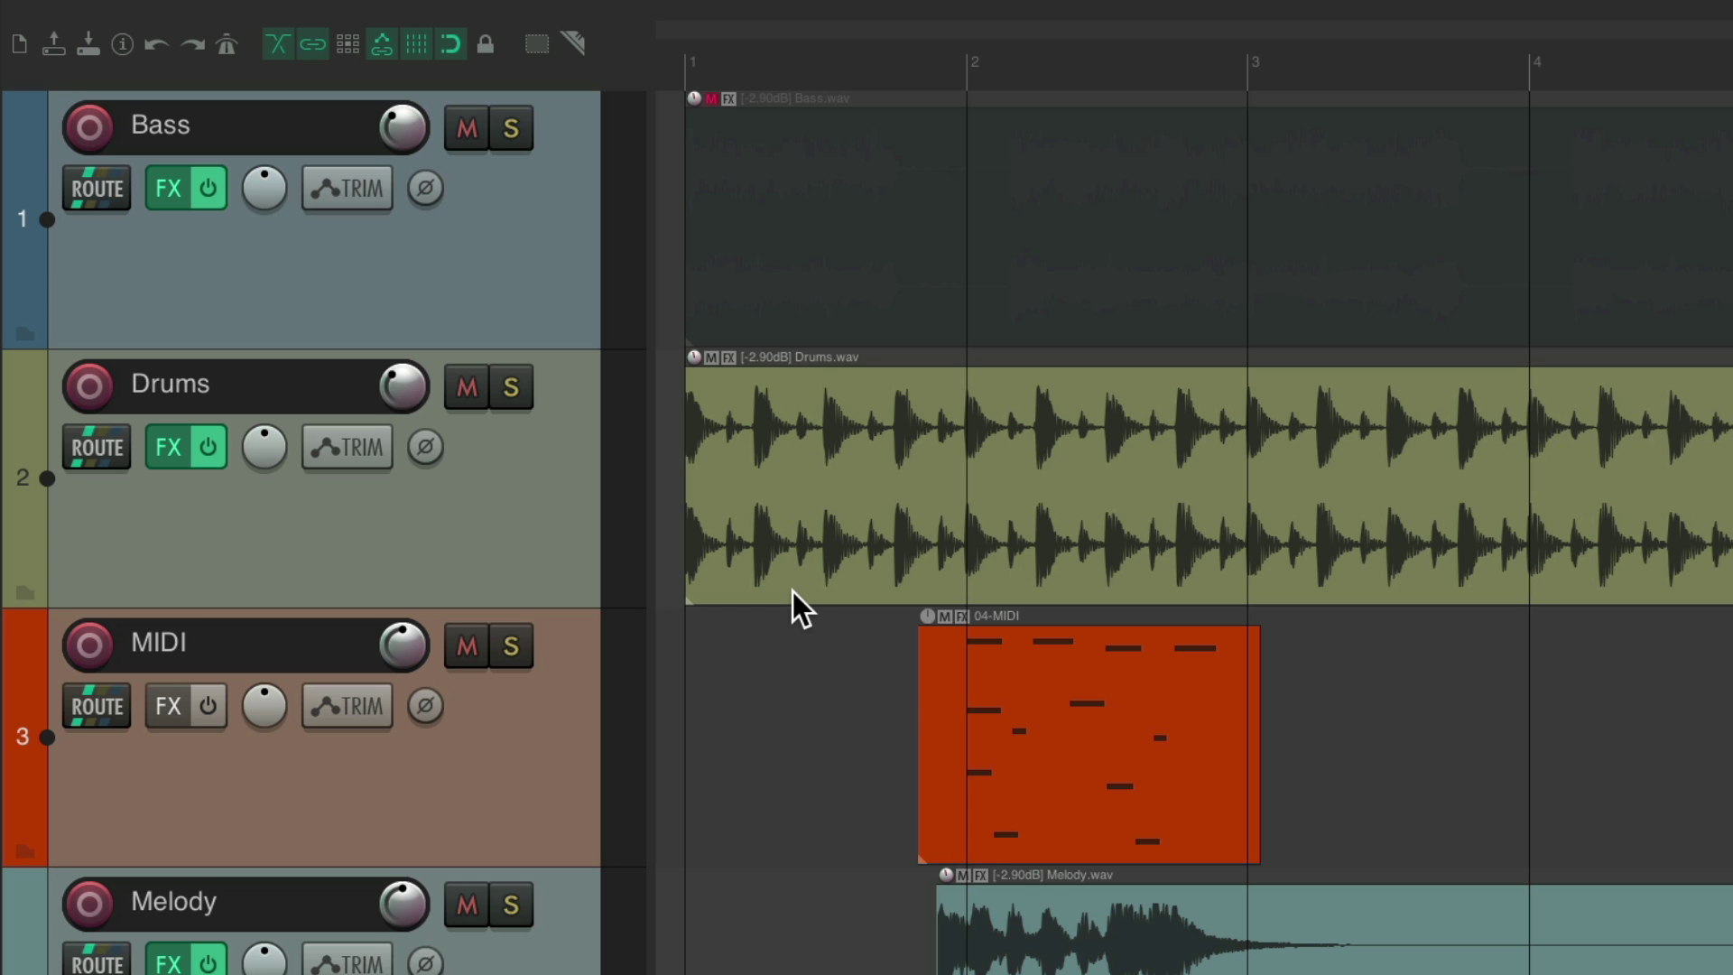
click(828, 326)
key(ctrl+F6)
Examine the mouse gestures available for the Media item bottom half in the preferences, keep double click selected, and close the preferences.
key(super+comma)
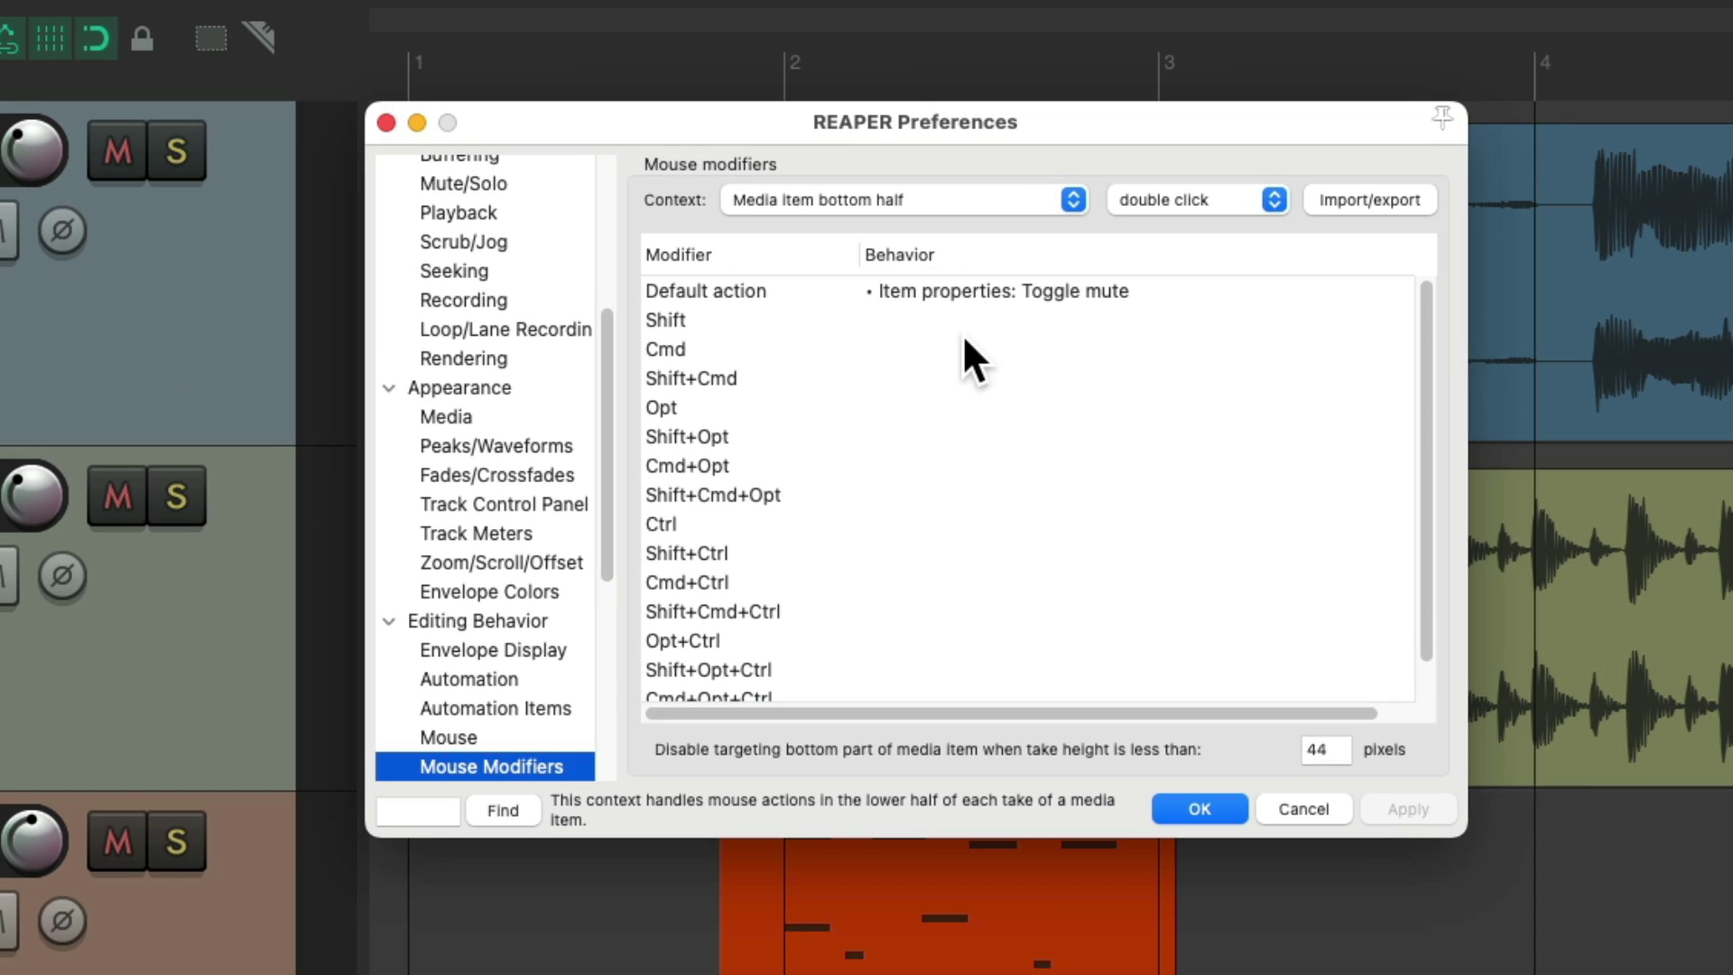
click(1200, 201)
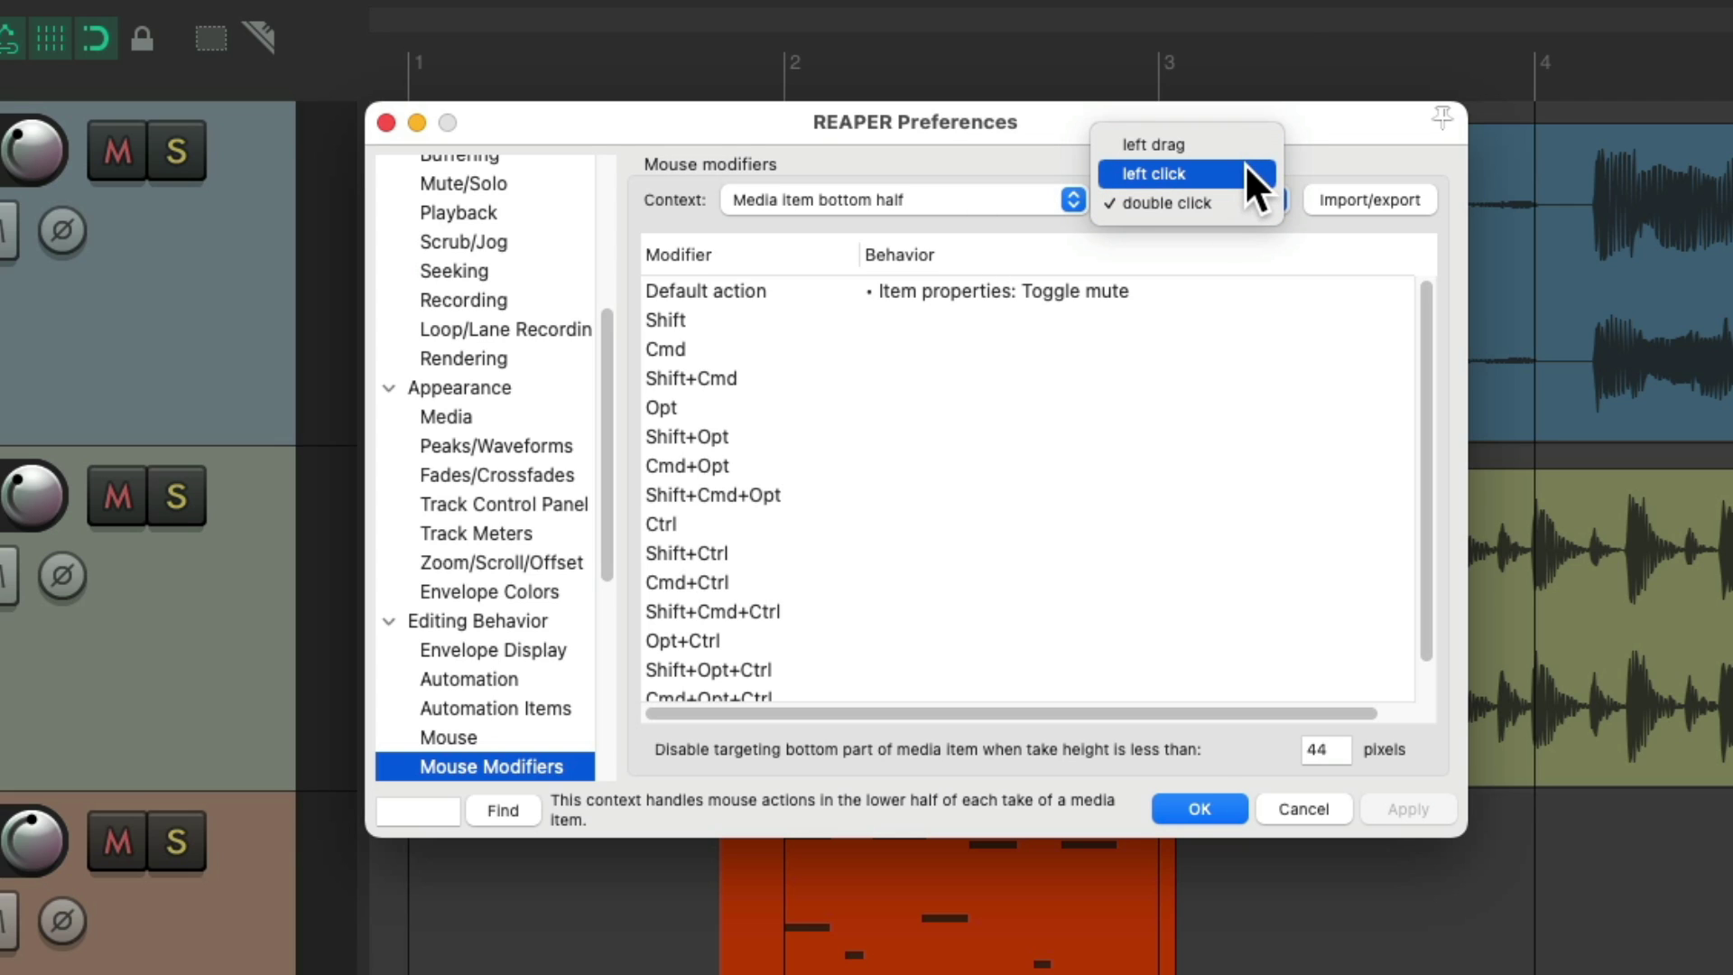
click(1250, 194)
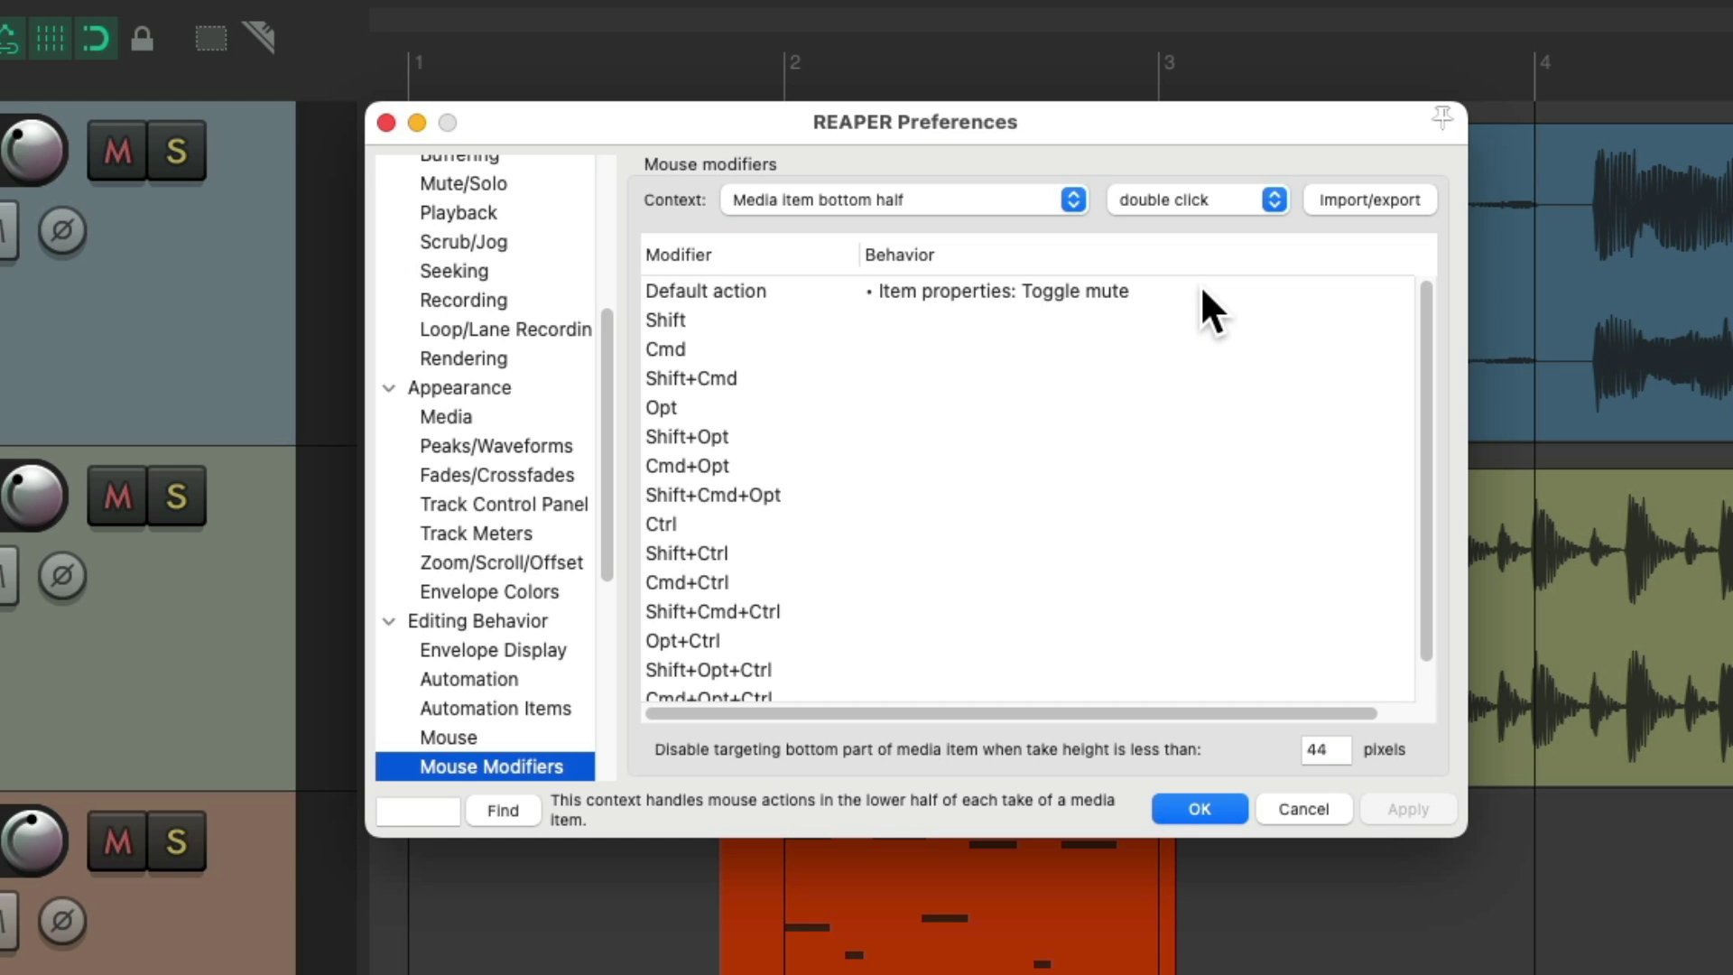
key(Escape)
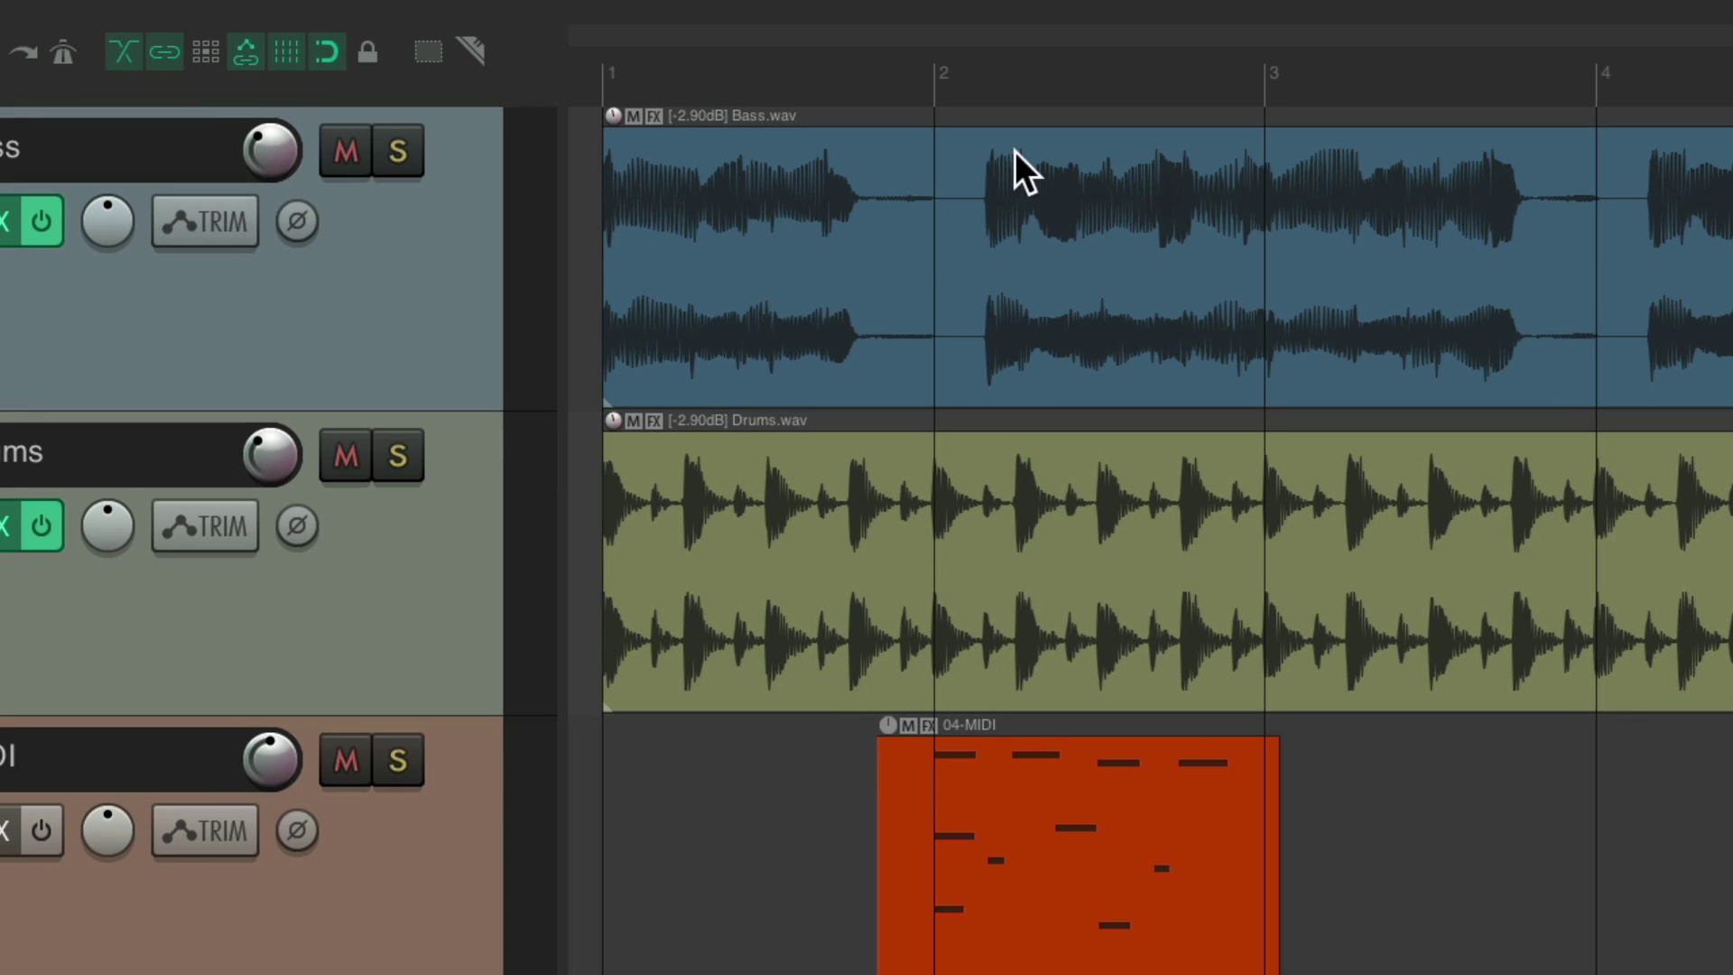